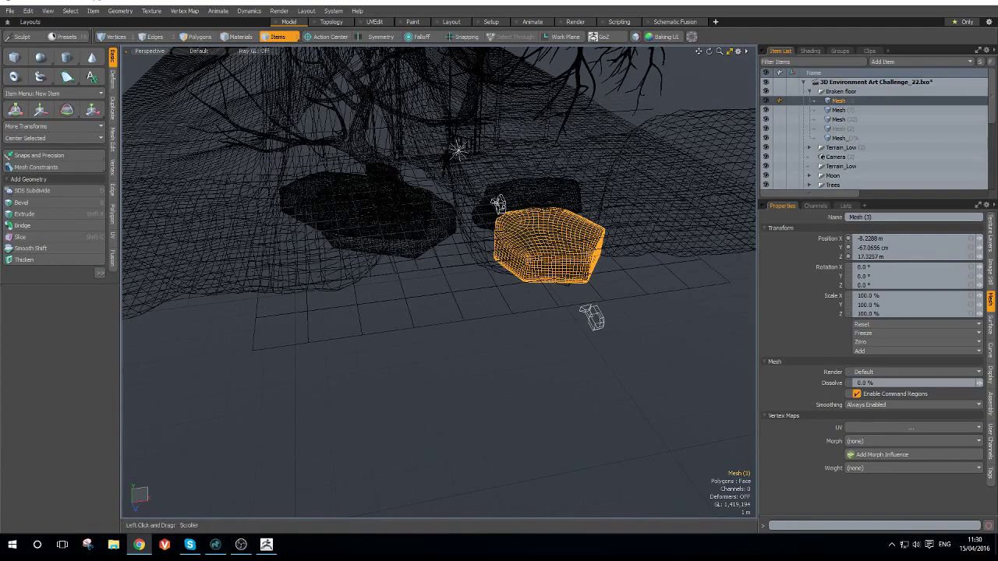
# Step: Rename the Mesh (3) item in the Broken floor group as Boulder_001
pyautogui.keyDown('alt'); pyautogui.moveTo(491, 362); pyautogui.dragTo(523, 365); pyautogui.keyUp('alt')
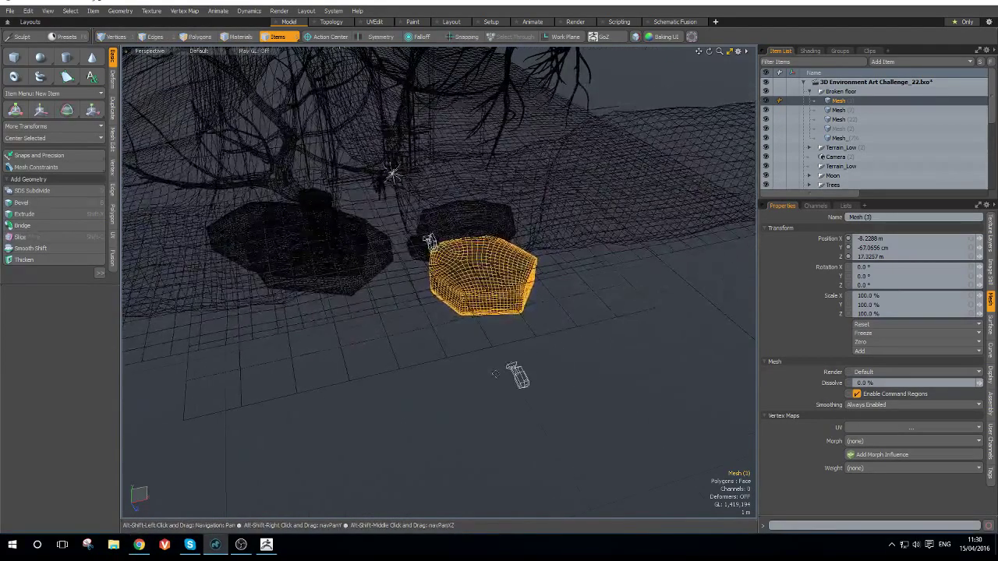
pyautogui.scroll(3, 497, 260)
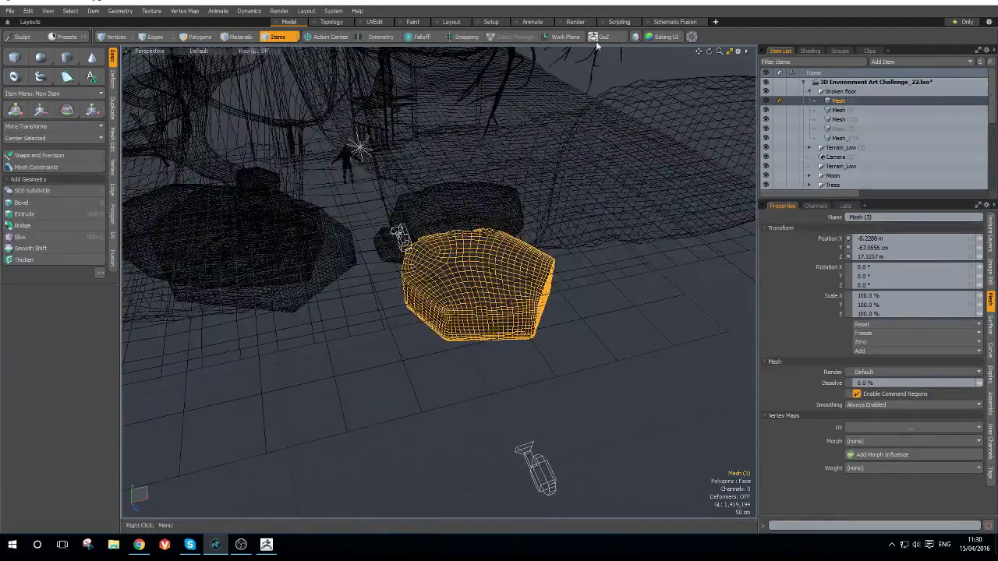
pyautogui.click(640, 408)
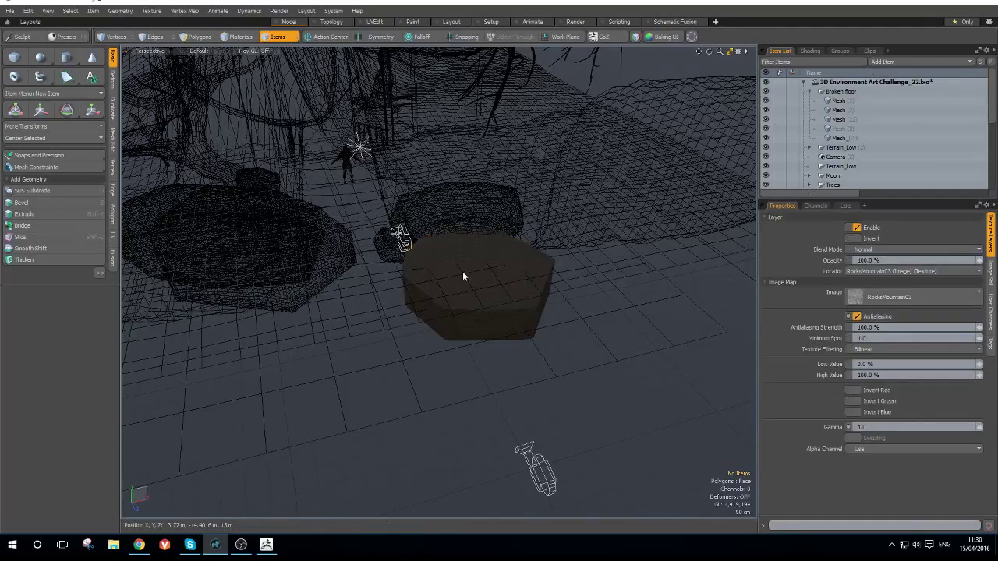
pyautogui.click(516, 324)
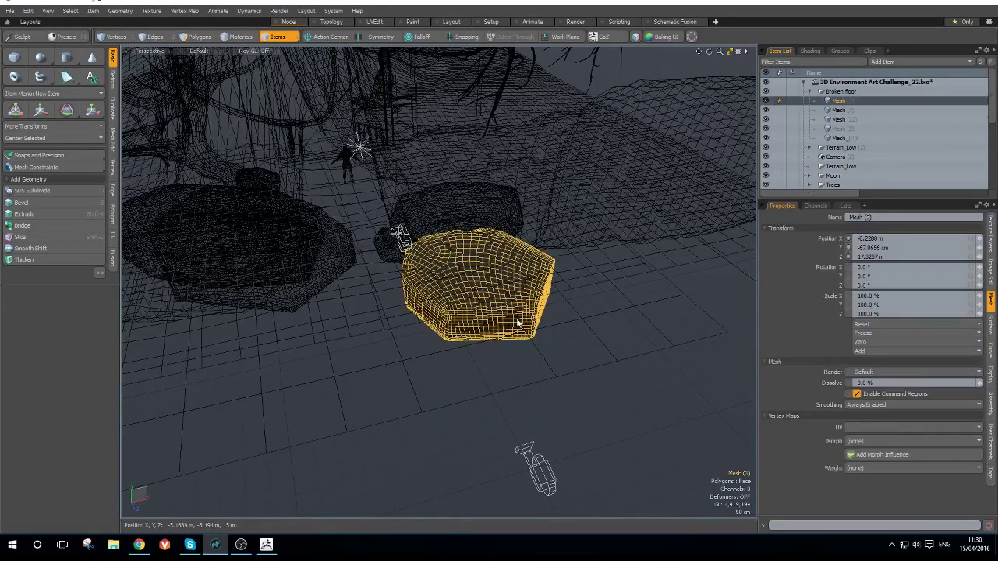
pyautogui.rightClick(841, 101)
pyautogui.click(841, 102)
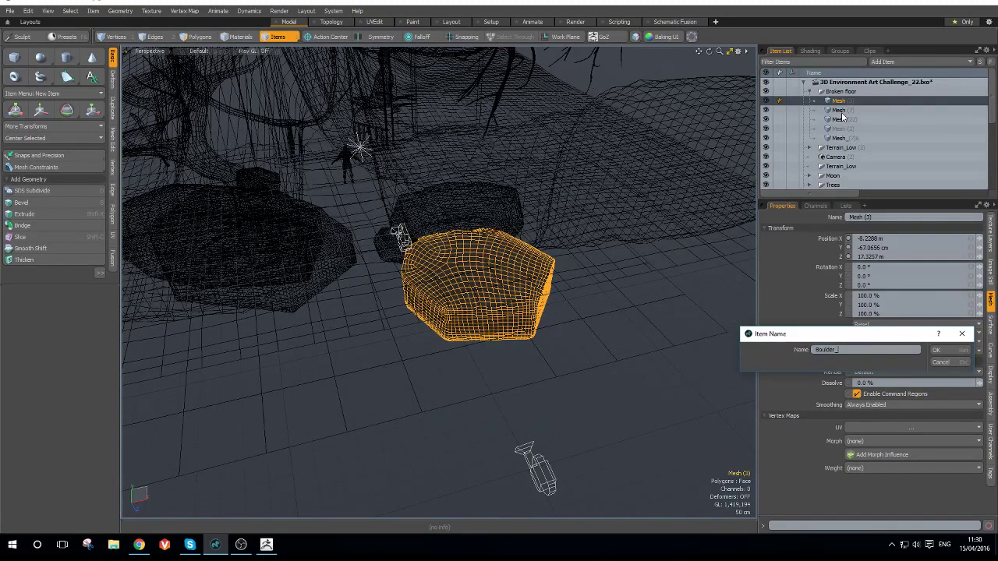
pyautogui.write('1')
pyautogui.press('Return')
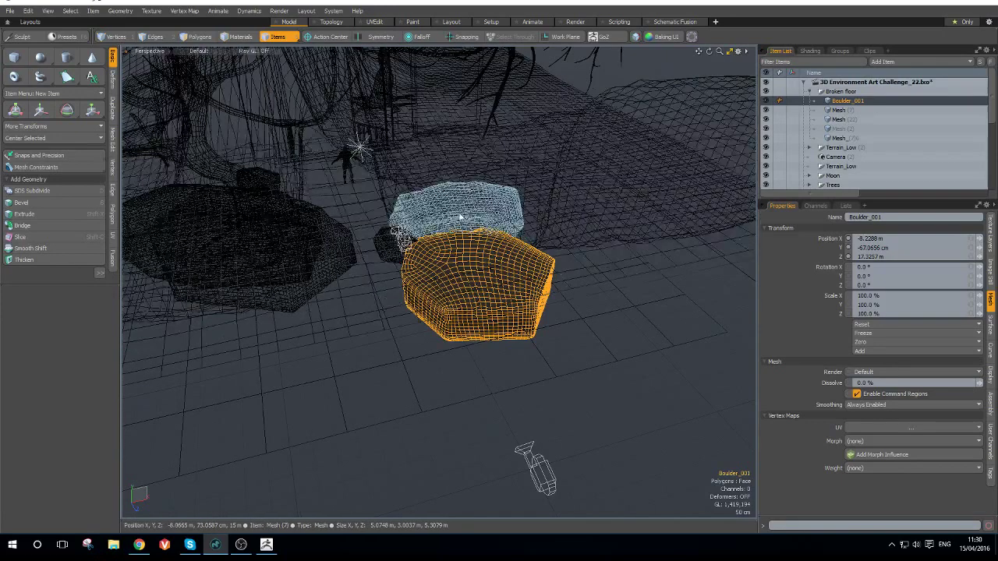
# Step: Copy the Boulder_001 name and reuse it to rename the Mesh (7) item in the Broken floor group as Boulder_002
pyautogui.click(839, 110)
pyautogui.click(842, 101)
pyautogui.rightClick(843, 100)
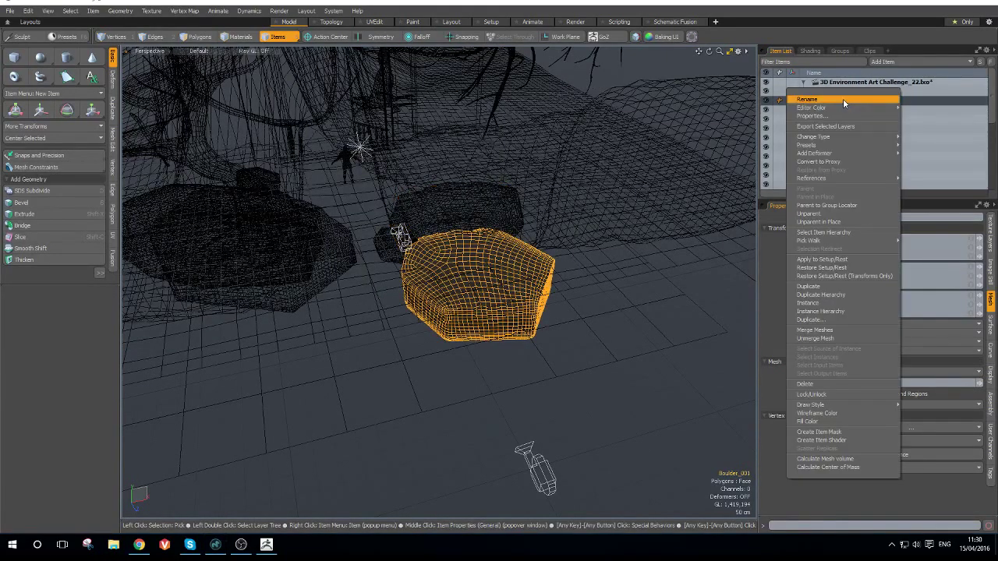
pyautogui.click(845, 98)
pyautogui.hotkey('ctrl', 'c')
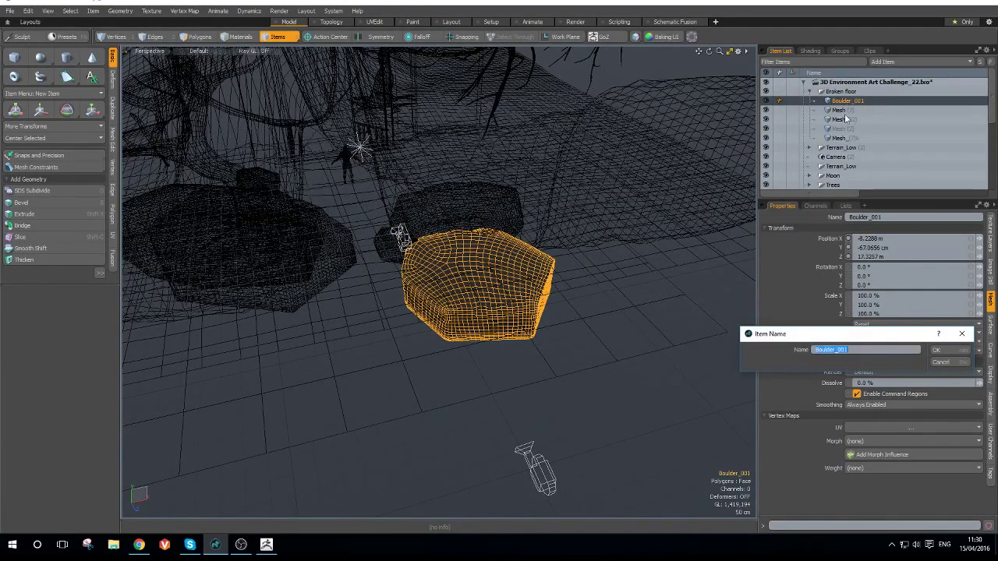
pyautogui.click(843, 115)
pyautogui.click(962, 361)
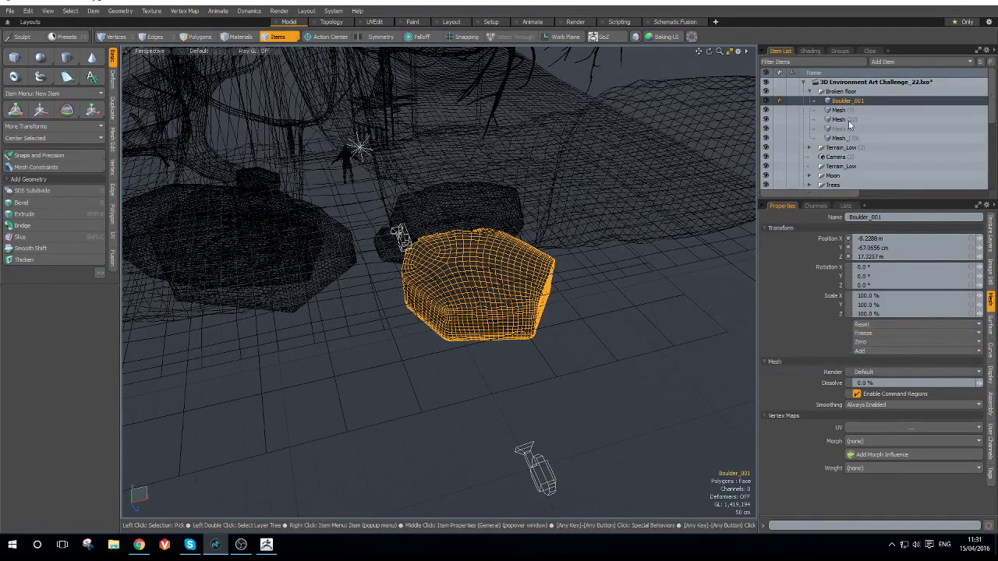
pyautogui.click(841, 109)
pyautogui.rightClick(841, 106)
pyautogui.click(841, 107)
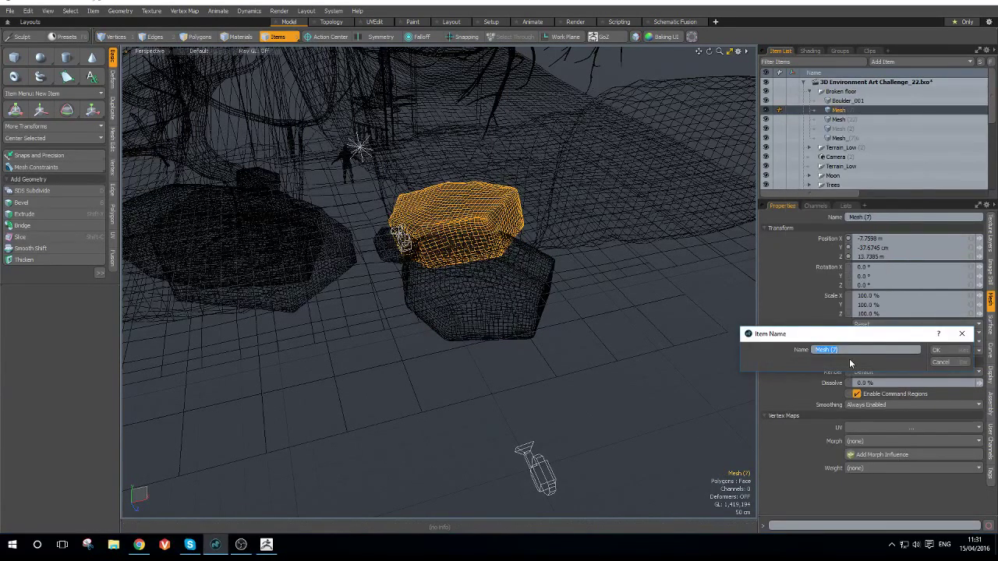
pyautogui.hotkey('ctrl', 'v')
pyautogui.write('2')
pyautogui.press('Return')
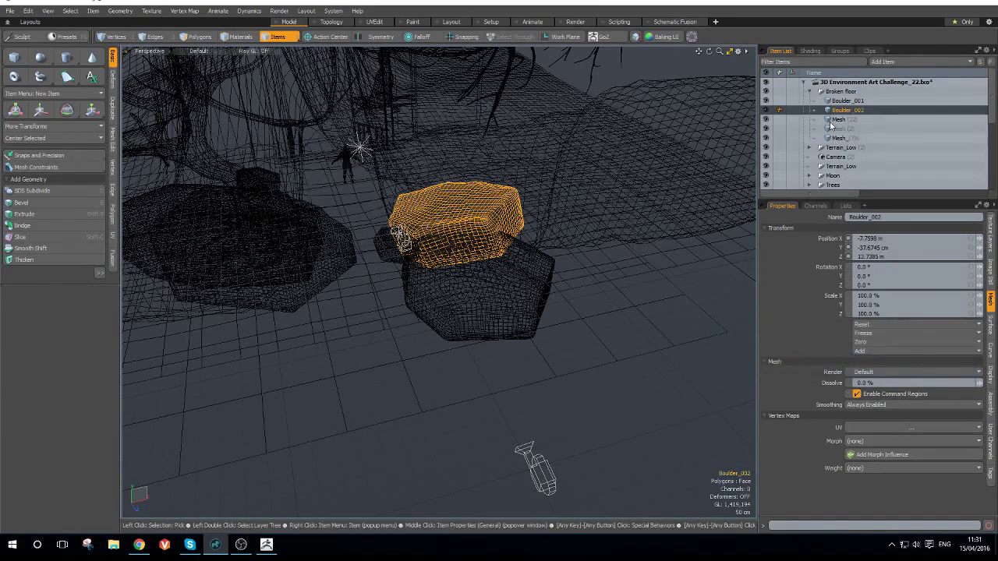
# Step: Rename the small Mesh (22) rock in the Broken floor group as Boulder_003
pyautogui.click(846, 119)
pyautogui.rightClick(845, 118)
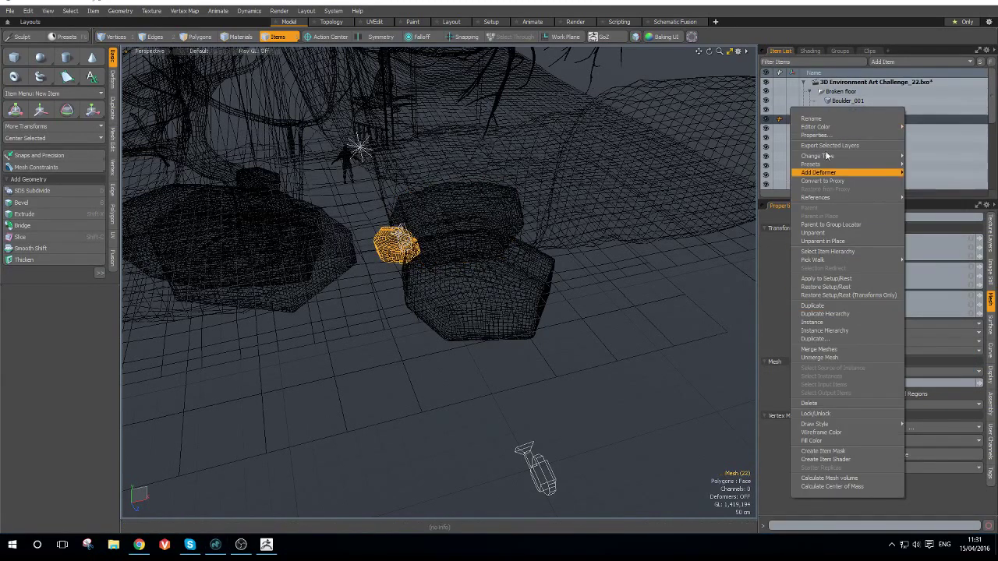
pyautogui.click(823, 118)
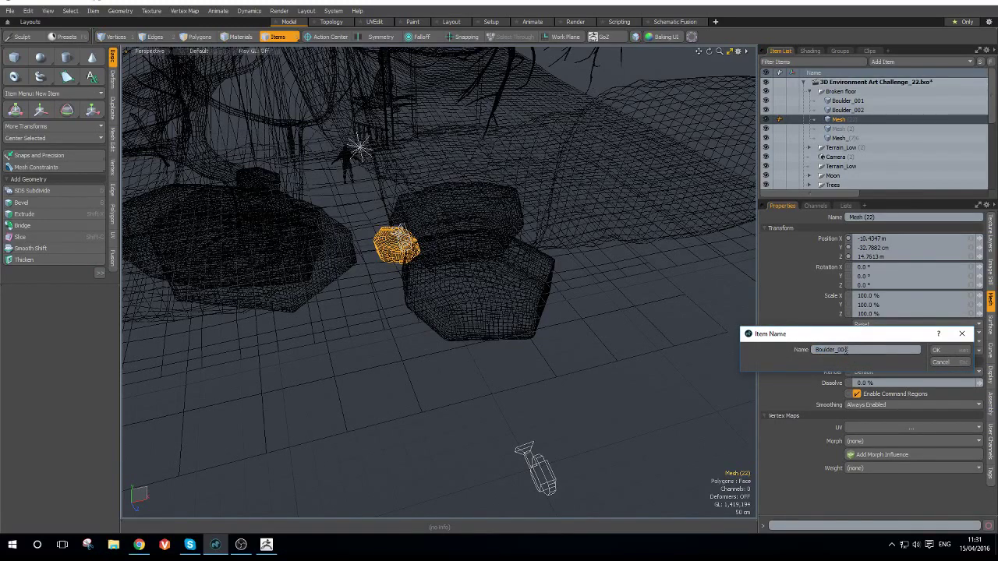
pyautogui.write('Boulder_003')
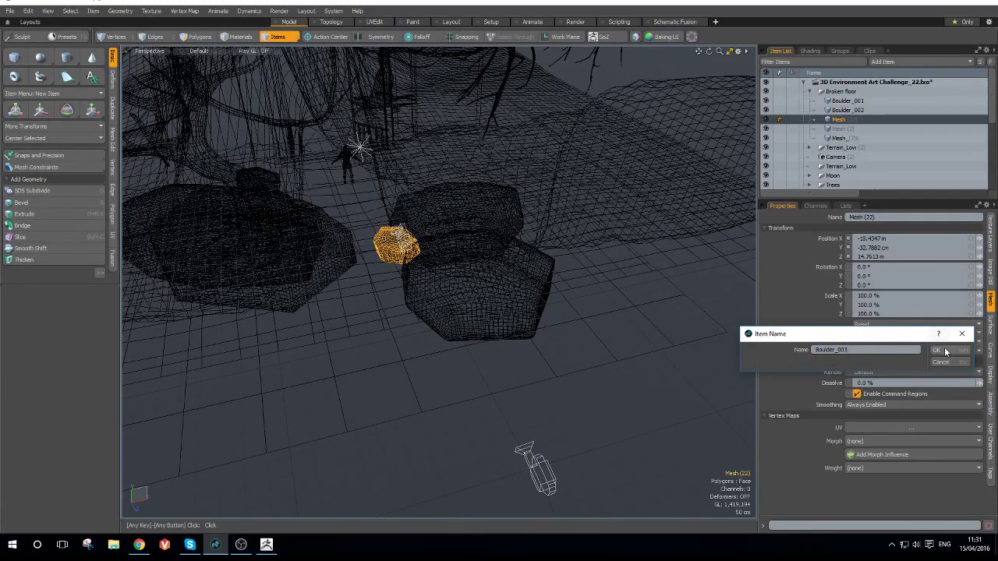
pyautogui.click(936, 350)
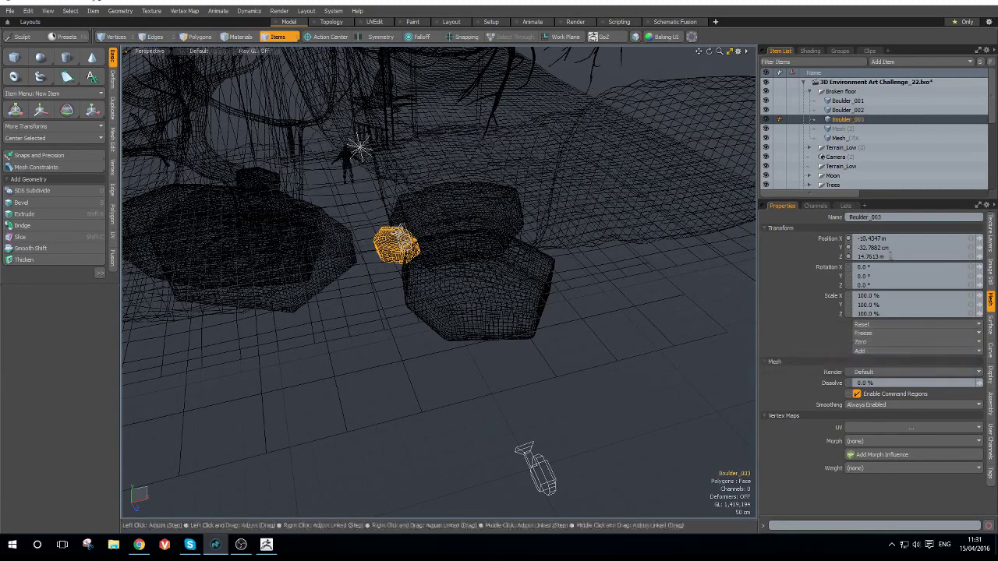
# Step: Delete the greyed-out Mesh (2) item and rename the last mesh in the Broken floor group as Temp
pyautogui.click(846, 129)
pyautogui.press('Delete')
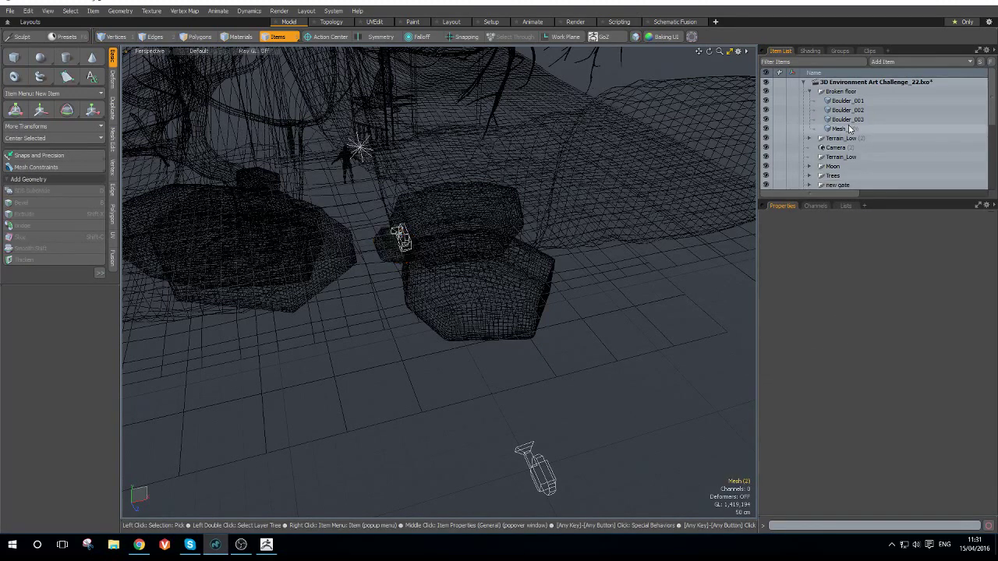
pyautogui.click(854, 133)
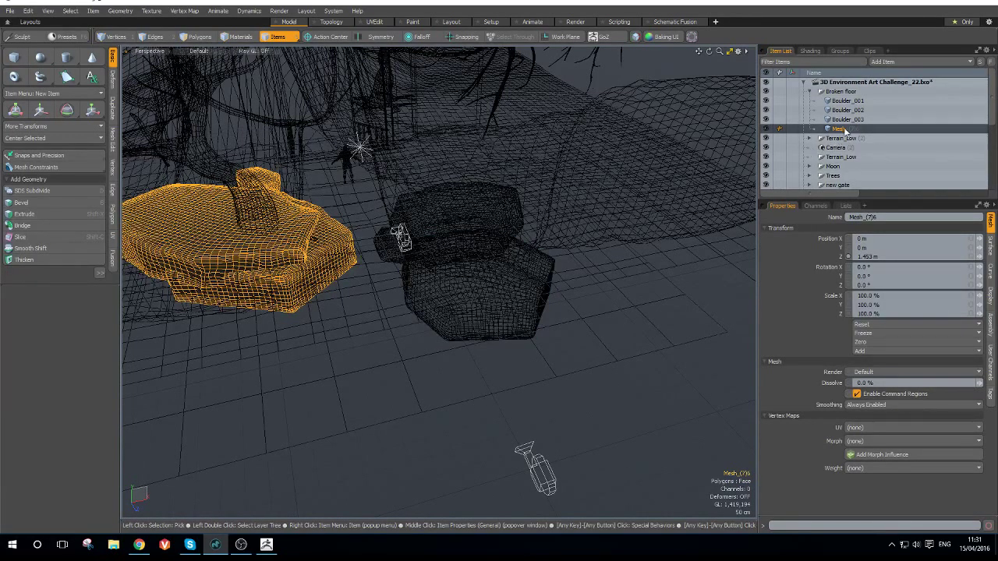
pyautogui.rightClick(845, 130)
pyautogui.click(858, 161)
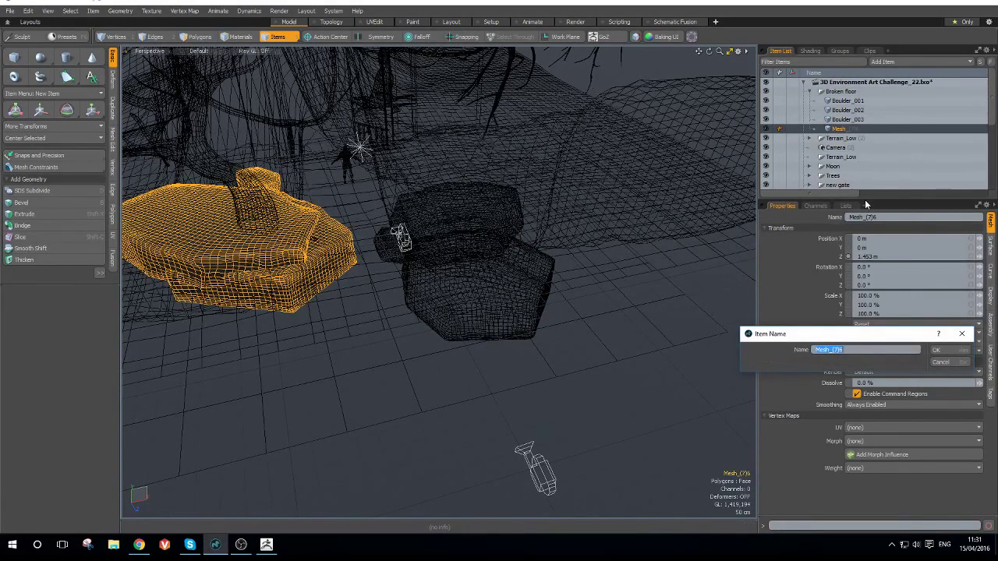
pyautogui.write('Temp')
pyautogui.press('Return')
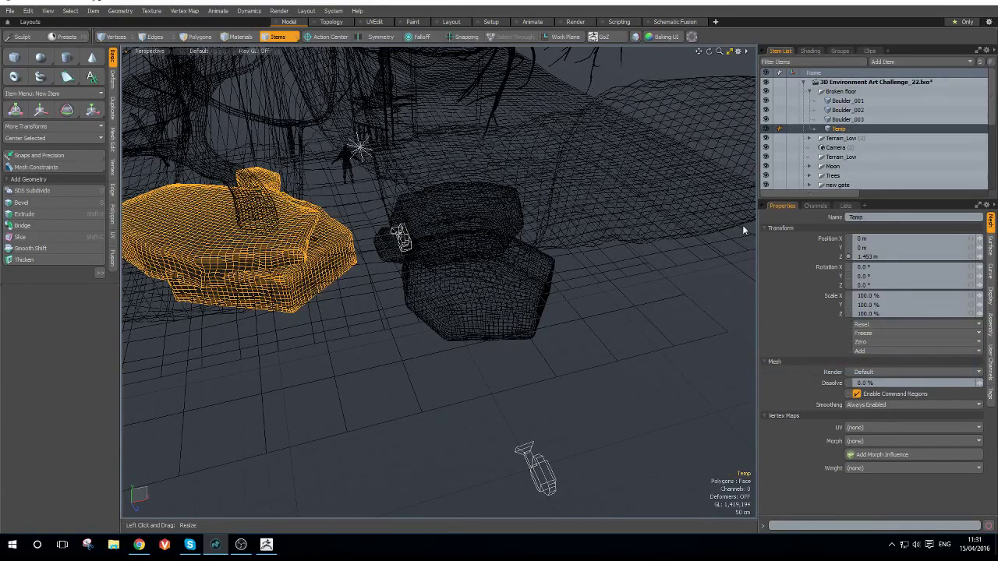
# Step: Select Boulder_001 on its own and send it to ZBrush with GoZ
pyautogui.click(623, 444)
pyautogui.keyDown('alt'); pyautogui.moveTo(623, 434); pyautogui.dragTo(589, 290); pyautogui.keyUp('alt')
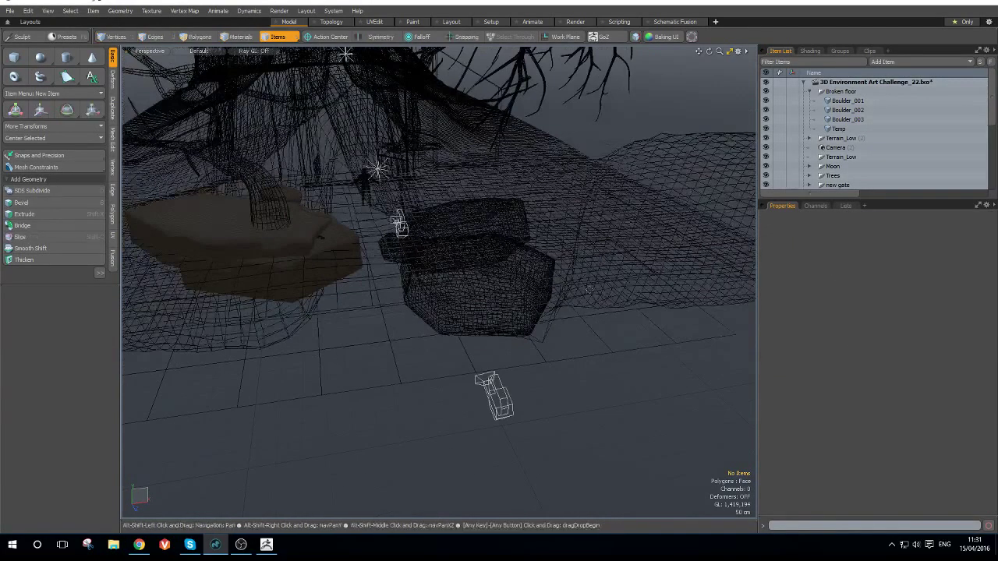
pyautogui.click(857, 103)
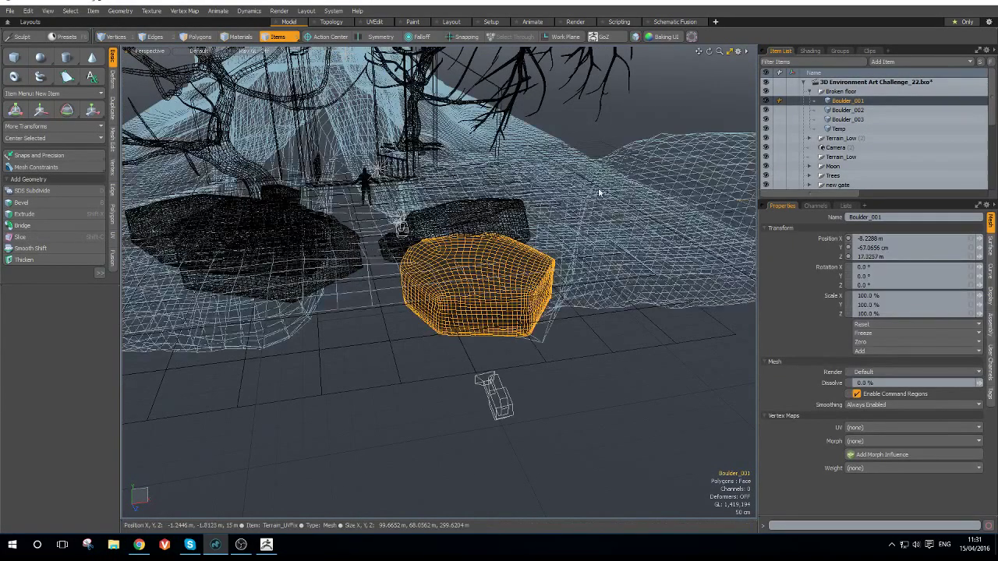
pyautogui.click(618, 38)
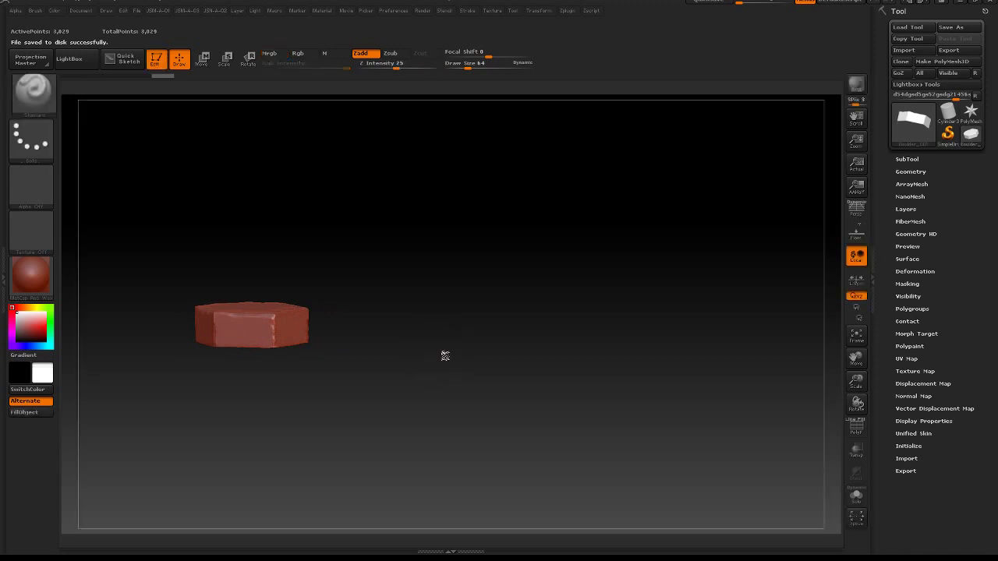
# Step: Examine the imported boulder's shape in ZBrush and show its polygon wireframe with PolyFrame
pyautogui.press('f')
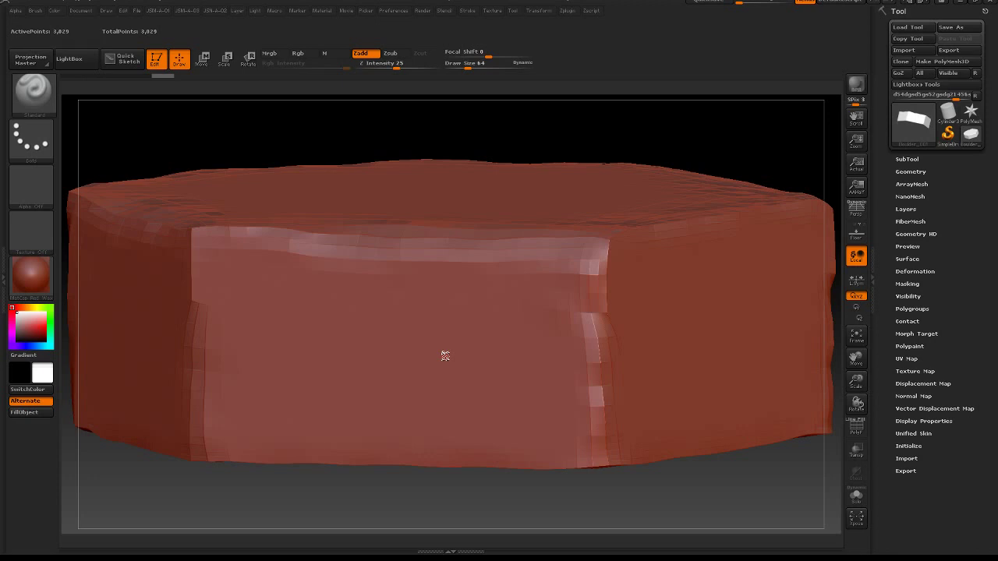
pyautogui.moveTo(733, 139); pyautogui.dragTo(741, 154)
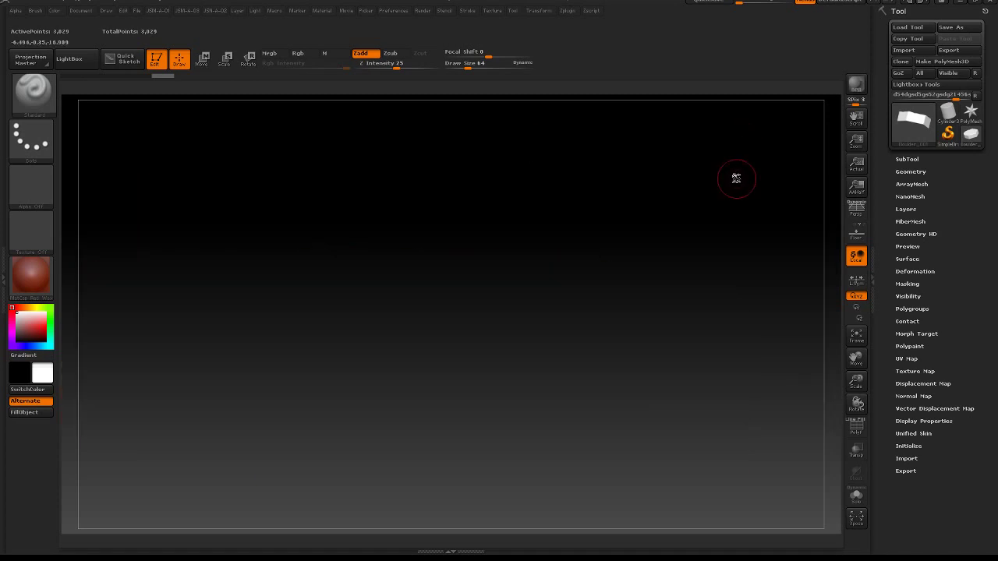
pyautogui.keyDown('ctrl'); pyautogui.keyDown('shift'); pyautogui.click(706, 195); pyautogui.keyUp('shift'); pyautogui.keyUp('ctrl')
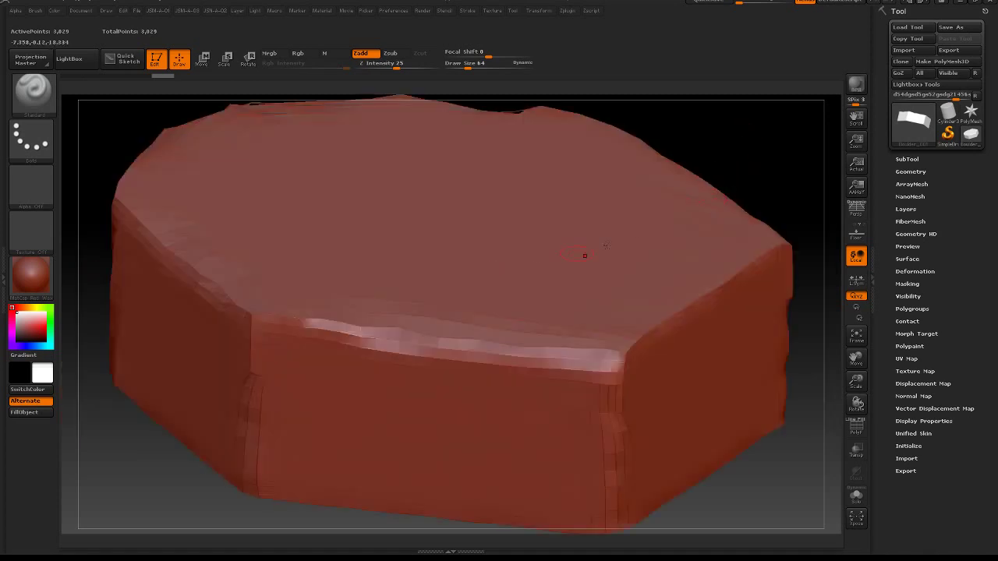
pyautogui.moveTo(730, 174); pyautogui.dragTo(699, 167)
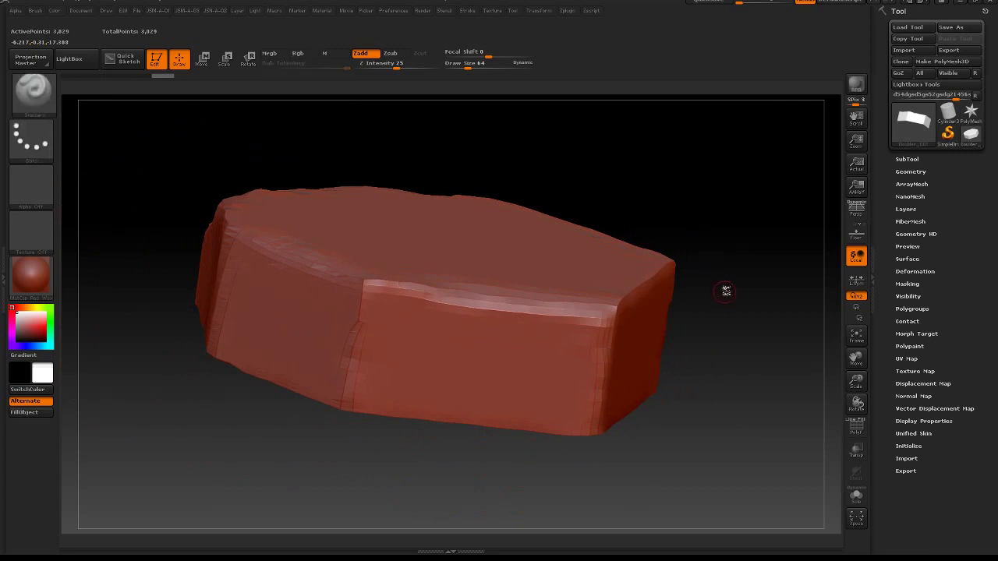
pyautogui.moveTo(725, 291); pyautogui.dragTo(731, 258)
pyautogui.press('1')
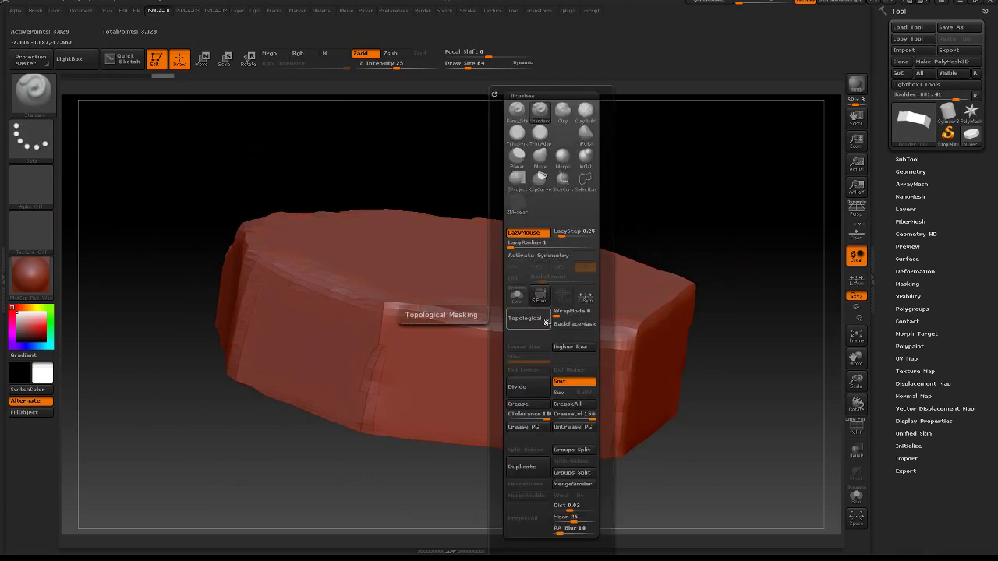
pyautogui.moveTo(681, 194)
pyautogui.mouseDown()
pyautogui.moveTo(615, 214)
pyautogui.moveTo(675, 202)
pyautogui.mouseUp()
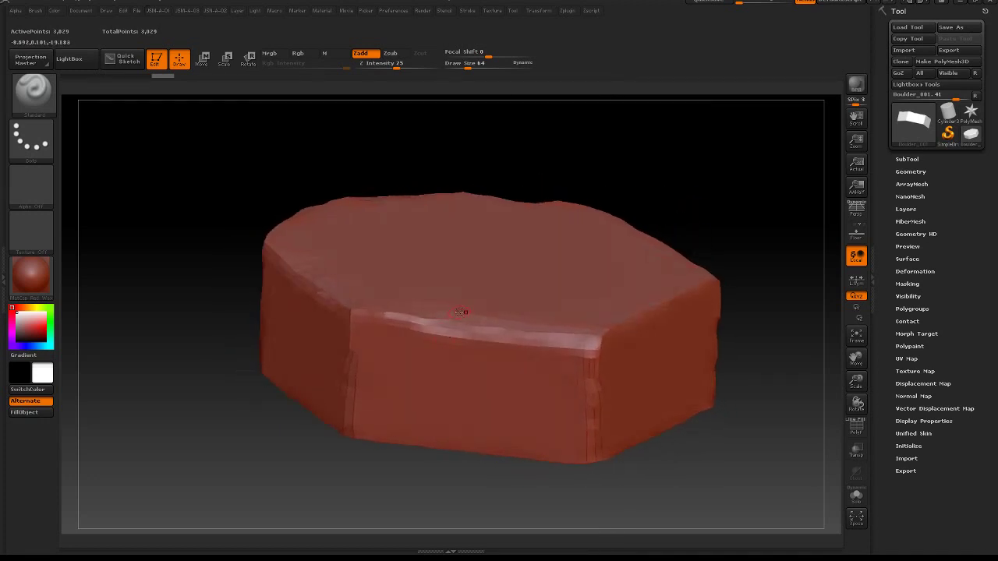
pyautogui.click(856, 428)
pyautogui.moveTo(764, 318); pyautogui.dragTo(782, 233)
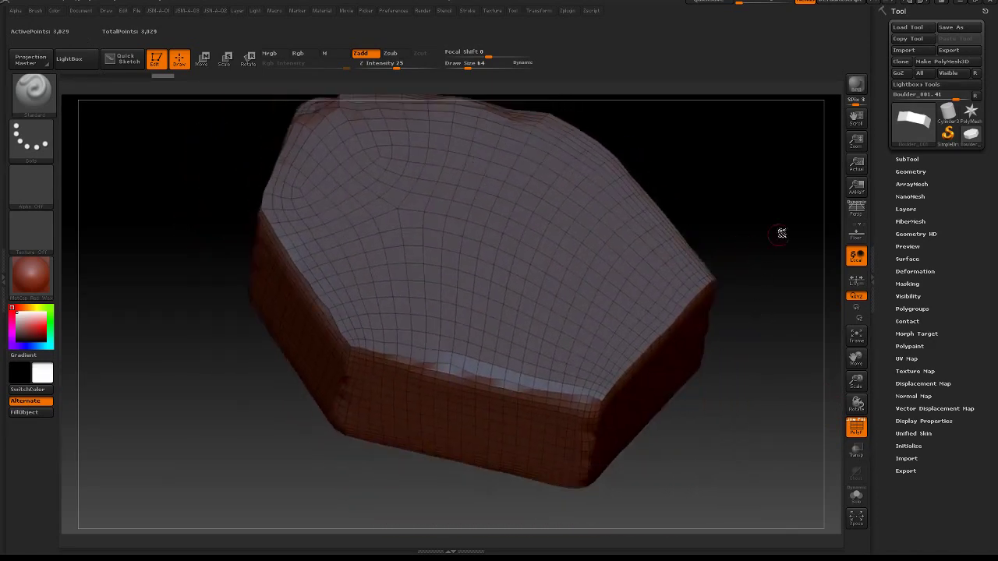
# Step: Convert the boulder to a dense, evenly distributed mesh with DynaMesh
pyautogui.click(910, 172)
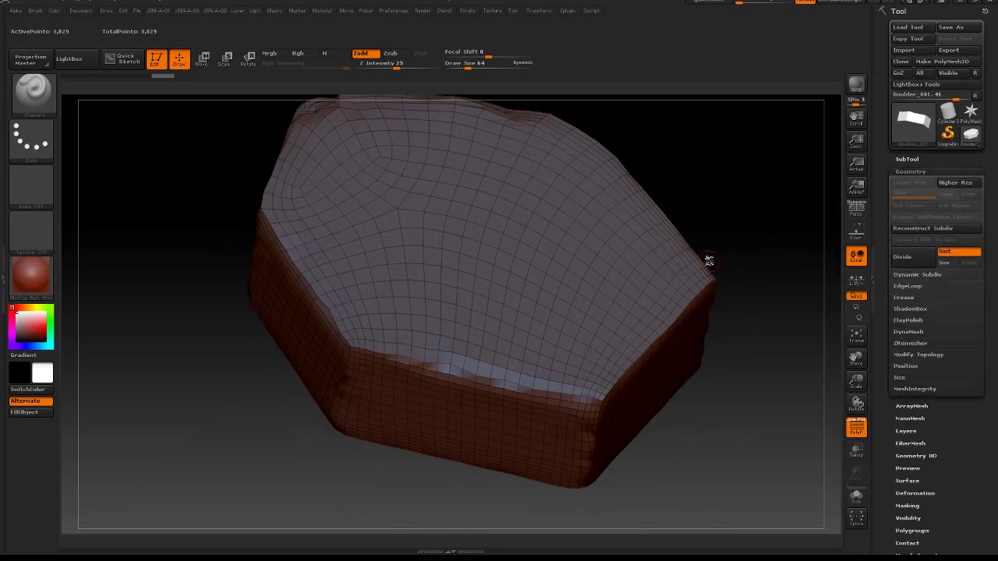
pyautogui.press('1')
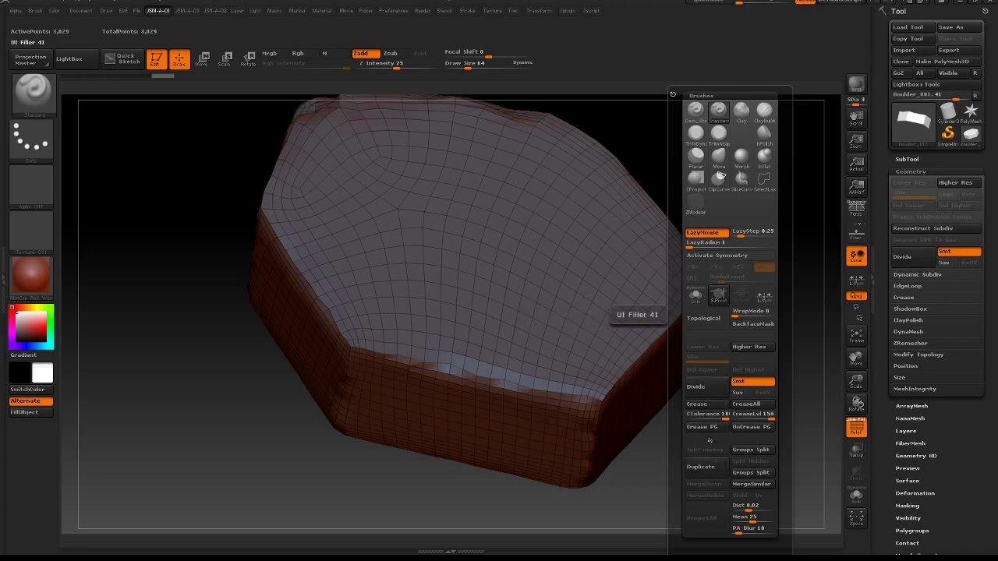
pyautogui.press('2')
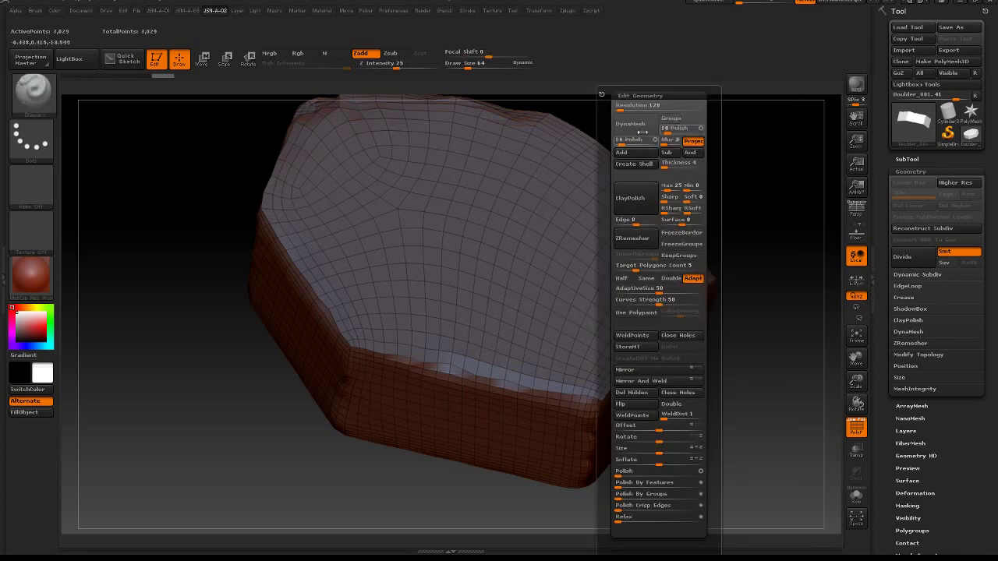
pyautogui.click(643, 127)
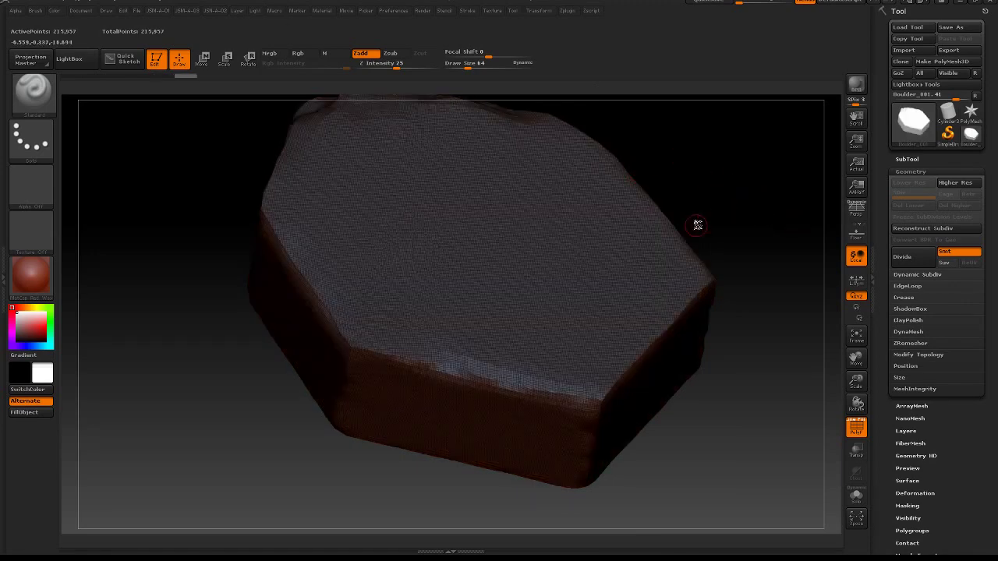
# Step: Turn off the Project option in the boulder's DynaMesh settings
pyautogui.hotkey('shift', '2')
pyautogui.press('2')
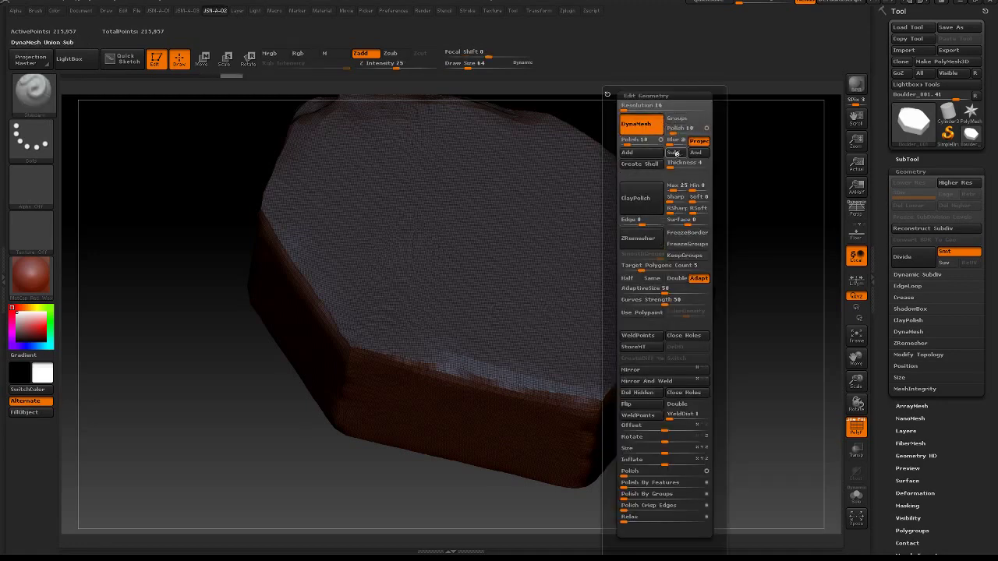
pyautogui.click(693, 143)
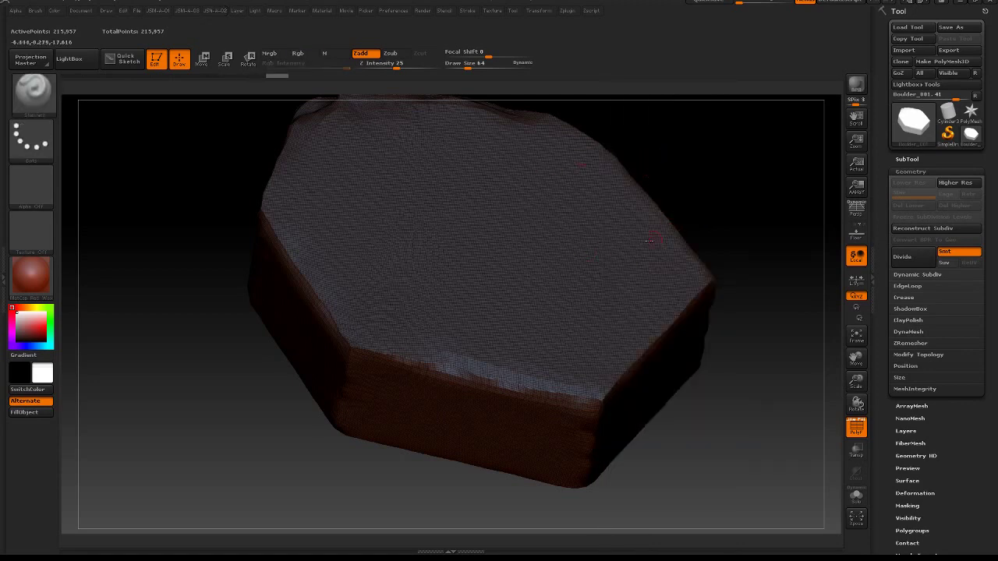
# Step: Set the boulder's DynaMesh resolution to 32 and remesh it into a coarser, even mesh
pyautogui.keyDown('ctrl'); pyautogui.moveTo(699, 162); pyautogui.dragTo(713, 218); pyautogui.keyUp('ctrl')
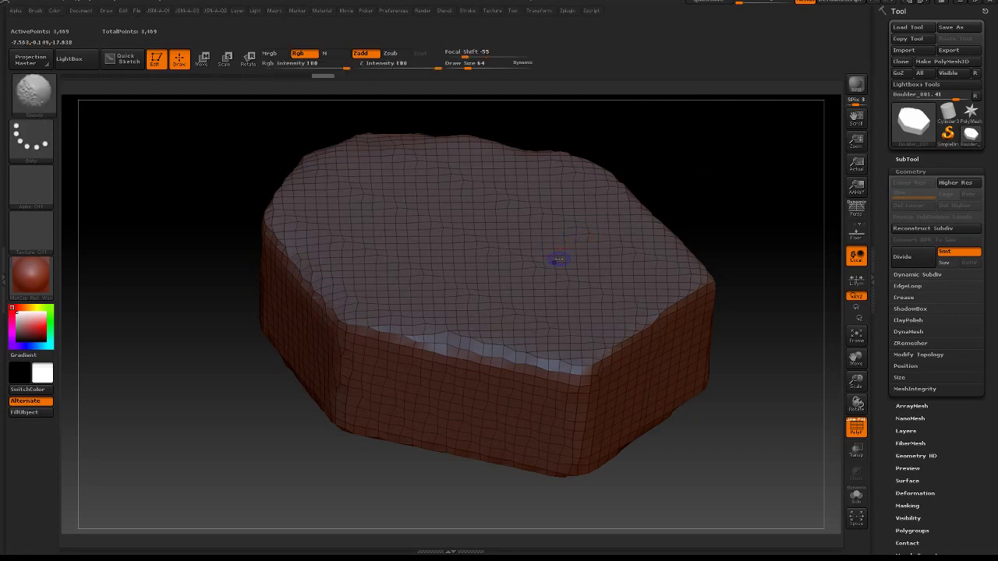
pyautogui.hotkey('shift', '2')
pyautogui.moveTo(523, 108); pyautogui.dragTo(525, 108)
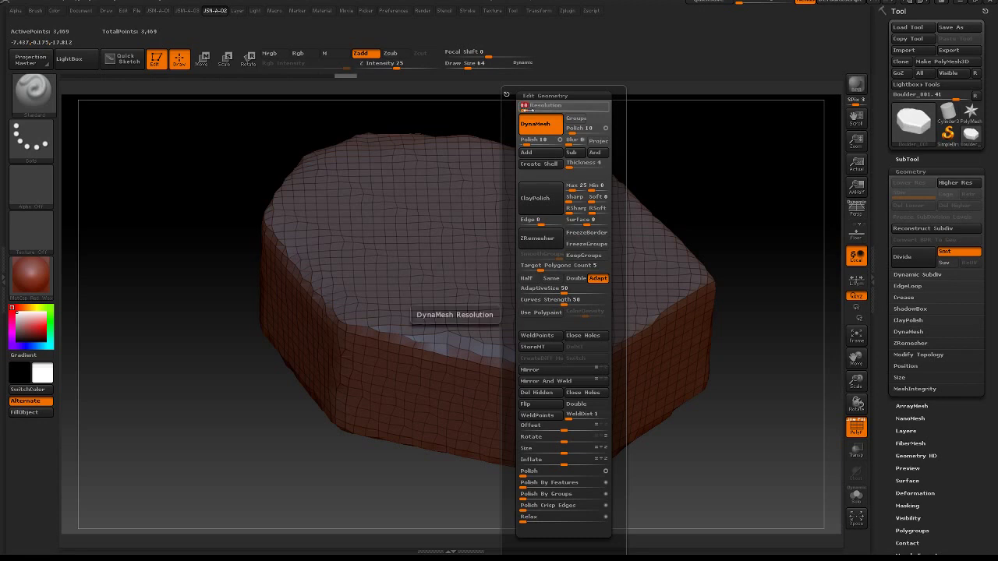
pyautogui.write('32')
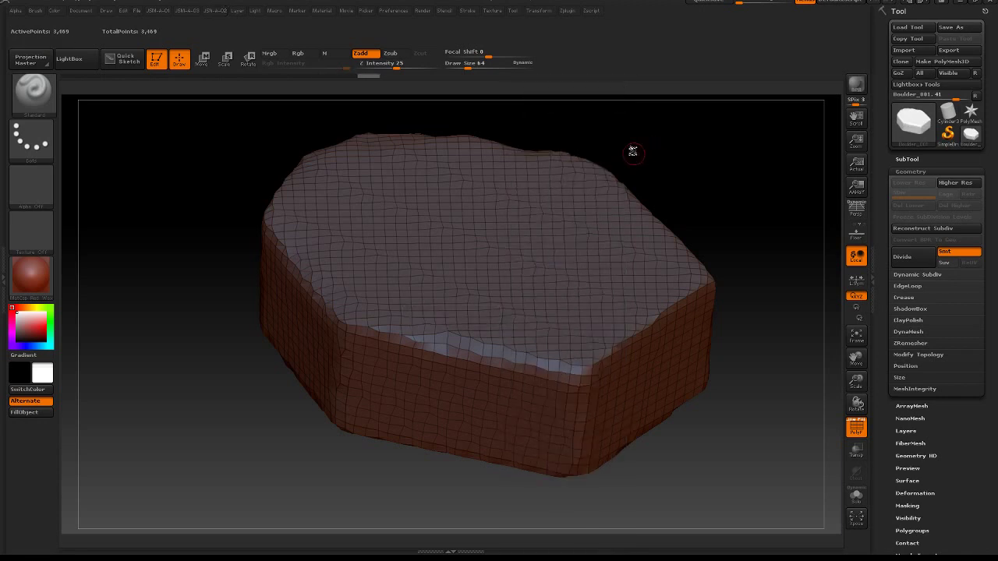
pyautogui.press('ctrl')
pyautogui.keyDown('ctrl'); pyautogui.moveTo(658, 131); pyautogui.dragTo(690, 182); pyautogui.keyUp('ctrl')
pyautogui.keyDown('shift'); pyautogui.moveTo(635, 224); pyautogui.dragTo(615, 237); pyautogui.keyUp('shift')
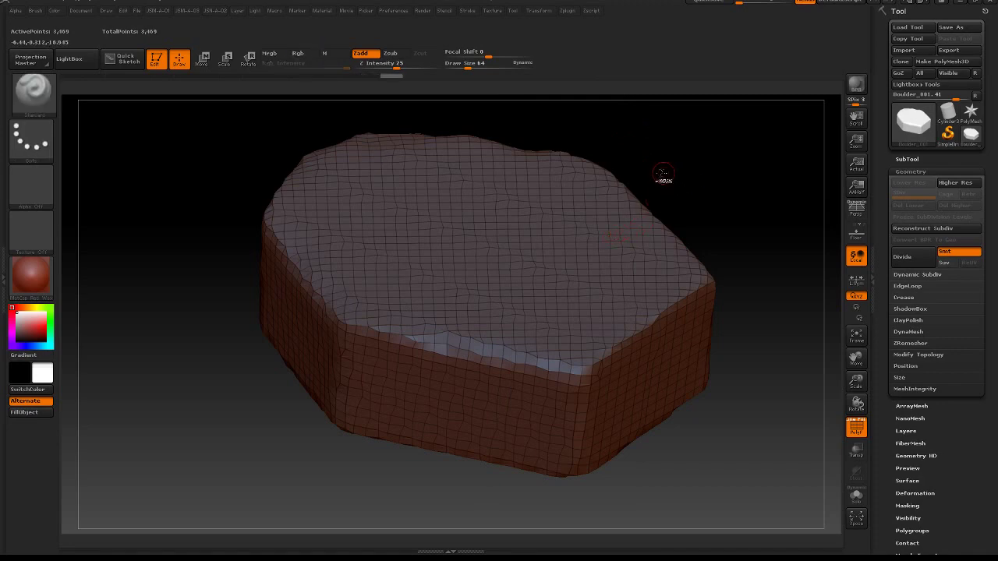
pyautogui.keyDown('ctrl'); pyautogui.moveTo(662, 173); pyautogui.dragTo(686, 205); pyautogui.keyUp('ctrl')
pyautogui.press('shift')
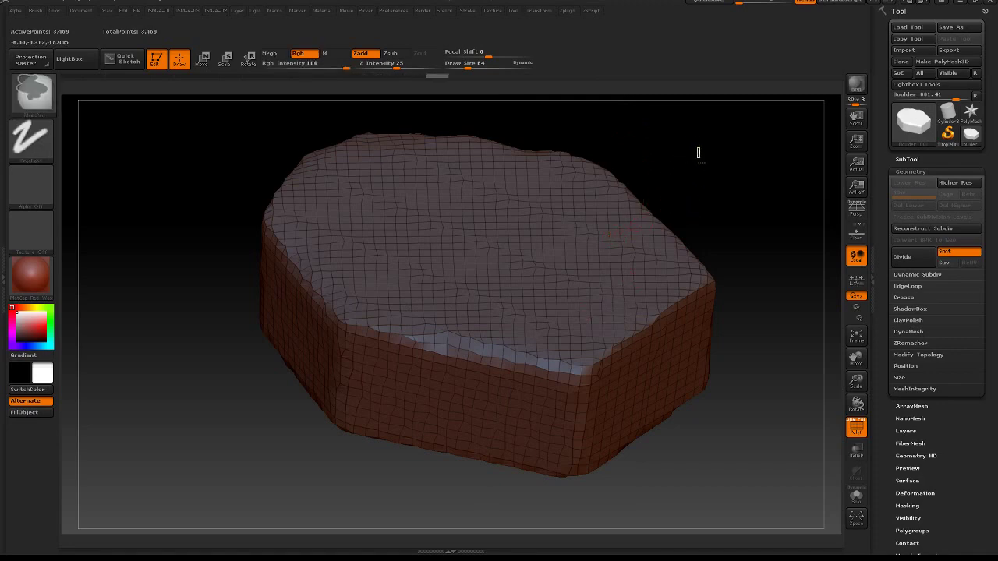
# Step: Regenerate the boulder with a moderately denser mesh and turn off the PolyFrame wireframe
pyautogui.hotkey('ctrl', 'd')
pyautogui.keyDown('alt'); pyautogui.moveTo(721, 194); pyautogui.dragTo(685, 170); pyautogui.keyUp('alt')
pyautogui.click(856, 428)
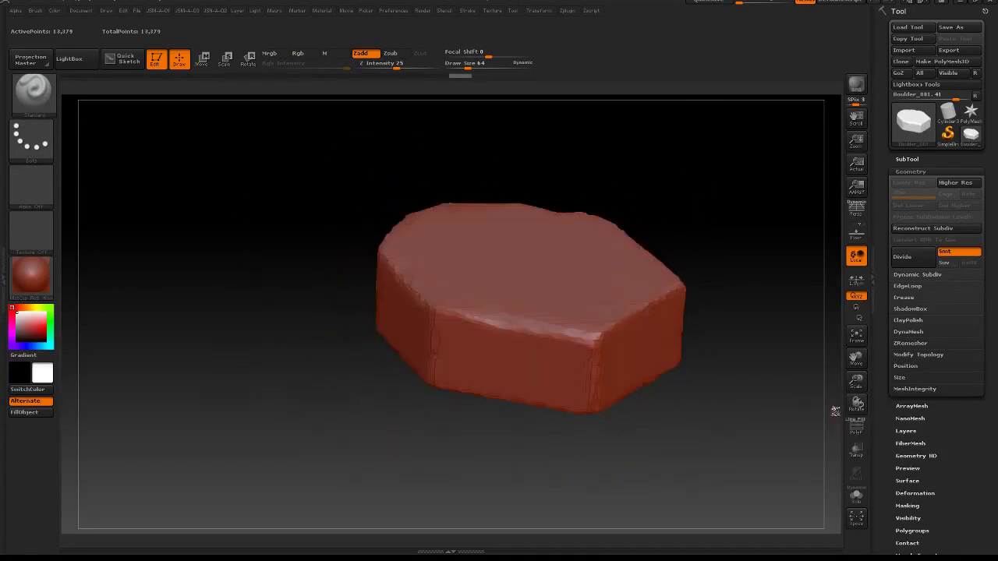
# Step: Choose ClipCurve as the clipping brush for the boulder
pyautogui.moveTo(731, 243); pyautogui.dragTo(636, 281)
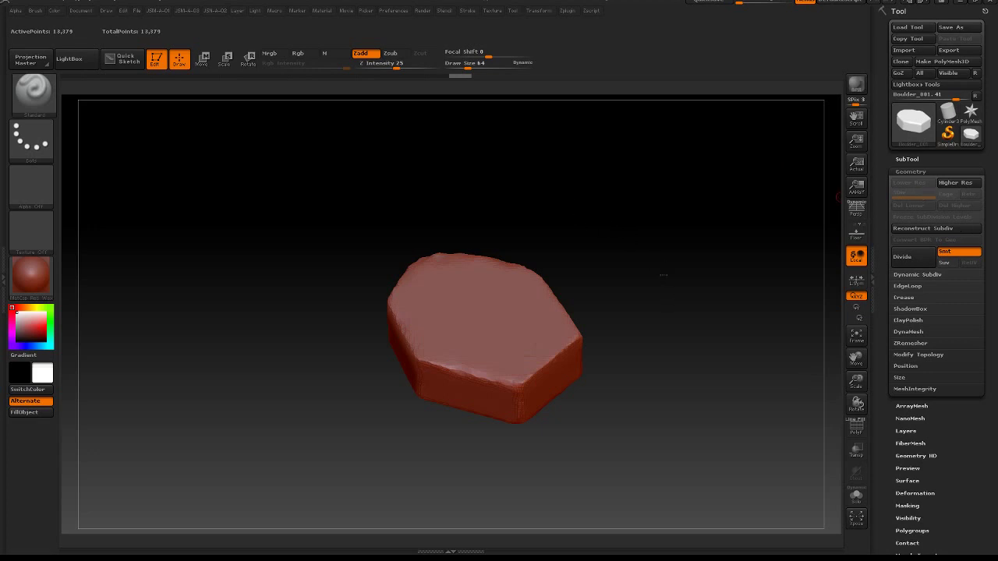
pyautogui.moveTo(663, 275); pyautogui.dragTo(636, 291)
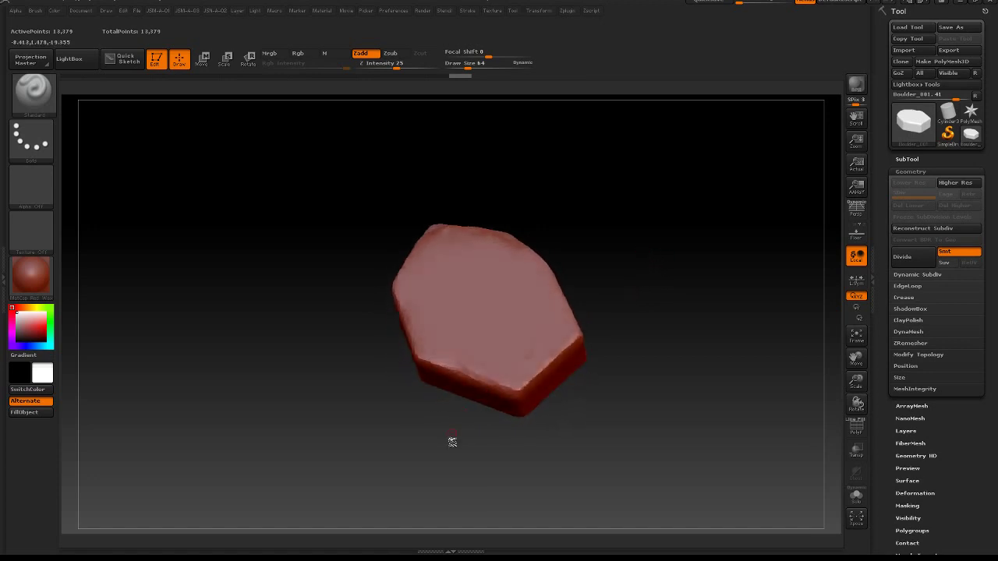
pyautogui.keyDown('ctrl'); pyautogui.keyDown('shift'); pyautogui.moveTo(452, 461); pyautogui.dragTo(419, 425); pyautogui.keyUp('shift'); pyautogui.keyUp('ctrl')
pyautogui.press('shift')
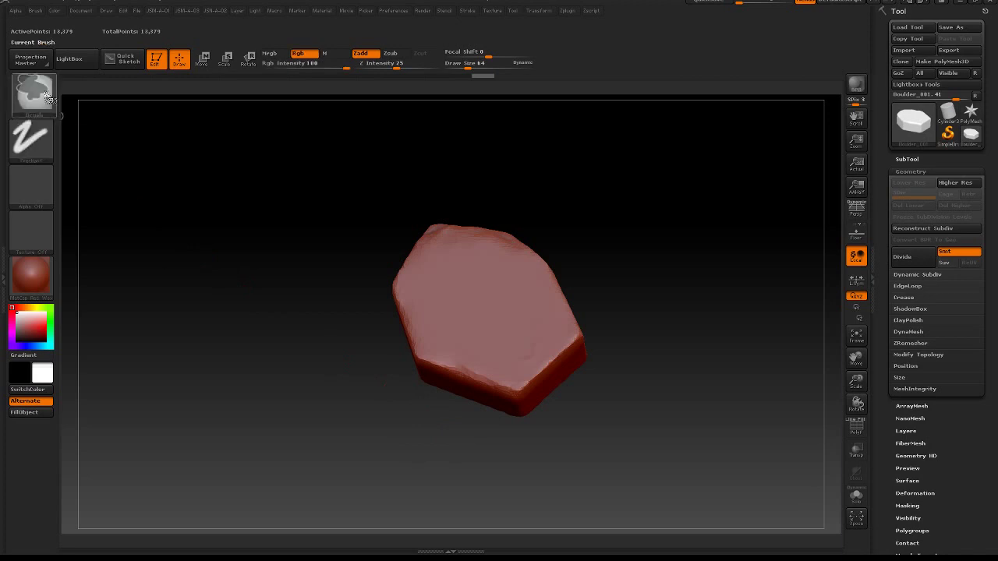
pyautogui.keyDown('ctrl'); pyautogui.keyDown('shift'); pyautogui.click(35, 92); pyautogui.keyUp('shift'); pyautogui.keyUp('ctrl')
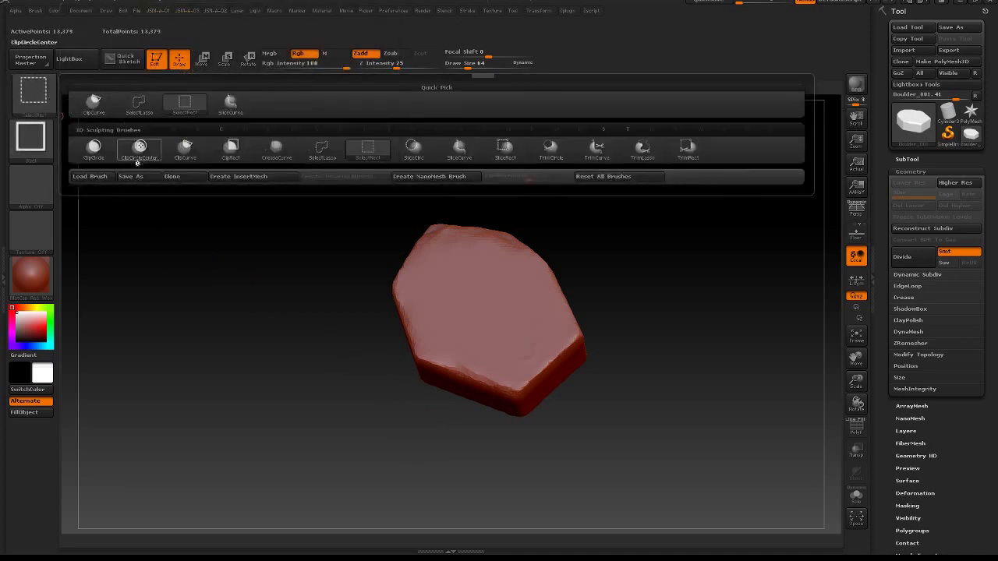
pyautogui.keyDown('ctrl'); pyautogui.keyDown('shift'); pyautogui.click(191, 157); pyautogui.keyUp('shift'); pyautogui.keyUp('ctrl')
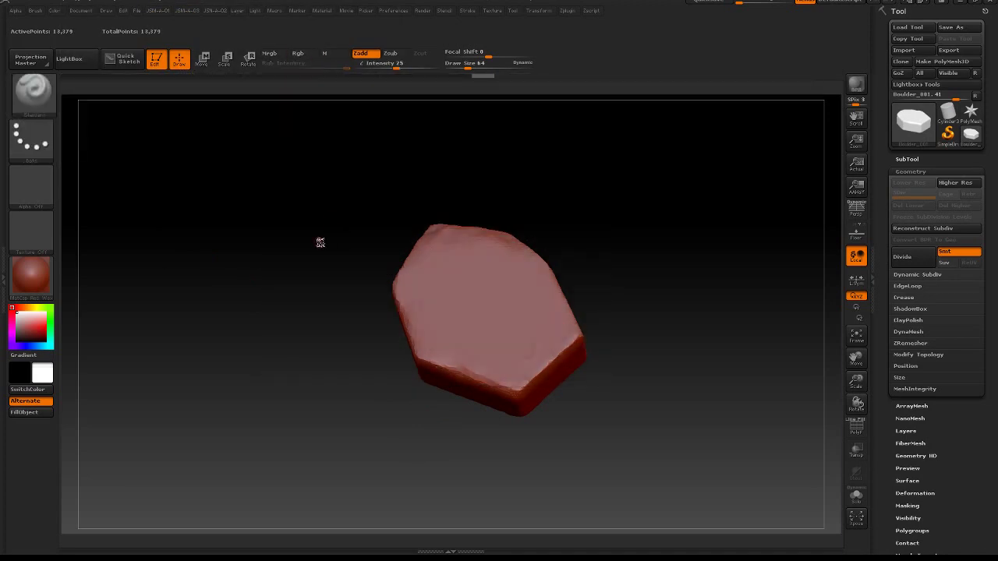
# Step: Face the boulder's broad flat side and clip its left edge into a straight plane with ClipCurve
pyautogui.moveTo(319, 243); pyautogui.dragTo(319, 265)
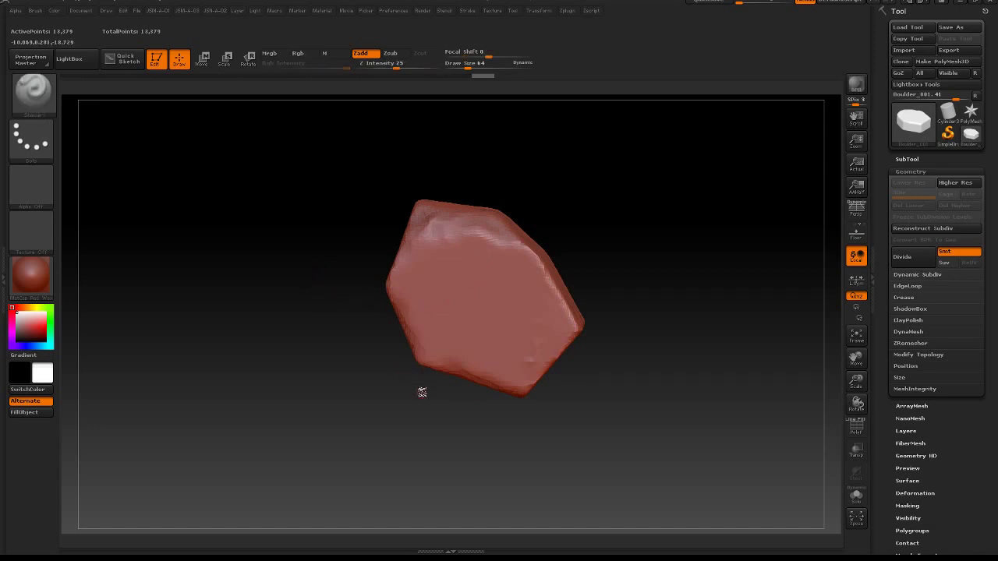
pyautogui.keyDown('ctrl'); pyautogui.keyDown('shift'); pyautogui.moveTo(421, 403); pyautogui.dragTo(401, 185); pyautogui.keyUp('shift'); pyautogui.keyUp('ctrl')
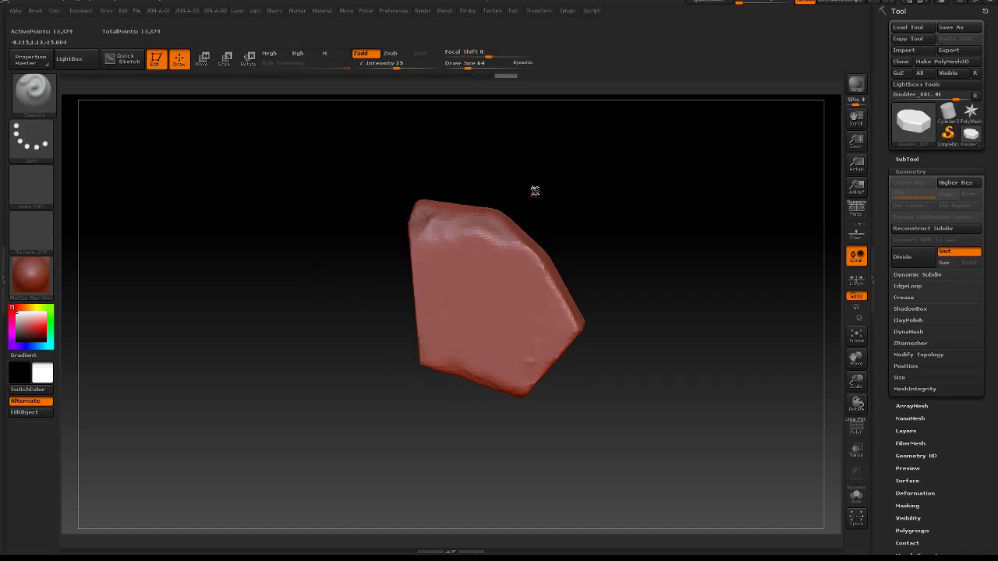
pyautogui.moveTo(535, 190)
pyautogui.mouseDown()
pyautogui.moveTo(535, 112)
pyautogui.moveTo(528, 148)
pyautogui.moveTo(541, 182)
pyautogui.mouseUp()
pyautogui.keyDown('ctrl'); pyautogui.keyDown('shift'); pyautogui.moveTo(396, 373); pyautogui.dragTo(393, 226); pyautogui.keyUp('shift'); pyautogui.keyUp('ctrl')
pyautogui.moveTo(564, 207); pyautogui.dragTo(573, 244)
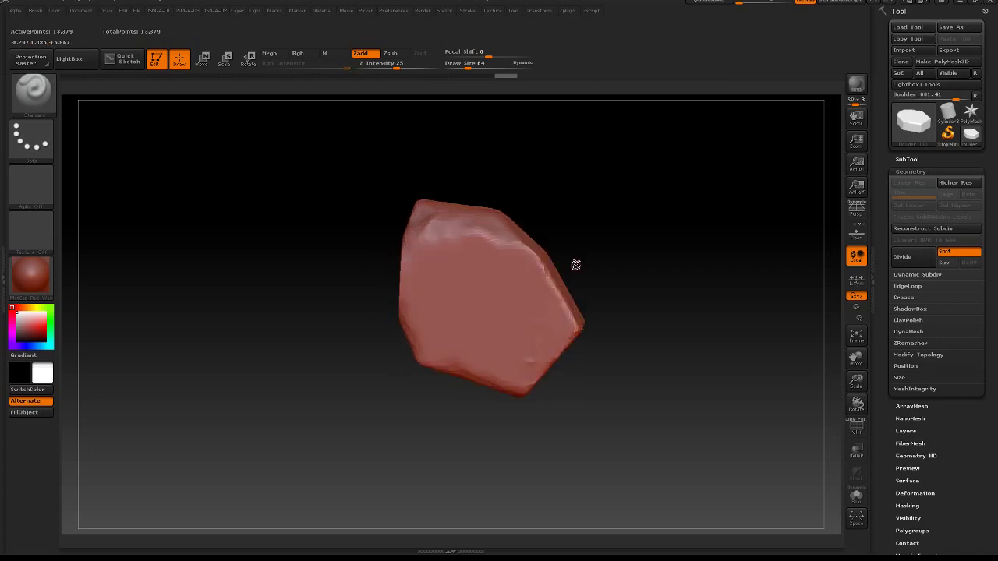
# Step: Turn on perspective and clip the boulder's upper-right edge, top edge and lower edges into flat planes
pyautogui.press('p')
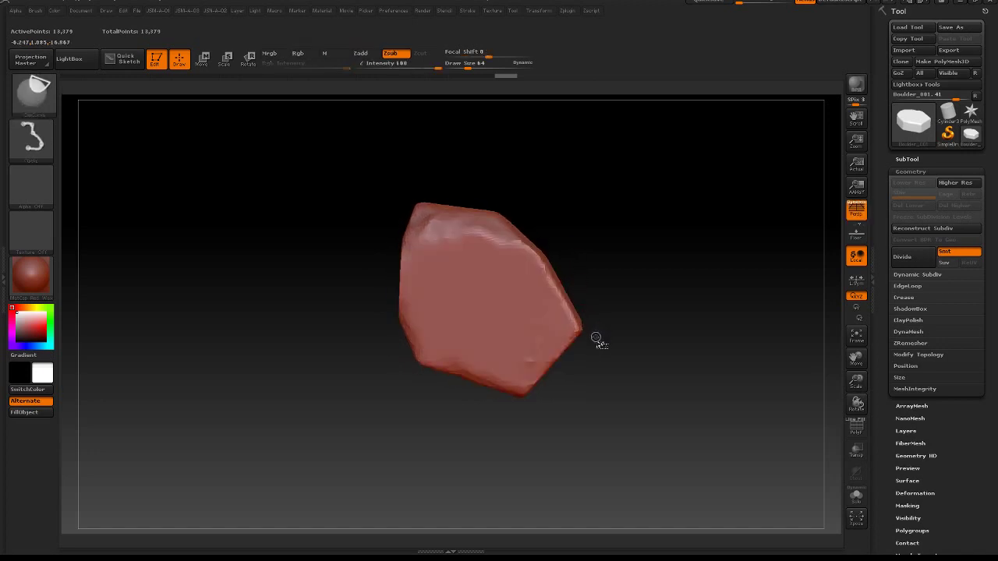
pyautogui.moveTo(597, 340)
pyautogui.keyDown('ctrl'); pyautogui.keyDown('shift'); pyautogui.mouseDown()
pyautogui.moveTo(473, 205)
pyautogui.moveTo(475, 167)
pyautogui.moveTo(656, 437)
pyautogui.moveTo(525, 272)
pyautogui.moveTo(609, 363)
pyautogui.mouseUp(); pyautogui.keyUp('shift'); pyautogui.keyUp('ctrl')
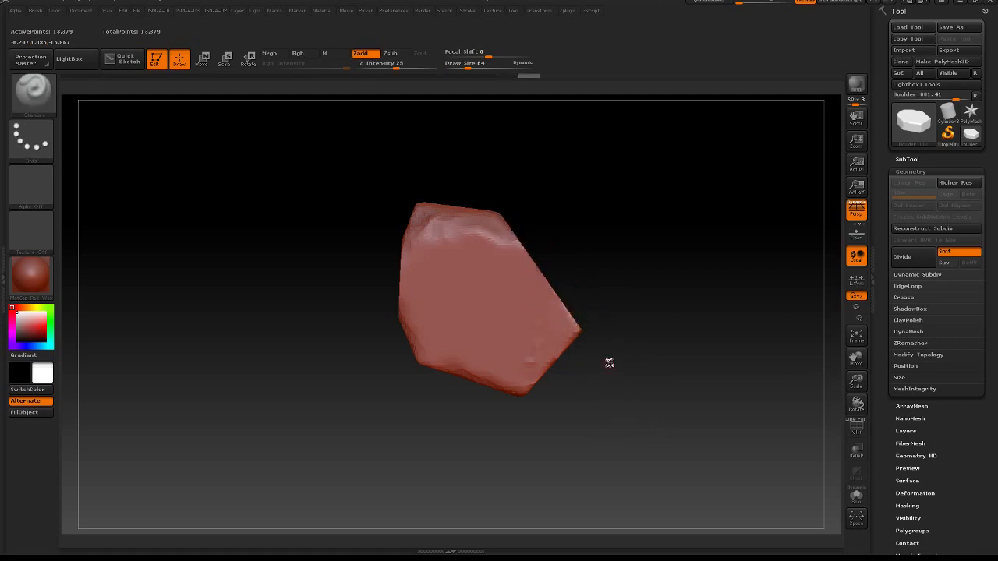
pyautogui.keyDown('alt'); pyautogui.moveTo(587, 213); pyautogui.dragTo(591, 285); pyautogui.keyUp('alt')
pyautogui.hotkey('ctrl', 'shift')
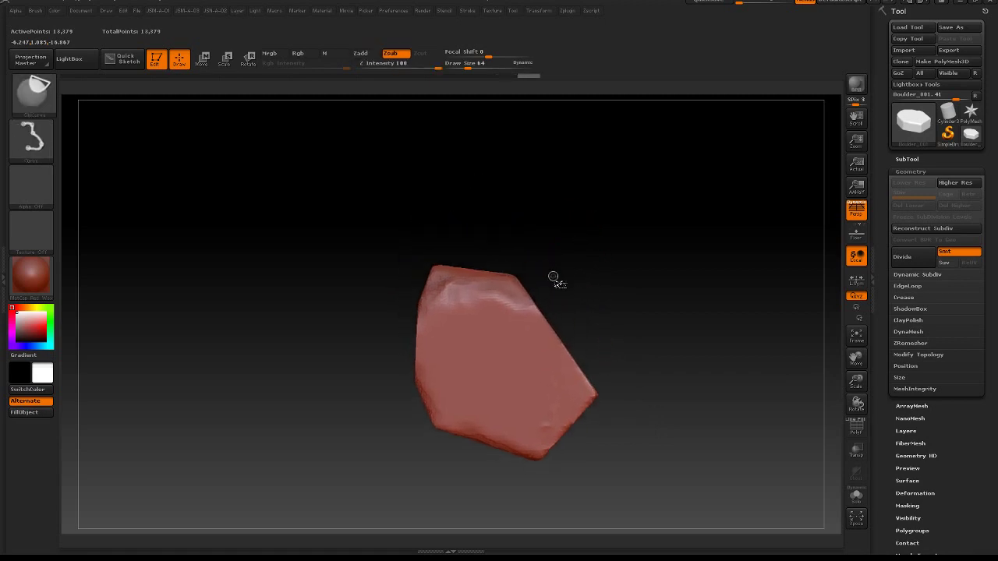
pyautogui.moveTo(530, 293)
pyautogui.keyDown('ctrl'); pyautogui.keyDown('shift'); pyautogui.mouseDown()
pyautogui.moveTo(357, 232)
pyautogui.moveTo(495, 189)
pyautogui.moveTo(703, 304)
pyautogui.moveTo(503, 271)
pyautogui.moveTo(578, 299)
pyautogui.mouseUp(); pyautogui.keyUp('shift'); pyautogui.keyUp('ctrl')
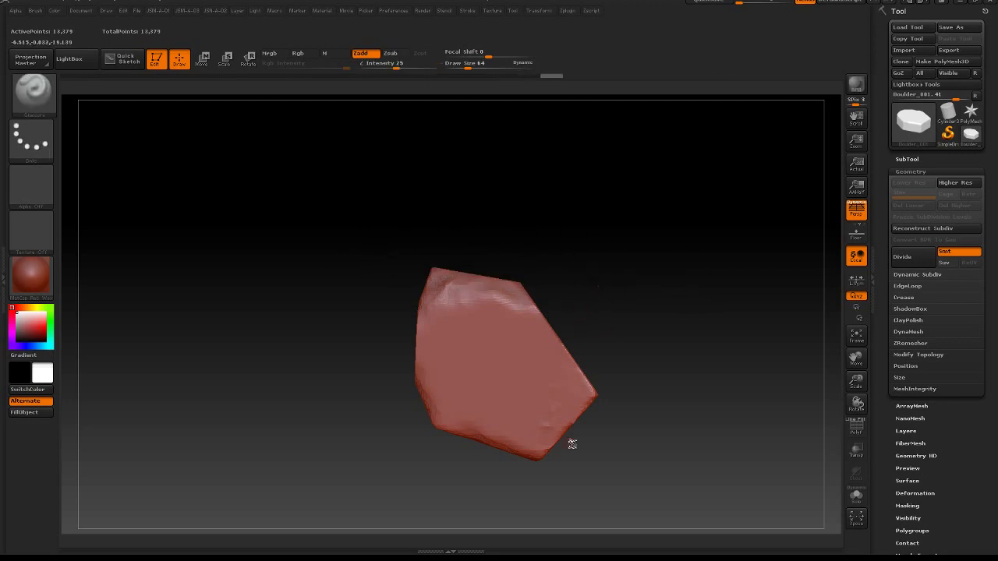
pyautogui.keyDown('ctrl'); pyautogui.keyDown('shift'); pyautogui.moveTo(585, 466); pyautogui.dragTo(406, 419); pyautogui.keyUp('shift'); pyautogui.keyUp('ctrl')
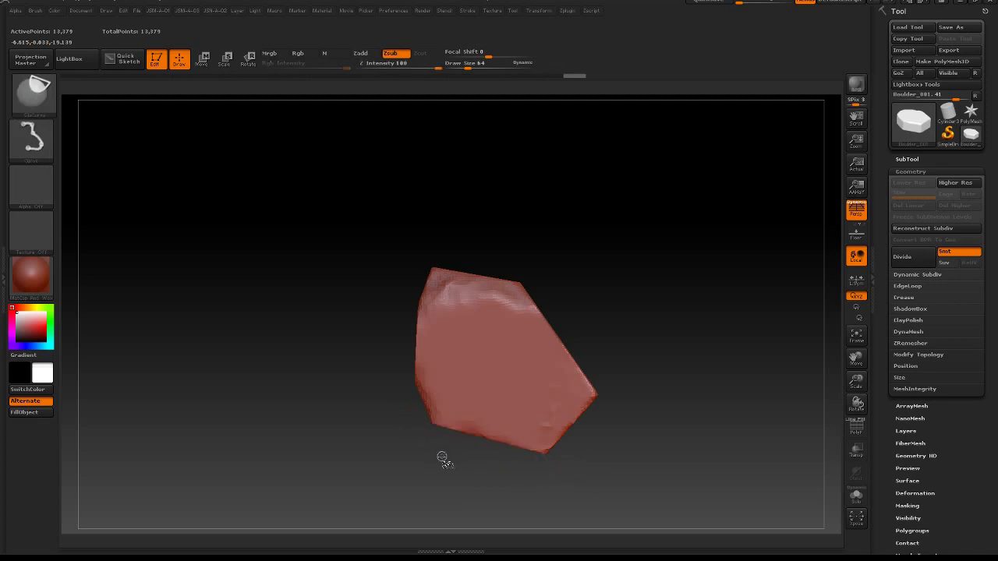
pyautogui.moveTo(438, 457)
pyautogui.keyDown('ctrl'); pyautogui.keyDown('shift'); pyautogui.mouseDown()
pyautogui.moveTo(406, 361)
pyautogui.moveTo(409, 342)
pyautogui.mouseUp(); pyautogui.keyUp('shift'); pyautogui.keyUp('ctrl')
# Step: Check the clipped boulder from several sides and load the TrimSmoothBorder brush from LightBox's Trim brushes
pyautogui.moveTo(620, 366)
pyautogui.mouseDown()
pyautogui.moveTo(608, 254)
pyautogui.moveTo(629, 244)
pyautogui.moveTo(635, 211)
pyautogui.moveTo(616, 230)
pyautogui.moveTo(609, 273)
pyautogui.moveTo(597, 207)
pyautogui.mouseUp()
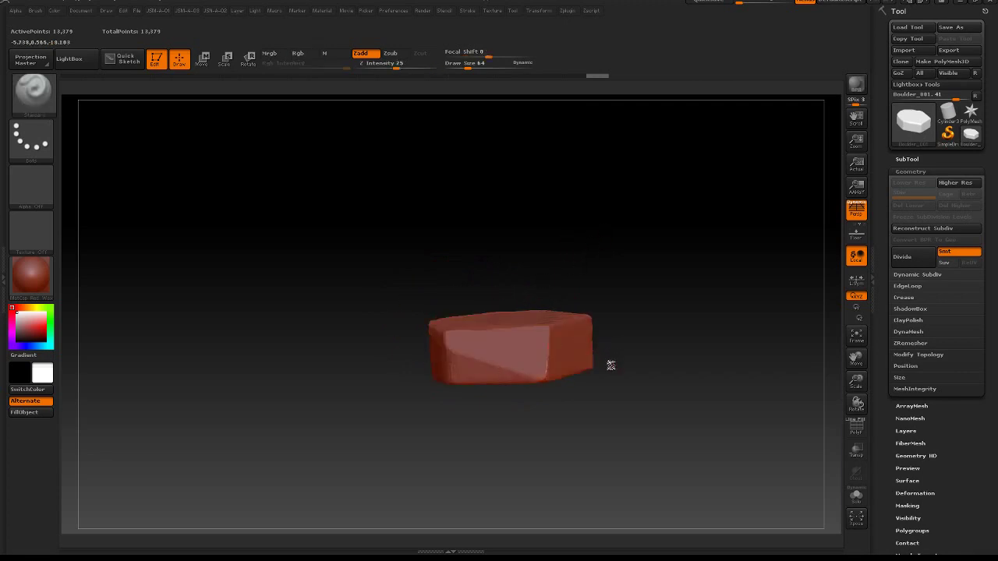
pyautogui.moveTo(549, 400); pyautogui.dragTo(654, 346)
pyautogui.moveTo(626, 404); pyautogui.dragTo(628, 334)
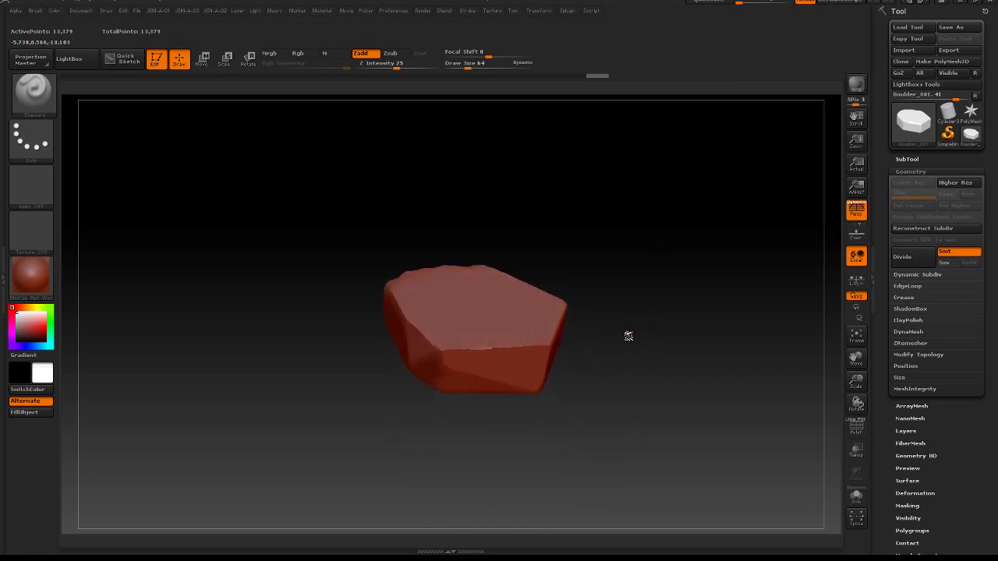
pyautogui.moveTo(619, 246); pyautogui.dragTo(592, 312)
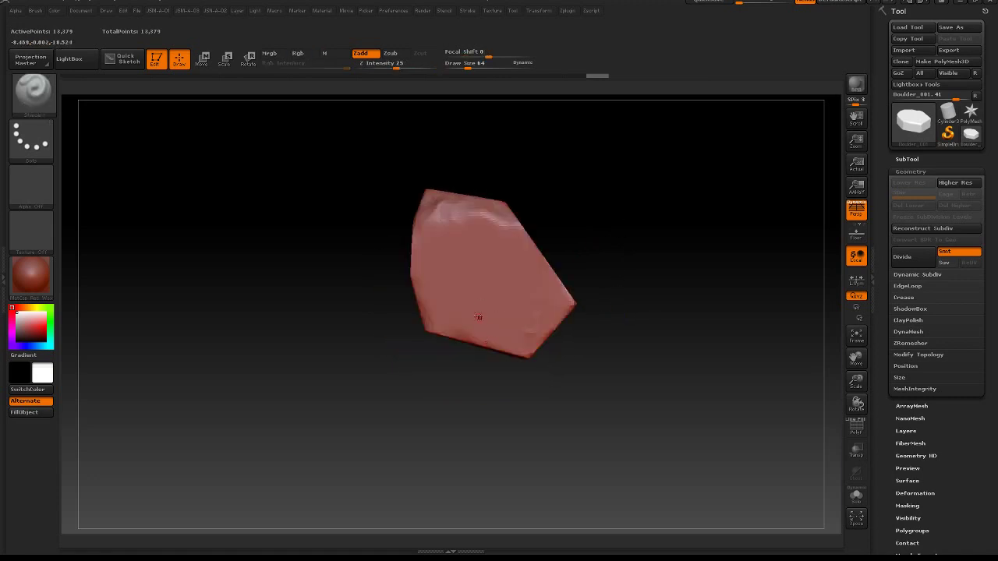
pyautogui.press('1')
pyautogui.press(',')
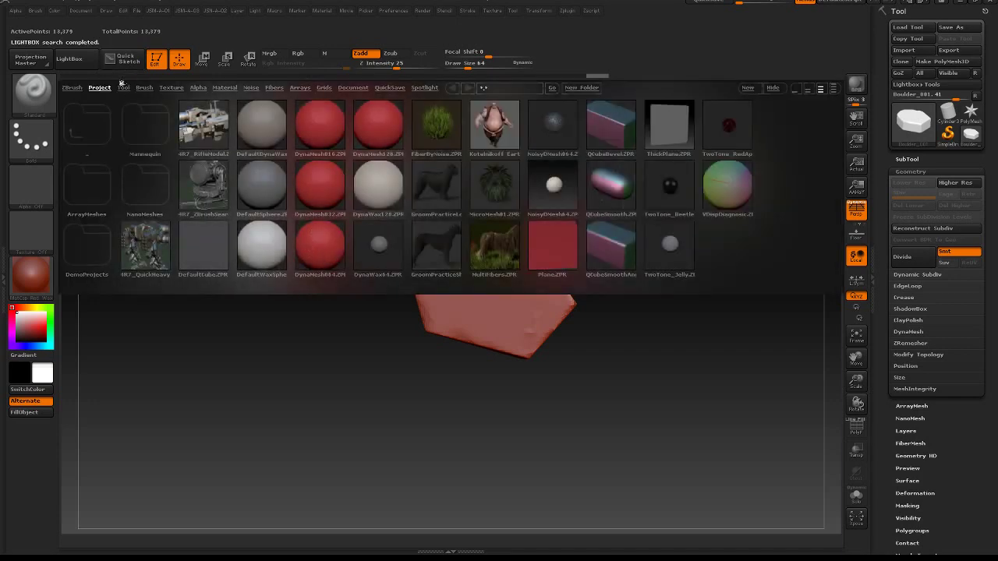
pyautogui.click(144, 87)
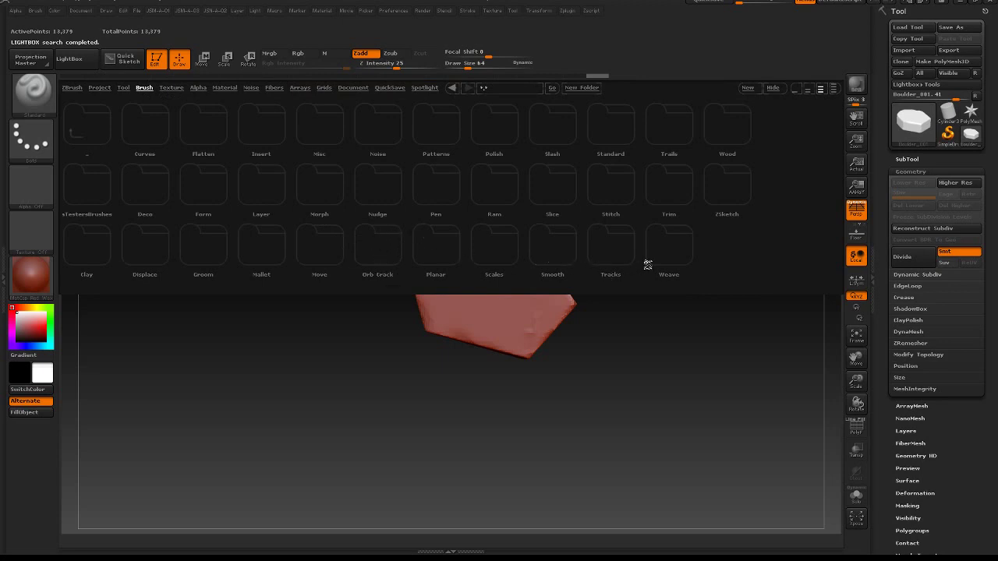
pyautogui.doubleClick(668, 205)
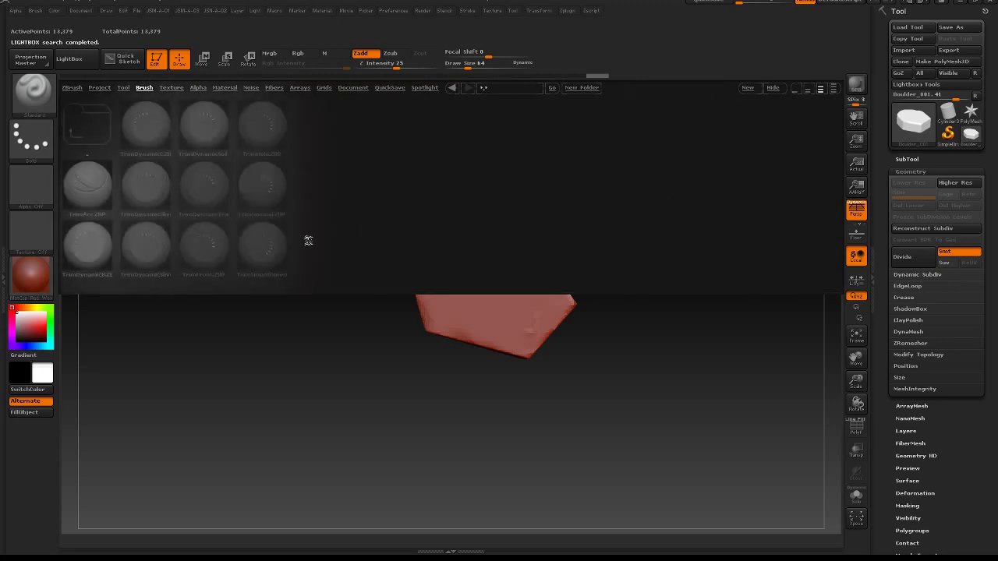
pyautogui.doubleClick(222, 243)
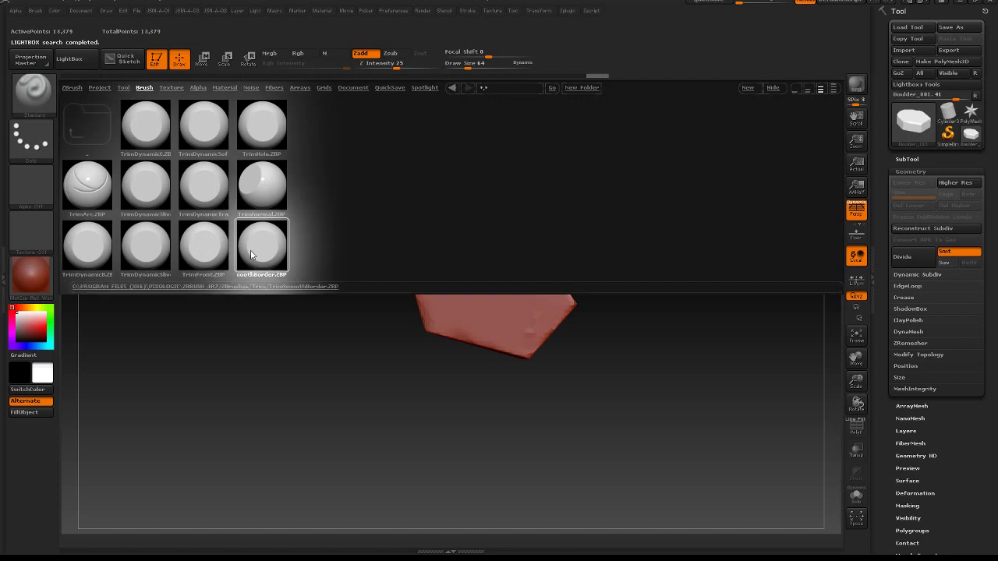
# Step: Trim the boulder's side edges with TrimSmoothBorder at Draw Size 347, and undo the last stroke
pyautogui.moveTo(623, 250); pyautogui.dragTo(623, 289)
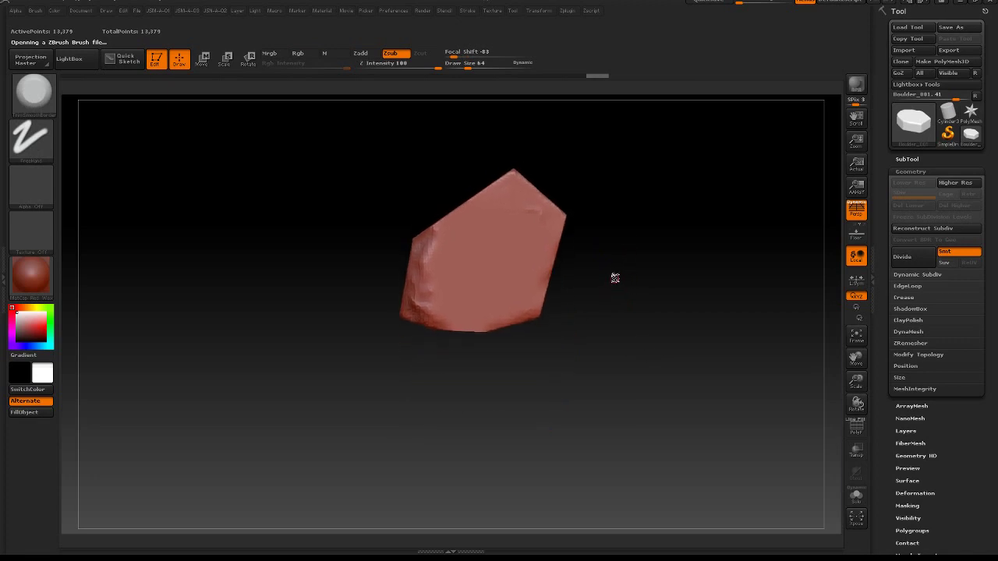
pyautogui.moveTo(615, 278)
pyautogui.mouseDown()
pyautogui.moveTo(601, 225)
pyautogui.moveTo(613, 245)
pyautogui.moveTo(532, 312)
pyautogui.moveTo(554, 330)
pyautogui.moveTo(548, 315)
pyautogui.mouseUp()
pyautogui.press('space')
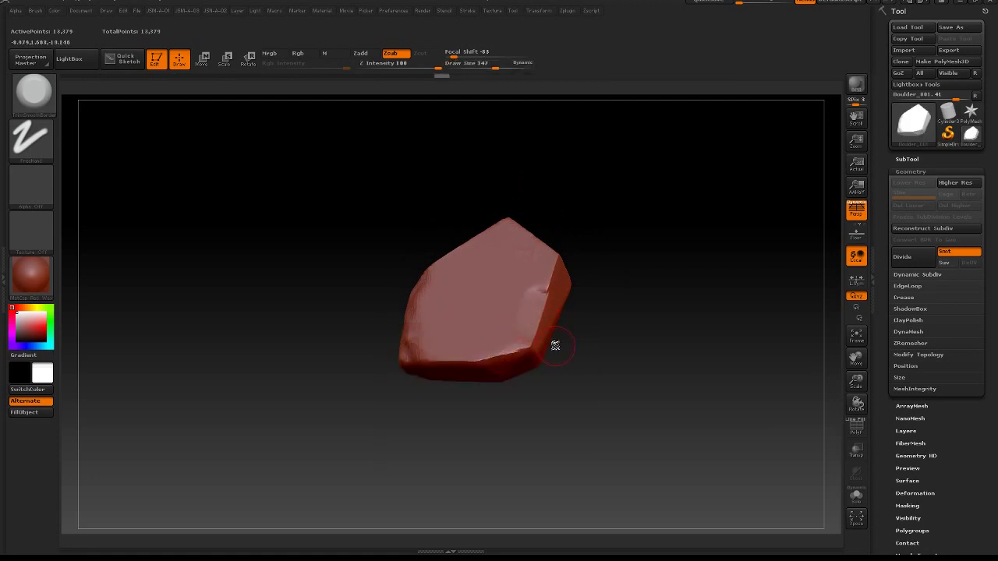
pyautogui.hotkey('ctrl', 'z')
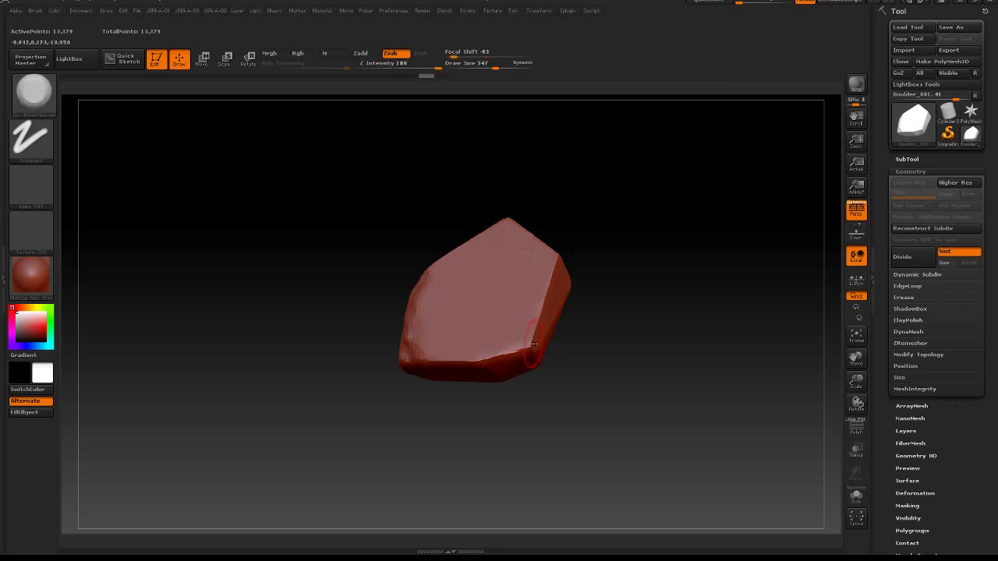
# Step: Rotate the boulder level from a side view using a Transpose line along its length
pyautogui.moveTo(517, 402); pyautogui.dragTo(515, 329)
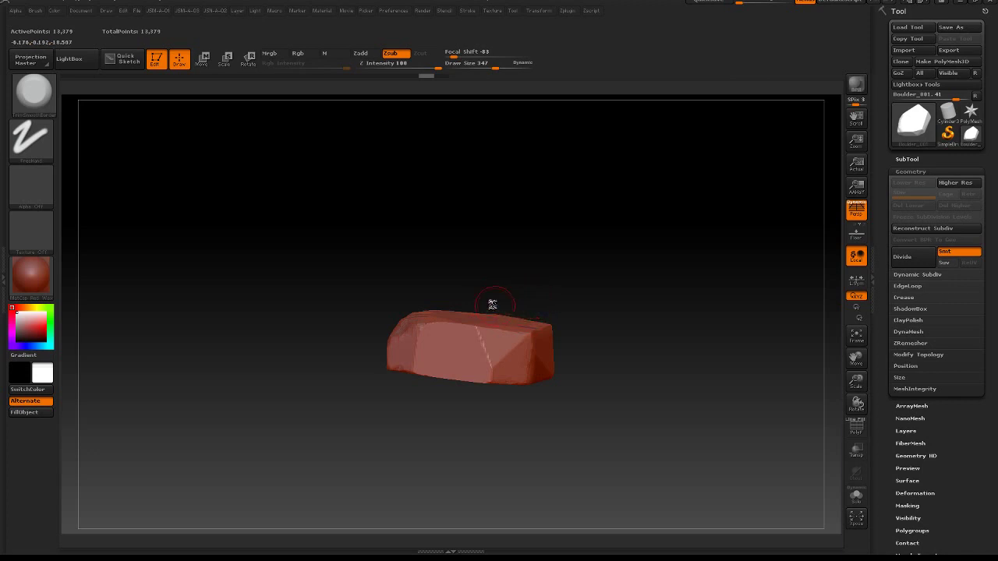
pyautogui.press('e')
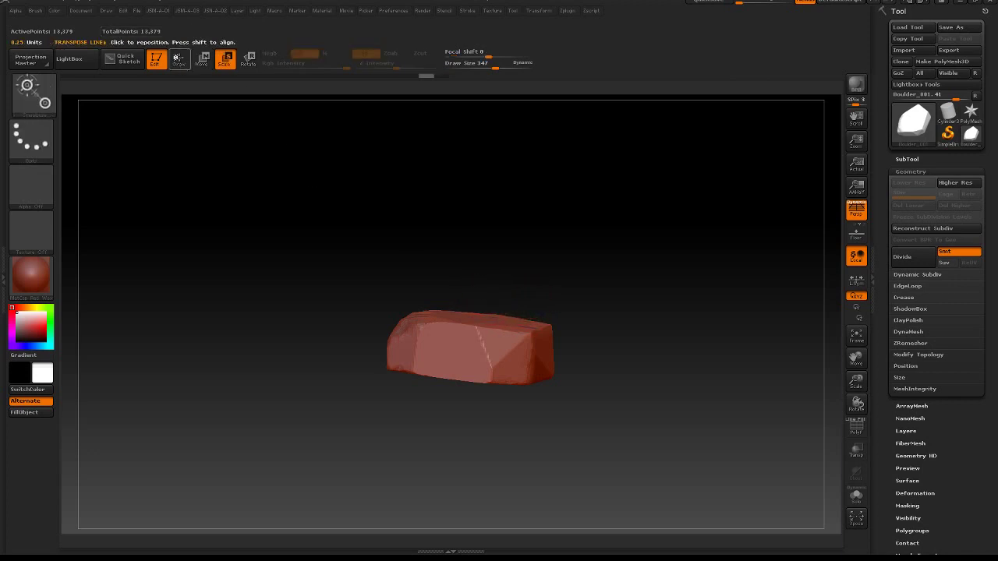
pyautogui.click(248, 59)
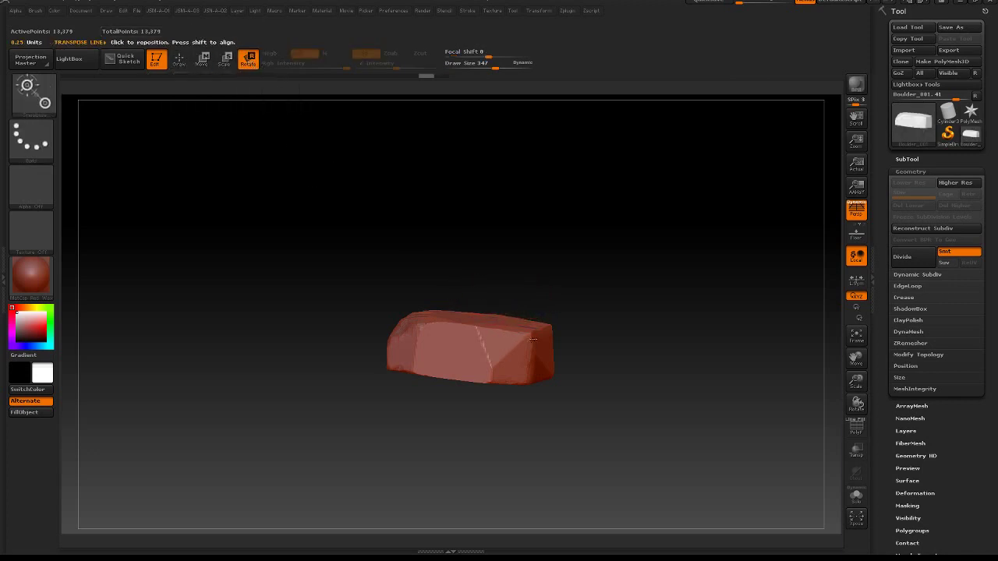
pyautogui.moveTo(544, 344)
pyautogui.keyDown('shift'); pyautogui.mouseDown()
pyautogui.moveTo(393, 353)
pyautogui.moveTo(405, 353)
pyautogui.mouseUp(); pyautogui.keyUp('shift')
pyautogui.moveTo(478, 349); pyautogui.dragTo(442, 350)
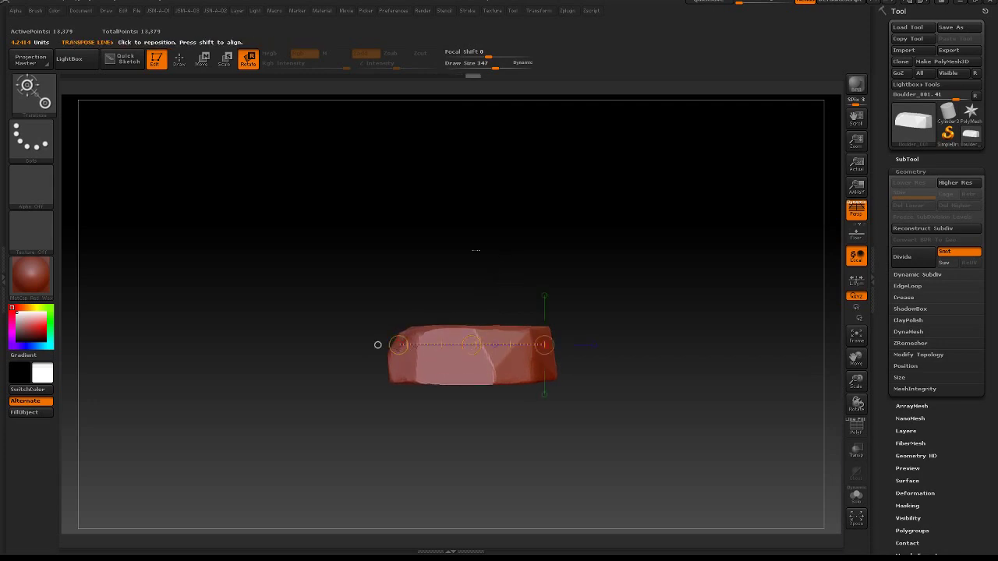
# Step: Flatten the boulder's height with a vertical Transpose Move line starting at its base
pyautogui.click(202, 66)
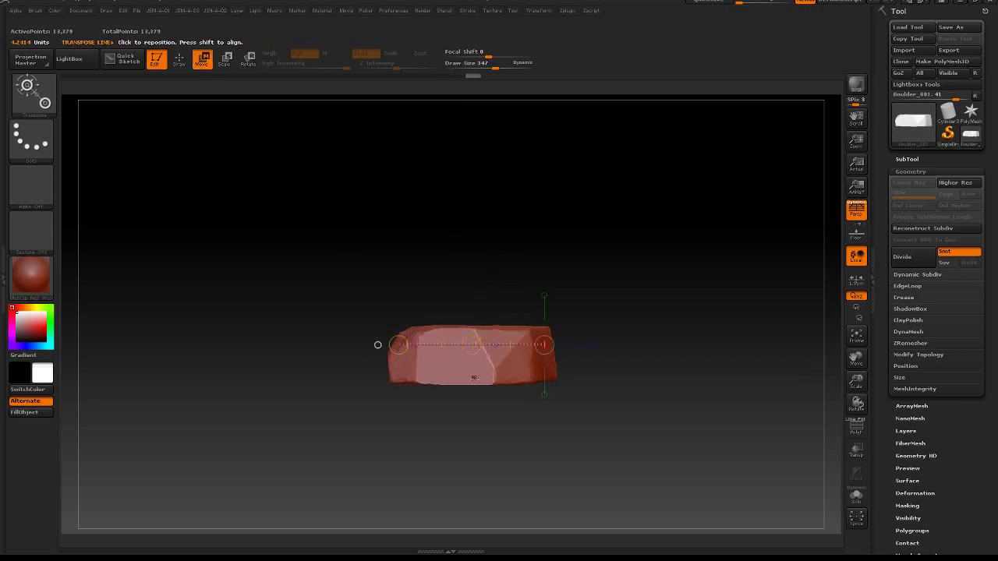
pyautogui.moveTo(479, 383)
pyautogui.mouseDown()
pyautogui.moveTo(479, 294)
pyautogui.moveTo(477, 328)
pyautogui.mouseUp()
pyautogui.moveTo(550, 282)
pyautogui.mouseDown()
pyautogui.moveTo(561, 316)
pyautogui.moveTo(558, 285)
pyautogui.mouseUp()
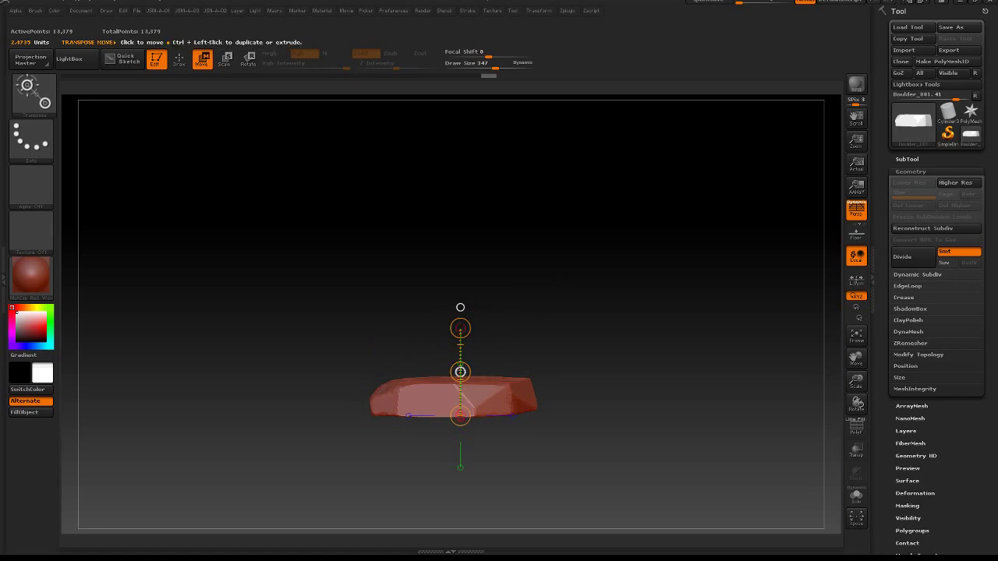
pyautogui.moveTo(539, 285); pyautogui.dragTo(570, 273)
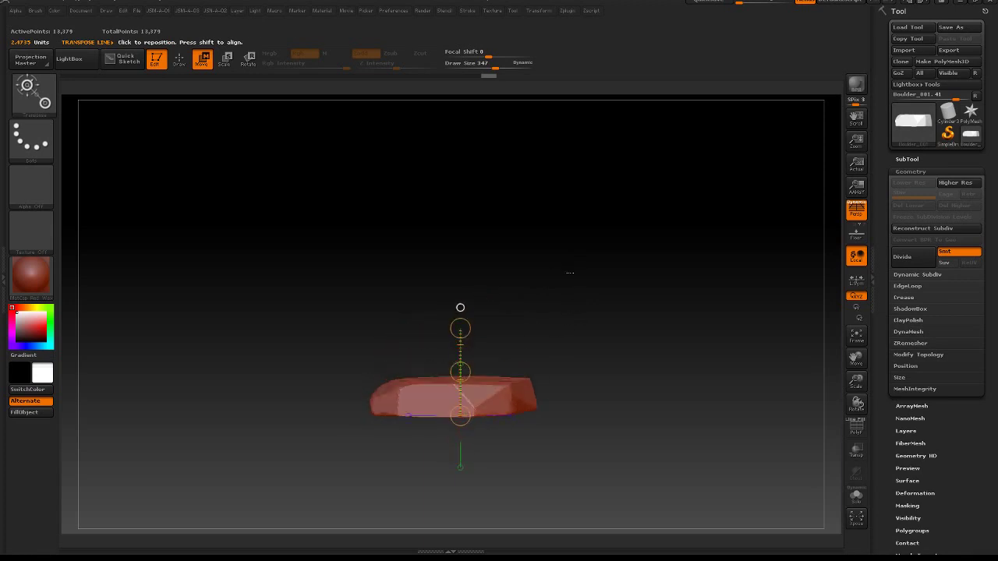
pyautogui.moveTo(459, 374); pyautogui.dragTo(463, 362)
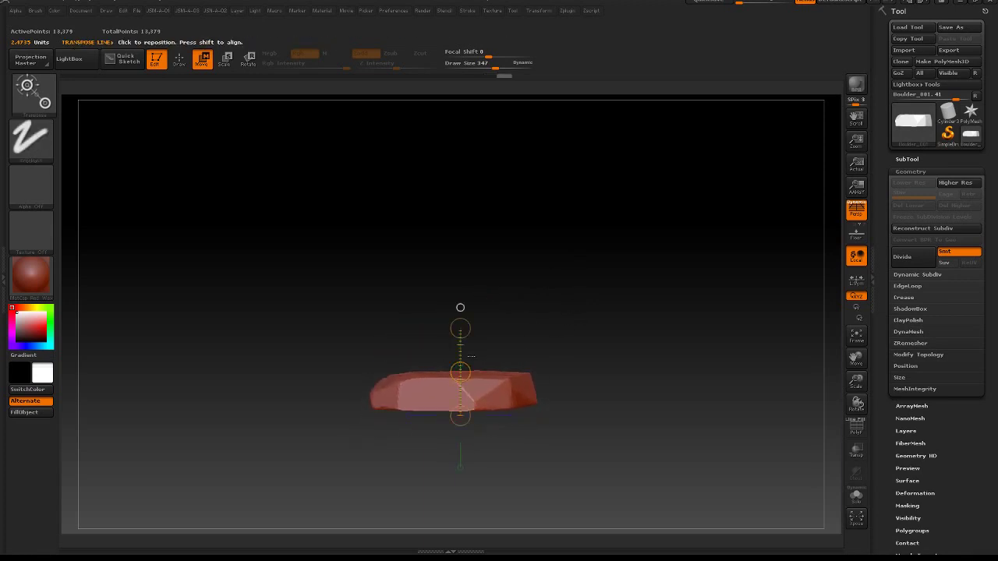
pyautogui.hotkey('ctrl', 'z')
# Step: Choose the SliceCurve brush from a top view of the boulder and turn on the polyframe display
pyautogui.moveTo(533, 318); pyautogui.dragTo(535, 351)
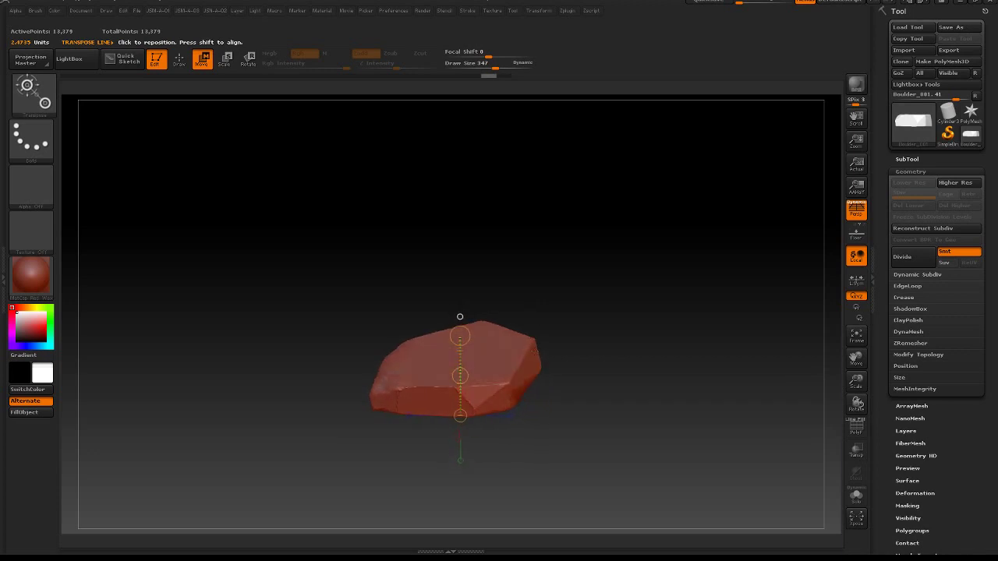
pyautogui.moveTo(495, 438); pyautogui.dragTo(555, 314)
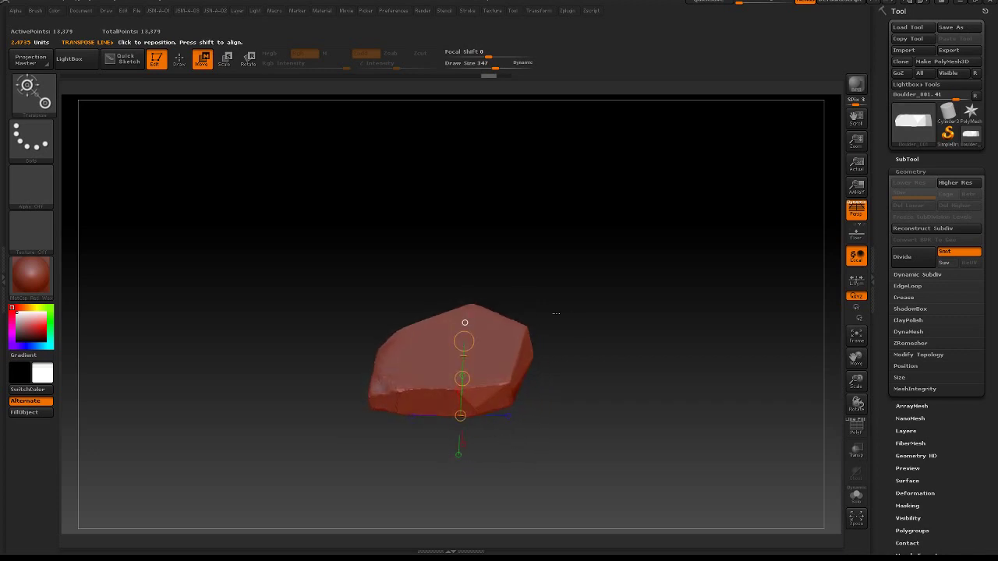
pyautogui.moveTo(545, 364); pyautogui.dragTo(590, 389)
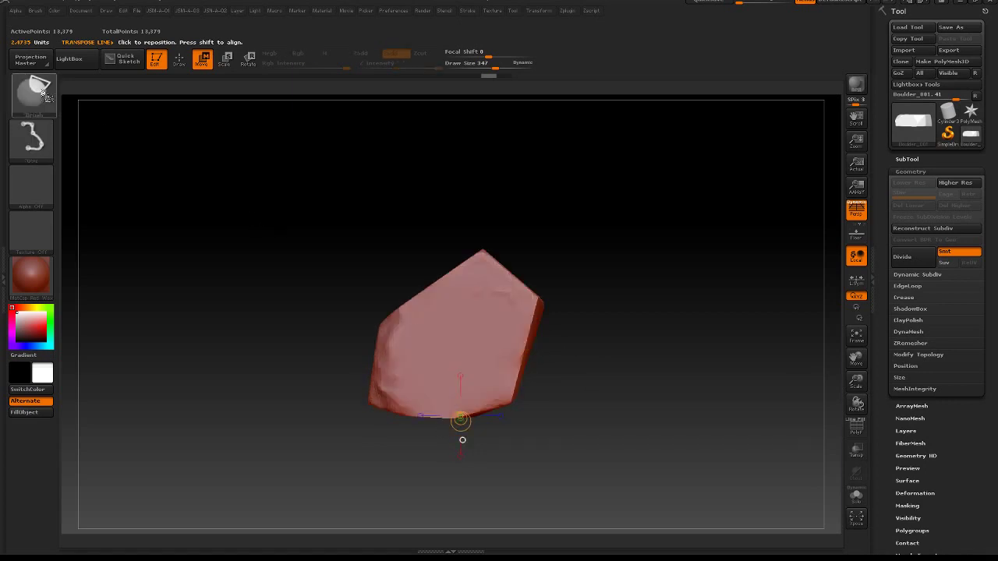
pyautogui.keyDown('ctrl'); pyautogui.keyDown('shift'); pyautogui.click(44, 93); pyautogui.keyUp('shift'); pyautogui.keyUp('ctrl')
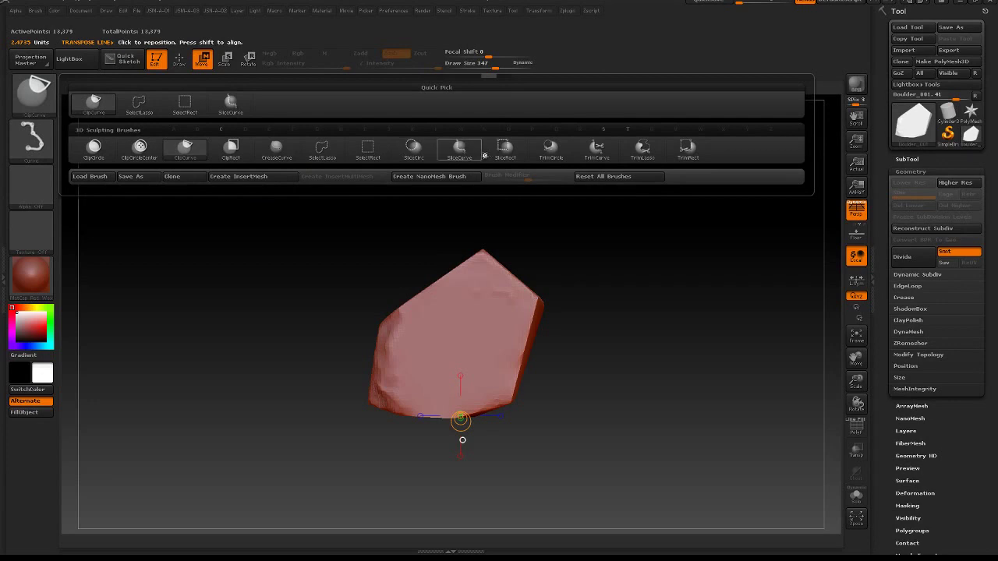
pyautogui.moveTo(492, 161)
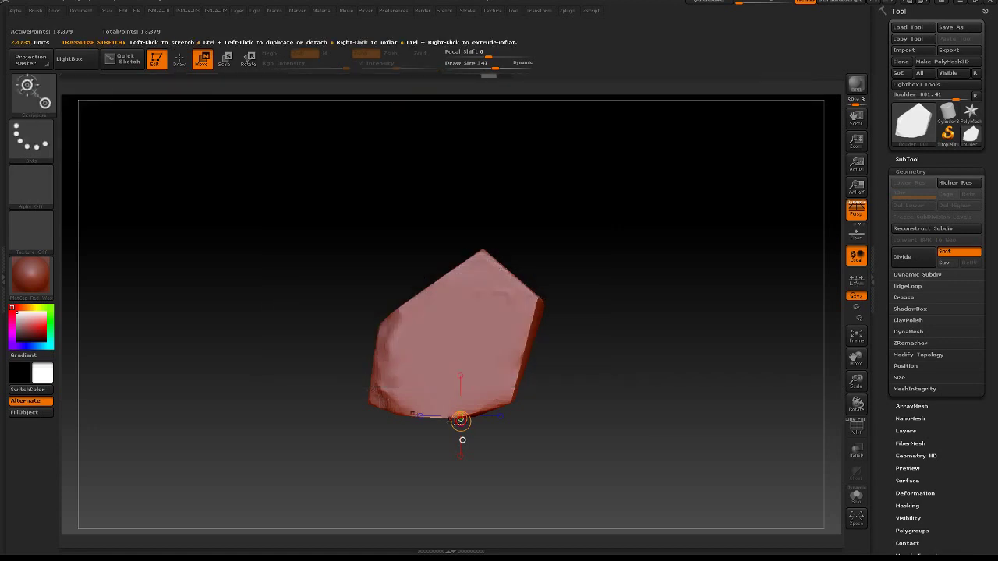
pyautogui.click(857, 426)
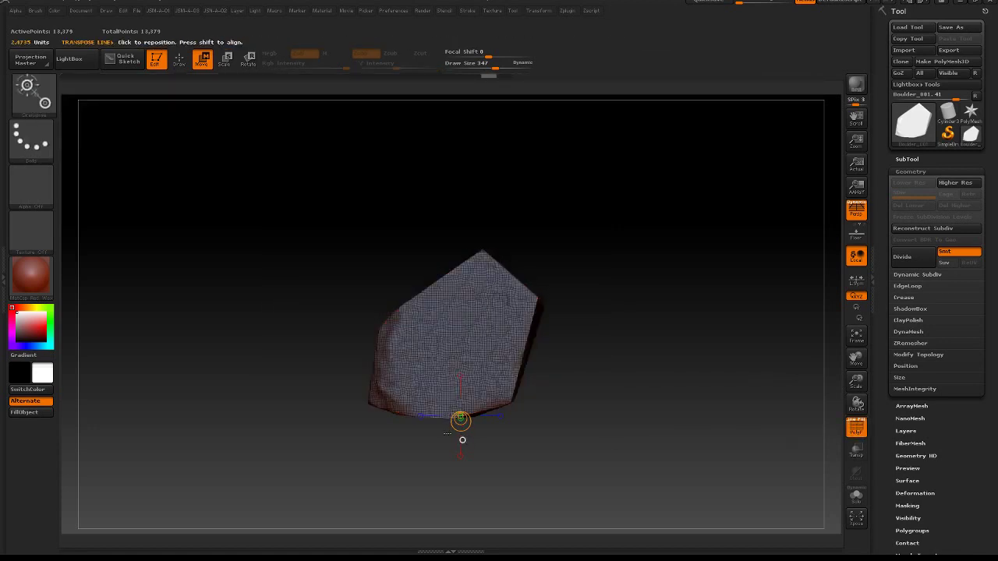
# Step: Slice the boulder front to back with a straight vertical SliceCurve line just off its centre in the top view
pyautogui.hotkey('ctrl', 'shift')
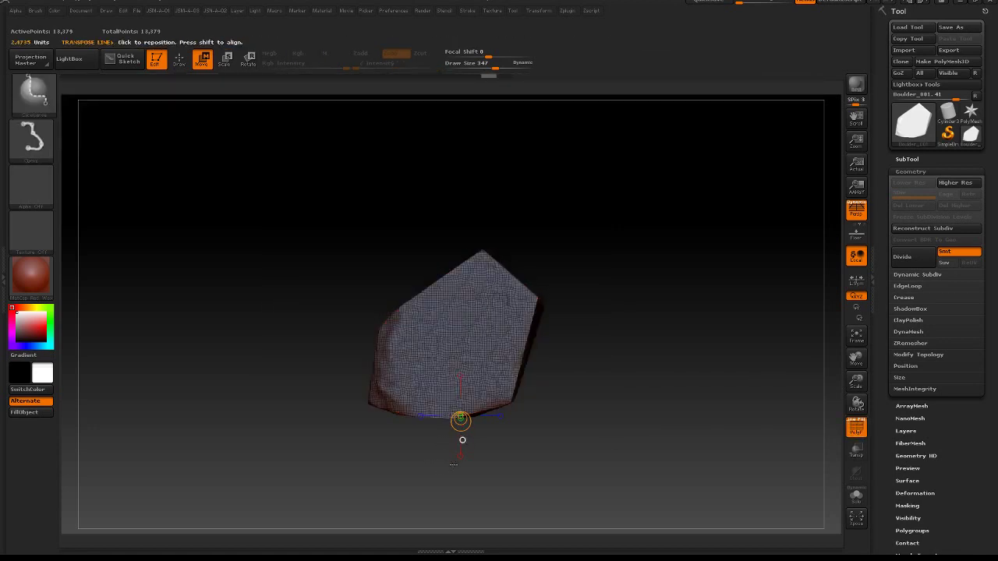
pyautogui.keyDown('ctrl'); pyautogui.keyDown('shift'); pyautogui.moveTo(450, 476); pyautogui.dragTo(451, 251); pyautogui.keyUp('shift'); pyautogui.keyUp('ctrl')
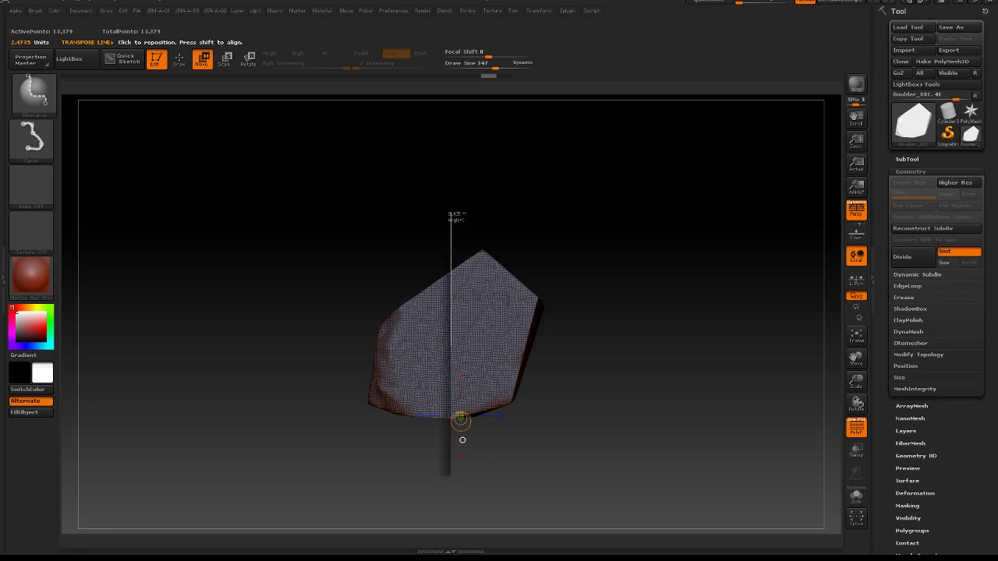
pyautogui.moveTo(451, 212)
pyautogui.keyDown('ctrl'); pyautogui.keyDown('shift'); pyautogui.mouseDown()
pyautogui.moveTo(468, 212)
pyautogui.moveTo(455, 212)
pyautogui.mouseUp(); pyautogui.keyUp('shift'); pyautogui.keyUp('ctrl')
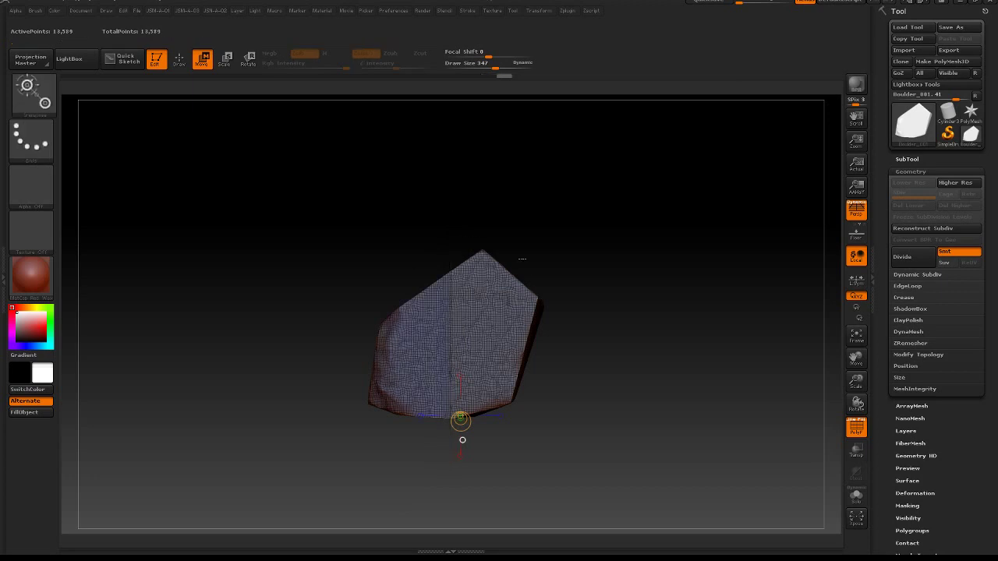
# Step: Re-DynaMesh the boulder with Groups enabled to separate it along the slice, and turn off the polyframe display
pyautogui.moveTo(521, 258); pyautogui.dragTo(548, 299)
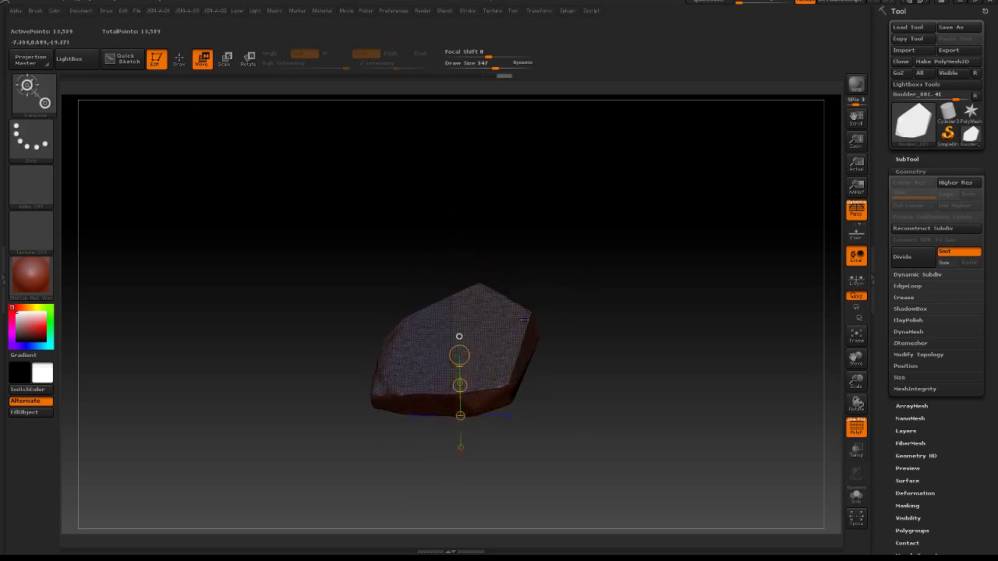
pyautogui.press('2')
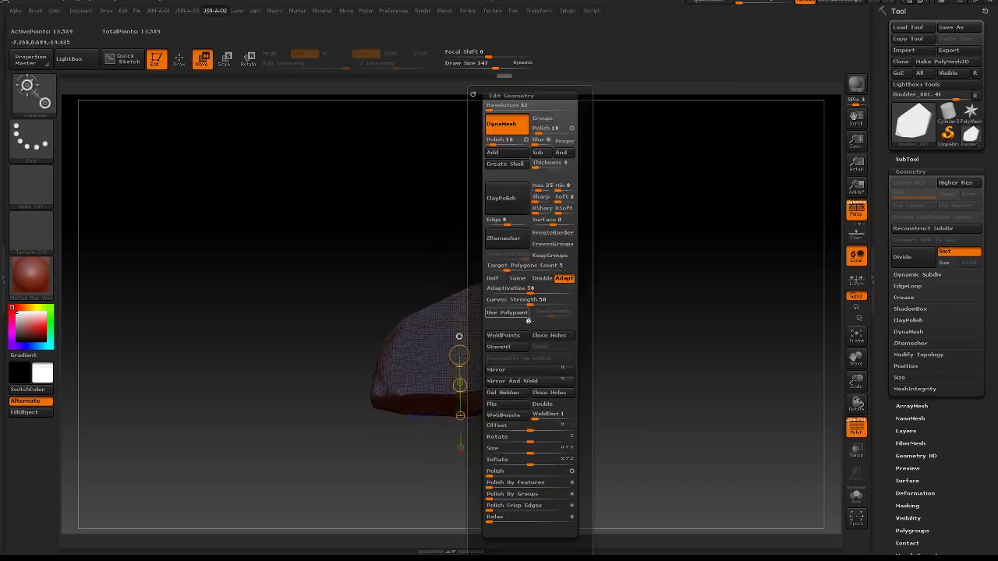
pyautogui.click(519, 126)
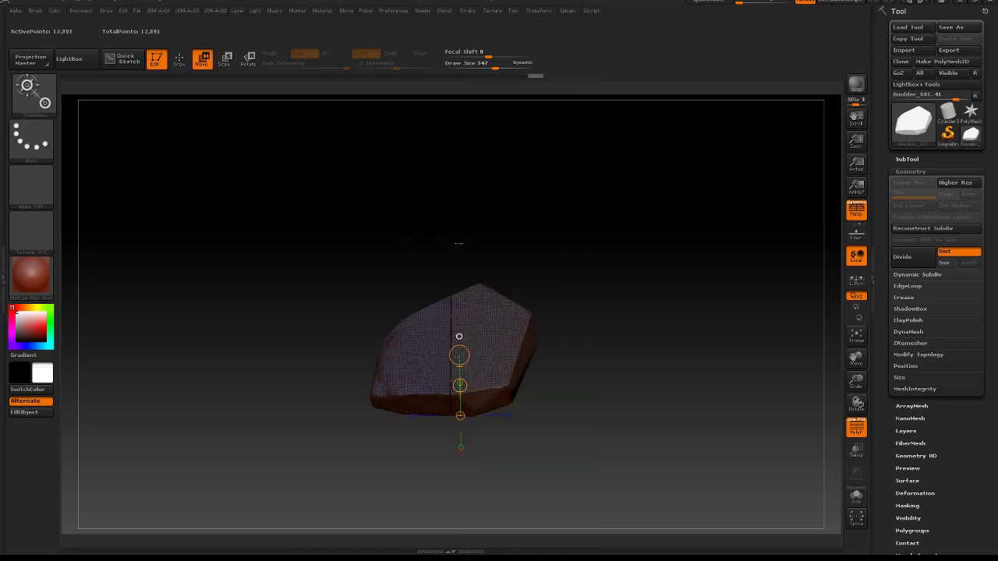
pyautogui.moveTo(458, 242)
pyautogui.mouseDown()
pyautogui.moveTo(463, 282)
pyautogui.moveTo(456, 242)
pyautogui.mouseUp()
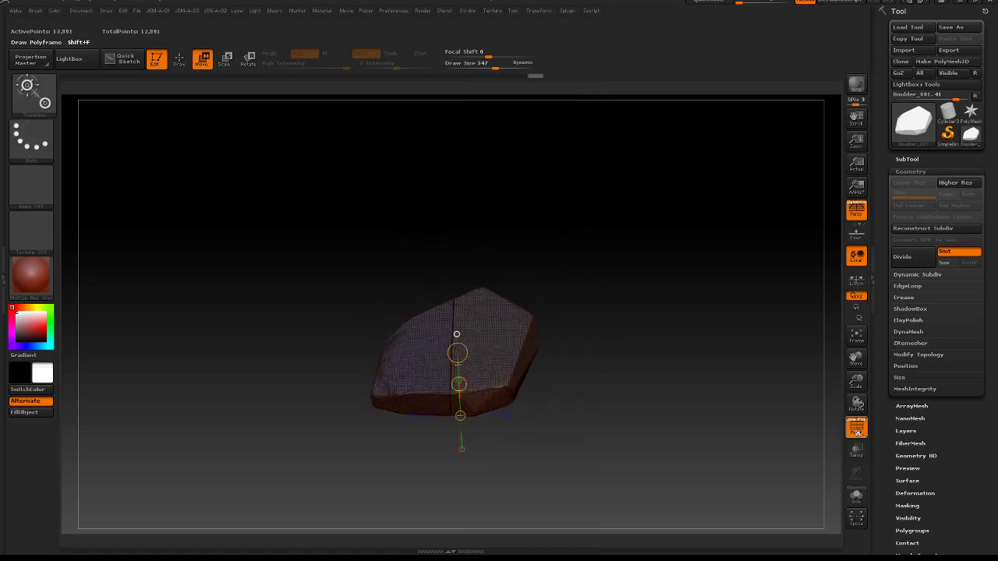
pyautogui.hotkey('shift', 'f')
pyautogui.moveTo(611, 344); pyautogui.dragTo(647, 392)
pyautogui.keyDown('ctrl'); pyautogui.moveTo(648, 393); pyautogui.dragTo(672, 355, button='right'); pyautogui.keyUp('ctrl')
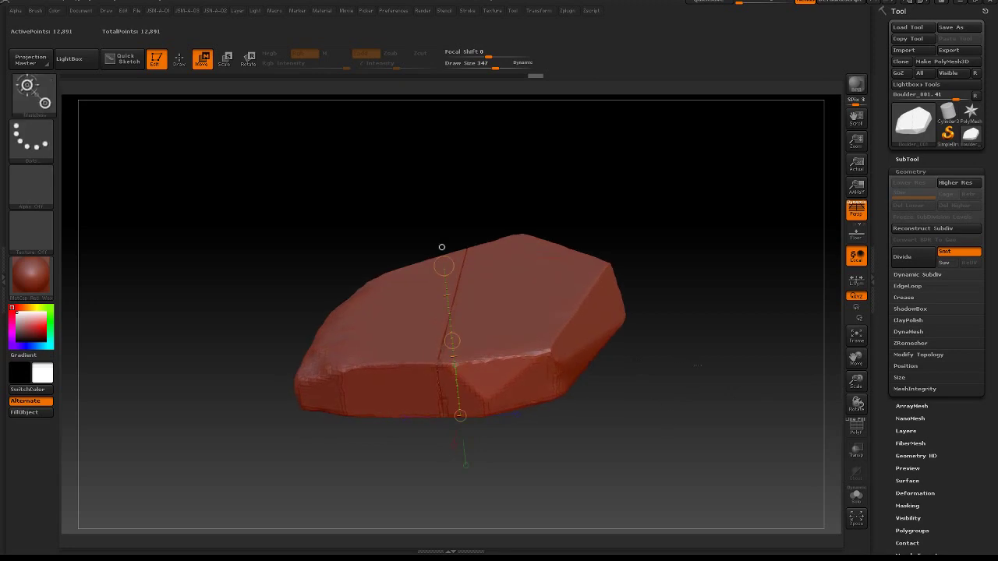
pyautogui.moveTo(672, 354); pyautogui.dragTo(699, 349)
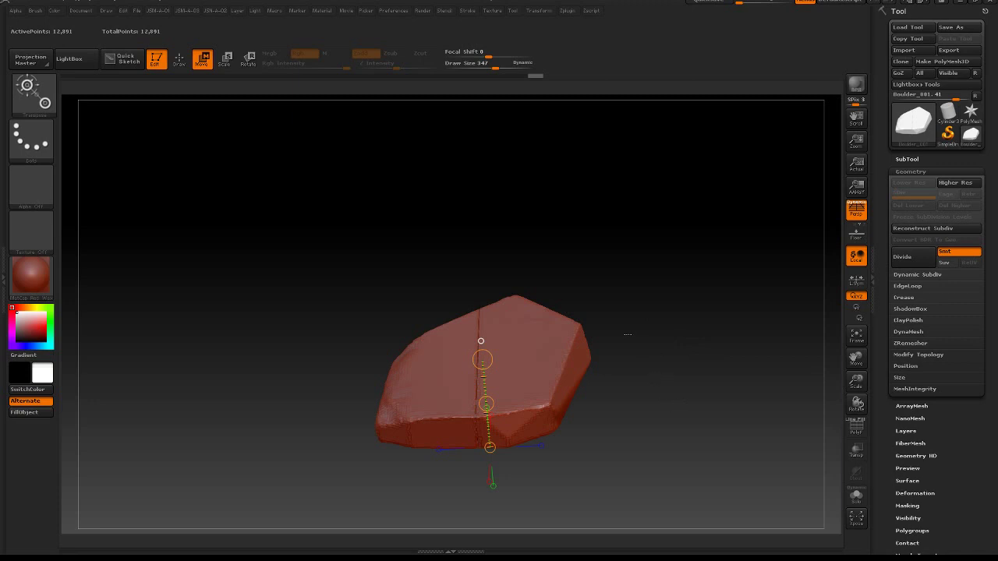
pyautogui.moveTo(654, 354); pyautogui.dragTo(696, 294)
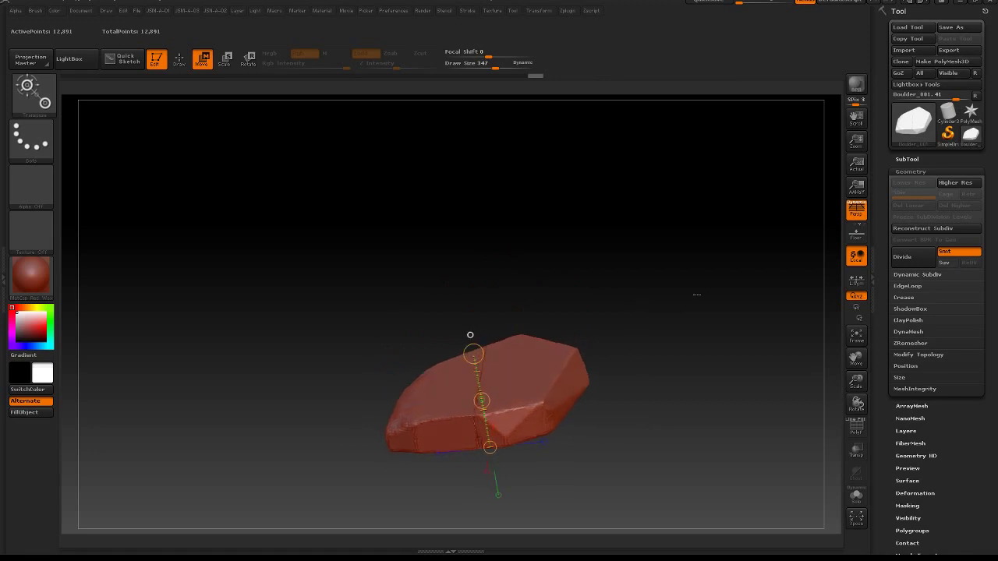
# Step: Duplicate the split boulder subtool and raise the active copy above the other from a side view with Transpose Move
pyautogui.click(908, 159)
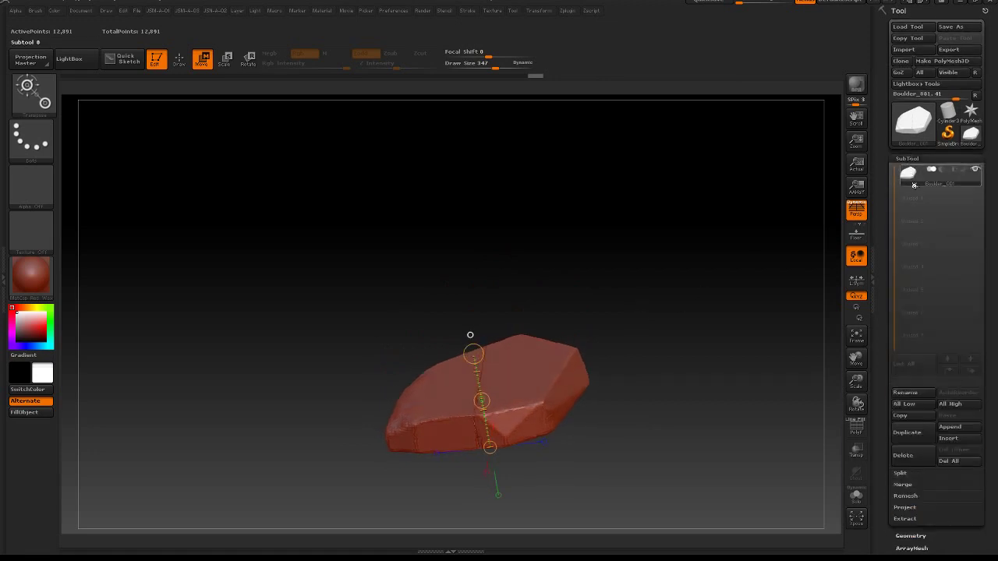
pyautogui.click(906, 432)
pyautogui.keyDown('shift'); pyautogui.moveTo(600, 406); pyautogui.dragTo(617, 412); pyautogui.keyUp('shift')
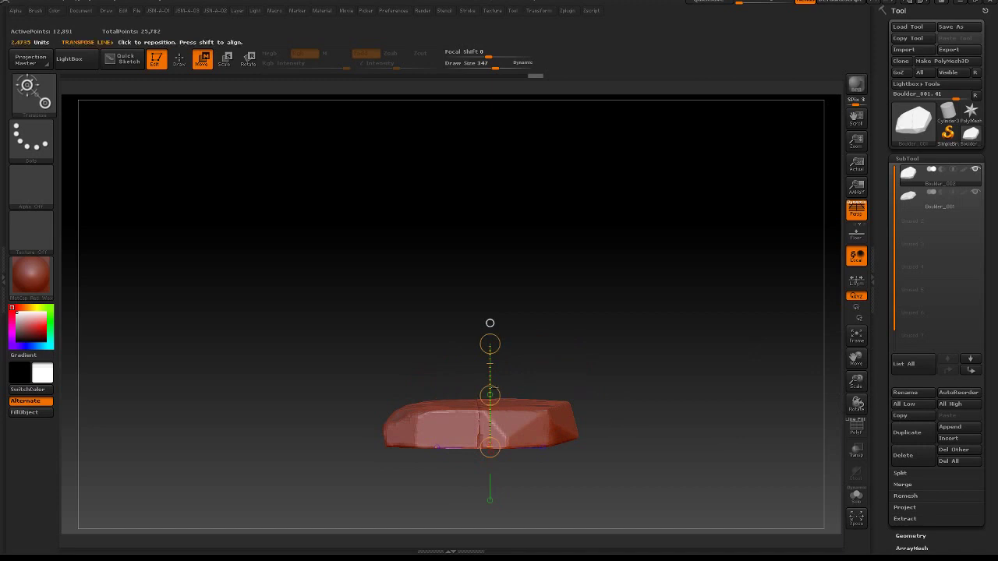
pyautogui.moveTo(490, 396); pyautogui.dragTo(490, 362)
pyautogui.moveTo(636, 234); pyautogui.dragTo(651, 337)
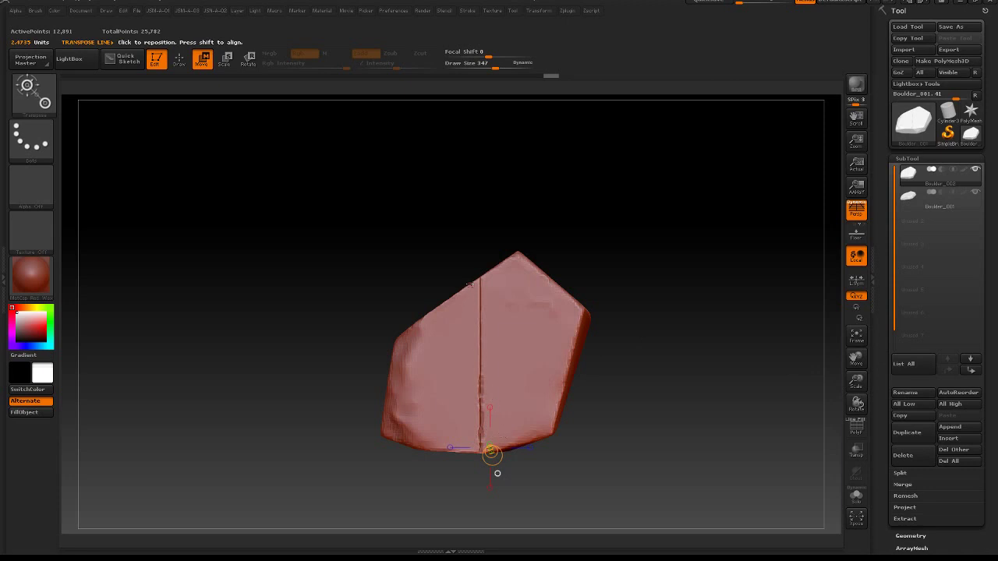
# Step: Shorten the upper boulder front to back with a Transpose Move line drawn along its slice from above, and undo the accidental partial hiding
pyautogui.moveTo(471, 282); pyautogui.dragTo(472, 383)
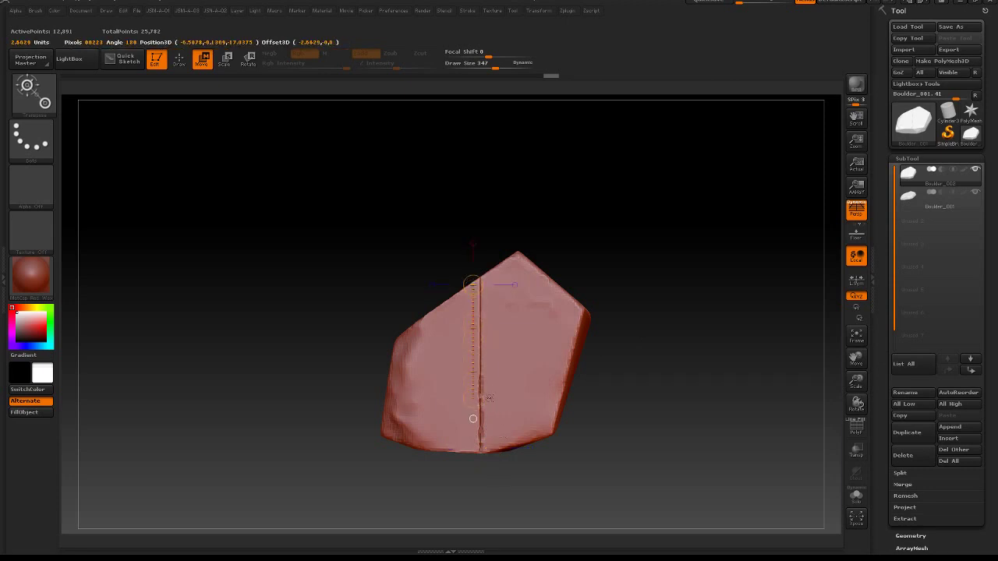
pyautogui.moveTo(497, 417); pyautogui.dragTo(510, 361)
pyautogui.moveTo(640, 392); pyautogui.dragTo(555, 358)
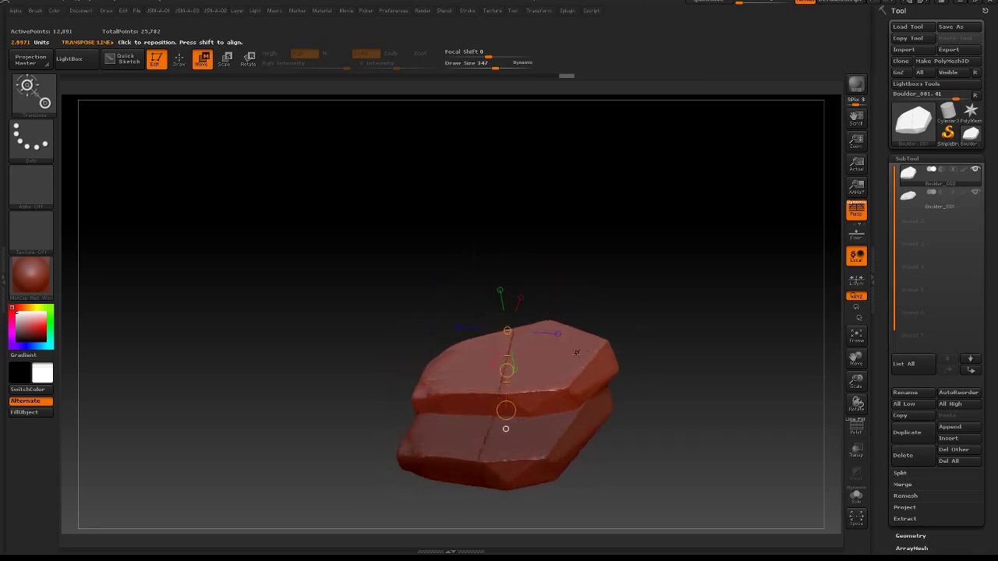
pyautogui.keyDown('ctrl'); pyautogui.keyDown('shift'); pyautogui.click(627, 296); pyautogui.keyUp('shift'); pyautogui.keyUp('ctrl')
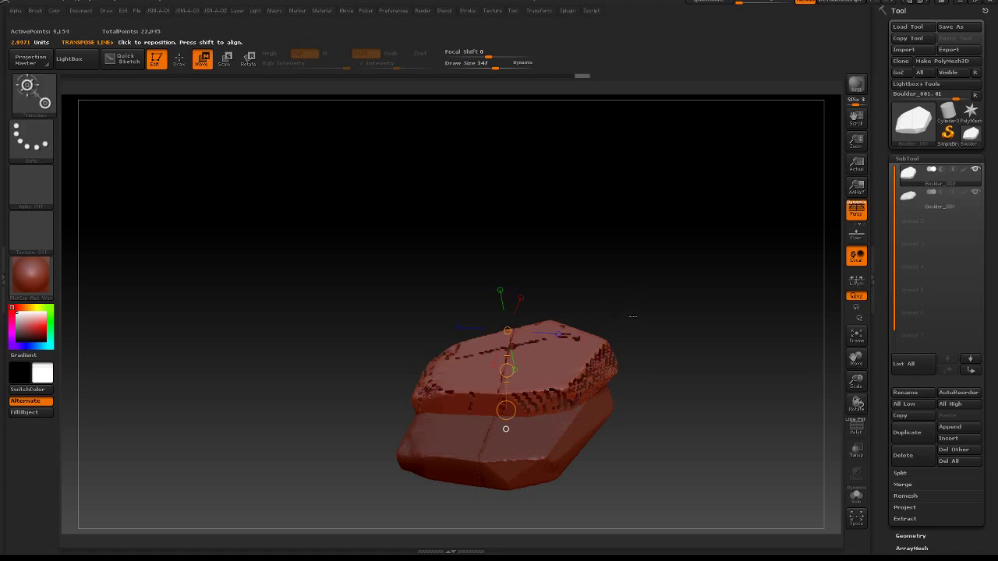
pyautogui.hotkey('ctrl', 'z')
# Step: Rotate the upper boulder counterclockwise in the top view with Transpose Rotate and move it back over the lower boulder
pyautogui.keyDown('alt'); pyautogui.moveTo(666, 355); pyautogui.dragTo(511, 373); pyautogui.keyUp('alt')
pyautogui.moveTo(458, 268); pyautogui.dragTo(461, 278)
pyautogui.press('r')
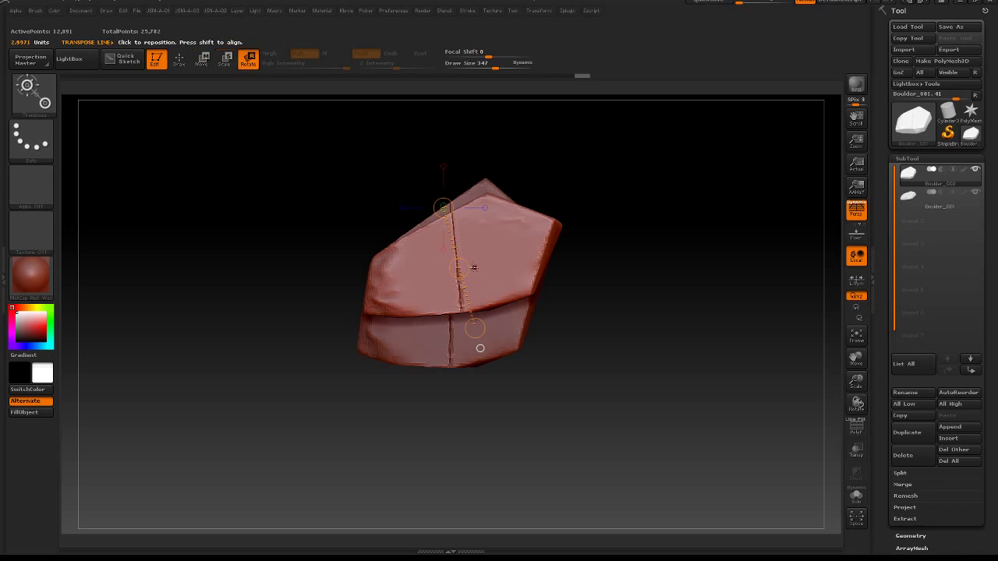
pyautogui.moveTo(476, 328); pyautogui.dragTo(489, 312)
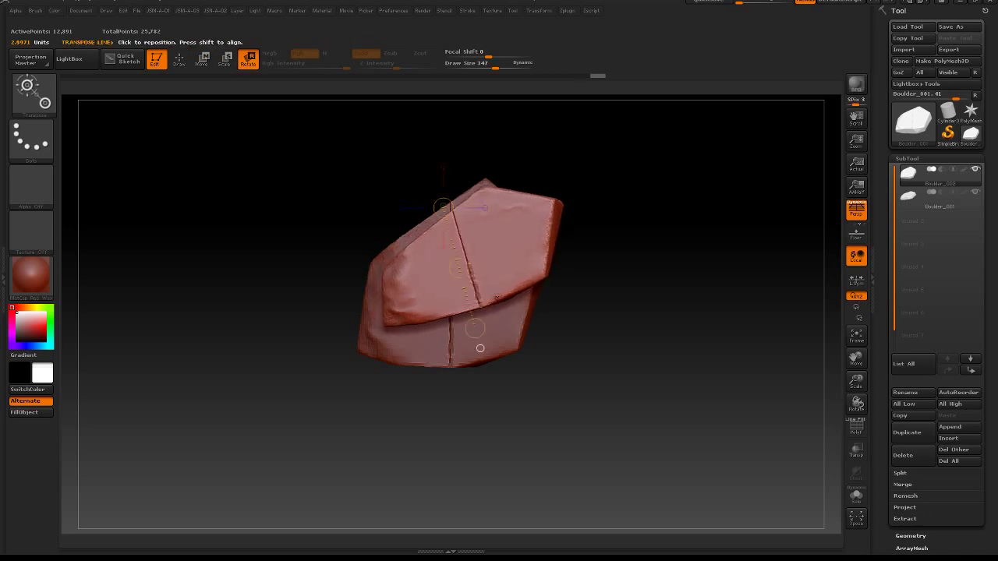
pyautogui.press('w')
pyautogui.moveTo(458, 268); pyautogui.dragTo(446, 263)
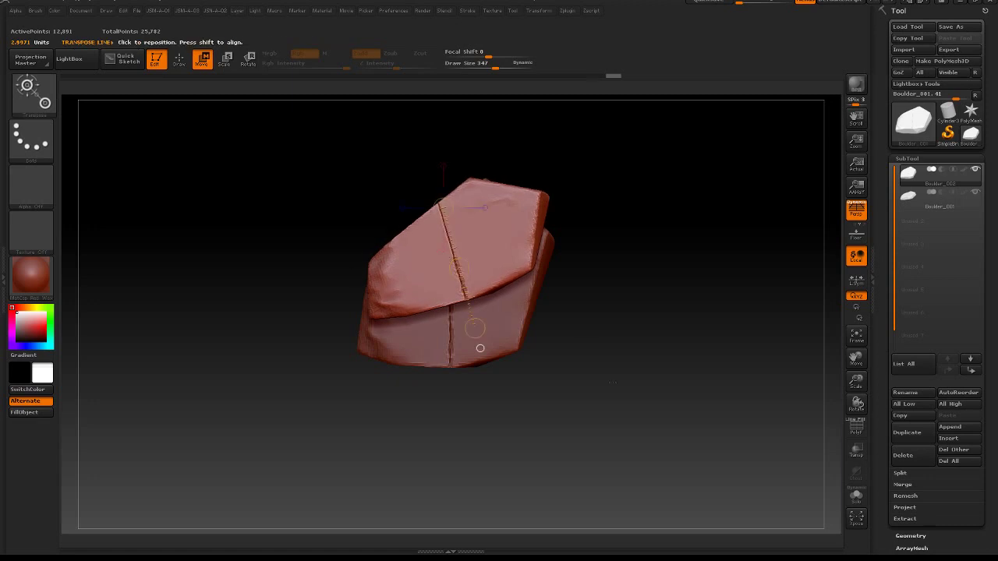
# Step: Re-DynaMesh the upper boulder Boulder_002 with Groups turned off to fuse its two halves, and check the seam
pyautogui.moveTo(597, 343); pyautogui.dragTo(597, 298)
pyautogui.moveTo(668, 263); pyautogui.dragTo(680, 298)
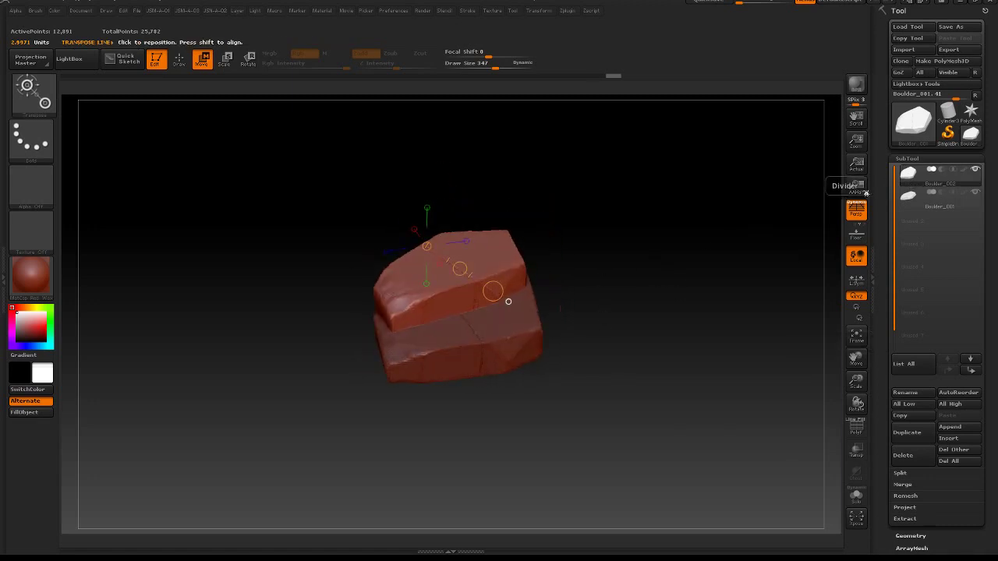
pyautogui.click(920, 173)
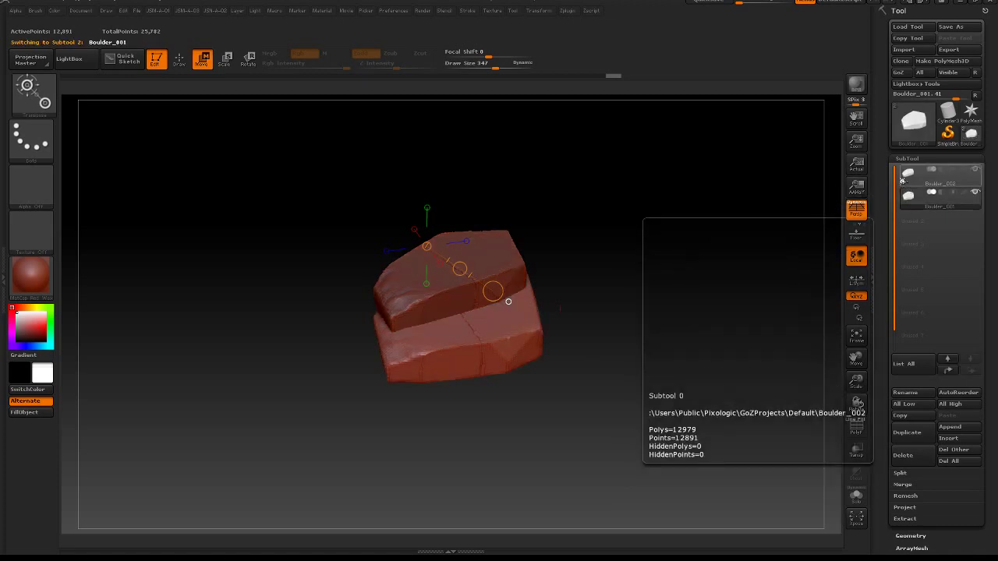
pyautogui.press('1')
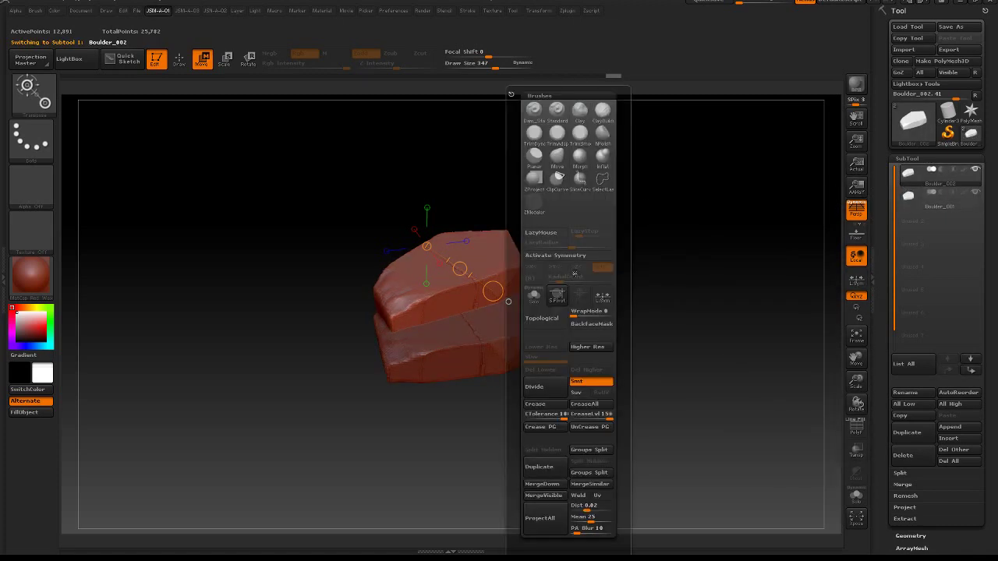
pyautogui.press('2')
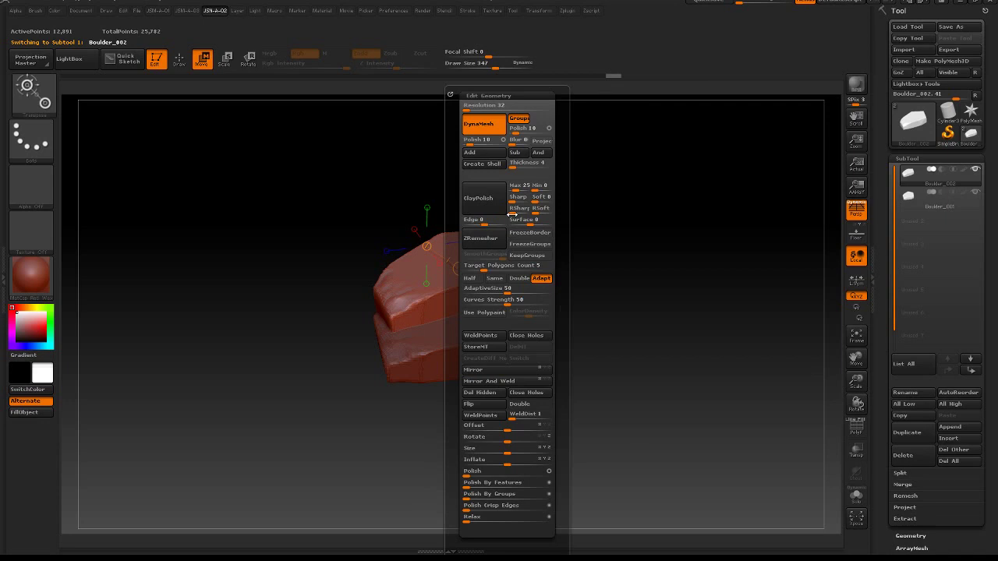
pyautogui.click(520, 119)
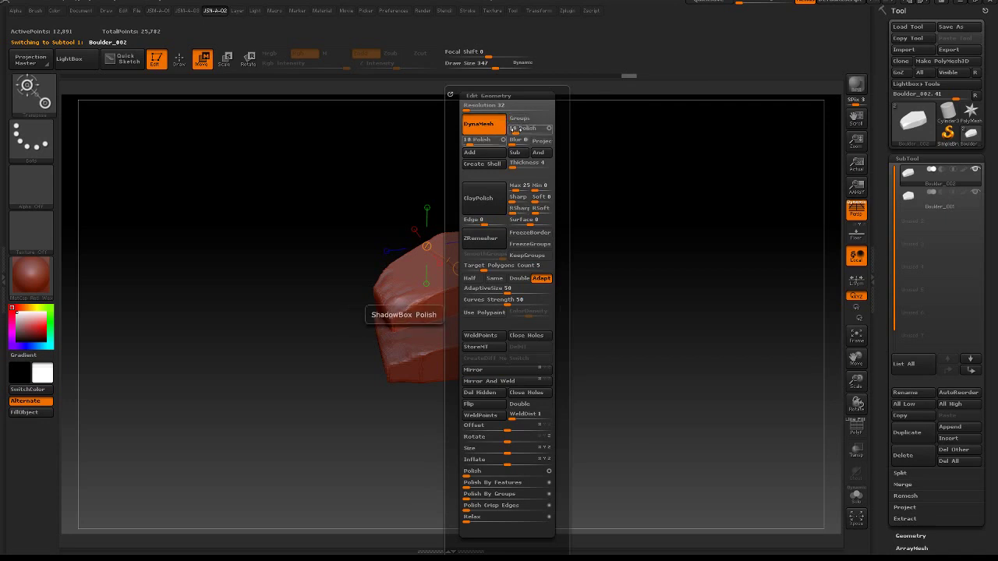
pyautogui.moveTo(580, 176)
pyautogui.keyDown('ctrl'); pyautogui.mouseDown()
pyautogui.moveTo(620, 234)
pyautogui.moveTo(608, 262)
pyautogui.mouseUp(); pyautogui.keyUp('ctrl')
pyautogui.keyDown('alt'); pyautogui.moveTo(593, 225); pyautogui.dragTo(606, 262); pyautogui.keyUp('alt')
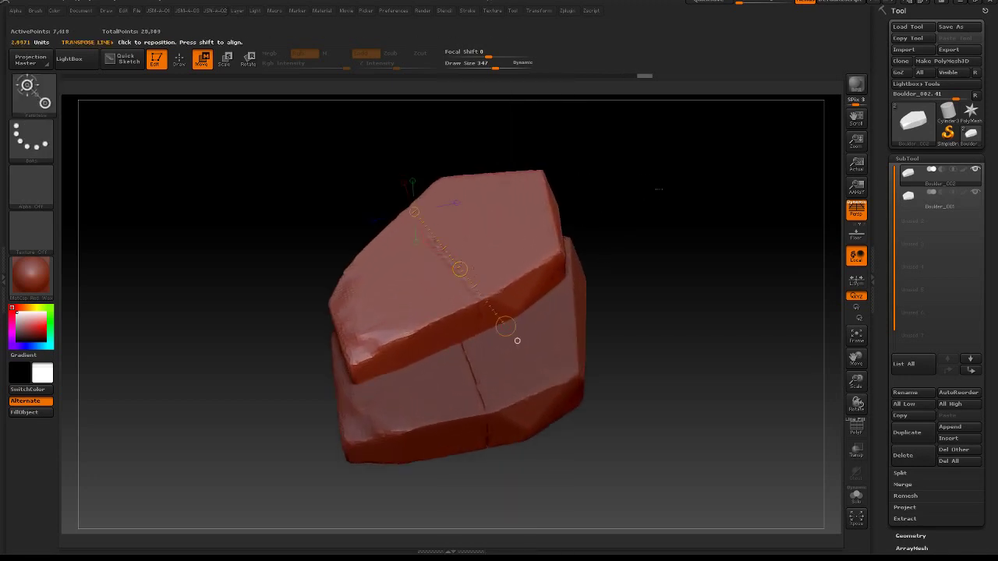
pyautogui.moveTo(659, 189); pyautogui.dragTo(658, 258)
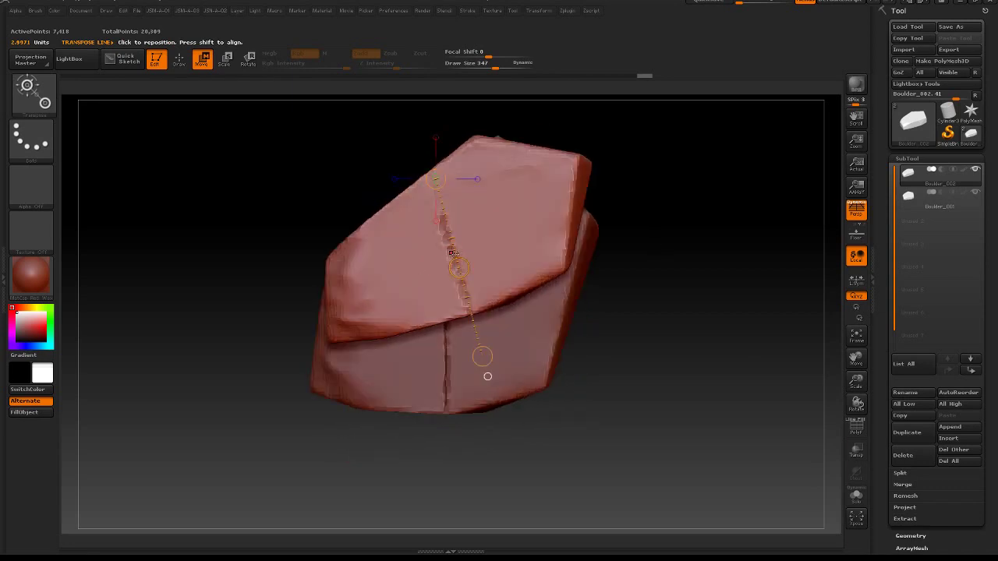
pyautogui.press('2')
pyautogui.moveTo(610, 347); pyautogui.dragTo(620, 282)
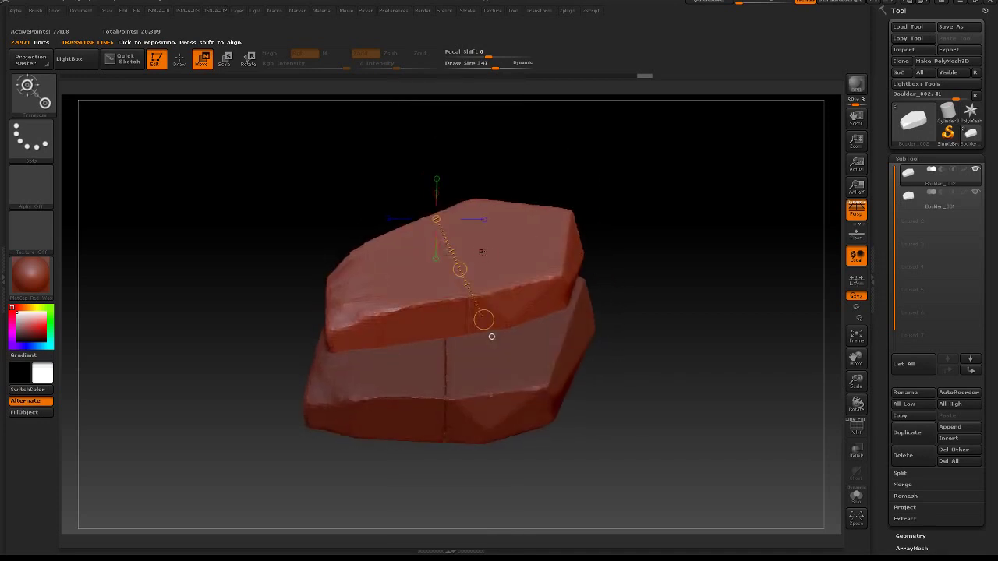
# Step: Smooth and flatten the seam on the upper boulder's top face using the TrimSmoothBorder brush with a square alpha
pyautogui.press('q')
pyautogui.press('1')
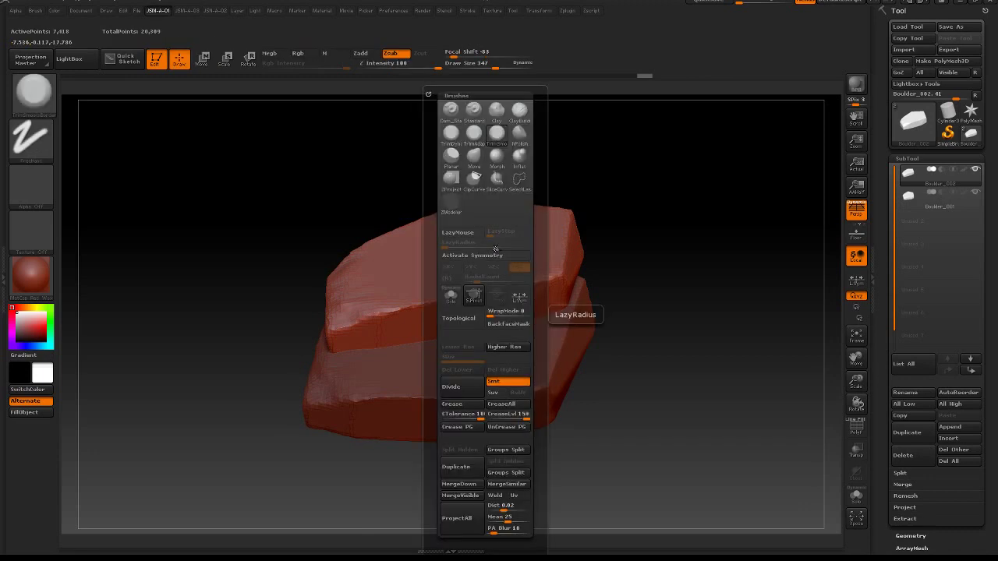
pyautogui.click(504, 147)
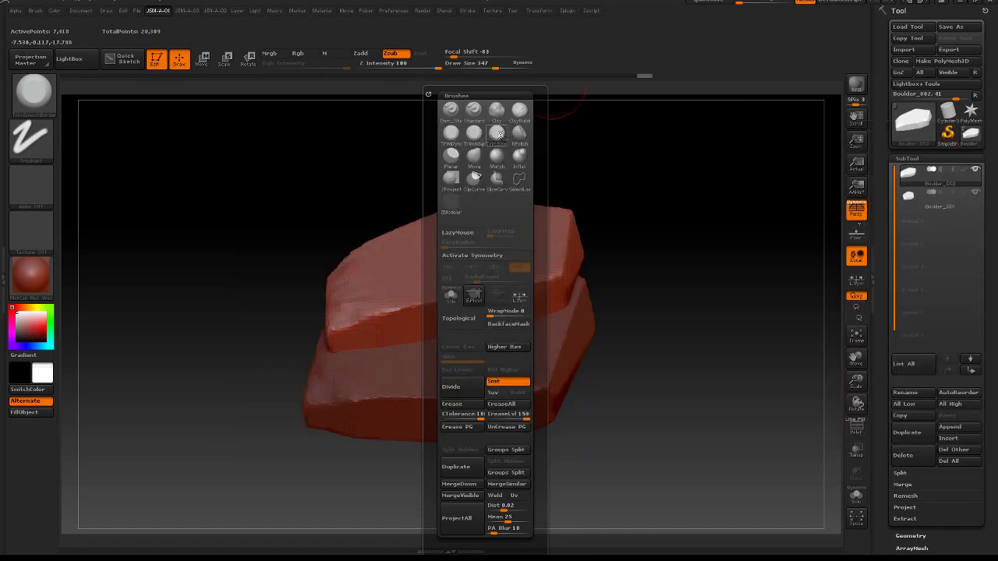
pyautogui.click(497, 134)
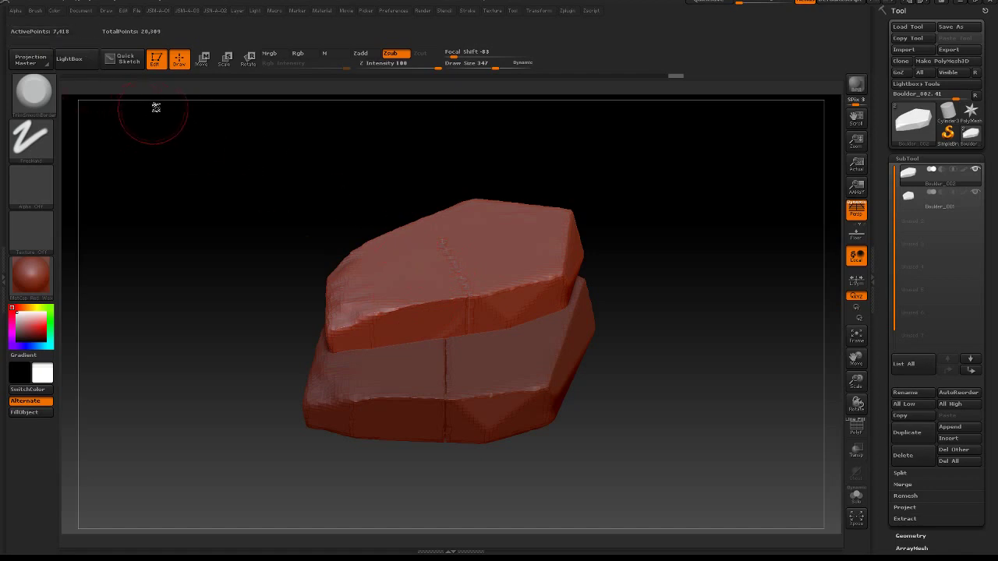
pyautogui.press('b')
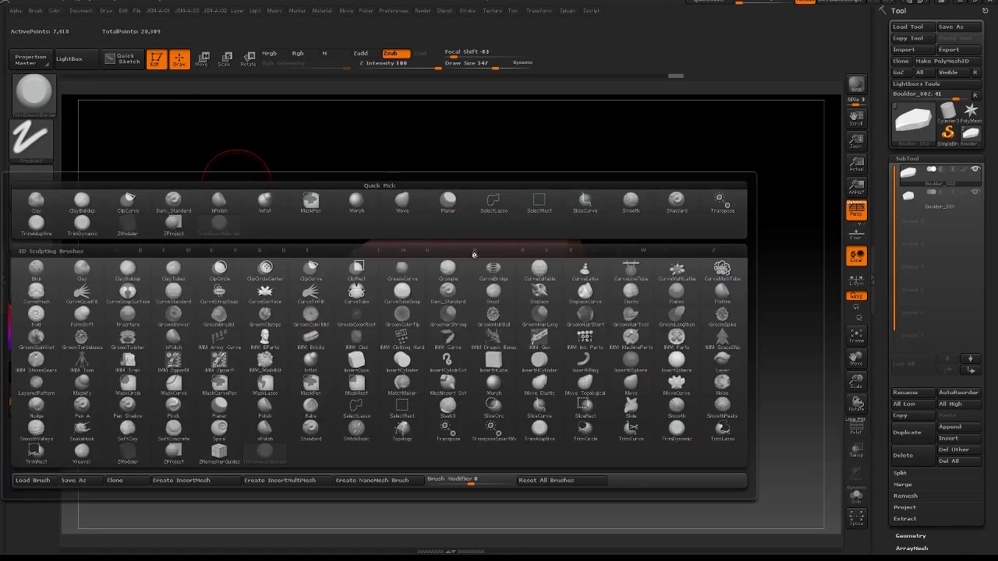
pyautogui.click(234, 230)
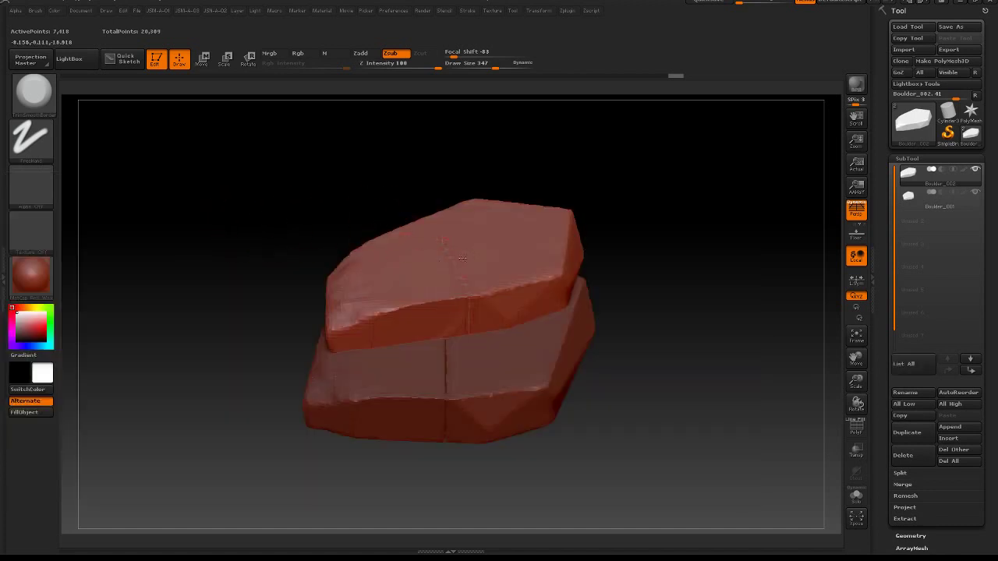
pyautogui.click(35, 187)
pyautogui.click(181, 196)
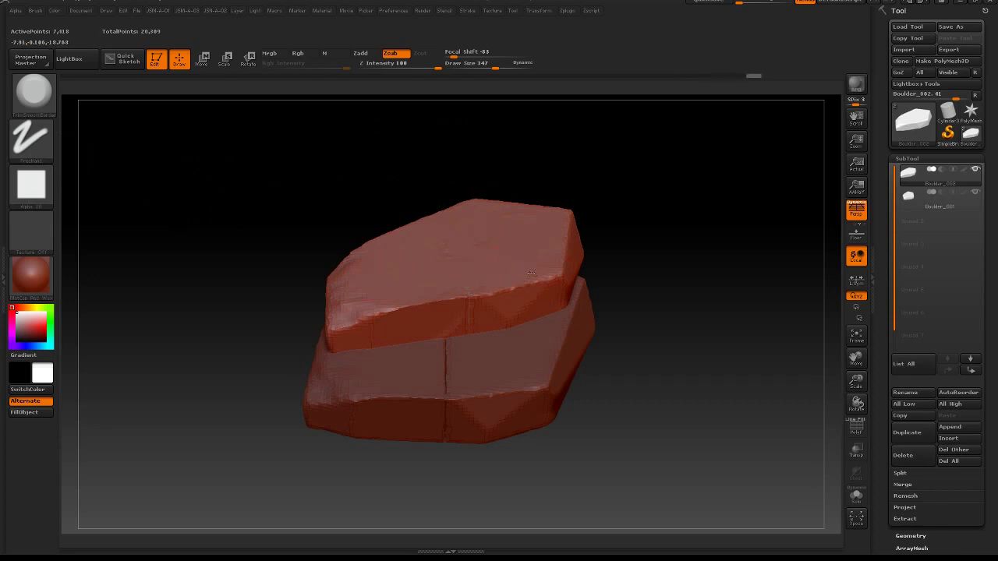
pyautogui.moveTo(635, 205); pyautogui.dragTo(661, 249)
pyautogui.moveTo(594, 231); pyautogui.dragTo(624, 282)
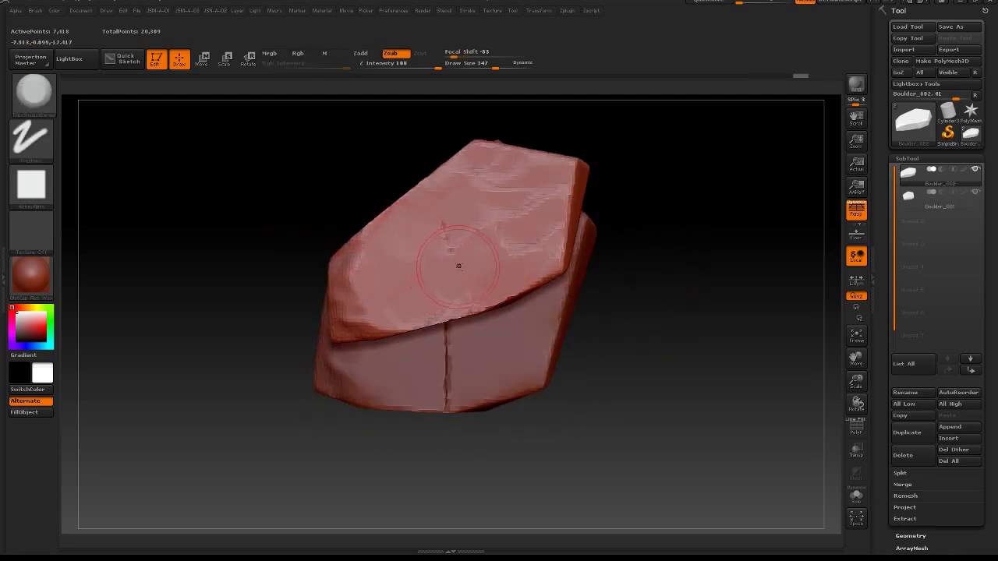
# Step: Choose the ClipCurve brush and cut an angled notch into the upper boulder's front right edge, seen from above
pyautogui.press('1')
pyautogui.keyDown('ctrl'); pyautogui.keyDown('shift'); pyautogui.click(33, 92); pyautogui.keyUp('shift'); pyautogui.keyUp('ctrl')
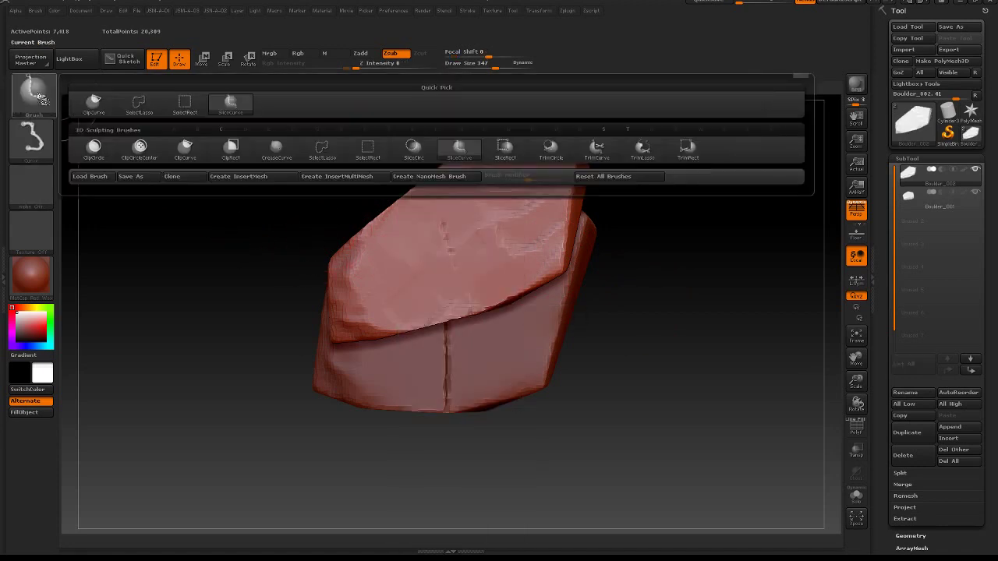
pyautogui.click(94, 104)
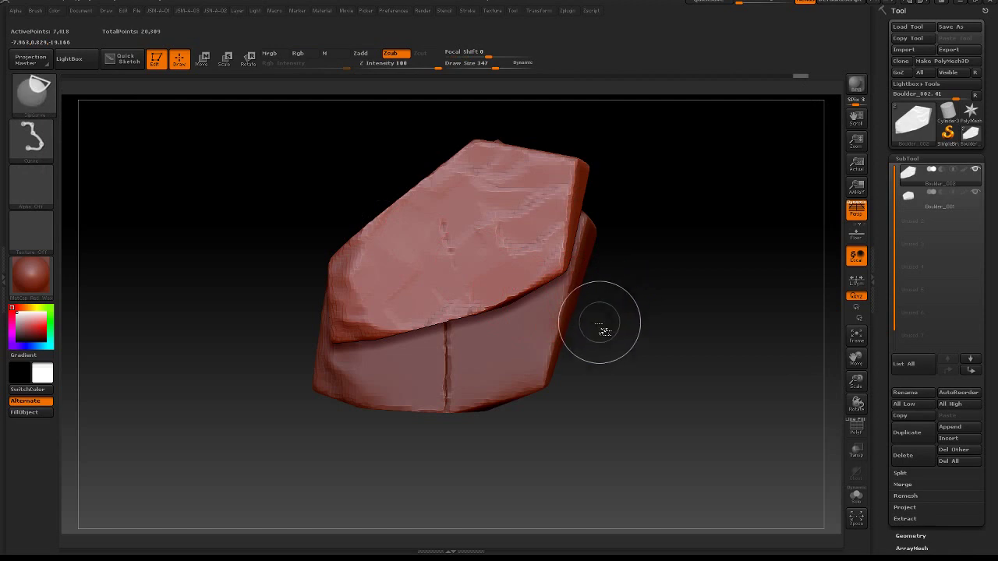
pyautogui.moveTo(583, 368)
pyautogui.keyDown('ctrl'); pyautogui.keyDown('shift'); pyautogui.mouseDown()
pyautogui.moveTo(543, 225)
pyautogui.moveTo(559, 247)
pyautogui.moveTo(428, 296)
pyautogui.moveTo(477, 266)
pyautogui.moveTo(466, 284)
pyautogui.moveTo(471, 274)
pyautogui.moveTo(499, 304)
pyautogui.mouseUp(); pyautogui.keyUp('shift'); pyautogui.keyUp('ctrl')
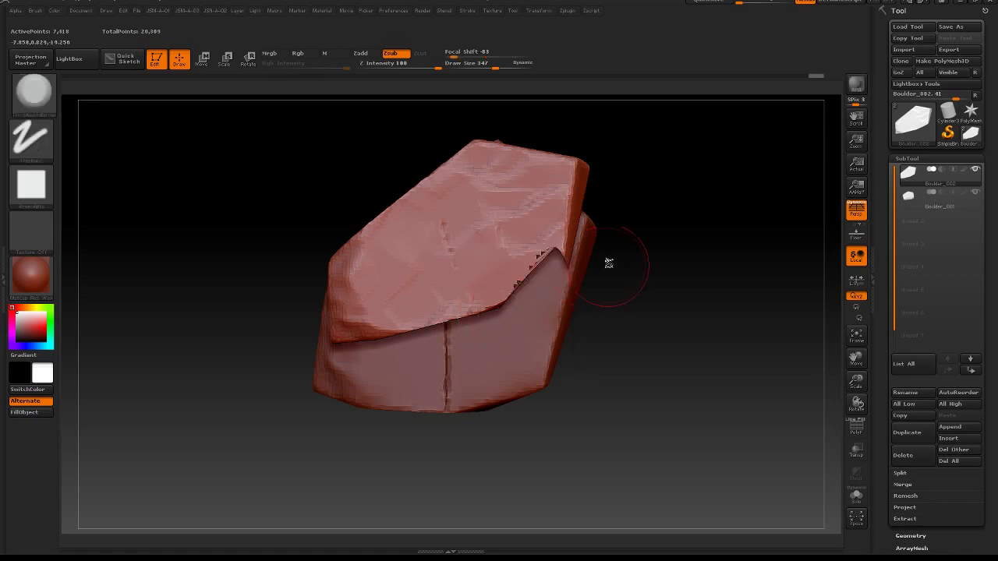
pyautogui.moveTo(625, 325)
pyautogui.mouseDown()
pyautogui.moveTo(623, 278)
pyautogui.moveTo(615, 319)
pyautogui.mouseUp()
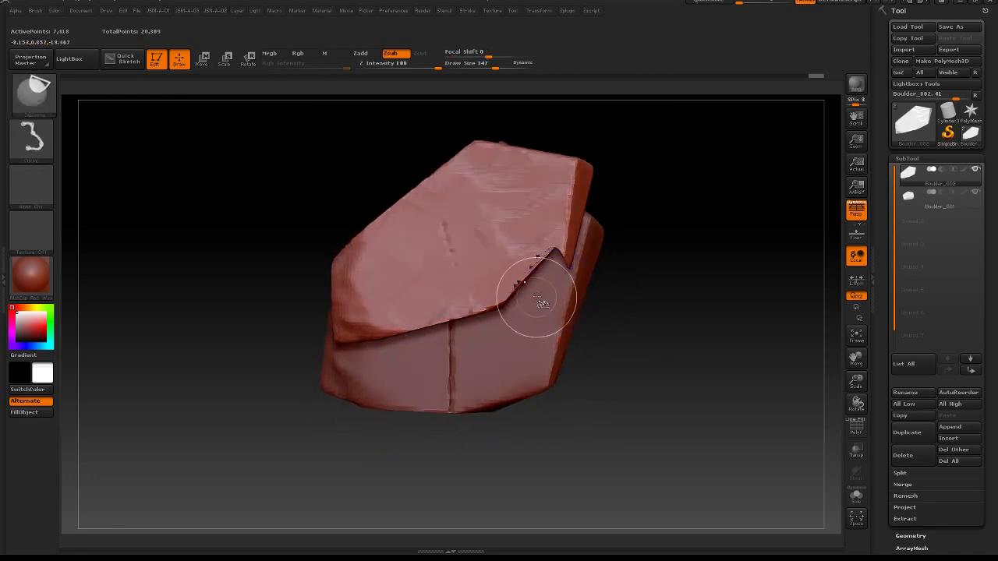
# Step: Clip more angled sections from the middle and left of the upper boulder's front edge with bent ClipCurve lines
pyautogui.moveTo(538, 294)
pyautogui.keyDown('ctrl'); pyautogui.keyDown('shift'); pyautogui.mouseDown()
pyautogui.moveTo(355, 332)
pyautogui.moveTo(467, 302)
pyautogui.moveTo(442, 303)
pyautogui.moveTo(455, 301)
pyautogui.moveTo(355, 347)
pyautogui.mouseUp(); pyautogui.keyUp('shift'); pyautogui.keyUp('ctrl')
pyautogui.press('alt')
pyautogui.press('alt')
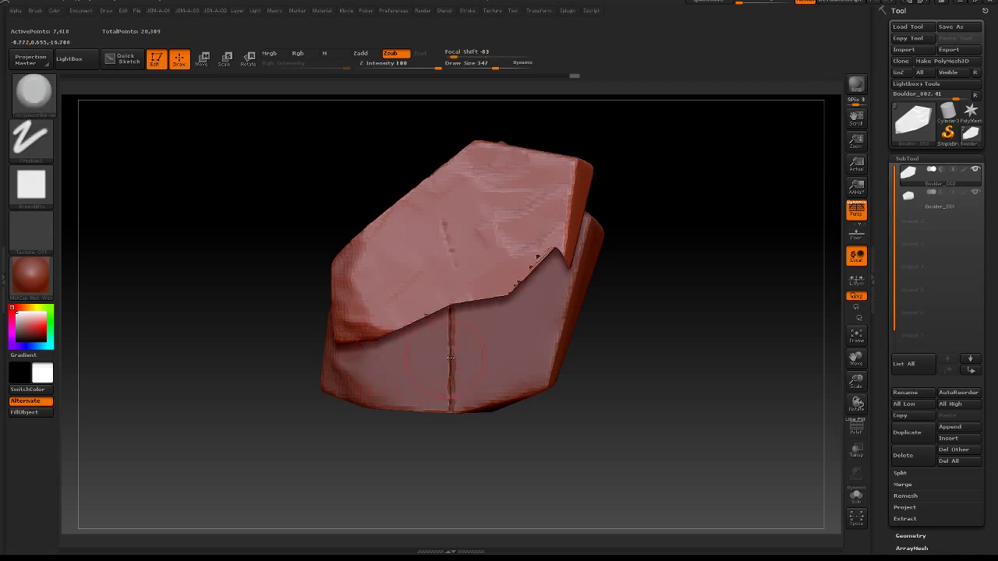
pyautogui.moveTo(652, 355)
pyautogui.mouseDown()
pyautogui.moveTo(644, 266)
pyautogui.moveTo(657, 338)
pyautogui.mouseUp()
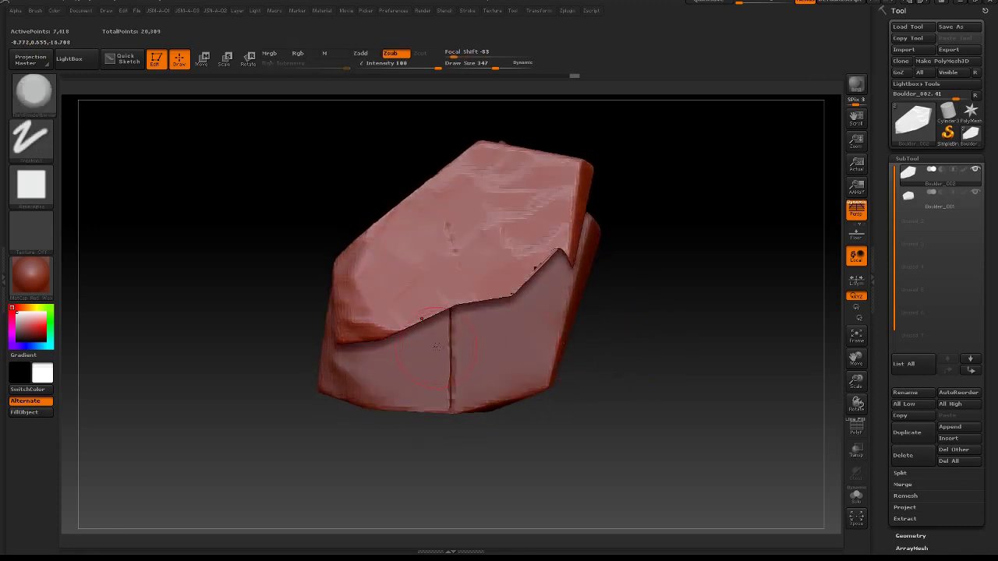
pyautogui.moveTo(434, 342)
pyautogui.keyDown('ctrl'); pyautogui.keyDown('shift'); pyautogui.mouseDown()
pyautogui.moveTo(401, 318)
pyautogui.moveTo(315, 327)
pyautogui.mouseUp(); pyautogui.keyUp('shift'); pyautogui.keyUp('ctrl')
# Step: Clip the upper boulder's right side, re-DynaMesh it to clean up the cuts, and check the broken front edge
pyautogui.moveTo(677, 369)
pyautogui.mouseDown()
pyautogui.moveTo(663, 305)
pyautogui.moveTo(670, 267)
pyautogui.moveTo(697, 232)
pyautogui.moveTo(692, 218)
pyautogui.moveTo(689, 232)
pyautogui.moveTo(624, 195)
pyautogui.mouseUp()
pyautogui.moveTo(584, 145)
pyautogui.keyDown('ctrl'); pyautogui.keyDown('shift'); pyautogui.mouseDown()
pyautogui.moveTo(560, 207)
pyautogui.moveTo(551, 312)
pyautogui.mouseUp(); pyautogui.keyUp('shift'); pyautogui.keyUp('ctrl')
pyautogui.moveTo(662, 305)
pyautogui.mouseDown()
pyautogui.moveTo(662, 257)
pyautogui.moveTo(667, 337)
pyautogui.moveTo(663, 316)
pyautogui.mouseUp()
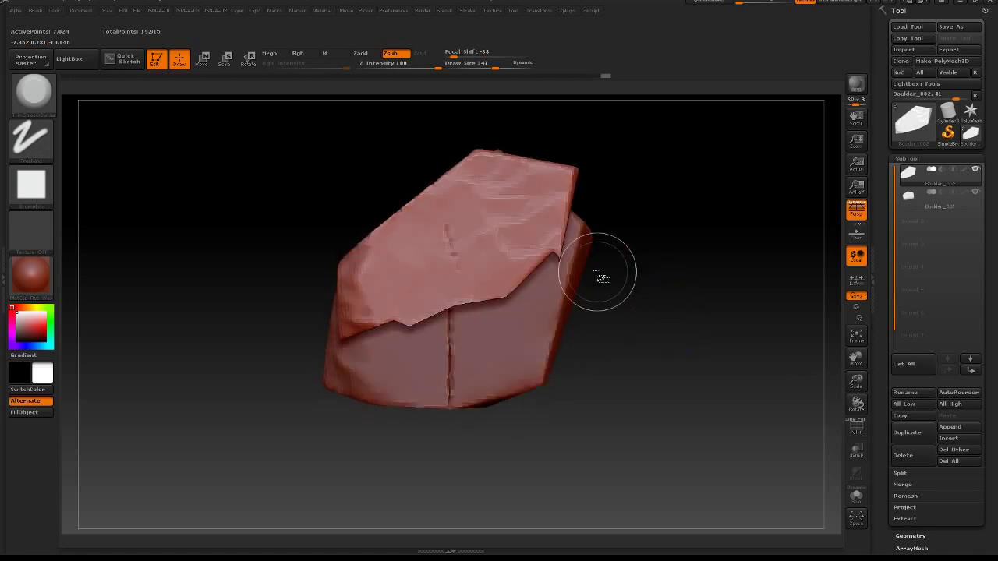
pyautogui.keyDown('shift'); pyautogui.moveTo(564, 251); pyautogui.dragTo(552, 262); pyautogui.keyUp('shift')
pyautogui.moveTo(629, 328)
pyautogui.mouseDown()
pyautogui.moveTo(626, 265)
pyautogui.moveTo(650, 195)
pyautogui.mouseUp()
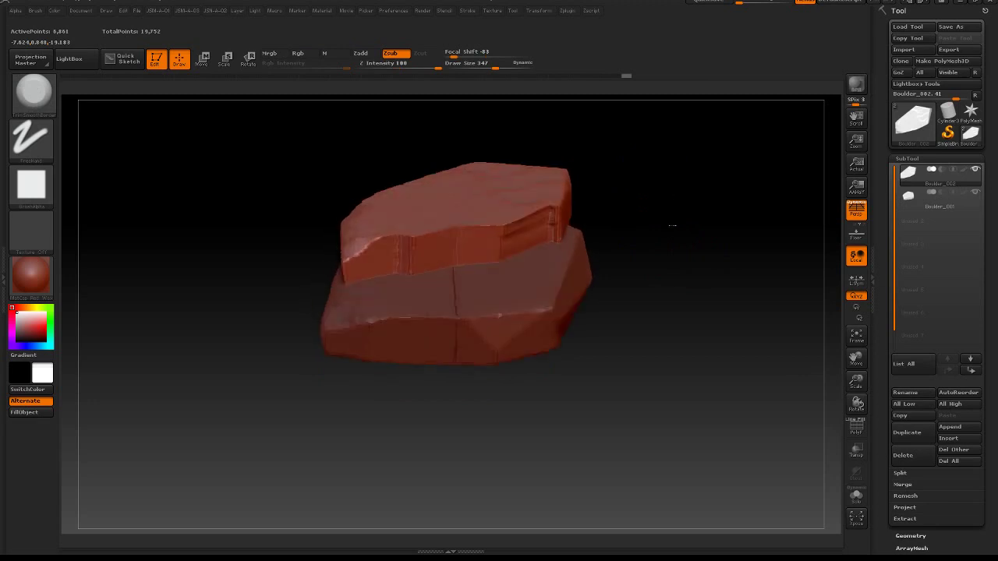
pyautogui.moveTo(659, 239); pyautogui.dragTo(671, 265)
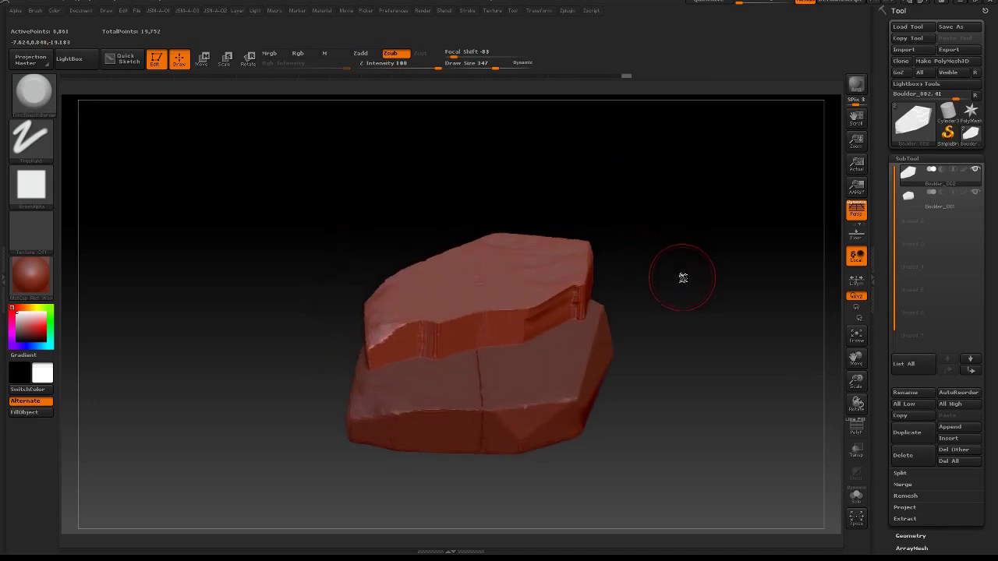
pyautogui.moveTo(689, 252); pyautogui.dragTo(690, 314)
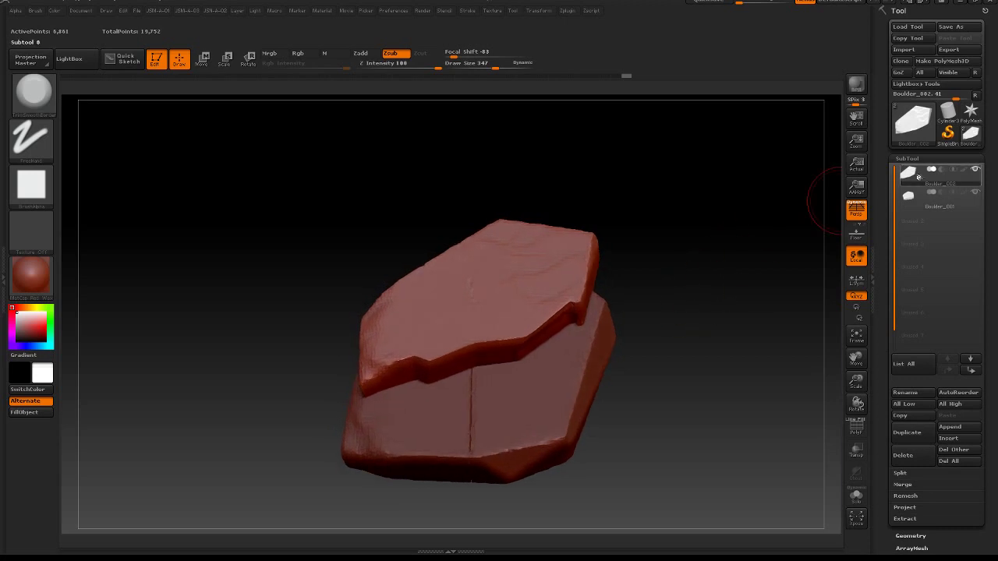
# Step: Duplicate the upper boulder, lower the copy to the base of the stack with Transpose Move, and turn on transparency
pyautogui.click(912, 435)
pyautogui.moveTo(693, 334); pyautogui.dragTo(691, 290)
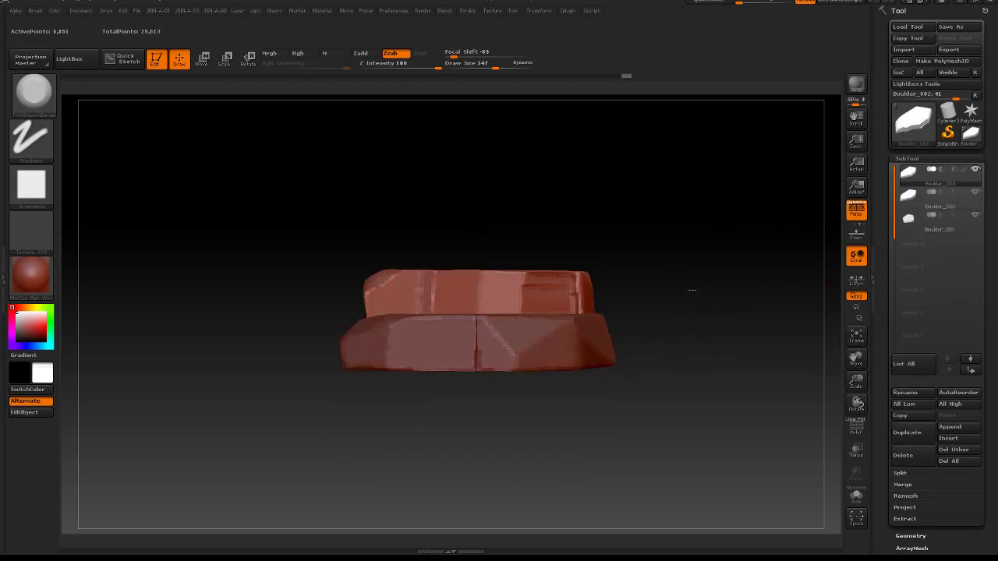
pyautogui.click(209, 60)
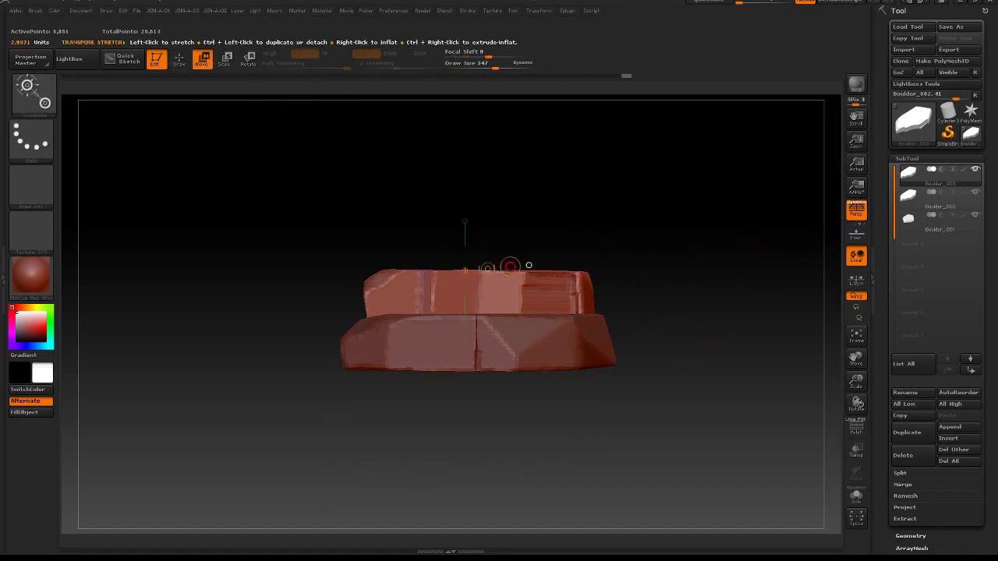
pyautogui.moveTo(492, 311)
pyautogui.mouseDown()
pyautogui.moveTo(489, 365)
pyautogui.moveTo(470, 317)
pyautogui.moveTo(474, 351)
pyautogui.mouseUp()
pyautogui.click(856, 451)
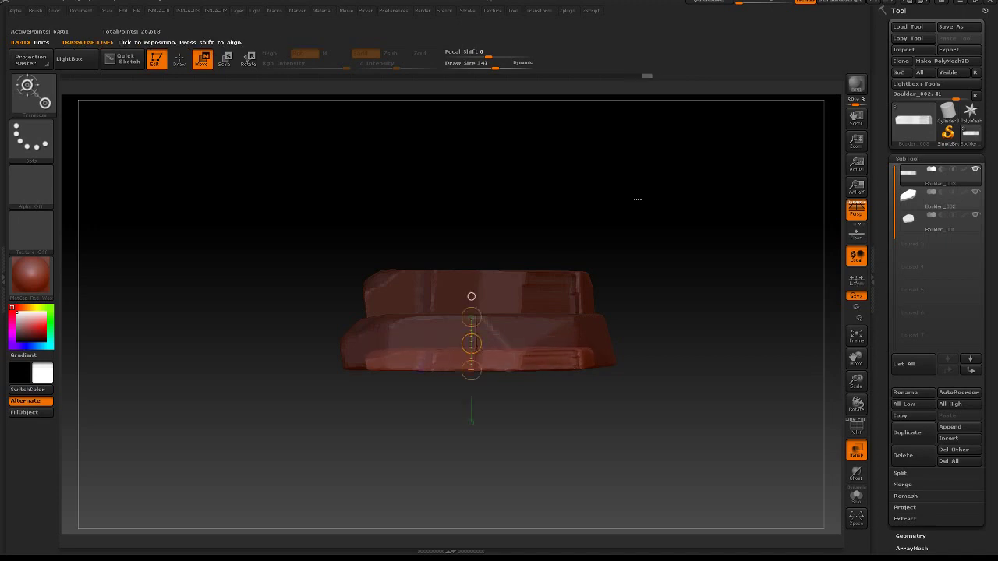
# Step: Move the lowered copy forward in the top view and rotate it about half a turn with Transpose Rotate
pyautogui.moveTo(637, 198); pyautogui.dragTo(650, 318)
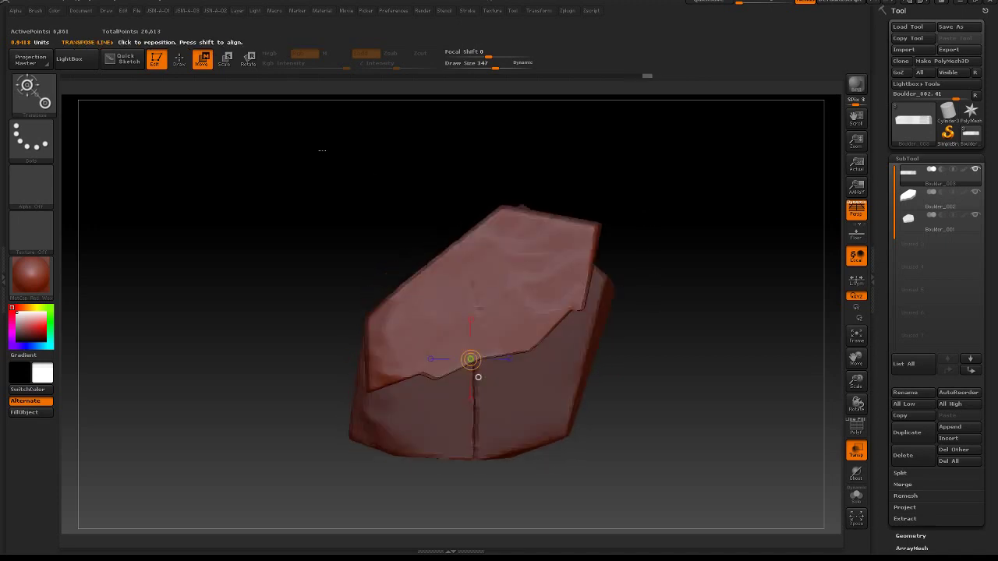
pyautogui.moveTo(489, 269); pyautogui.dragTo(490, 344)
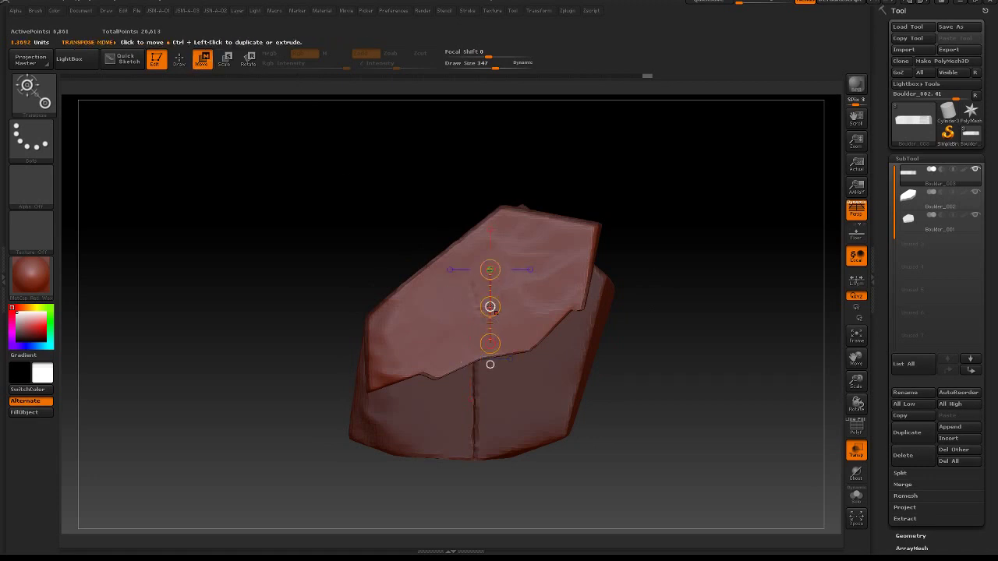
pyautogui.keyDown('ctrl'); pyautogui.moveTo(489, 307); pyautogui.dragTo(507, 428); pyautogui.keyUp('ctrl')
pyautogui.press('r')
pyautogui.moveTo(635, 390); pyautogui.dragTo(648, 368)
pyautogui.keyDown('shift'); pyautogui.moveTo(629, 283); pyautogui.dragTo(631, 282); pyautogui.keyUp('shift')
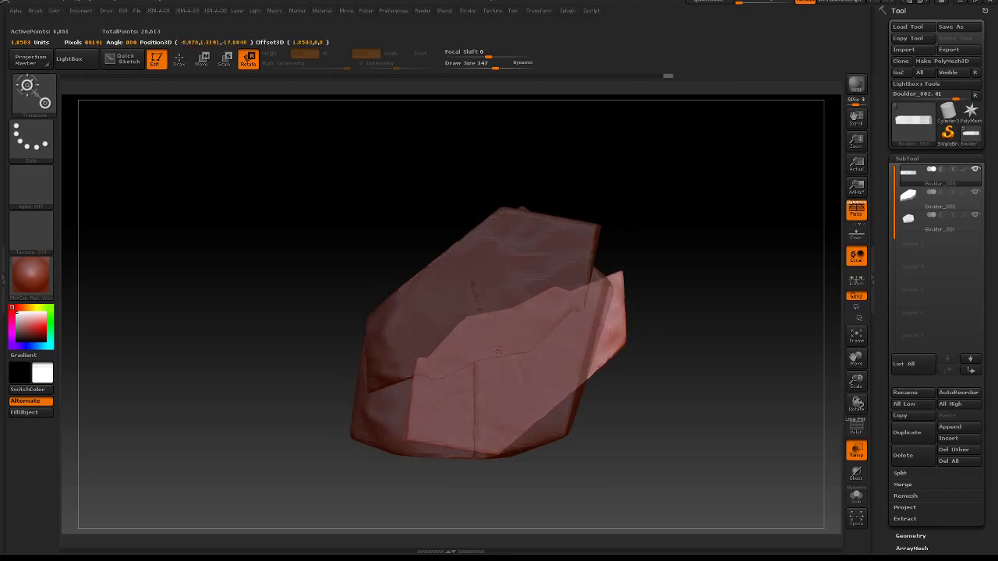
# Step: Shift the copy out to the right of the stack and stretch it slightly taller in the side view with Transpose Move
pyautogui.press('w')
pyautogui.moveTo(506, 334); pyautogui.dragTo(556, 337)
pyautogui.moveTo(605, 428); pyautogui.dragTo(623, 344)
pyautogui.moveTo(488, 327)
pyautogui.mouseDown()
pyautogui.moveTo(515, 287)
pyautogui.moveTo(487, 328)
pyautogui.mouseUp()
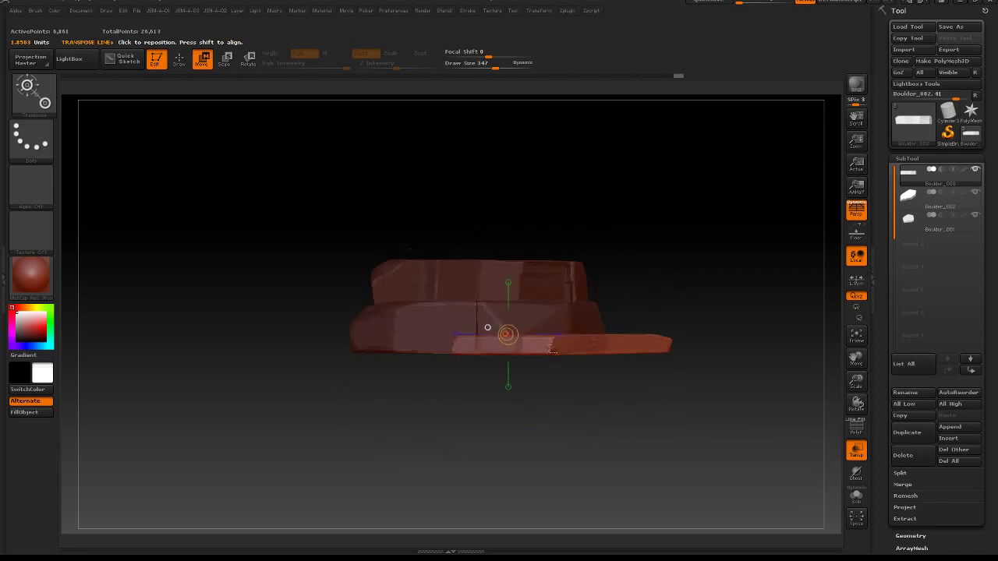
pyautogui.keyDown('shift'); pyautogui.moveTo(552, 351); pyautogui.dragTo(552, 288); pyautogui.keyUp('shift')
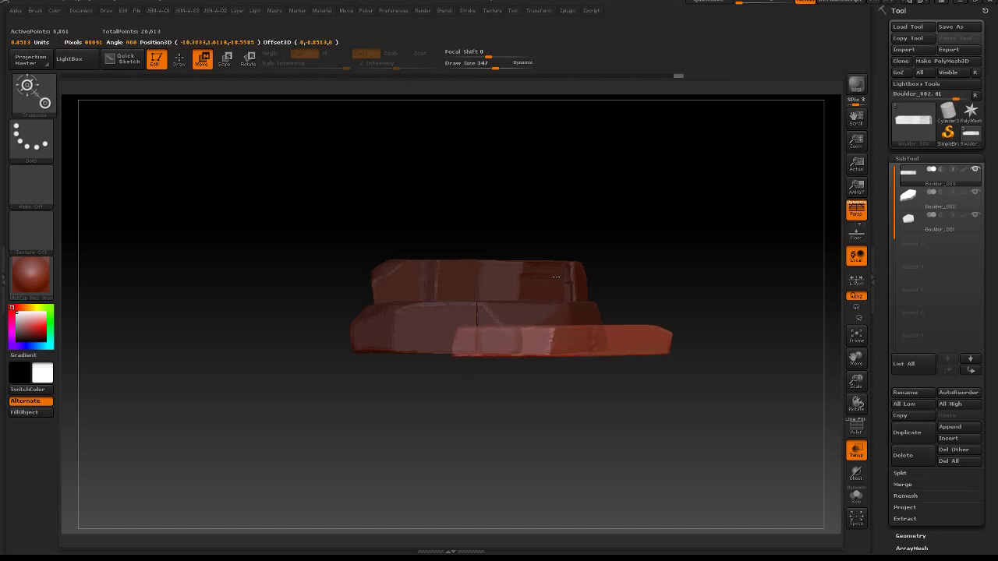
pyautogui.moveTo(689, 214); pyautogui.dragTo(659, 306)
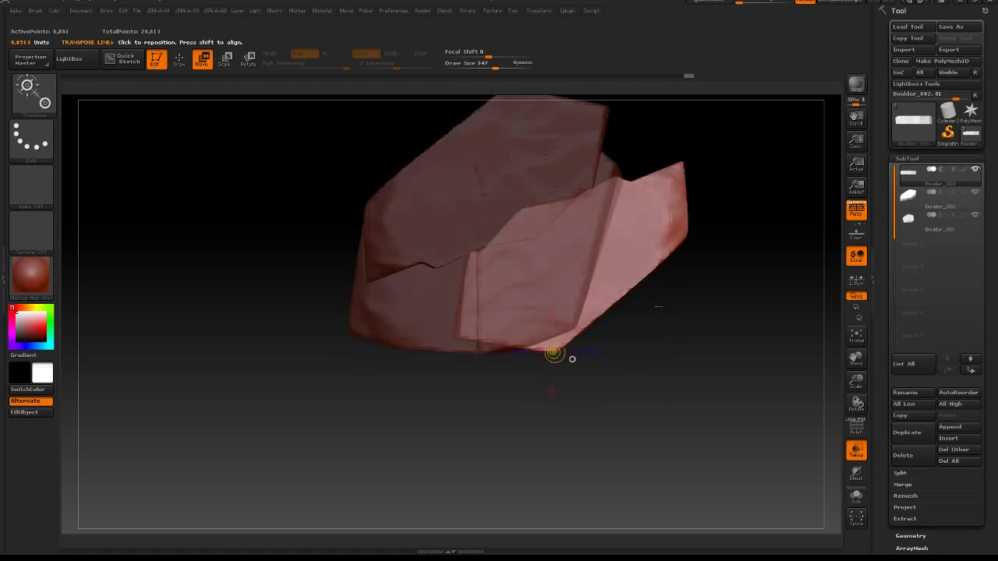
# Step: Select the middle boulder Boulder_001, clip its front right corner into a jagged ledge from above, and turn transparency off
pyautogui.keyDown('alt'); pyautogui.click(429, 313); pyautogui.keyUp('alt')
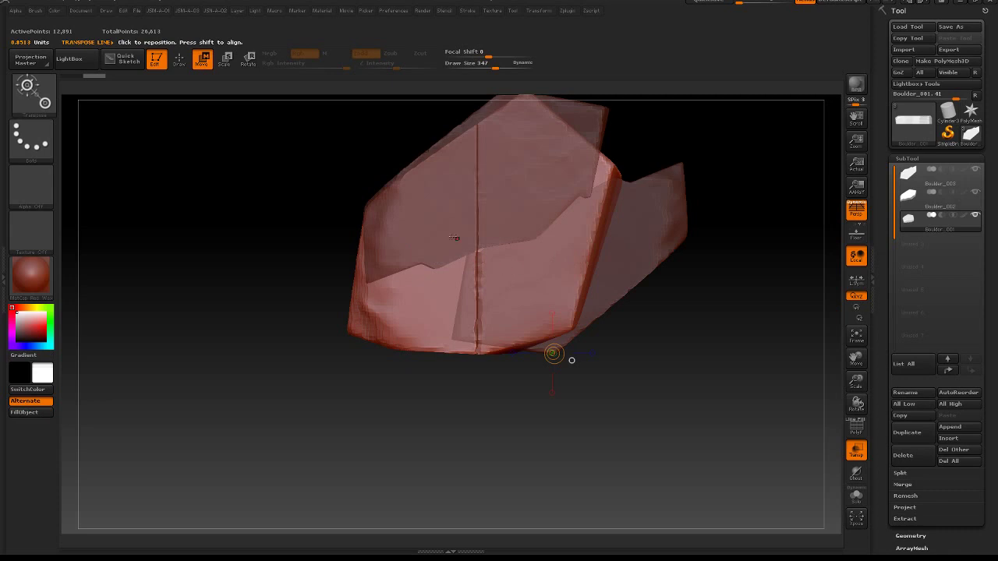
pyautogui.hotkey('ctrl', 'shift')
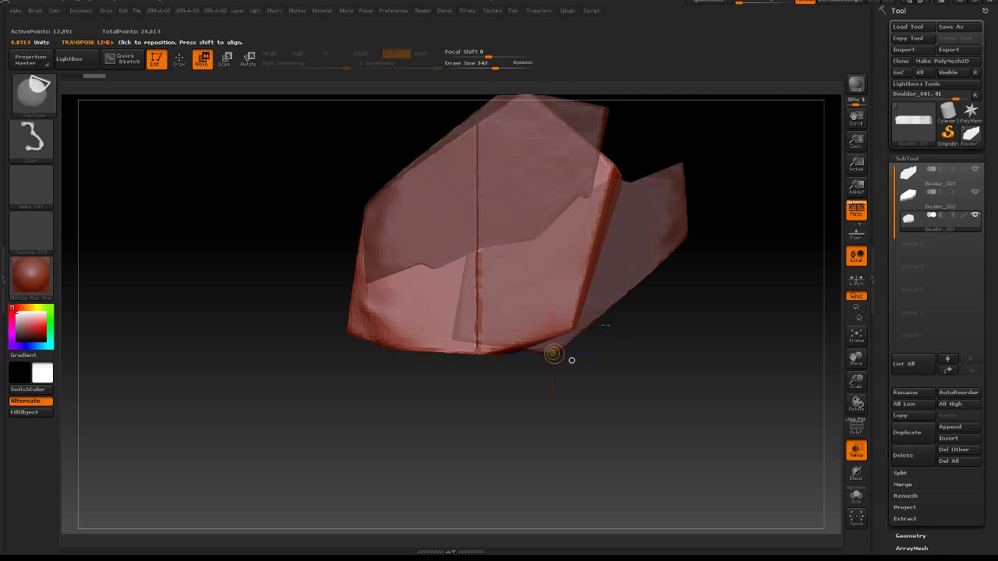
pyautogui.keyDown('ctrl'); pyautogui.keyDown('shift'); pyautogui.moveTo(610, 315); pyautogui.dragTo(570, 258); pyautogui.keyUp('shift'); pyautogui.keyUp('ctrl')
pyautogui.moveTo(549, 270)
pyautogui.mouseDown()
pyautogui.moveTo(520, 295)
pyautogui.moveTo(526, 265)
pyautogui.moveTo(467, 364)
pyautogui.mouseUp()
pyautogui.moveTo(524, 438); pyautogui.dragTo(527, 366)
pyautogui.moveTo(544, 298); pyautogui.dragTo(569, 357)
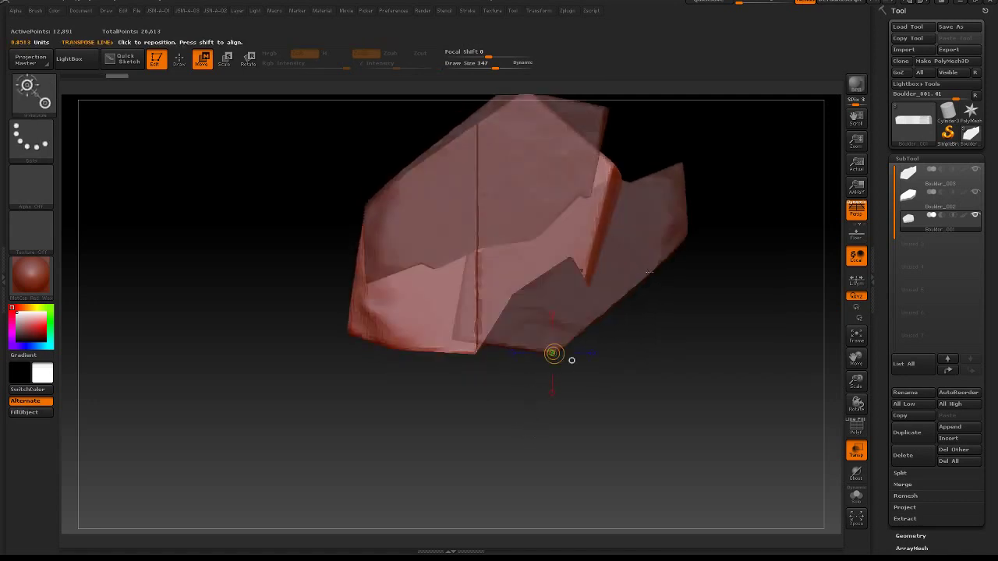
pyautogui.moveTo(633, 230)
pyautogui.keyDown('ctrl'); pyautogui.keyDown('shift'); pyautogui.mouseDown()
pyautogui.moveTo(546, 272)
pyautogui.moveTo(550, 285)
pyautogui.mouseUp(); pyautogui.keyUp('shift'); pyautogui.keyUp('ctrl')
pyautogui.moveTo(717, 237); pyautogui.dragTo(656, 296)
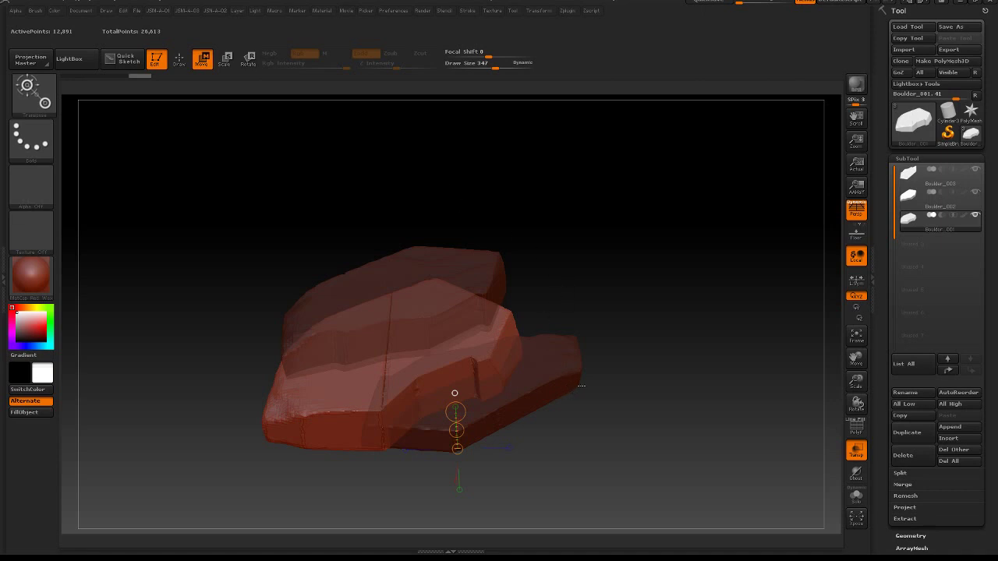
pyautogui.moveTo(581, 386); pyautogui.dragTo(609, 305)
pyautogui.click(857, 451)
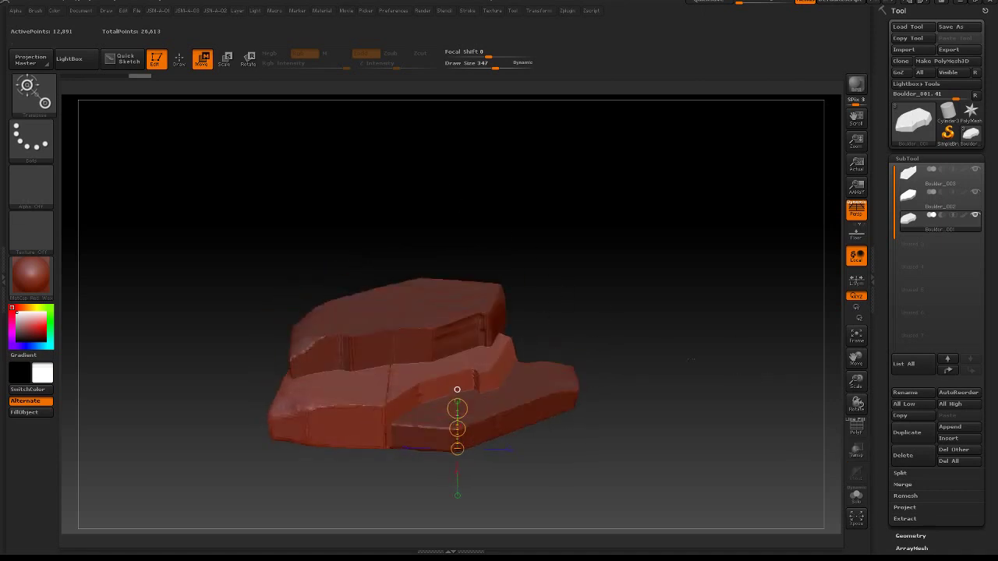
# Step: Mask the notched half of Boulder_001 along its seam and clip the outer side of the unmasked half straight
pyautogui.moveTo(690, 359)
pyautogui.mouseDown()
pyautogui.moveTo(662, 296)
pyautogui.moveTo(663, 242)
pyautogui.moveTo(672, 350)
pyautogui.moveTo(595, 314)
pyautogui.moveTo(675, 272)
pyautogui.moveTo(702, 318)
pyautogui.moveTo(688, 373)
pyautogui.mouseUp()
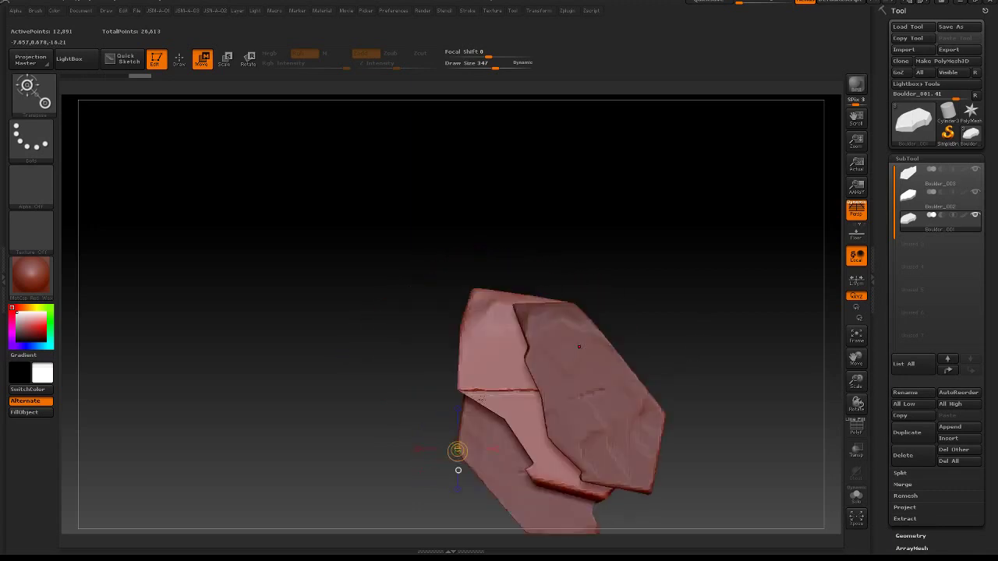
pyautogui.keyDown('ctrl'); pyautogui.moveTo(461, 402); pyautogui.dragTo(461, 315); pyautogui.keyUp('ctrl')
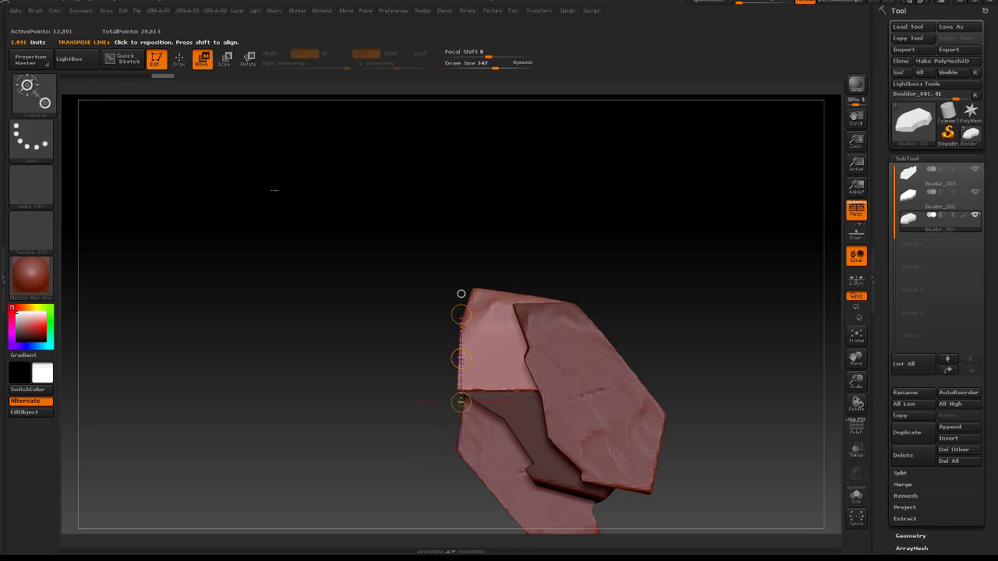
pyautogui.press('q')
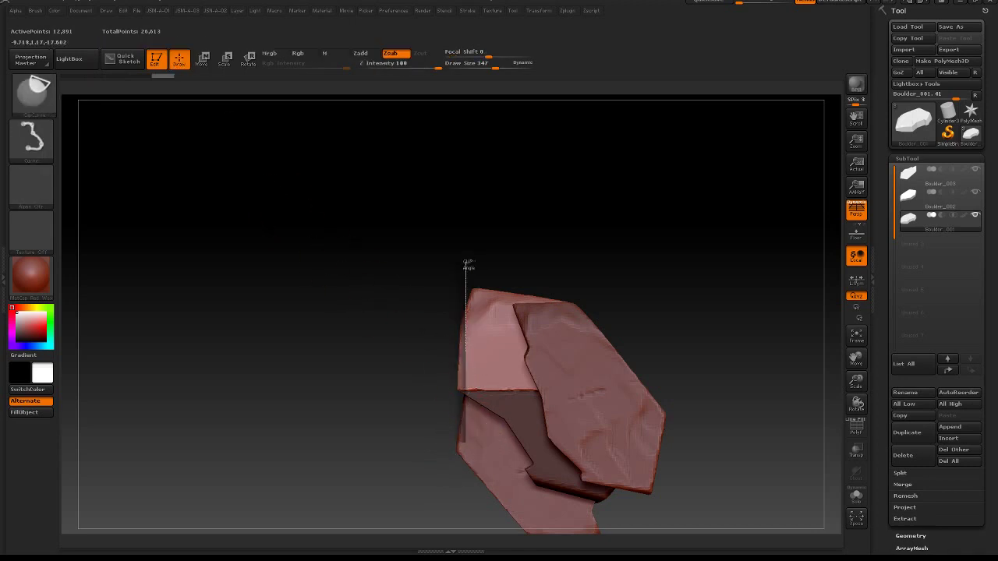
pyautogui.moveTo(535, 278)
pyautogui.mouseDown()
pyautogui.moveTo(668, 250)
pyautogui.moveTo(652, 350)
pyautogui.mouseUp()
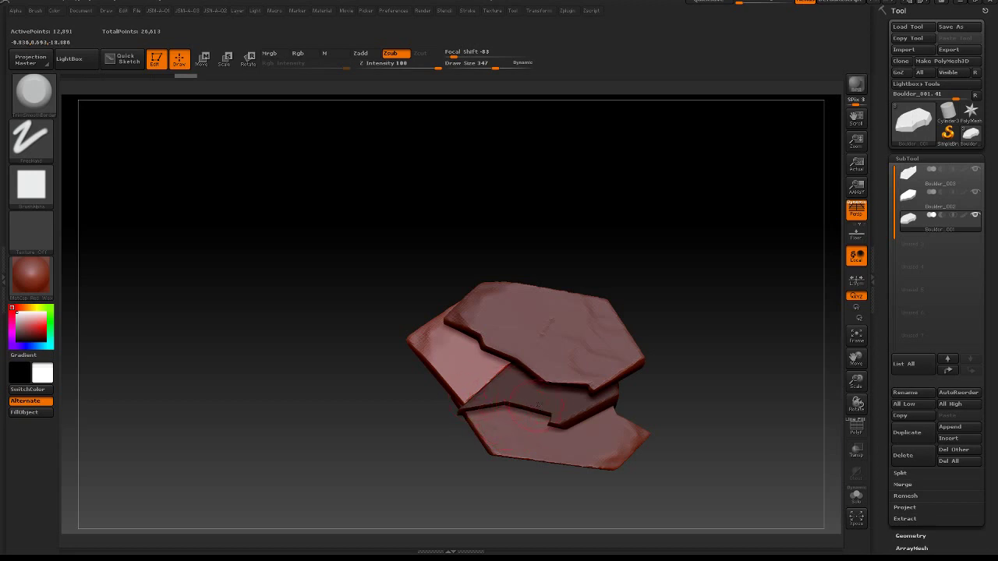
# Step: Undo the last clip on the unmasked half of Boulder_001 and isolate the boulder in Solo mode
pyautogui.keyDown('shift'); pyautogui.moveTo(523, 396); pyautogui.dragTo(452, 382); pyautogui.keyUp('shift')
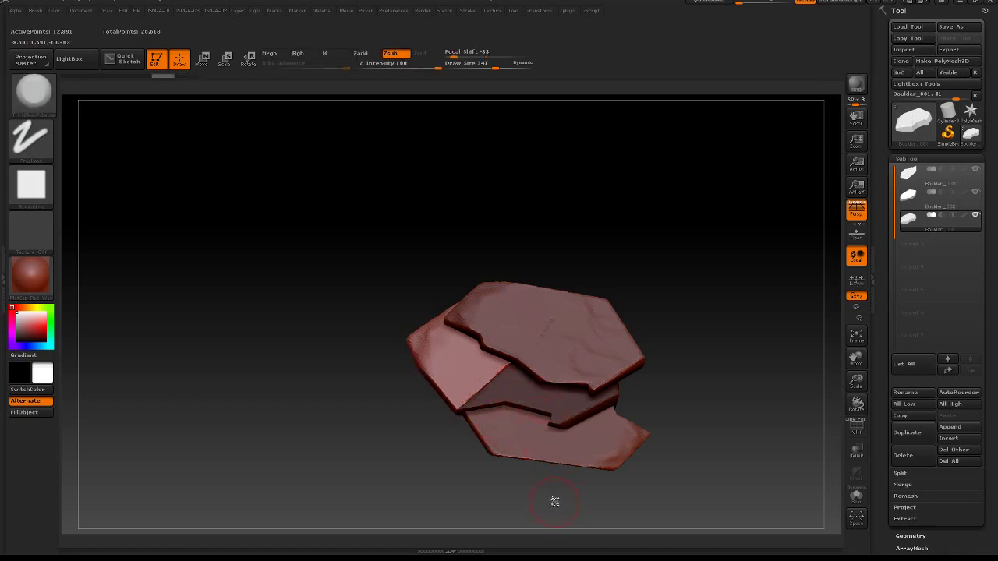
pyautogui.moveTo(548, 496); pyautogui.dragTo(601, 290)
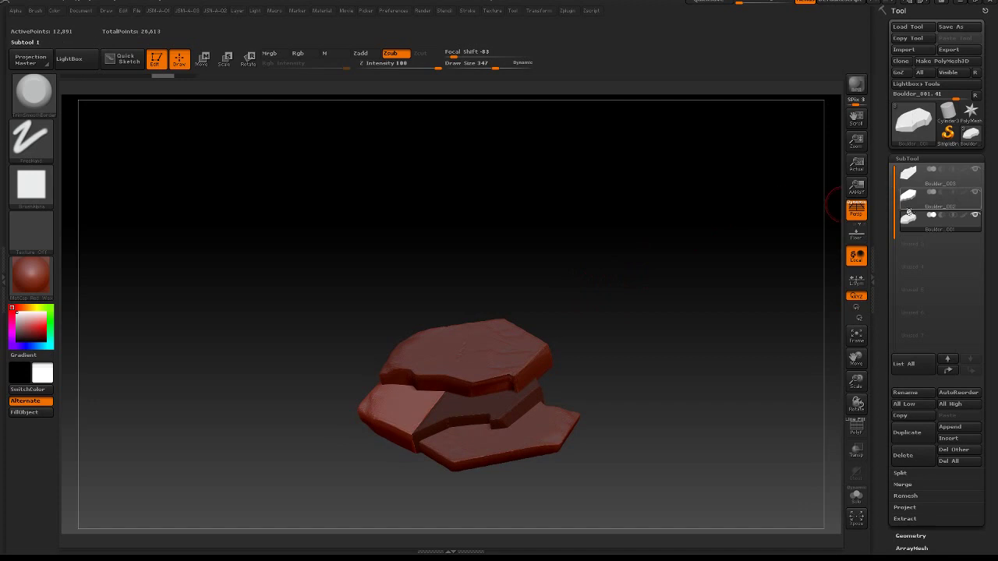
pyautogui.click(856, 496)
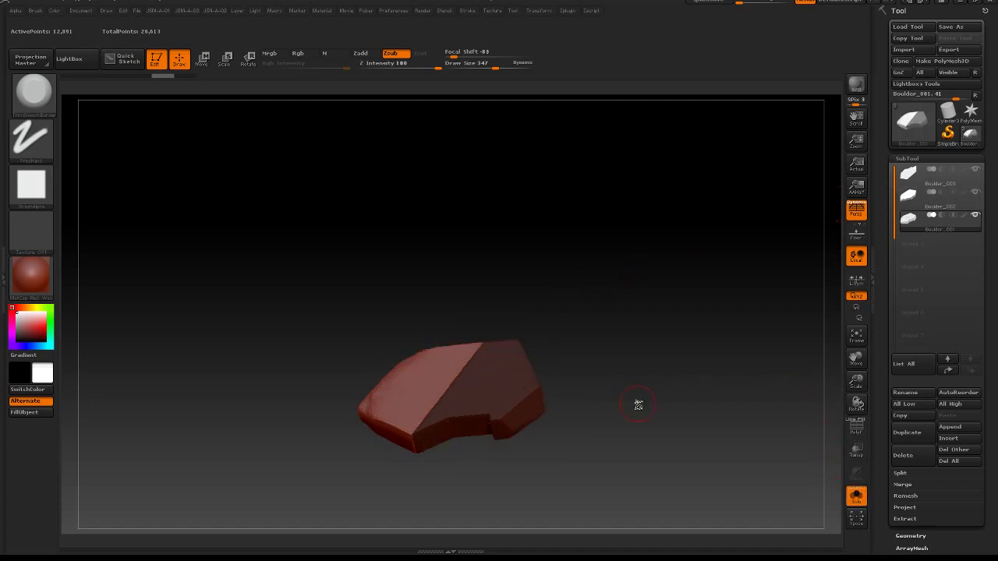
pyautogui.moveTo(637, 404); pyautogui.dragTo(679, 423, button='right')
pyautogui.keyDown('alt'); pyautogui.moveTo(663, 354); pyautogui.dragTo(715, 435, button='right'); pyautogui.keyUp('alt')
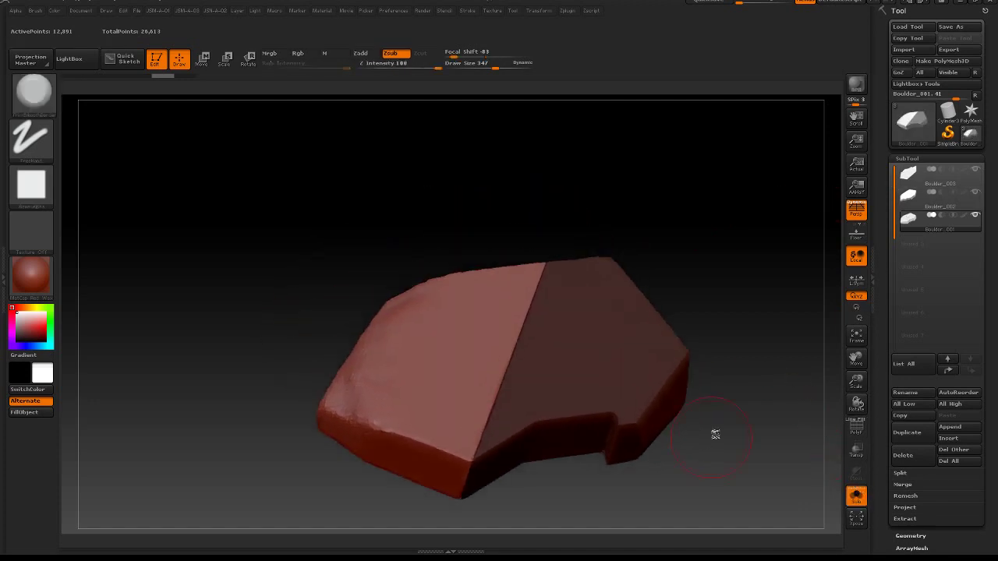
pyautogui.moveTo(715, 435); pyautogui.dragTo(740, 403)
pyautogui.moveTo(741, 311); pyautogui.dragTo(751, 341)
# Step: Clear the mask on Boulder_001 and remesh it with DynaMesh, keeping Groups enabled
pyautogui.hotkey('ctrl', 'shift')
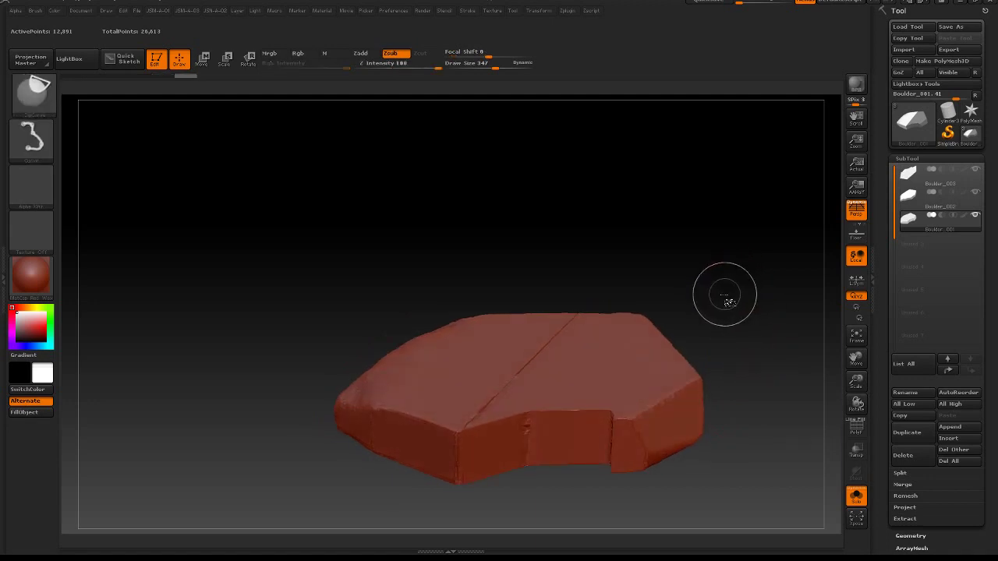
pyautogui.hotkey('ctrl', 'shift', 'a')
pyautogui.hotkey('shift', 'a')
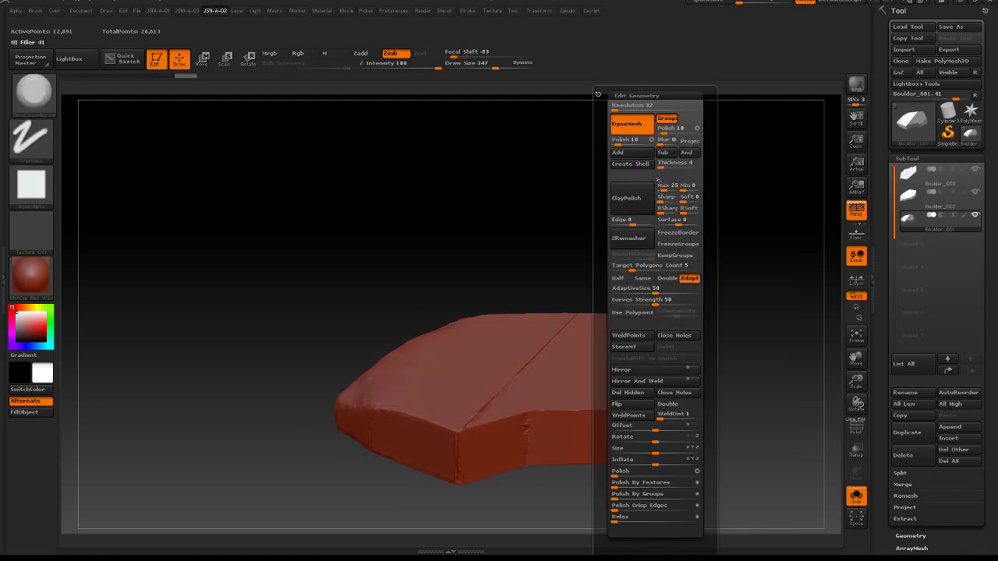
pyautogui.moveTo(533, 205)
pyautogui.keyDown('ctrl'); pyautogui.mouseDown()
pyautogui.moveTo(585, 267)
pyautogui.moveTo(579, 293)
pyautogui.mouseUp(); pyautogui.keyUp('ctrl')
# Step: Smooth the seam across the top face of the slab and undo the last smoothing stroke
pyautogui.keyDown('shift'); pyautogui.moveTo(515, 345); pyautogui.dragTo(488, 402); pyautogui.keyUp('shift')
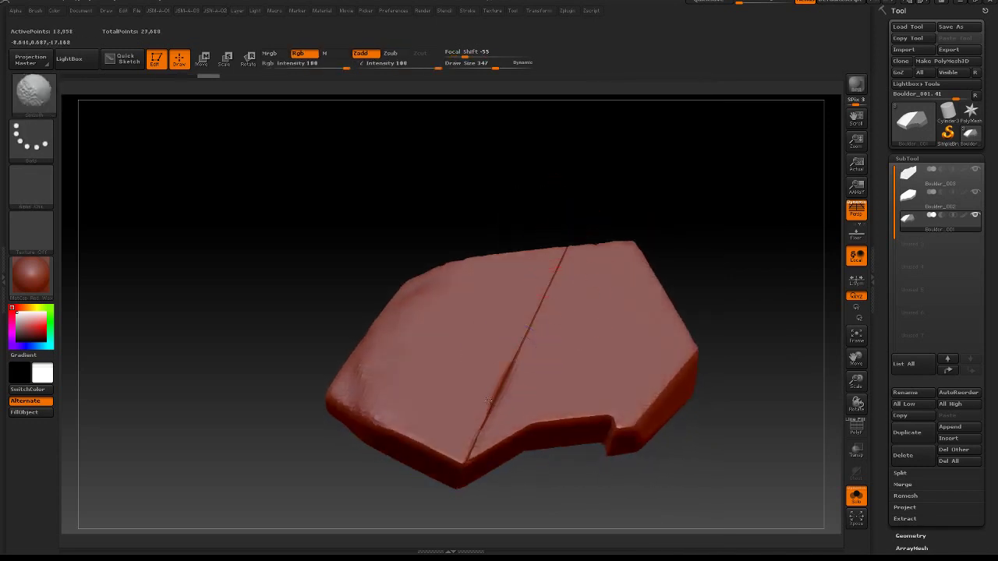
pyautogui.moveTo(478, 517); pyautogui.dragTo(503, 474)
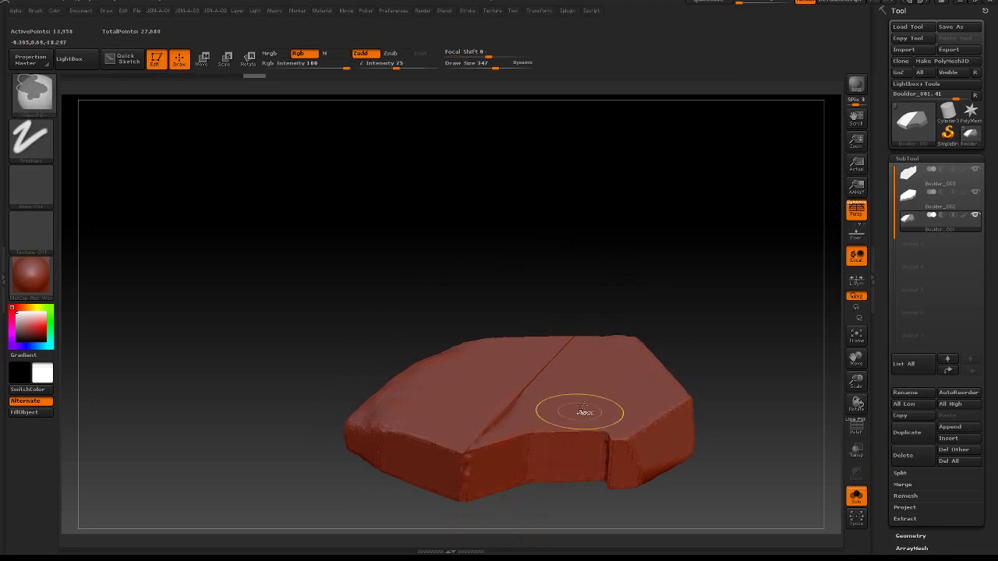
pyautogui.hotkey('ctrl', 'z')
pyautogui.moveTo(694, 239)
pyautogui.mouseDown()
pyautogui.moveTo(708, 240)
pyautogui.moveTo(684, 285)
pyautogui.moveTo(622, 286)
pyautogui.mouseUp()
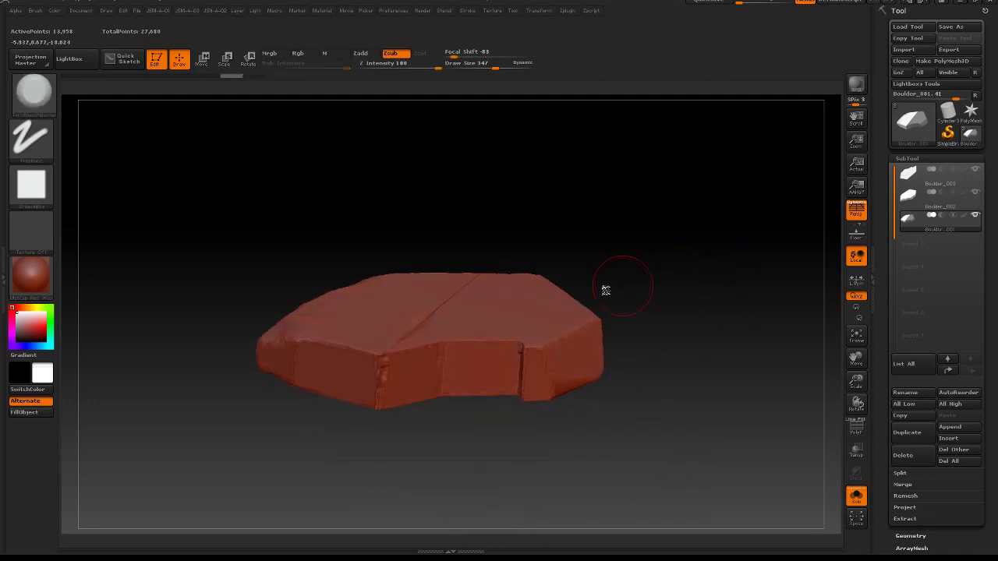
# Step: Set the DynaMesh resolution to 64 and remesh Boulder_001
pyautogui.hotkey('ctrl', '2')
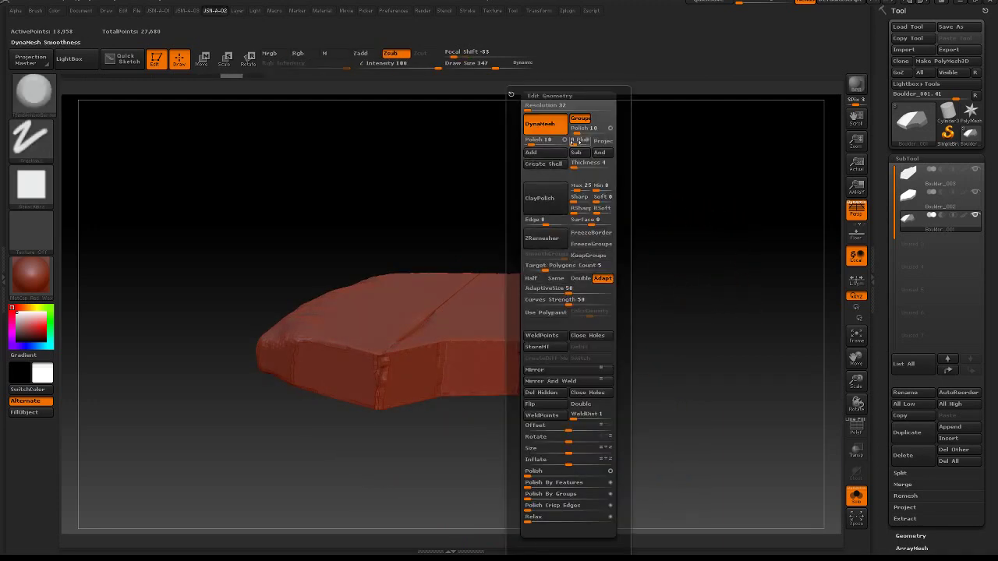
pyautogui.click(531, 106)
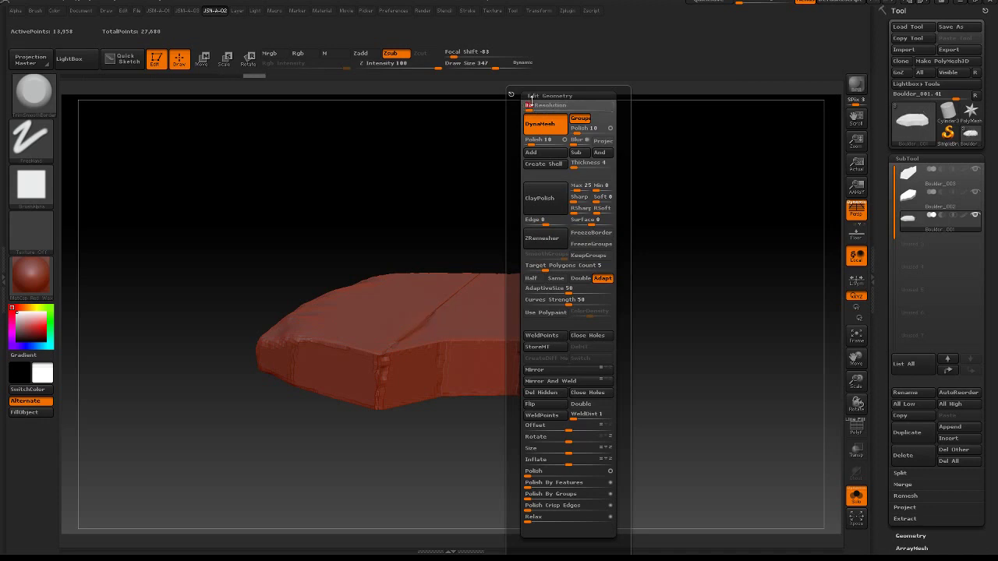
pyautogui.write('64')
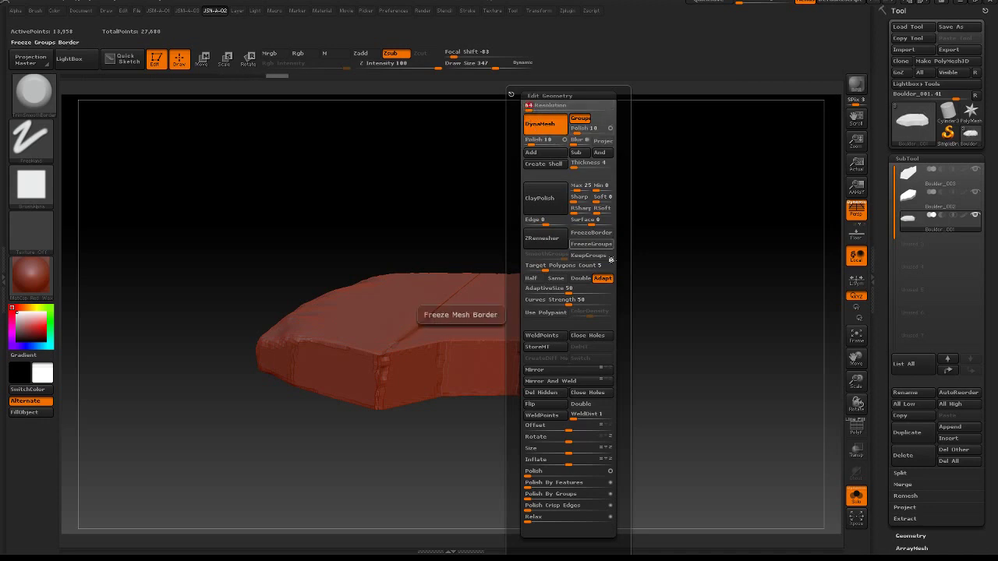
pyautogui.moveTo(548, 170)
pyautogui.keyDown('ctrl'); pyautogui.mouseDown()
pyautogui.moveTo(594, 236)
pyautogui.moveTo(585, 223)
pyautogui.mouseUp(); pyautogui.keyUp('ctrl')
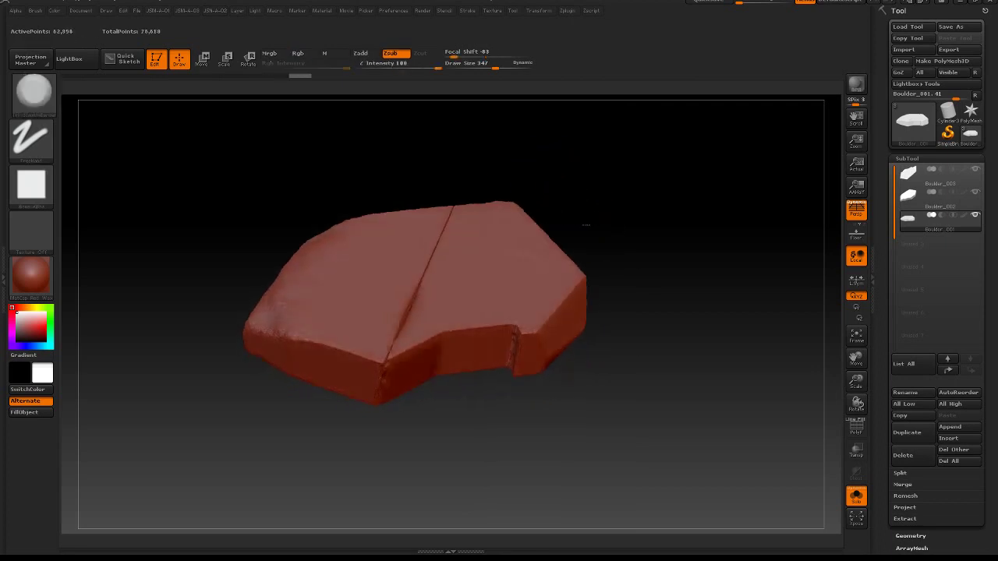
# Step: Reduce the trim brush's Draw Size to 97 and chip the slab's upper edge beside the notch
pyautogui.moveTo(594, 365); pyautogui.dragTo(618, 364)
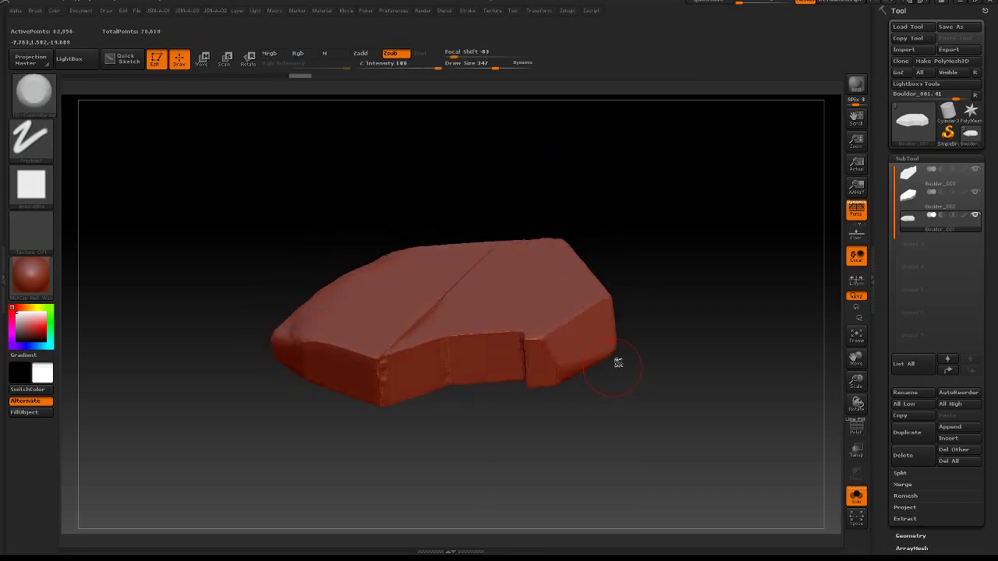
pyautogui.press('space')
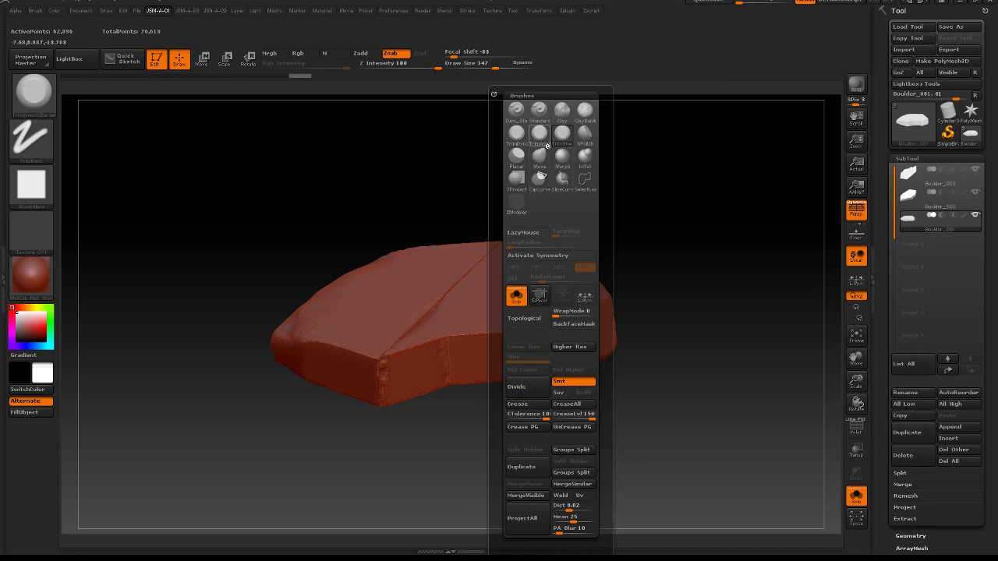
pyautogui.keyDown('alt'); pyautogui.moveTo(444, 457); pyautogui.dragTo(491, 454); pyautogui.keyUp('alt')
pyautogui.moveTo(576, 401)
pyautogui.mouseDown()
pyautogui.moveTo(569, 410)
pyautogui.moveTo(566, 376)
pyautogui.moveTo(593, 294)
pyautogui.mouseUp()
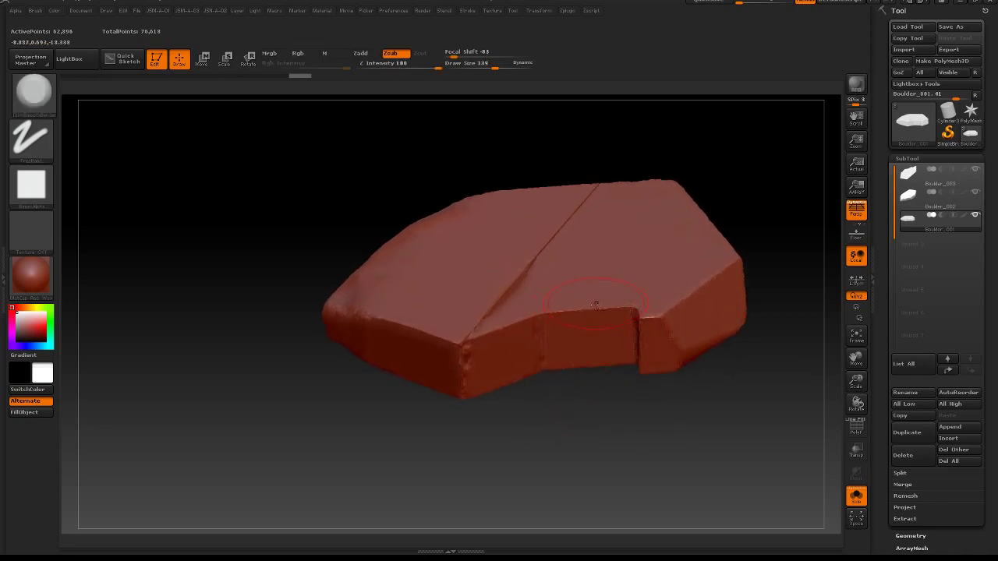
pyautogui.press('b')
pyautogui.press('Escape')
pyautogui.press('space')
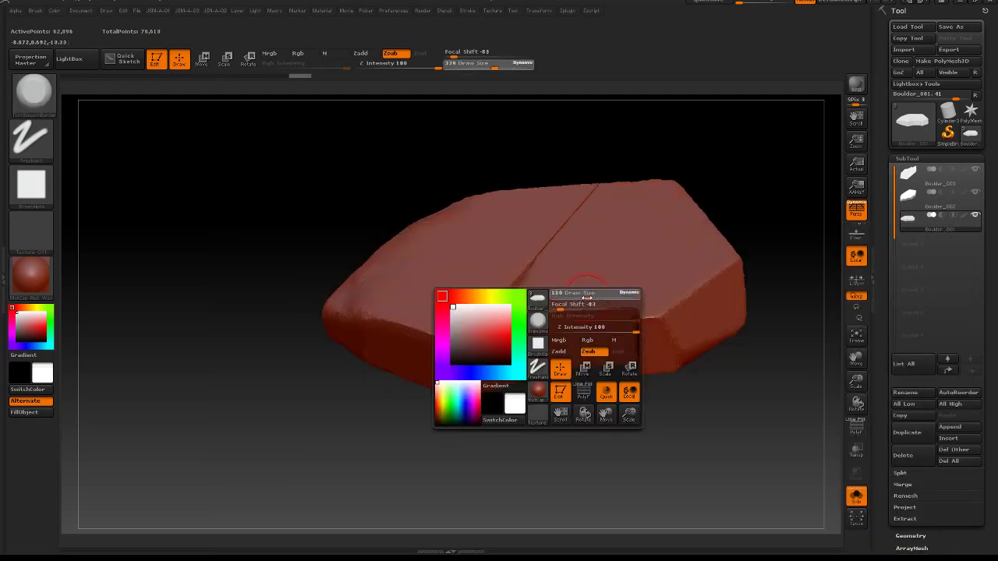
pyautogui.click(579, 297)
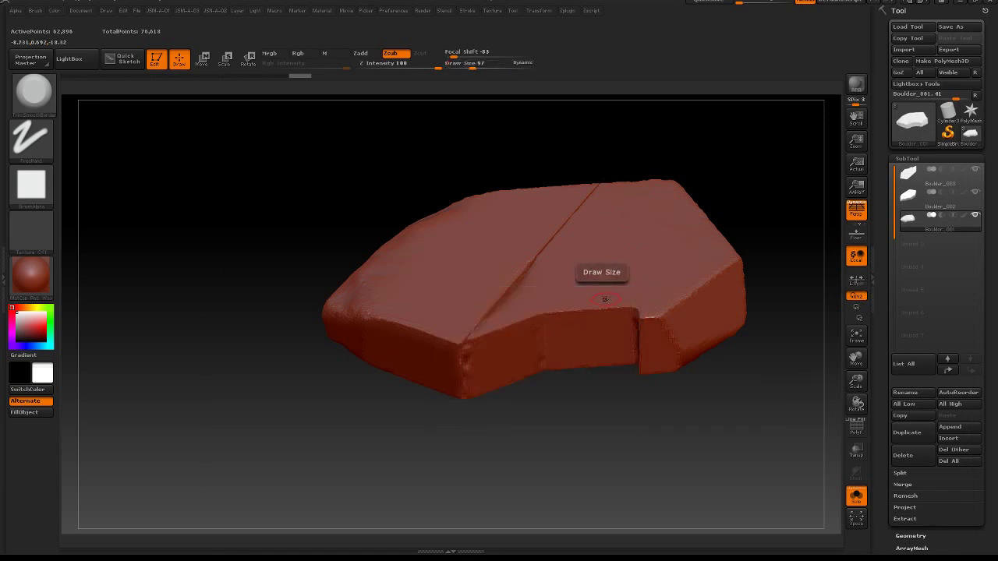
pyautogui.moveTo(764, 342); pyautogui.dragTo(666, 296)
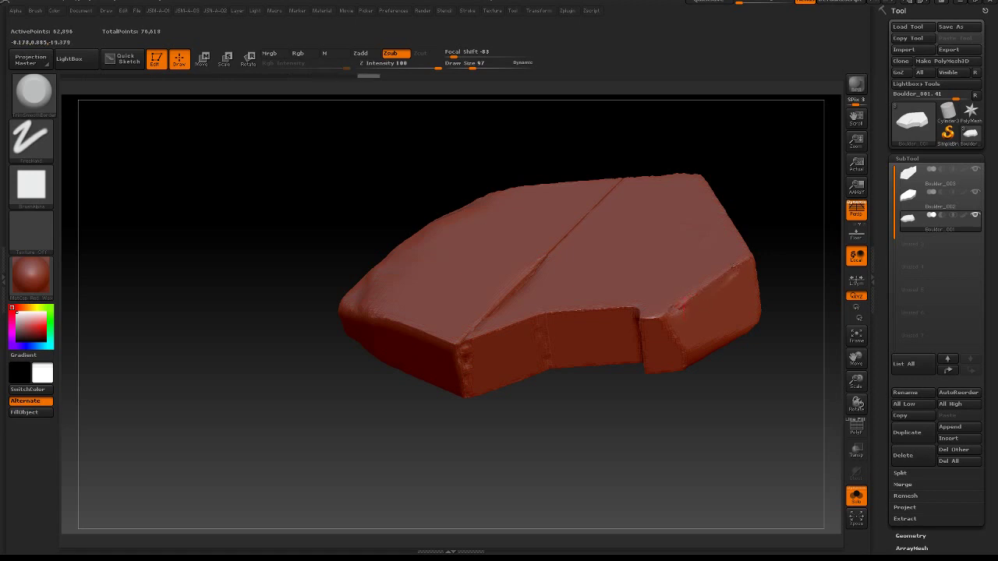
# Step: Trim the notch's sharp corner and vertical edge into worn chips, undoing one stroke along the way
pyautogui.moveTo(784, 195)
pyautogui.mouseDown()
pyautogui.moveTo(731, 305)
pyautogui.moveTo(748, 290)
pyautogui.mouseUp()
pyautogui.keyDown('alt'); pyautogui.moveTo(748, 290); pyautogui.dragTo(834, 227); pyautogui.keyUp('alt')
pyautogui.moveTo(689, 440); pyautogui.dragTo(713, 446)
pyautogui.press('2')
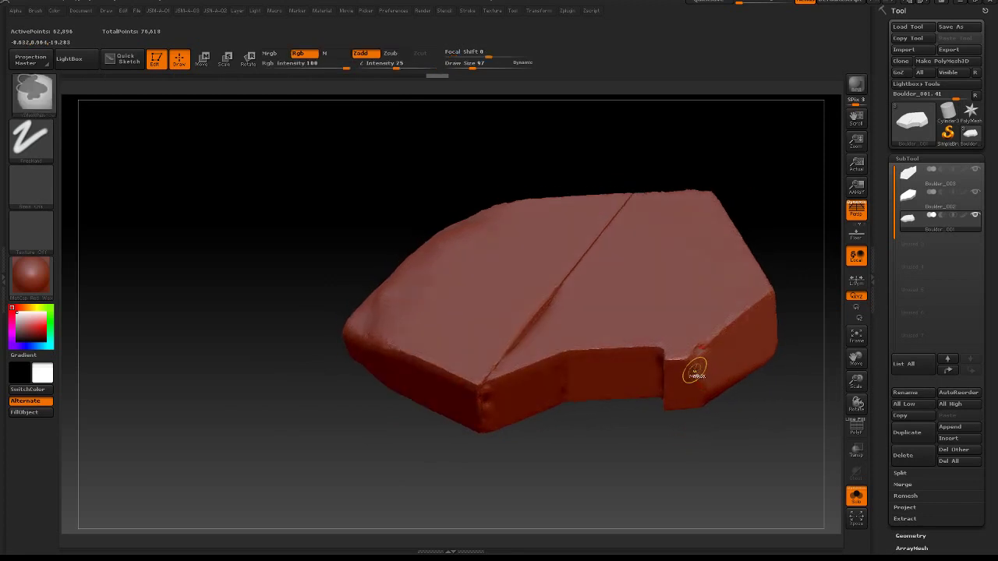
pyautogui.hotkey('ctrl', 'z')
pyautogui.moveTo(651, 445); pyautogui.dragTo(693, 352)
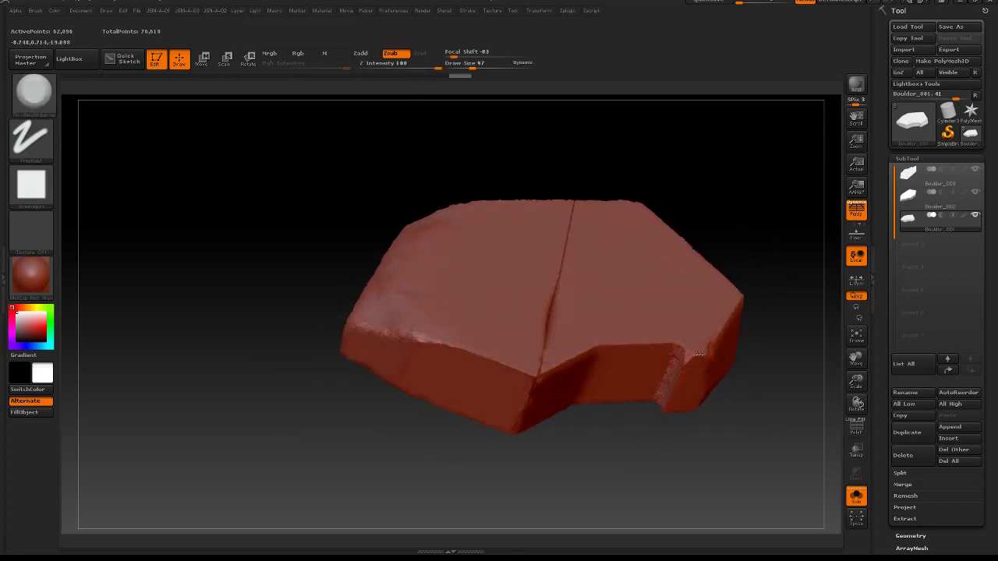
pyautogui.moveTo(700, 353)
pyautogui.mouseDown()
pyautogui.moveTo(668, 369)
pyautogui.moveTo(682, 356)
pyautogui.mouseUp()
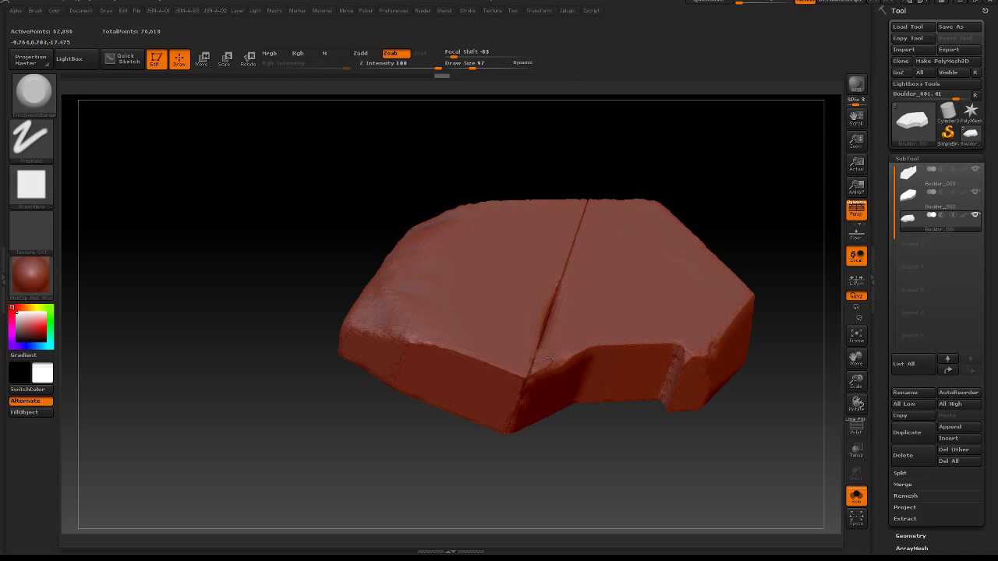
# Step: Wear down the slab's front edges around the notch, the seam corner and the outer half with the trim brush
pyautogui.moveTo(619, 220)
pyautogui.mouseDown()
pyautogui.moveTo(630, 211)
pyautogui.moveTo(487, 350)
pyautogui.mouseUp()
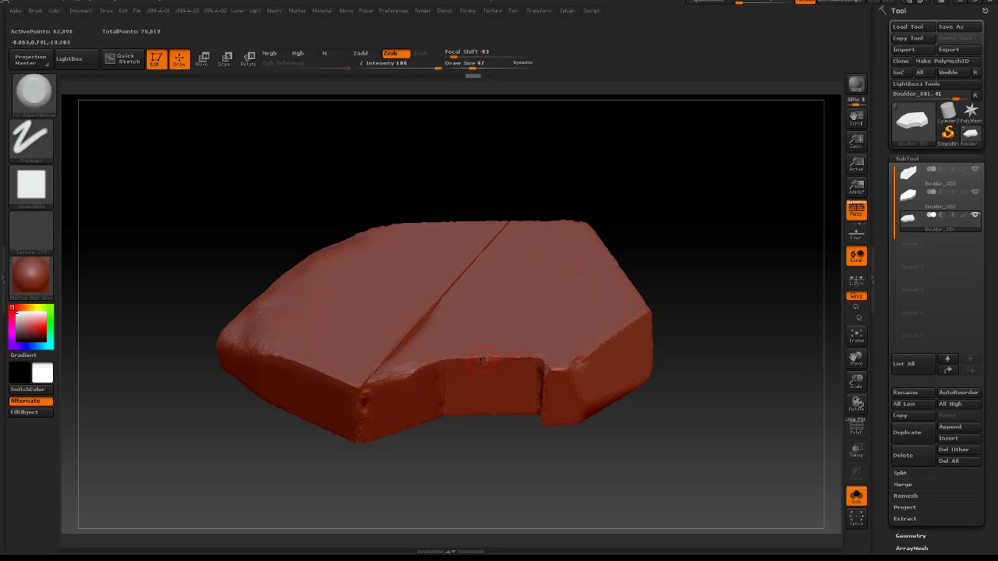
pyautogui.moveTo(474, 481)
pyautogui.mouseDown()
pyautogui.moveTo(449, 458)
pyautogui.moveTo(296, 446)
pyautogui.moveTo(321, 389)
pyautogui.mouseUp()
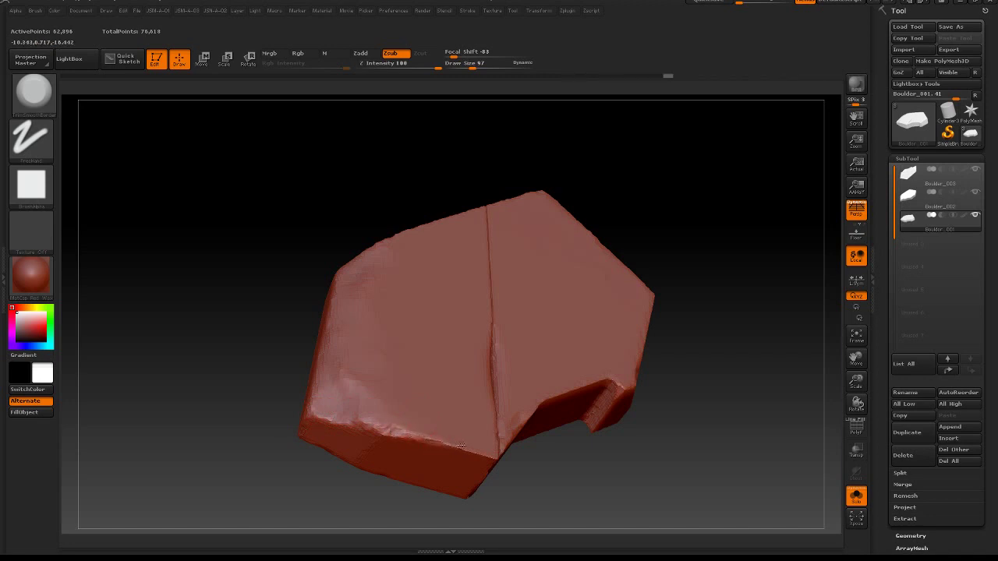
pyautogui.moveTo(534, 467); pyautogui.dragTo(495, 401)
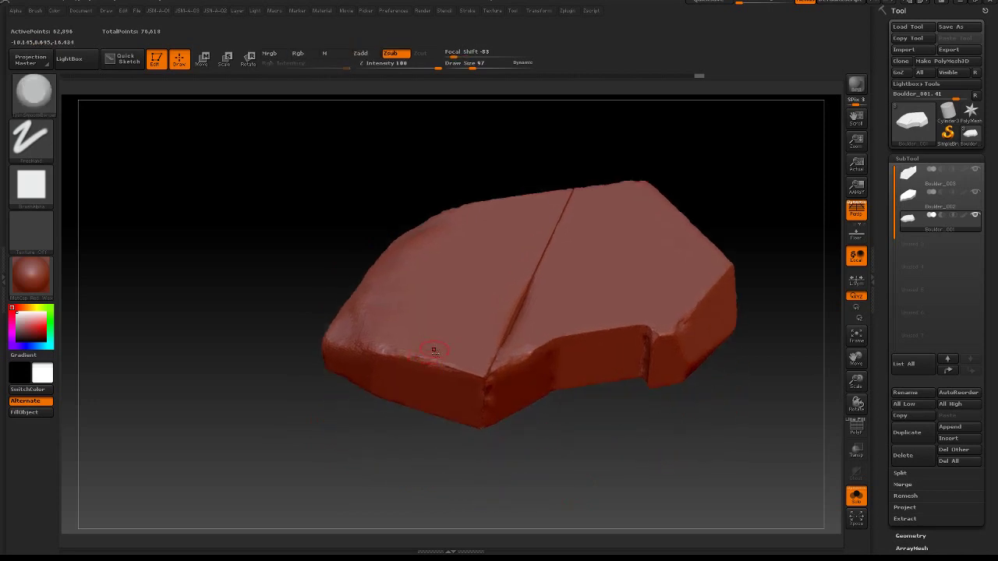
pyautogui.keyDown('alt'); pyautogui.moveTo(454, 465); pyautogui.dragTo(388, 495); pyautogui.keyUp('alt')
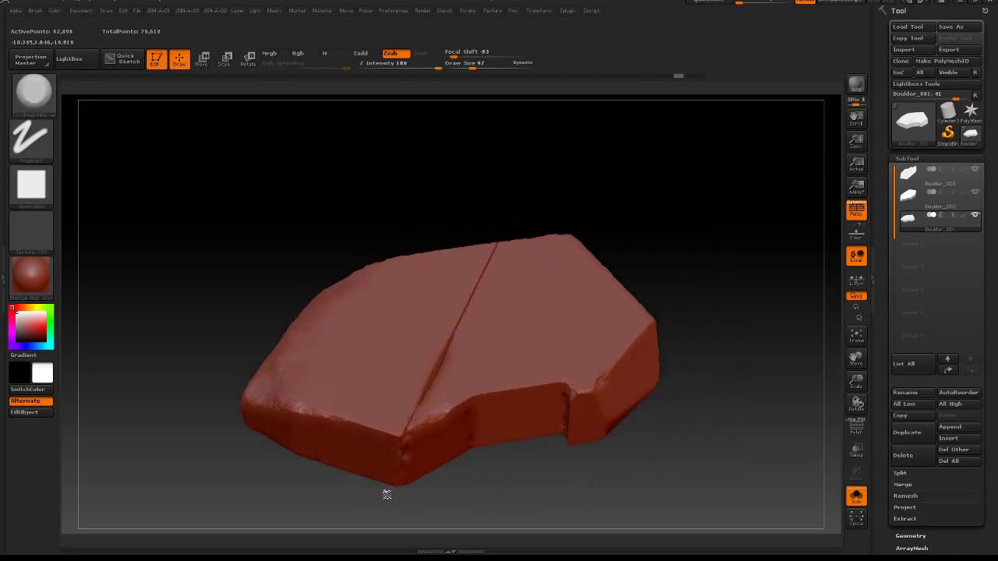
# Step: Check the slab against the stack and chip its rear edges and corners with the trim brush
pyautogui.moveTo(722, 179); pyautogui.dragTo(548, 306)
pyautogui.moveTo(641, 285); pyautogui.dragTo(567, 300)
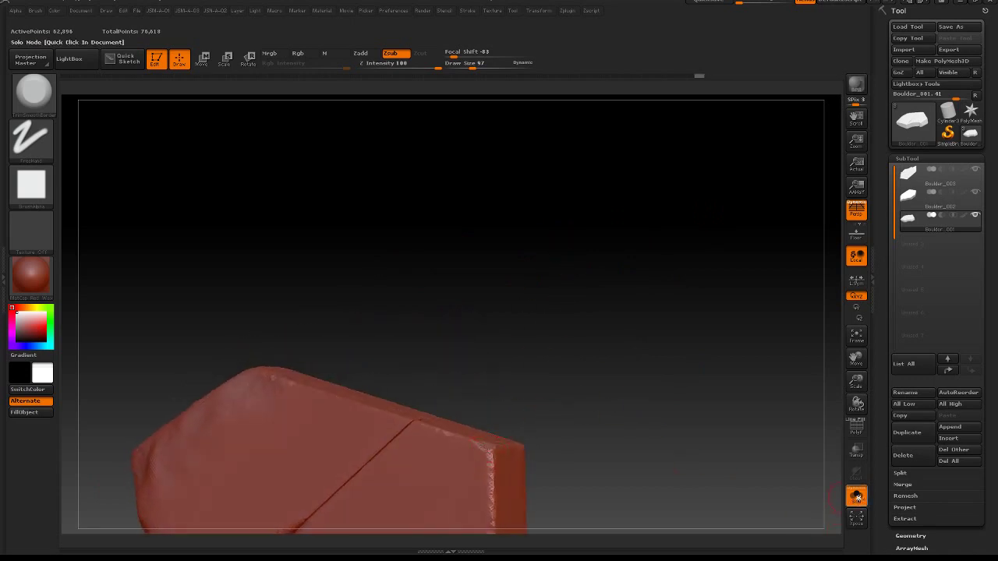
pyautogui.click(855, 496)
pyautogui.click(856, 496)
pyautogui.moveTo(704, 403)
pyautogui.mouseDown()
pyautogui.moveTo(656, 416)
pyautogui.moveTo(483, 343)
pyautogui.mouseUp()
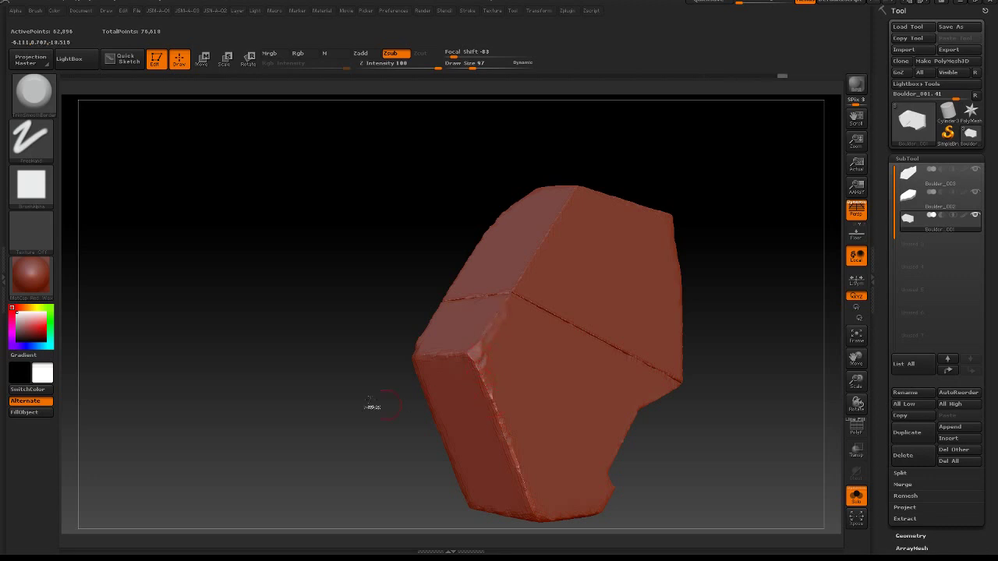
# Step: Remesh Boulder_001 at a higher DynaMesh resolution and show the other slabs again
pyautogui.keyDown('ctrl'); pyautogui.moveTo(318, 362); pyautogui.dragTo(343, 433); pyautogui.keyUp('ctrl')
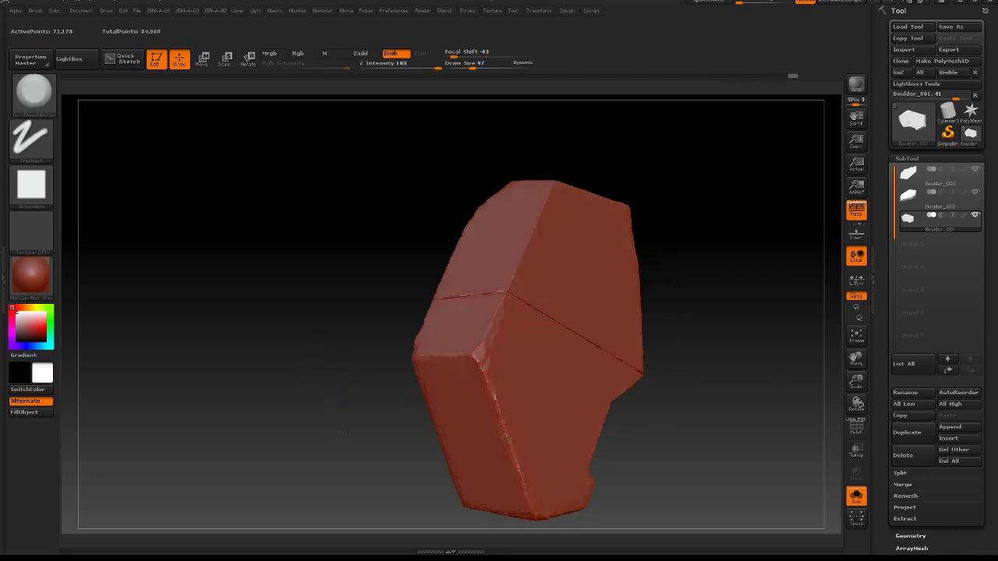
pyautogui.hotkey('shift', '2')
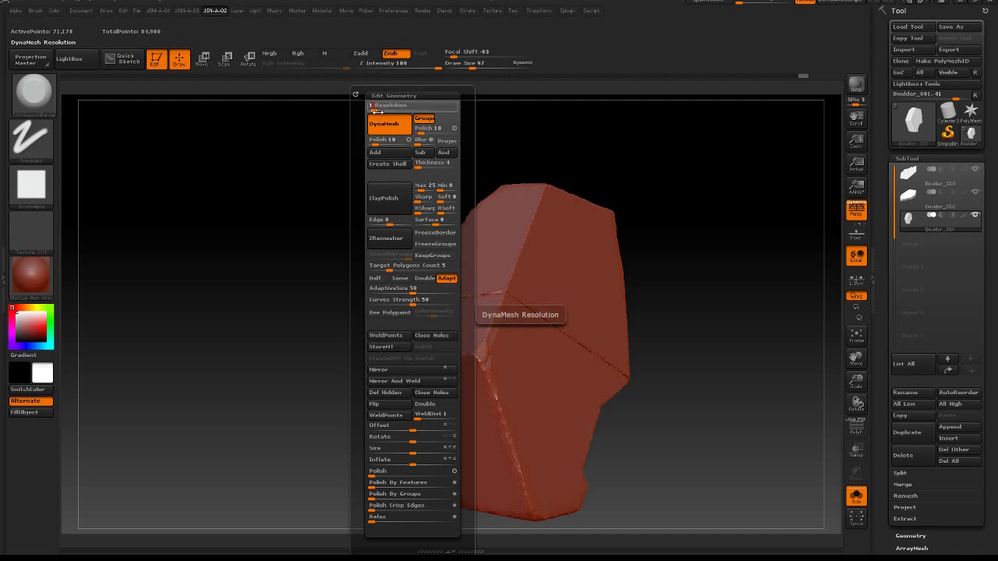
pyautogui.click(371, 127)
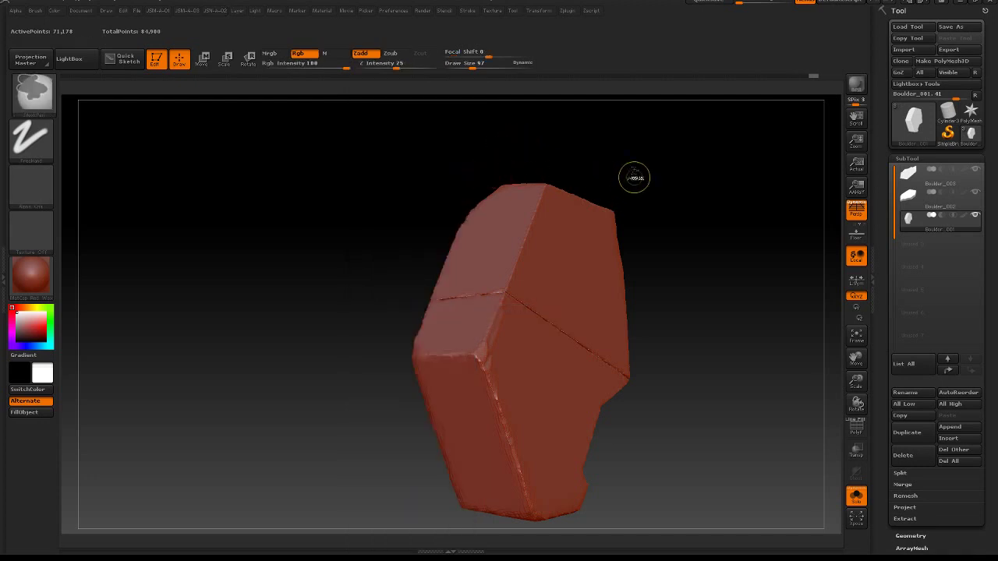
pyautogui.moveTo(634, 163)
pyautogui.keyDown('ctrl'); pyautogui.mouseDown()
pyautogui.moveTo(661, 222)
pyautogui.moveTo(706, 253)
pyautogui.moveTo(582, 267)
pyautogui.mouseUp(); pyautogui.keyUp('ctrl')
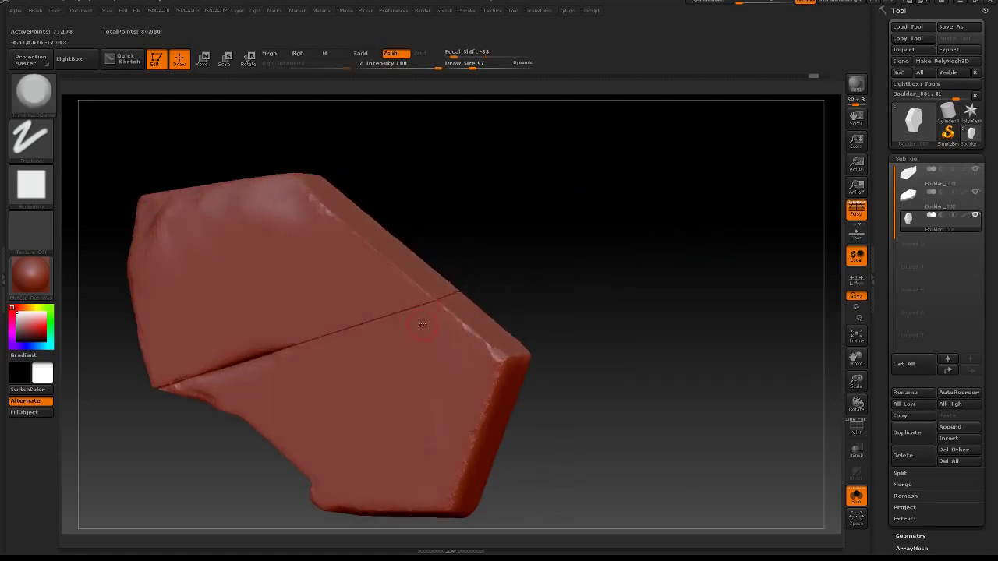
pyautogui.press('a')
pyautogui.hotkey('shift', 'a')
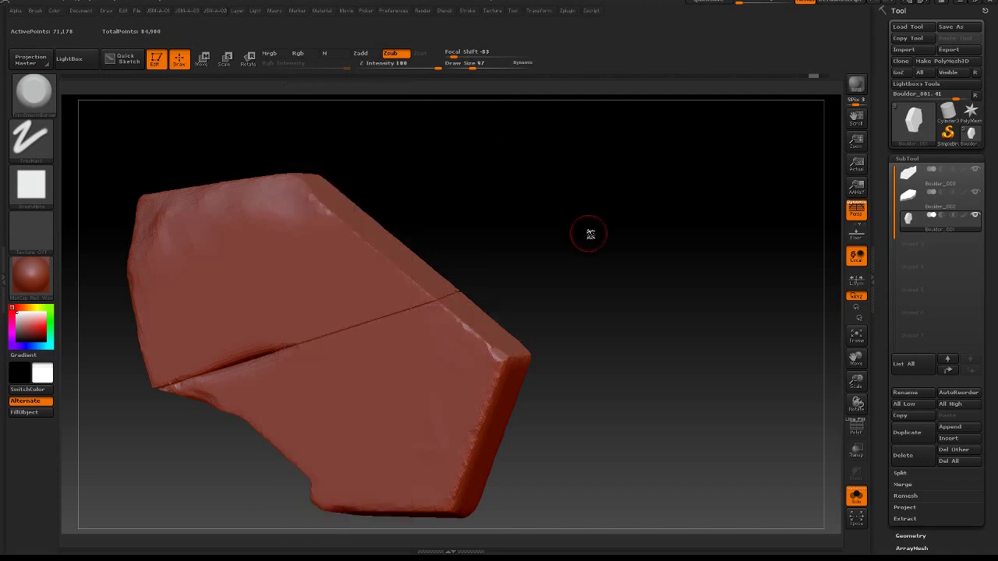
pyautogui.keyDown('shift'); pyautogui.moveTo(590, 232); pyautogui.dragTo(598, 222); pyautogui.keyUp('shift')
pyautogui.moveTo(484, 159)
pyautogui.keyDown('ctrl'); pyautogui.mouseDown()
pyautogui.moveTo(581, 242)
pyautogui.moveTo(574, 278)
pyautogui.mouseUp(); pyautogui.keyUp('ctrl')
pyautogui.moveTo(570, 243); pyautogui.dragTo(569, 250)
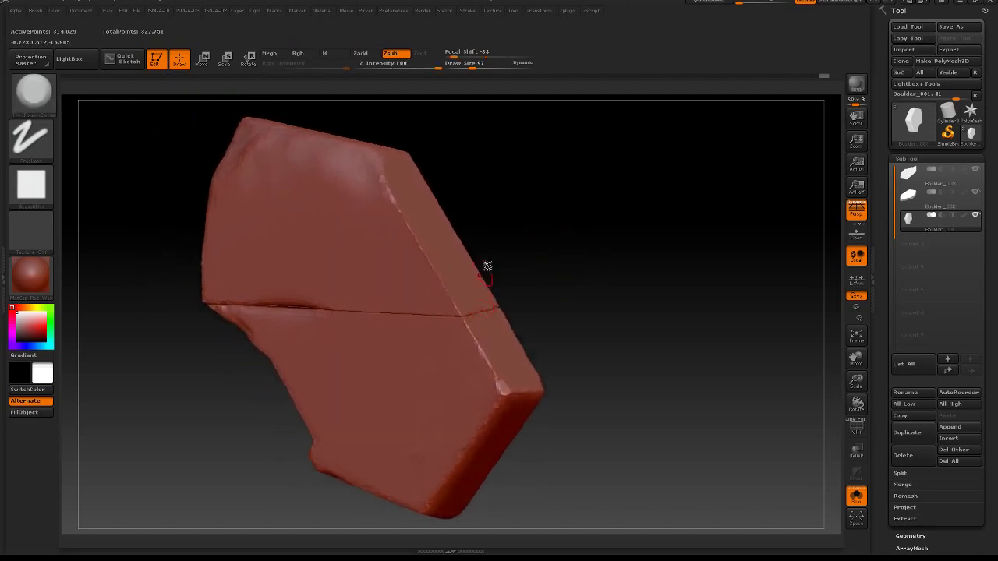
pyautogui.click(857, 499)
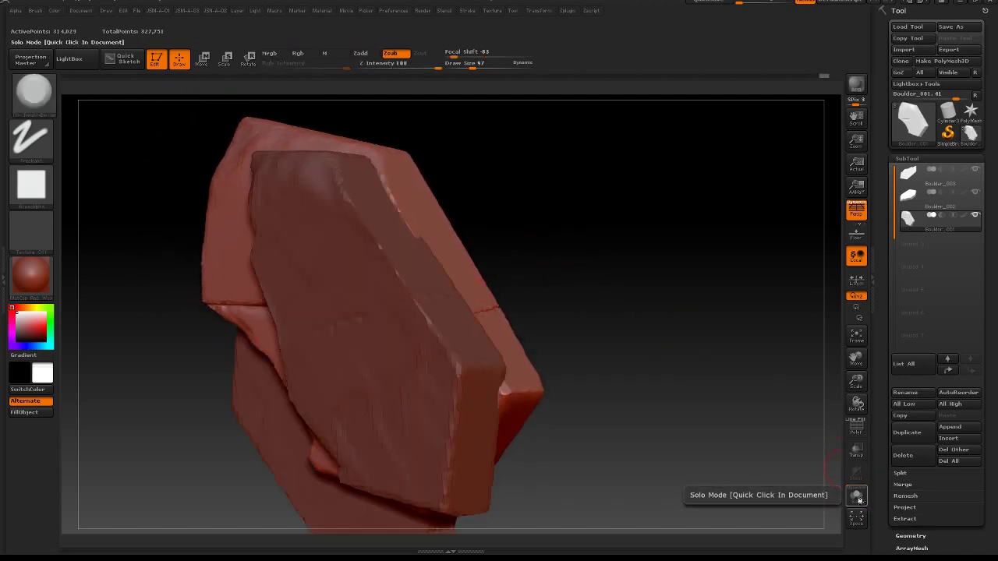
# Step: Isolate Boulder_001 and wear down its upper face edge and outer corner with the trim brush, undoing one stroke
pyautogui.click(858, 499)
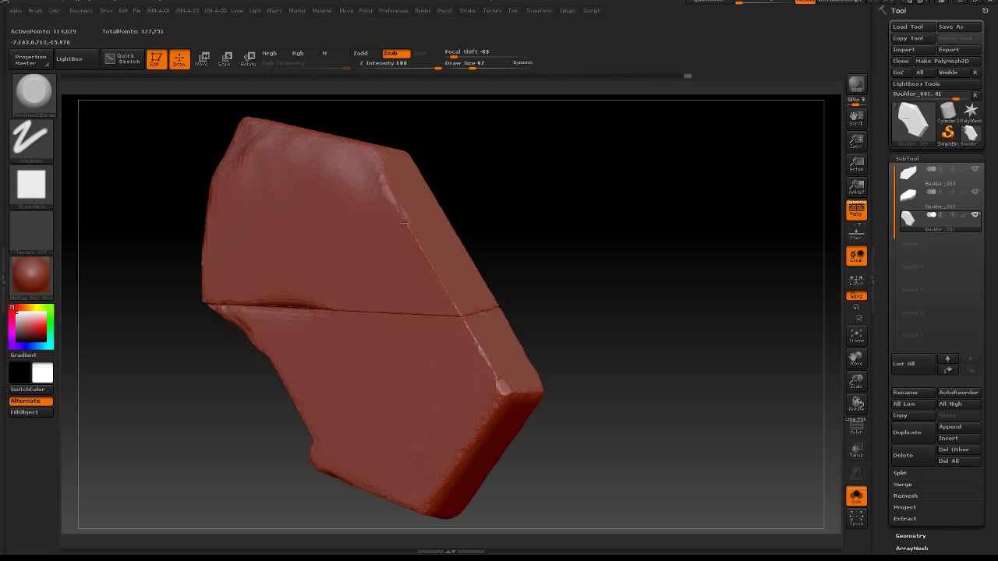
pyautogui.press('shift')
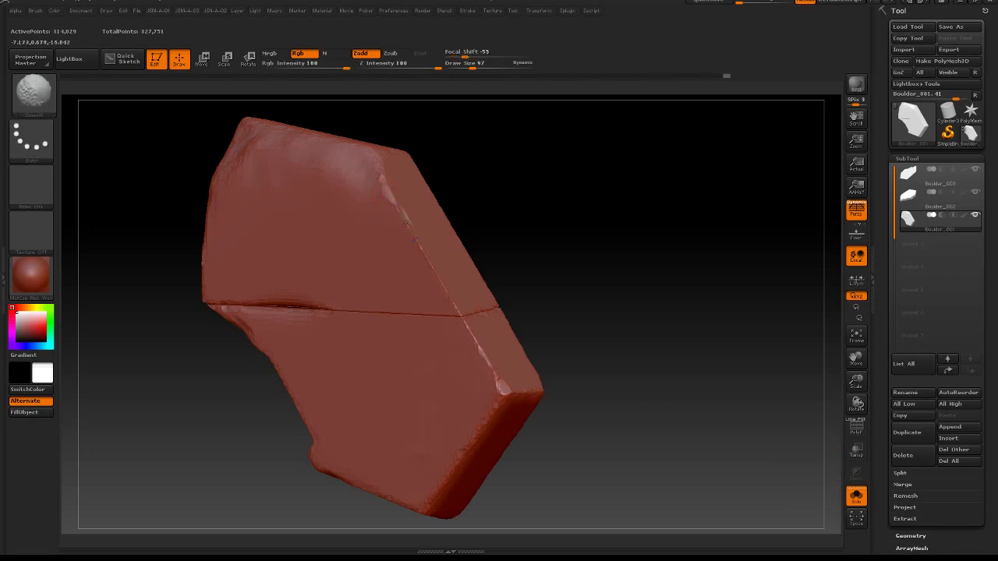
pyautogui.press('alt')
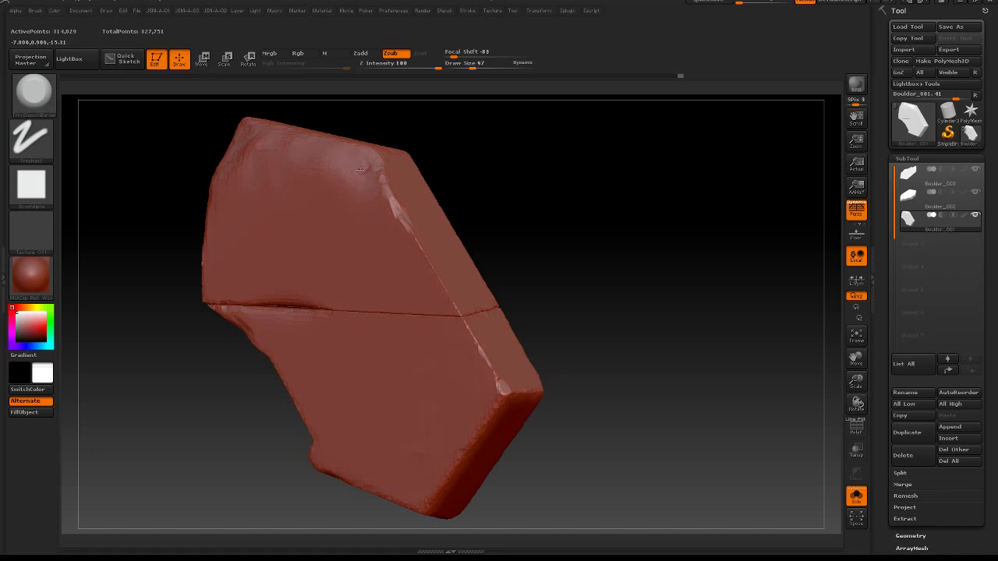
pyautogui.keyDown('alt'); pyautogui.moveTo(511, 178); pyautogui.dragTo(535, 216); pyautogui.keyUp('alt')
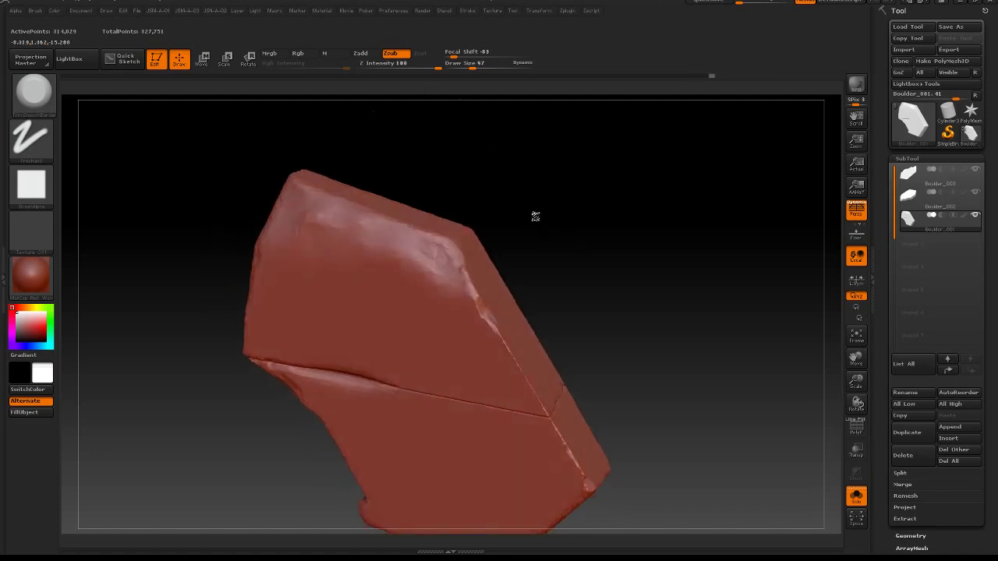
pyautogui.moveTo(391, 222); pyautogui.dragTo(446, 242)
pyautogui.moveTo(566, 196)
pyautogui.mouseDown()
pyautogui.moveTo(479, 220)
pyautogui.moveTo(458, 256)
pyautogui.moveTo(476, 267)
pyautogui.moveTo(482, 301)
pyautogui.mouseUp()
pyautogui.hotkey('ctrl', 'z')
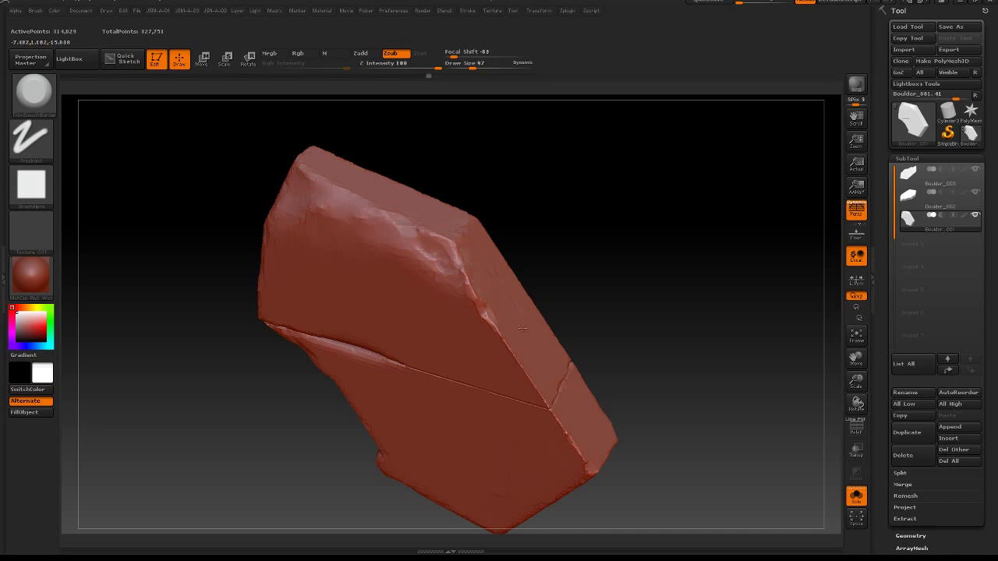
pyautogui.keyDown('alt'); pyautogui.moveTo(536, 173); pyautogui.dragTo(570, 279); pyautogui.keyUp('alt')
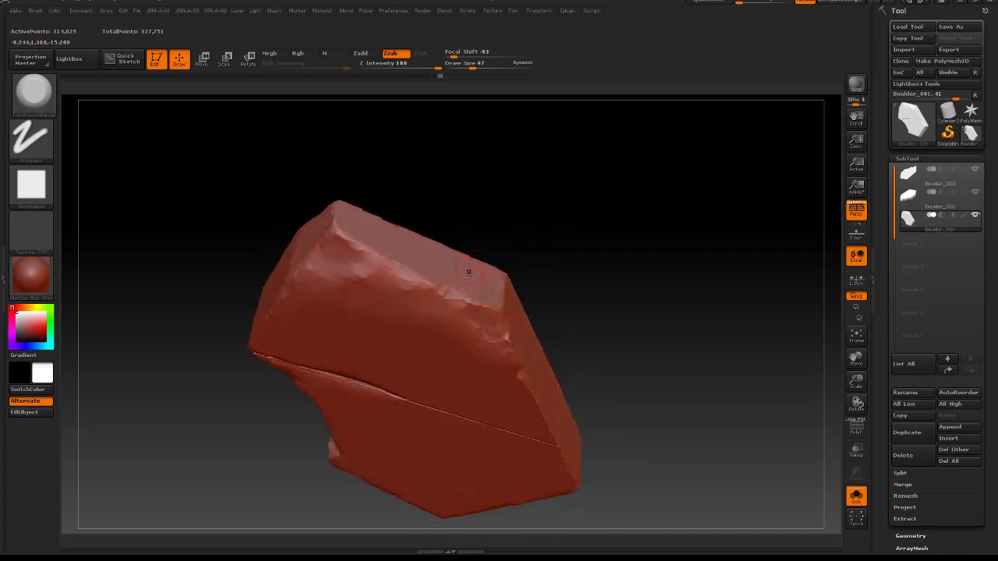
pyautogui.moveTo(479, 274); pyautogui.dragTo(468, 253)
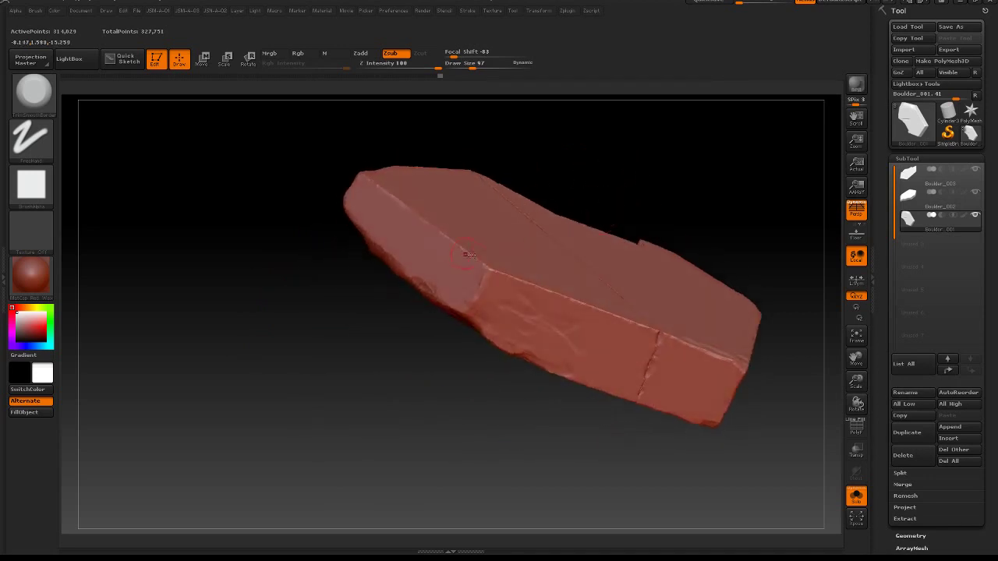
# Step: Compare the slab with the stack and chip the opposite face's long edge and corner with the trim brush
pyautogui.click(857, 496)
pyautogui.click(859, 497)
pyautogui.moveTo(632, 162); pyautogui.dragTo(622, 223)
pyautogui.moveTo(442, 232)
pyautogui.mouseDown()
pyautogui.moveTo(483, 274)
pyautogui.moveTo(546, 295)
pyautogui.moveTo(484, 273)
pyautogui.moveTo(494, 278)
pyautogui.moveTo(472, 301)
pyautogui.moveTo(510, 285)
pyautogui.moveTo(498, 282)
pyautogui.moveTo(595, 306)
pyautogui.mouseUp()
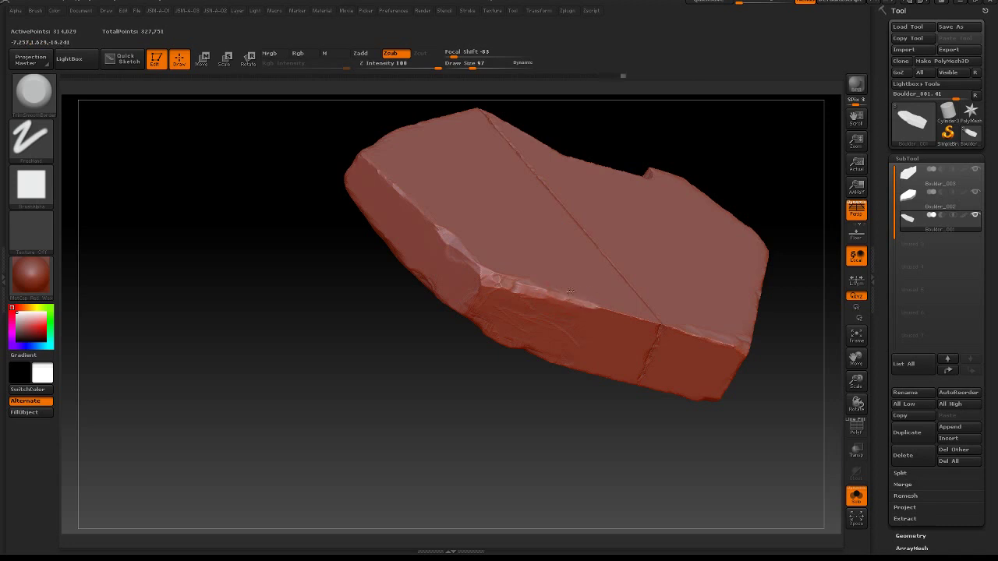
pyautogui.moveTo(467, 367); pyautogui.dragTo(360, 316)
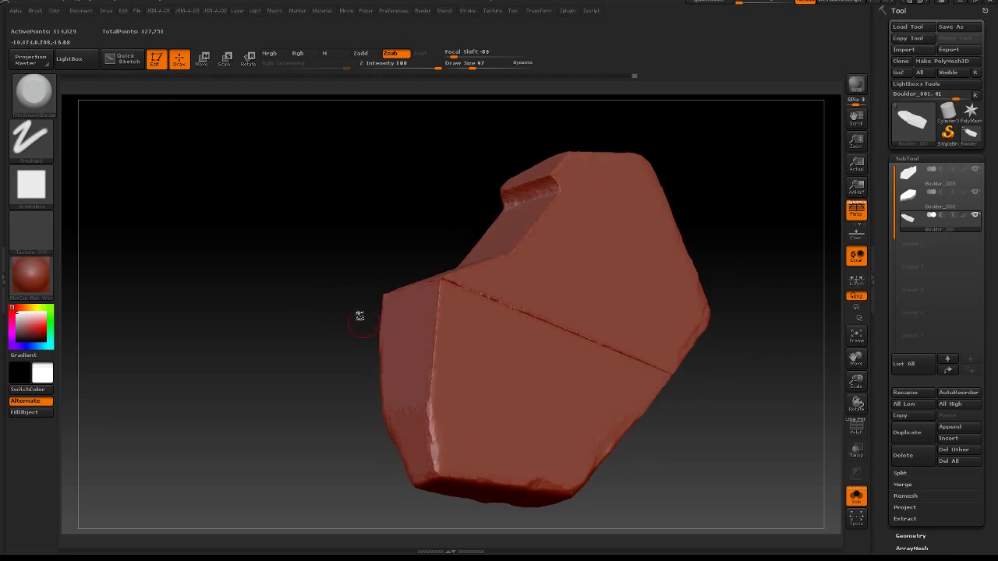
# Step: Check the slab against the stack again and trim its straight edge below the seam into worn chips
pyautogui.click(856, 495)
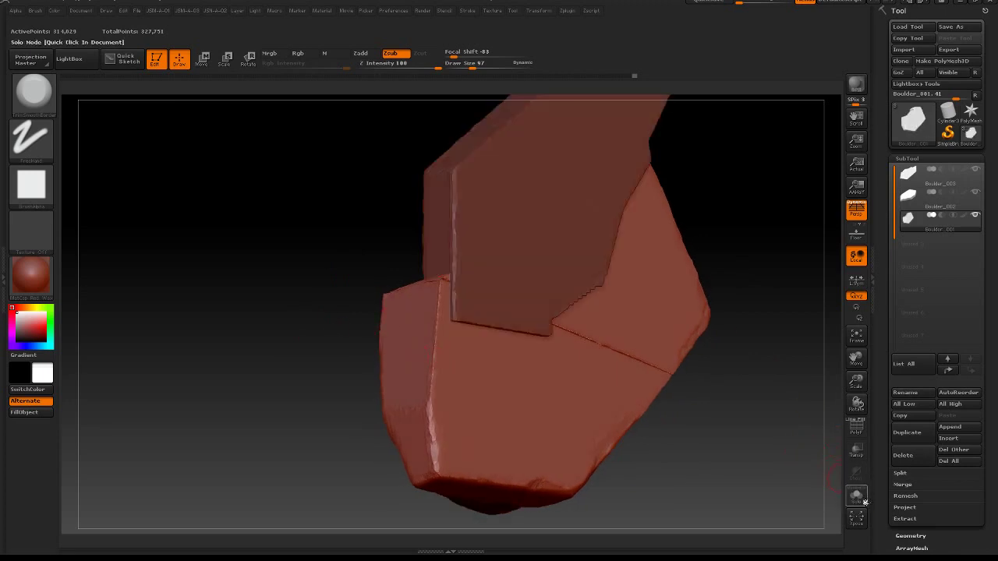
pyautogui.click(858, 496)
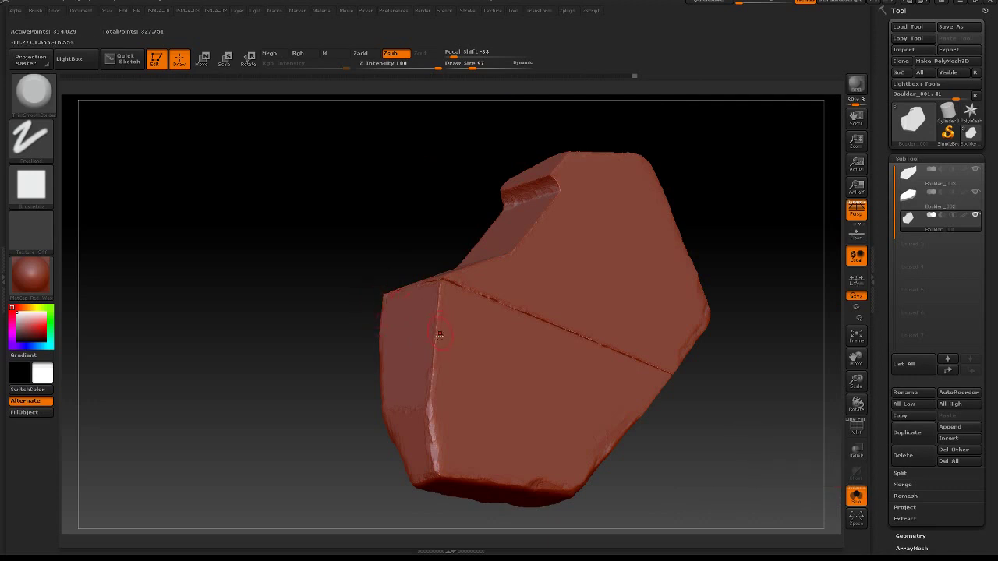
pyautogui.moveTo(433, 312); pyautogui.dragTo(432, 297)
pyautogui.moveTo(437, 376)
pyautogui.mouseDown()
pyautogui.moveTo(426, 342)
pyautogui.moveTo(429, 419)
pyautogui.mouseUp()
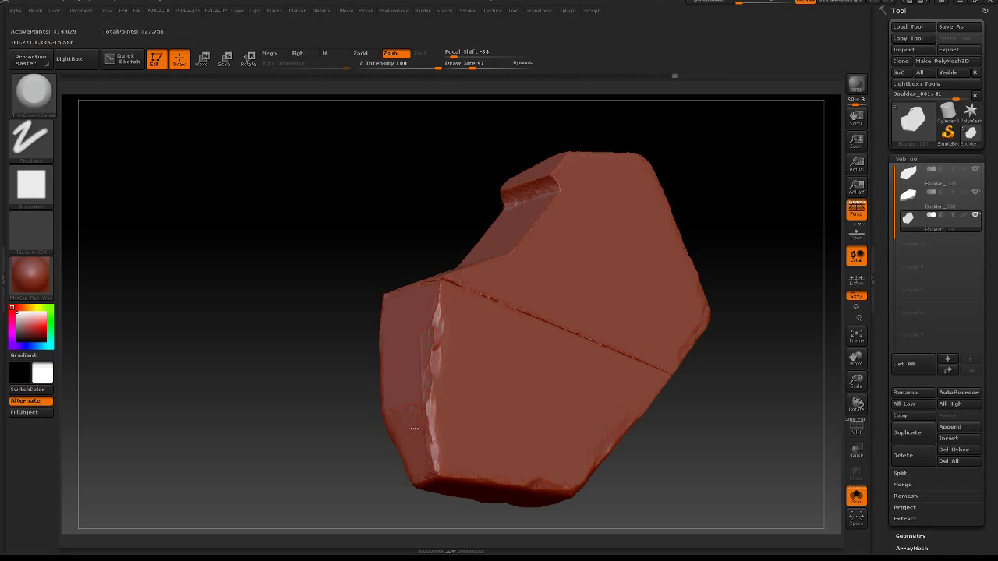
# Step: Isolate the polygroup on one side of the seam to inspect it and show the whole slab again
pyautogui.moveTo(344, 377); pyautogui.dragTo(531, 249)
pyautogui.moveTo(514, 319); pyautogui.dragTo(534, 303)
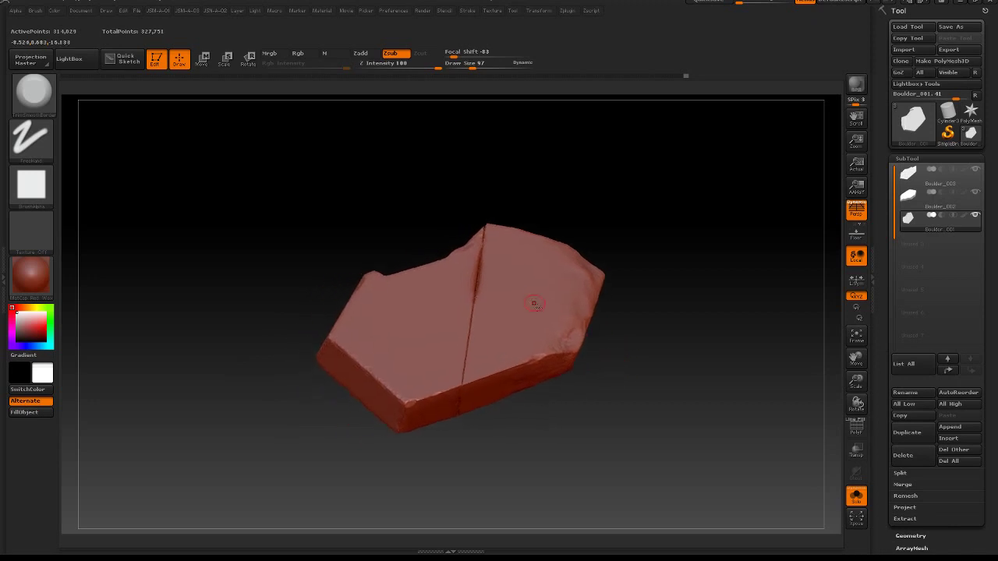
pyautogui.keyDown('ctrl'); pyautogui.keyDown('shift'); pyautogui.click(505, 334); pyautogui.keyUp('shift'); pyautogui.keyUp('ctrl')
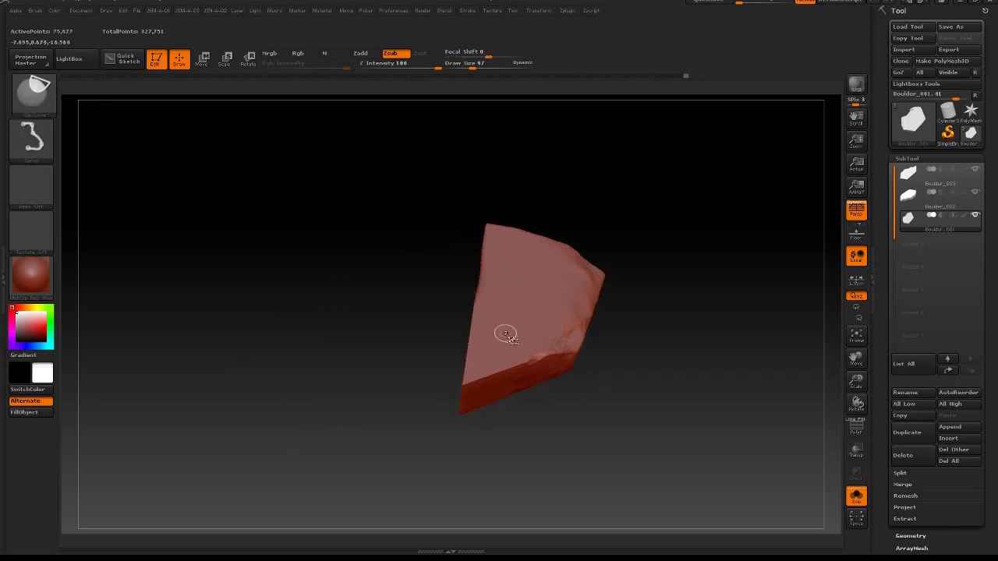
pyautogui.moveTo(522, 390)
pyautogui.mouseDown()
pyautogui.moveTo(508, 425)
pyautogui.moveTo(538, 448)
pyautogui.moveTo(513, 445)
pyautogui.mouseUp()
pyautogui.keyDown('ctrl'); pyautogui.keyDown('shift'); pyautogui.click(544, 436); pyautogui.keyUp('shift'); pyautogui.keyUp('ctrl')
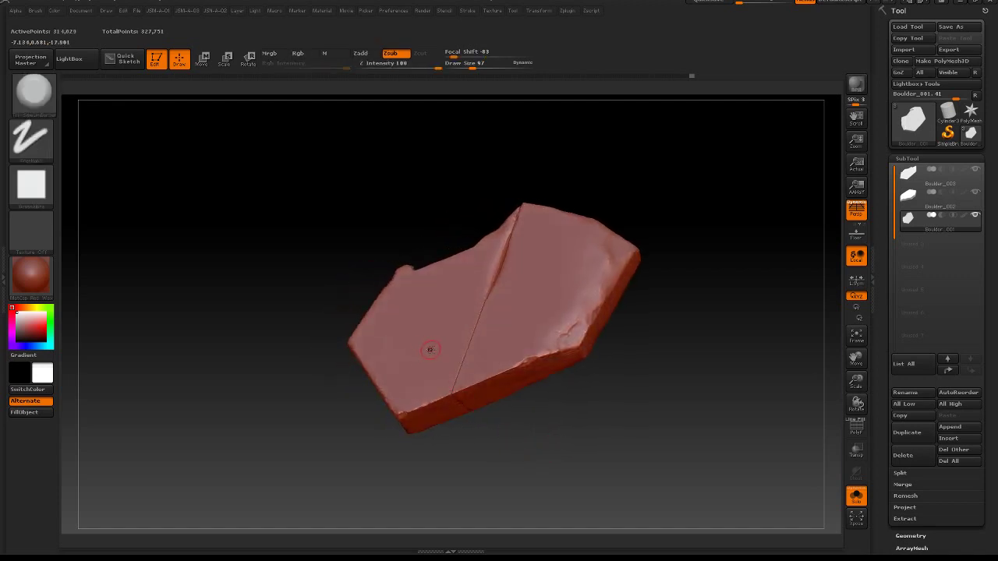
# Step: Try to regroup the slab's pieces with Auto Groups and wait for the program to respond
pyautogui.hotkey('ctrl', 'shift', '3')
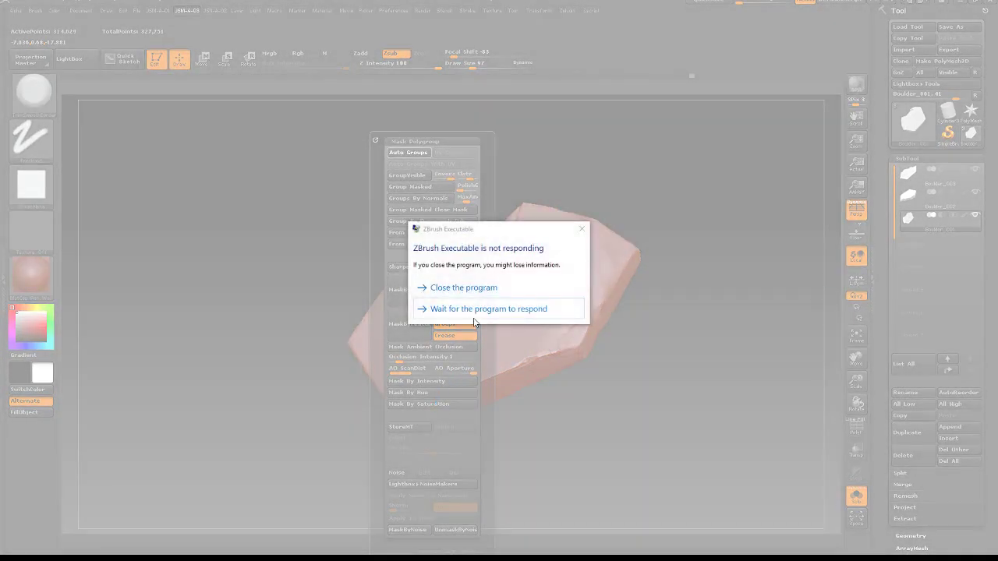
pyautogui.click(477, 313)
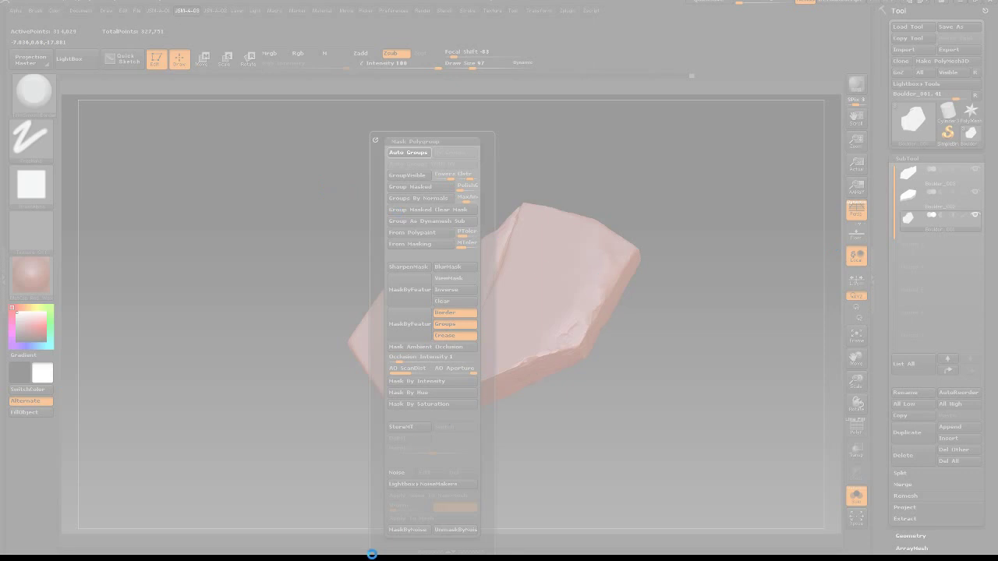
# Step: Switch to the environment scene in MODO, view the boulders and open a render preview
pyautogui.hotkey('alt', 'Tab')
pyautogui.hotkey('alt', 'Tab')
pyautogui.hotkey('alt', 'Tab')
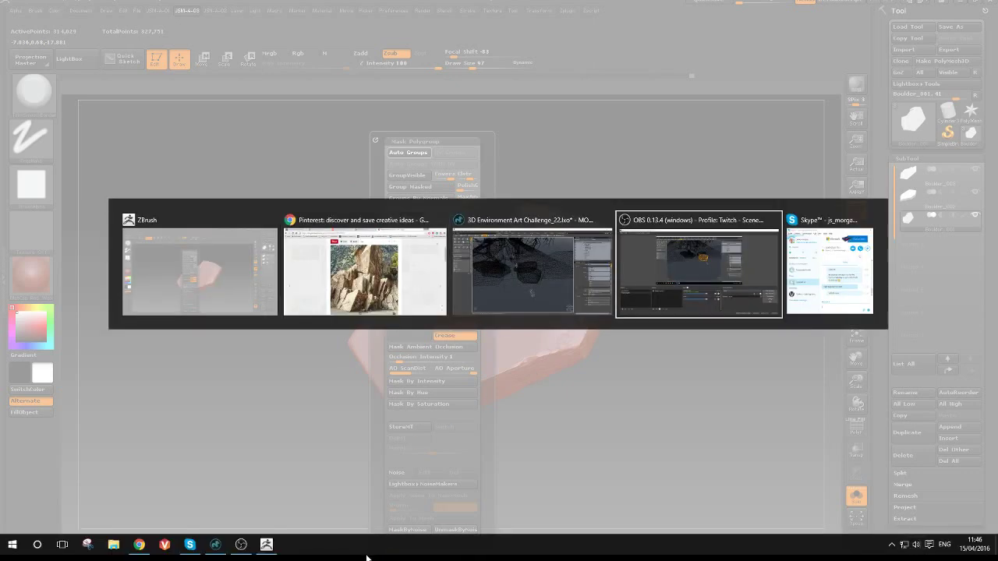
pyautogui.hotkey('alt', 'Tab')
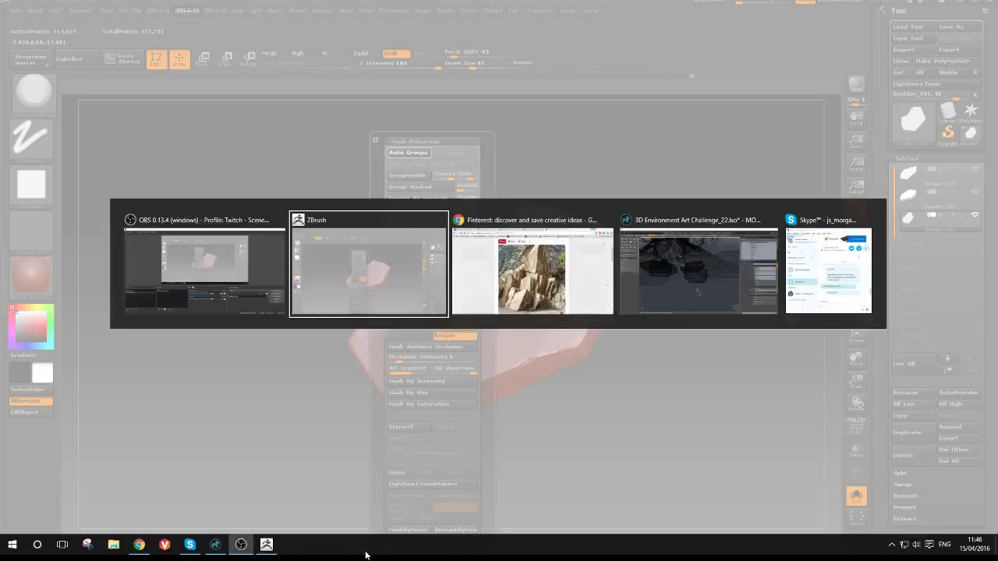
pyautogui.press('Tab')
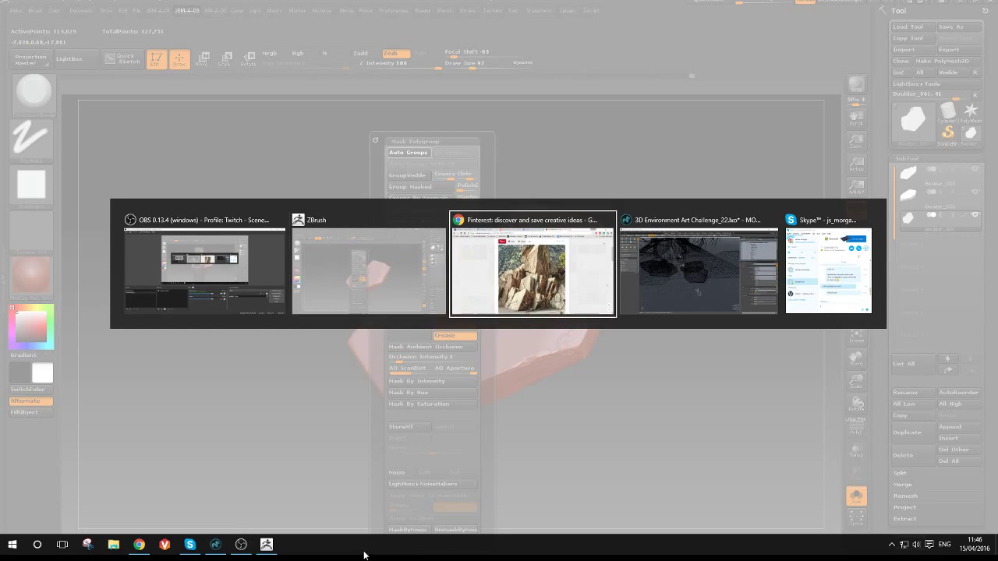
pyautogui.press('Tab')
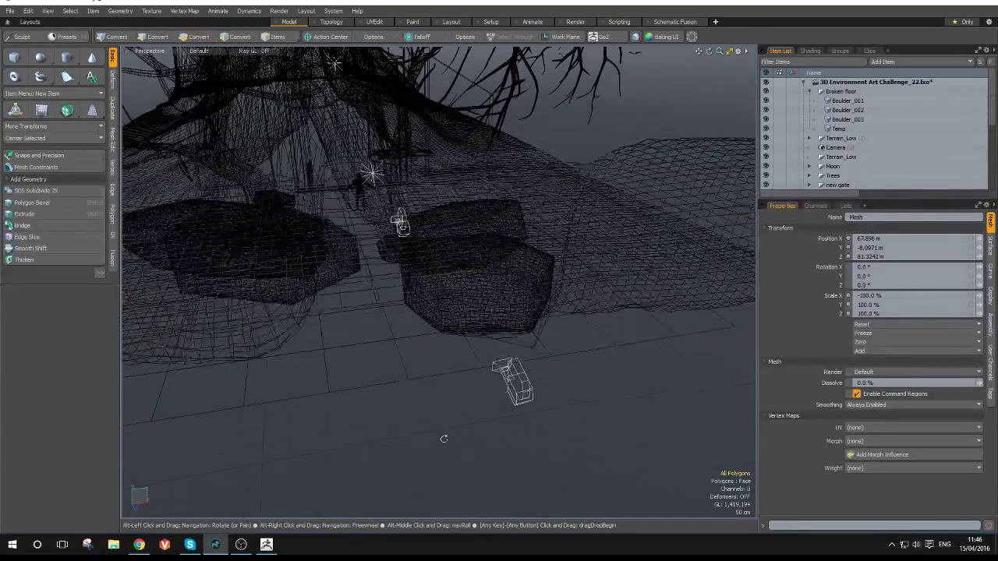
pyautogui.keyDown('alt'); pyautogui.moveTo(444, 438); pyautogui.dragTo(482, 448); pyautogui.keyUp('alt')
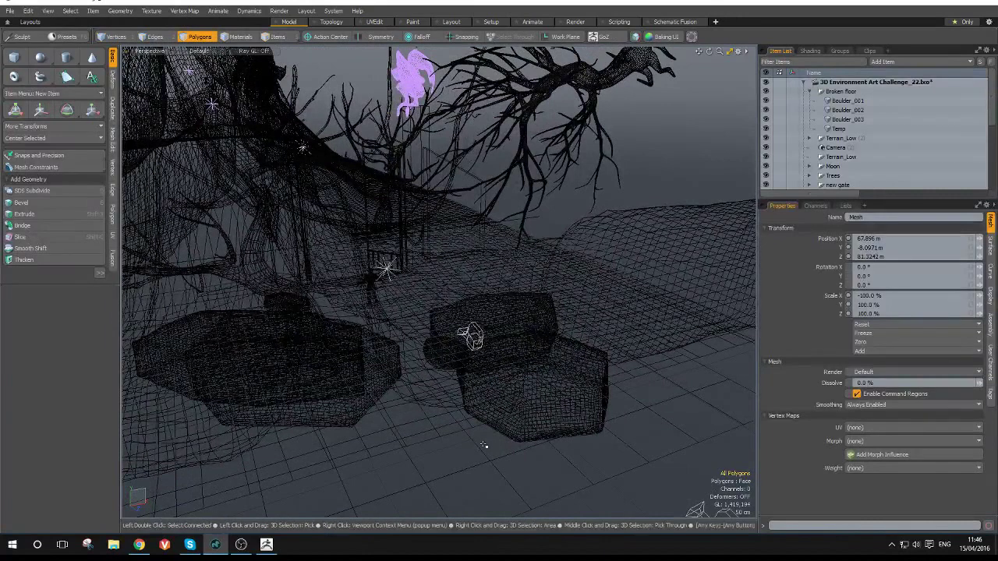
pyautogui.press('F8')
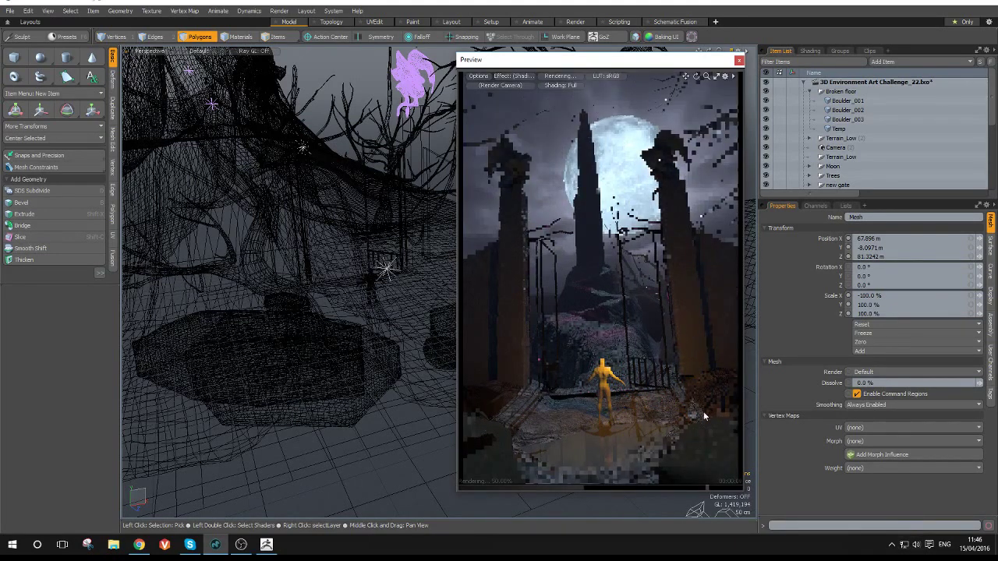
# Step: Check on ZBrush, return to MODO and move the render preview aside to view the whole scene
pyautogui.click(268, 545)
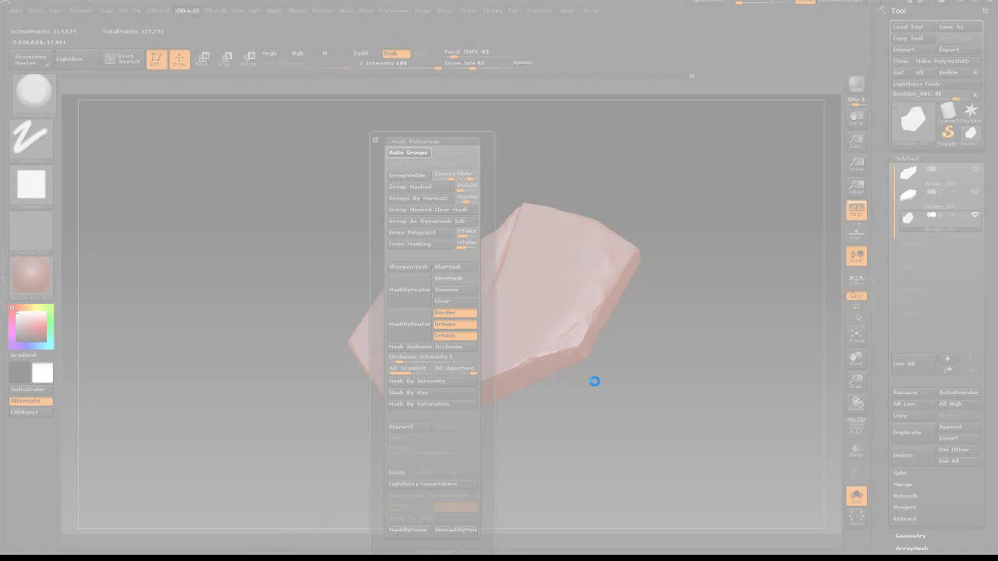
pyautogui.click(530, 315)
pyautogui.hotkey('alt', 'Tab')
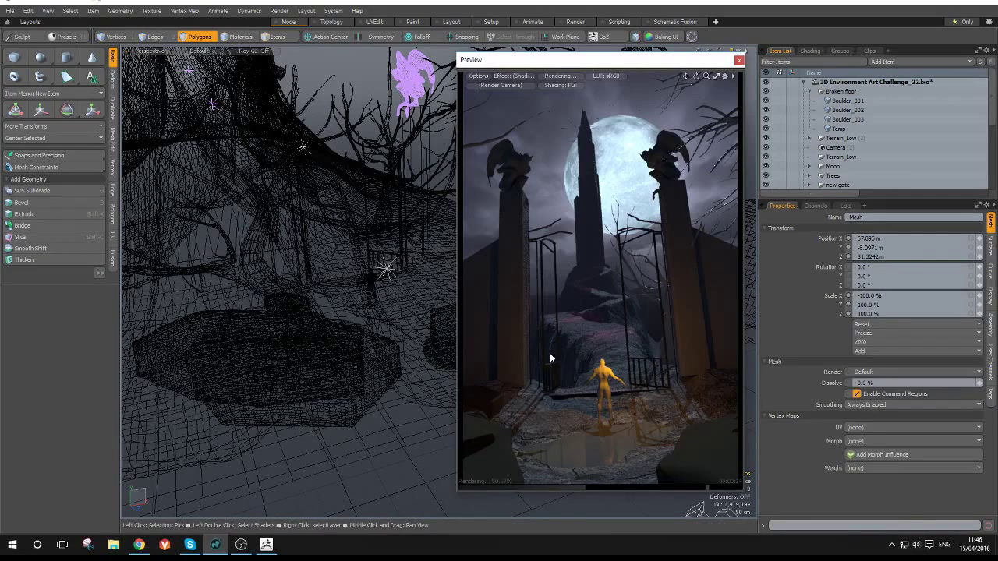
pyautogui.moveTo(595, 64); pyautogui.dragTo(775, 53)
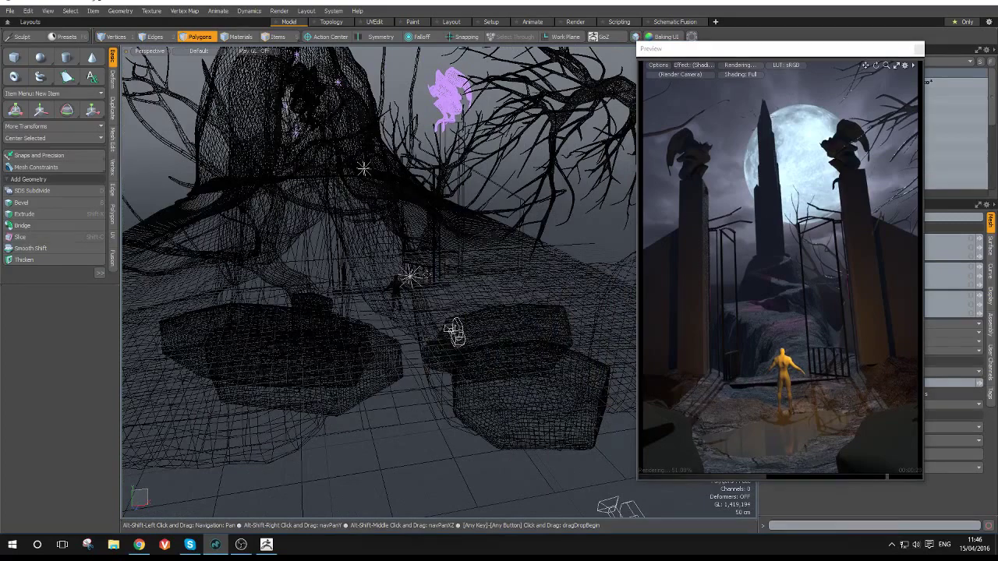
pyautogui.scroll(-5, 442, 345)
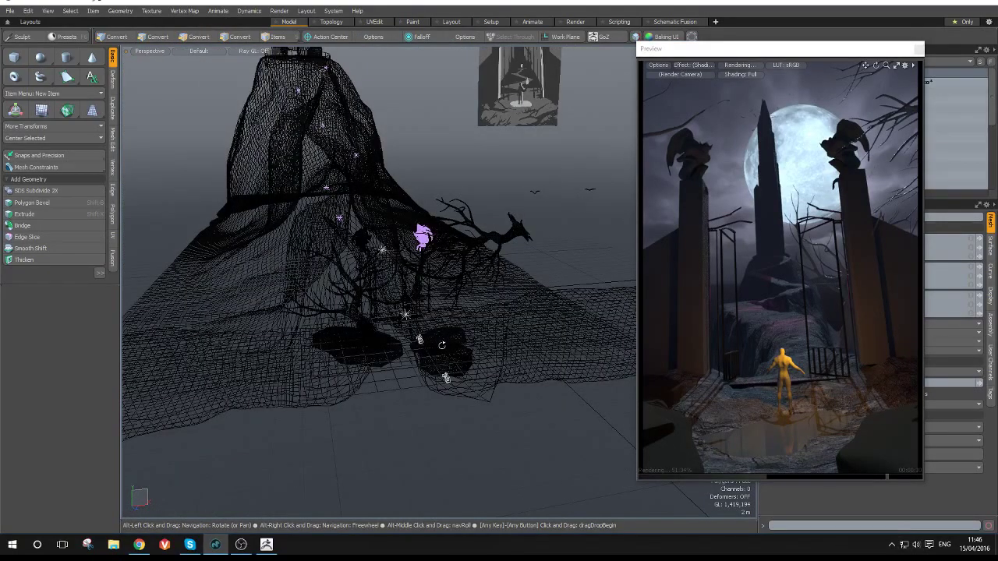
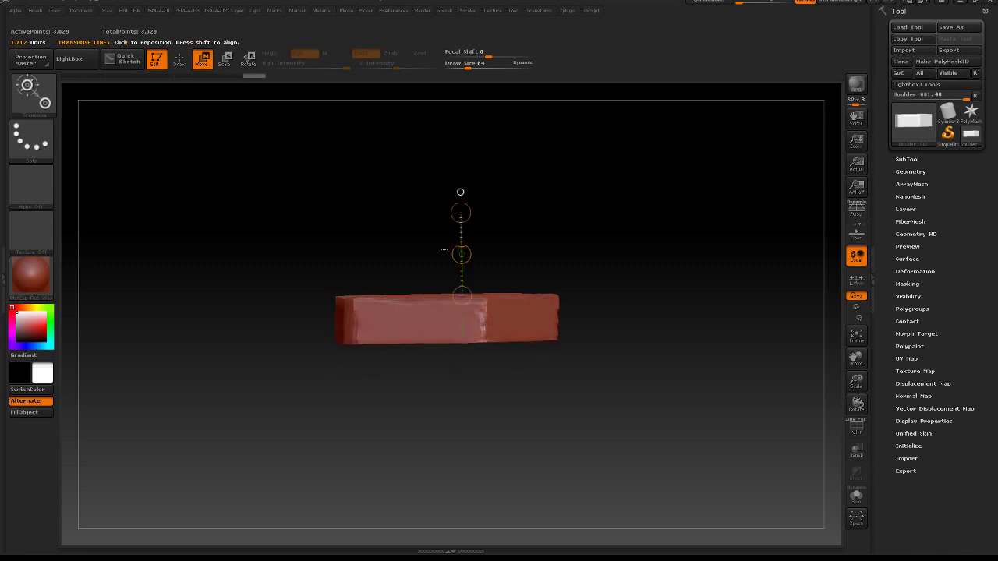
# Step: Turn off projection, set Polish to 0 and remesh the Boulder_001 slab with DynaMesh at resolution 240
pyautogui.moveTo(589, 189); pyautogui.dragTo(518, 227)
pyautogui.press('1')
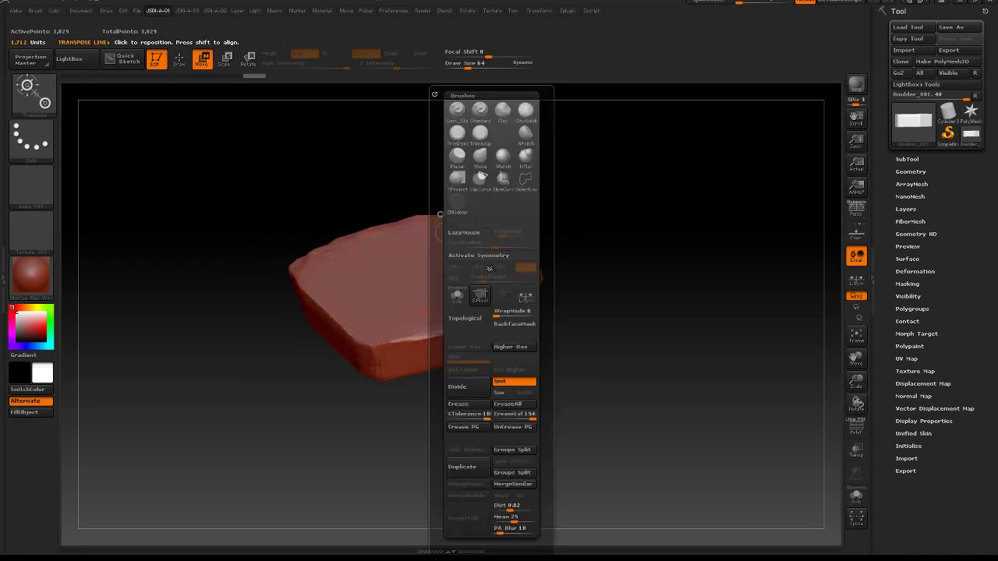
pyautogui.press('2')
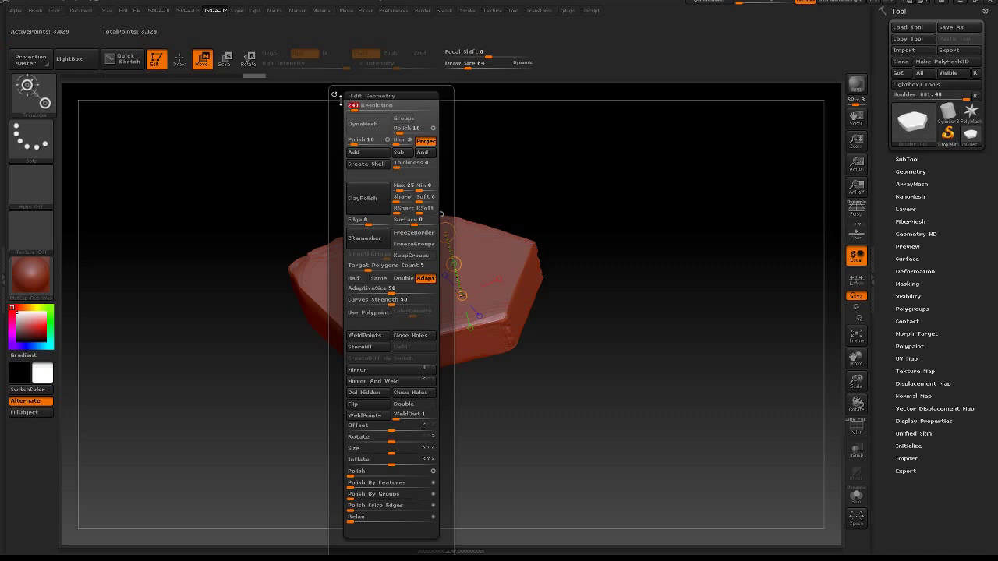
pyautogui.press('Escape')
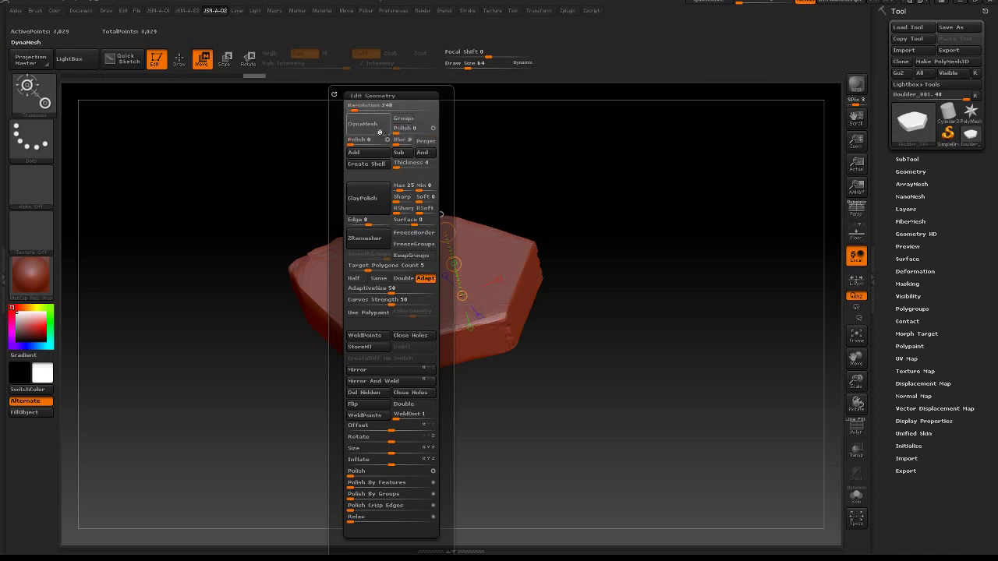
pyautogui.click(380, 132)
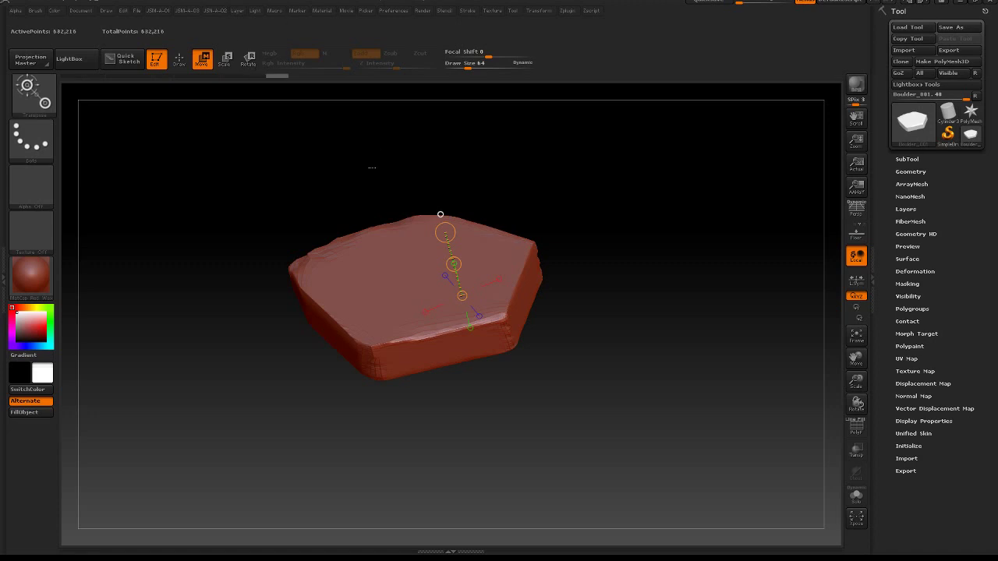
# Step: Lower the DynaMesh resolution and turn on the polyframe display to check the slab's mesh density
pyautogui.moveTo(358, 242); pyautogui.dragTo(375, 167)
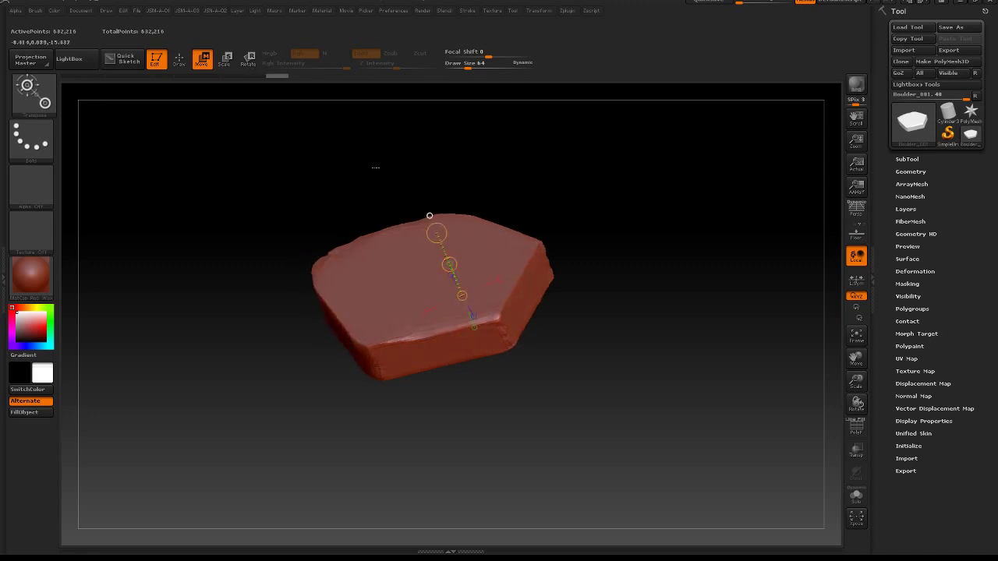
pyautogui.press('2')
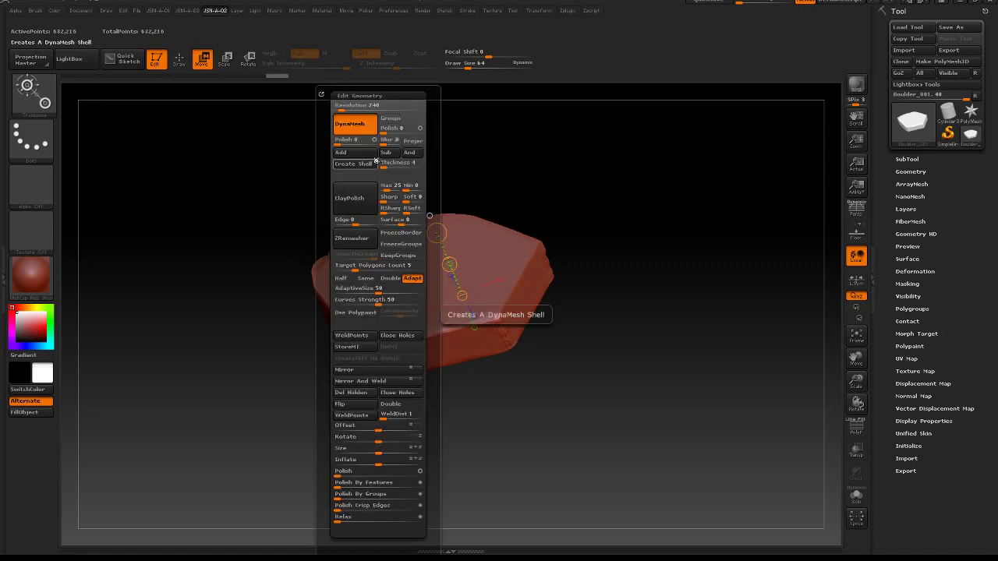
pyautogui.click(339, 106)
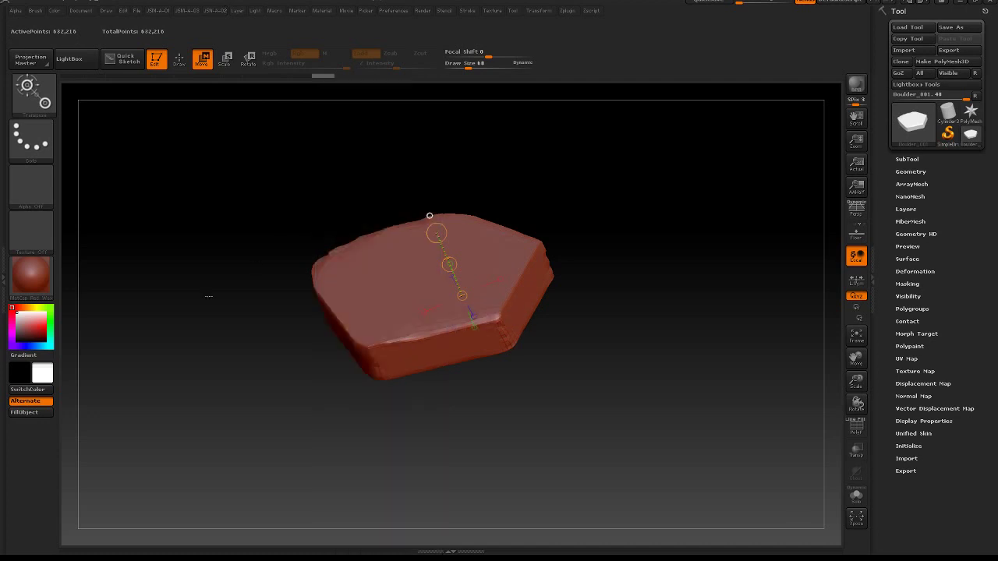
pyautogui.moveTo(221, 261); pyautogui.dragTo(274, 335)
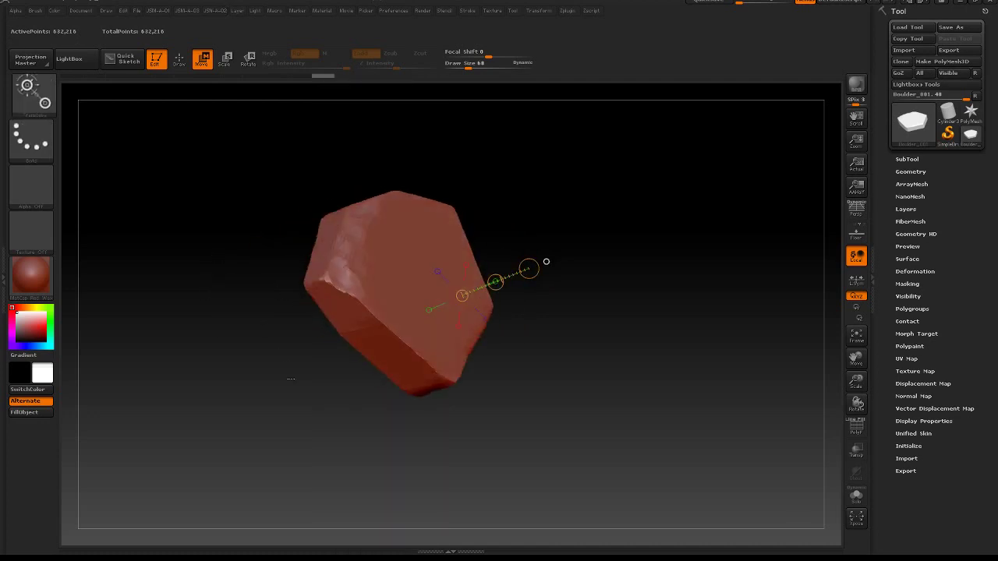
pyautogui.moveTo(289, 379); pyautogui.dragTo(250, 328)
pyautogui.hotkey('shift', 'f')
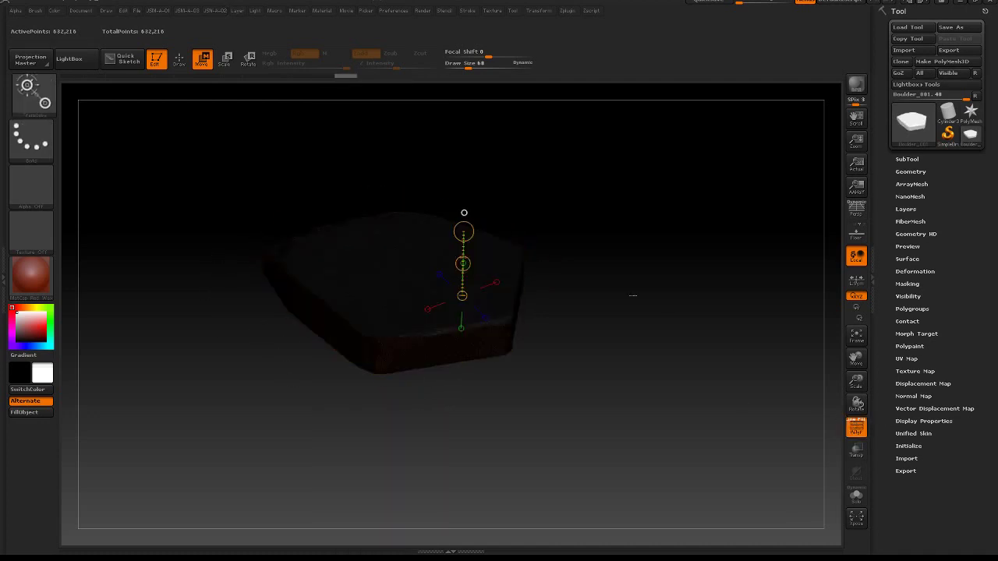
pyautogui.moveTo(631, 291); pyautogui.dragTo(675, 395)
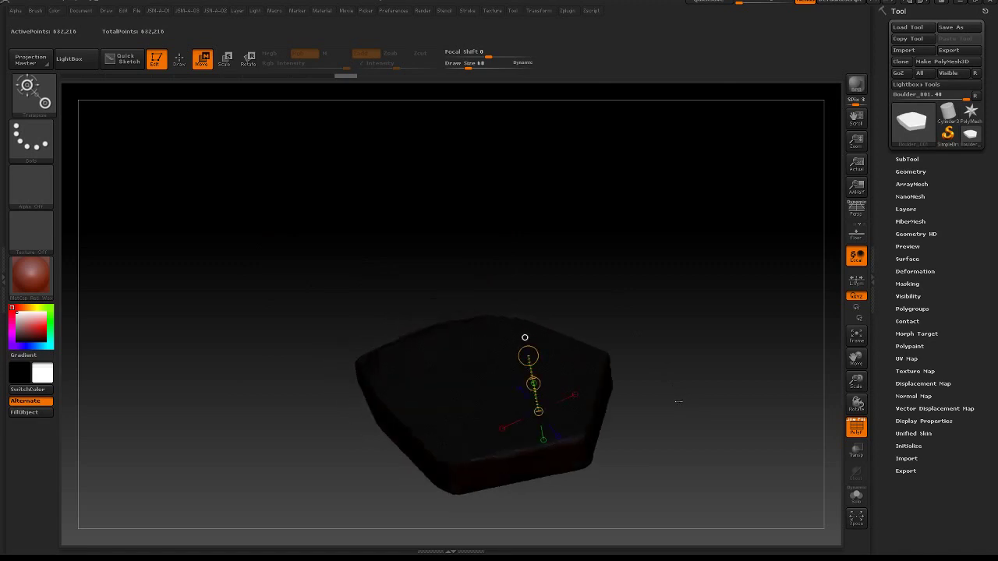
# Step: Remesh the slab with DynaMesh at resolution 16
pyautogui.press('2')
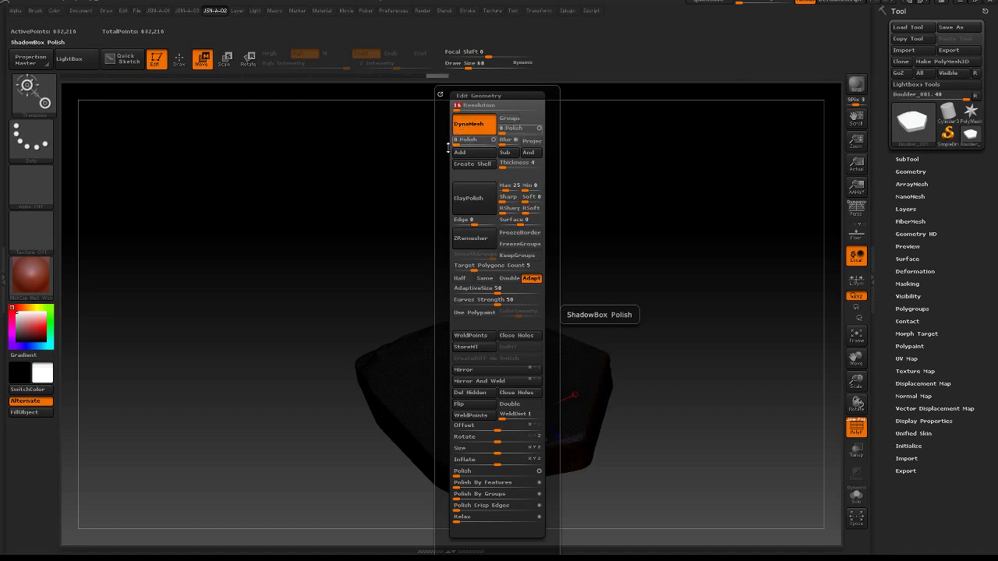
pyautogui.keyDown('ctrl'); pyautogui.moveTo(336, 211); pyautogui.dragTo(382, 260); pyautogui.keyUp('ctrl')
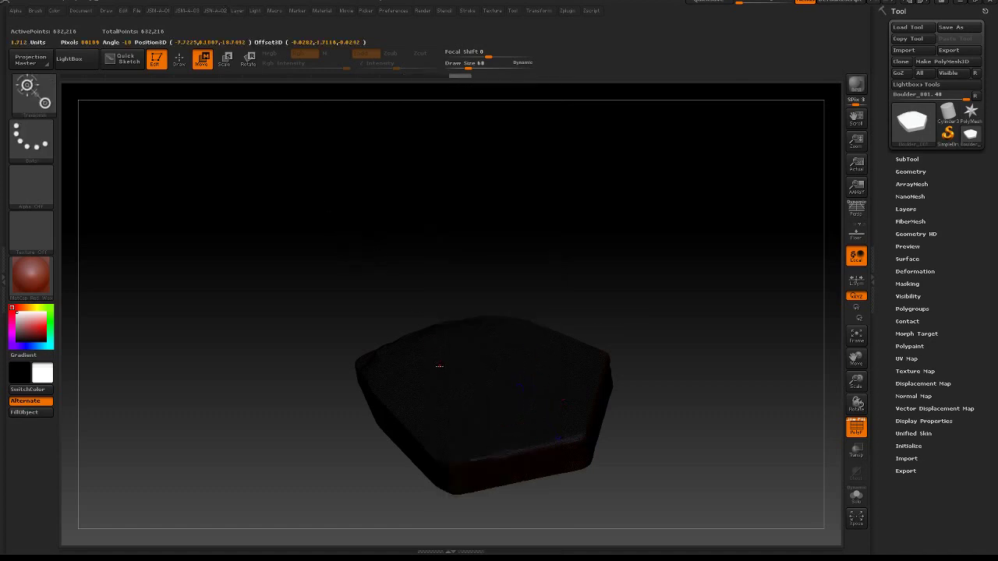
pyautogui.click(445, 360)
pyautogui.press('q')
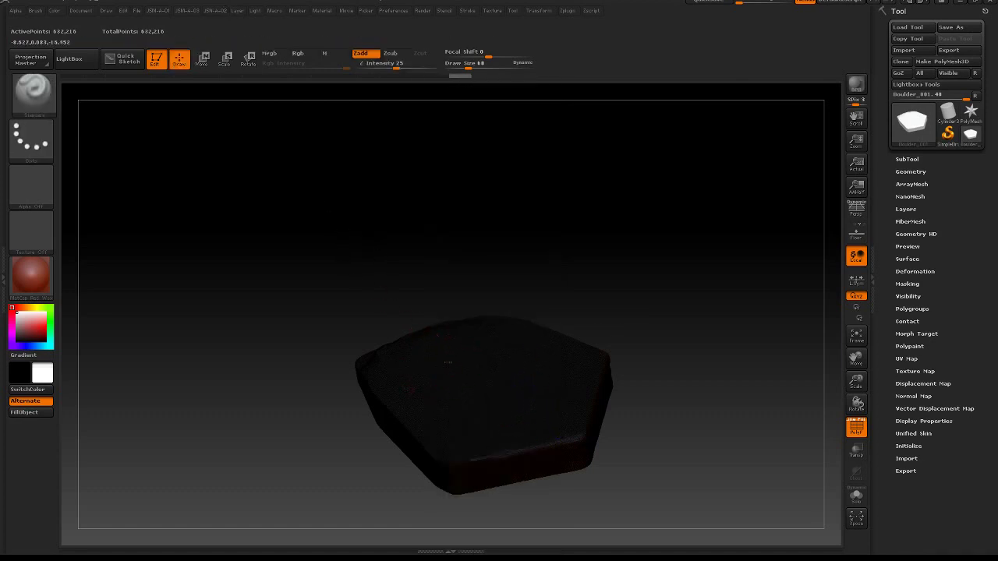
pyautogui.keyDown('ctrl'); pyautogui.moveTo(408, 261); pyautogui.dragTo(623, 248); pyautogui.keyUp('ctrl')
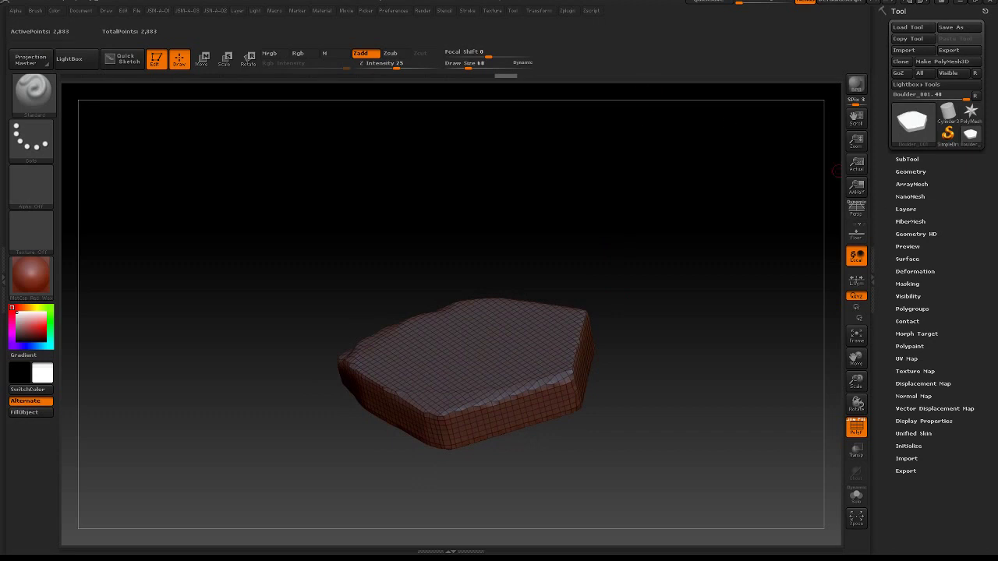
# Step: Duplicate the slab subtool and move the copy straight up so it stacks on the original
pyautogui.moveTo(604, 446); pyautogui.dragTo(666, 345)
pyautogui.click(906, 158)
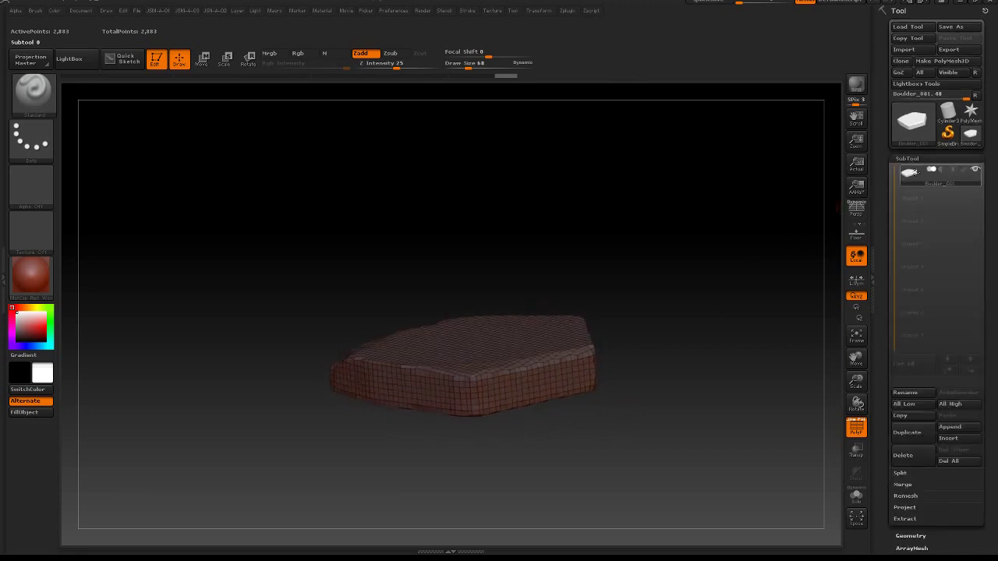
pyautogui.click(907, 432)
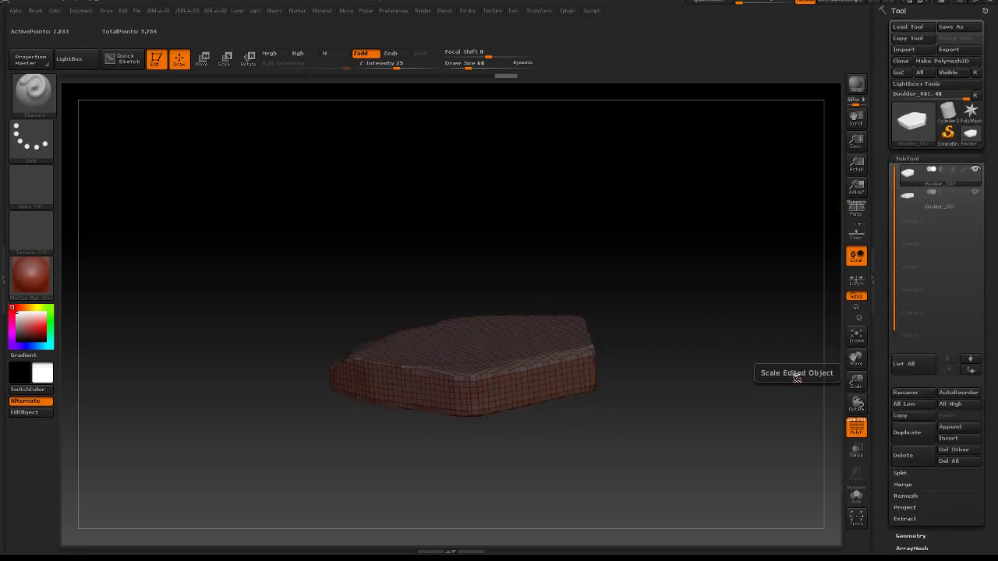
pyautogui.moveTo(632, 420); pyautogui.dragTo(648, 392)
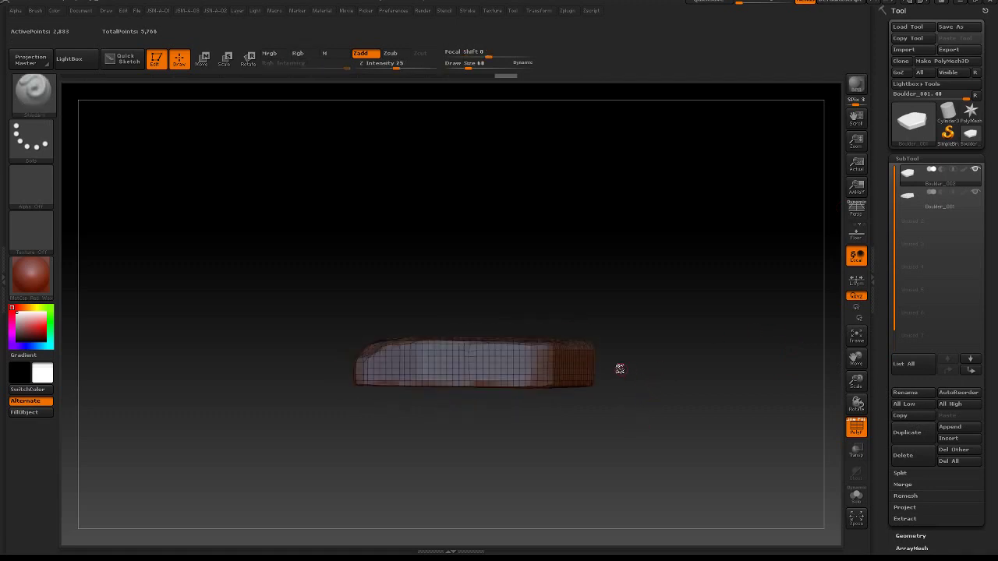
pyautogui.click(204, 59)
pyautogui.moveTo(475, 379); pyautogui.dragTo(476, 304)
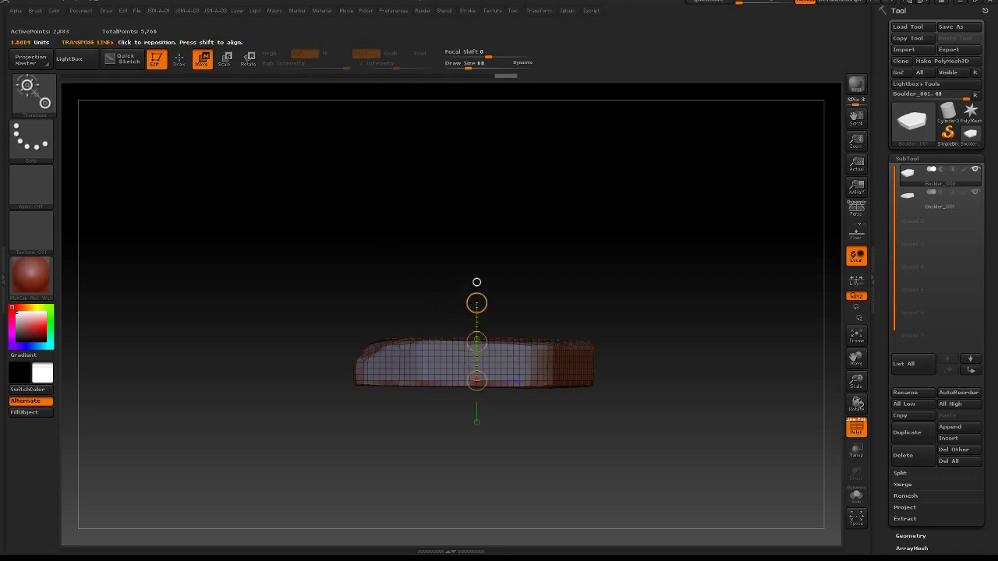
pyautogui.moveTo(476, 341); pyautogui.dragTo(476, 300)
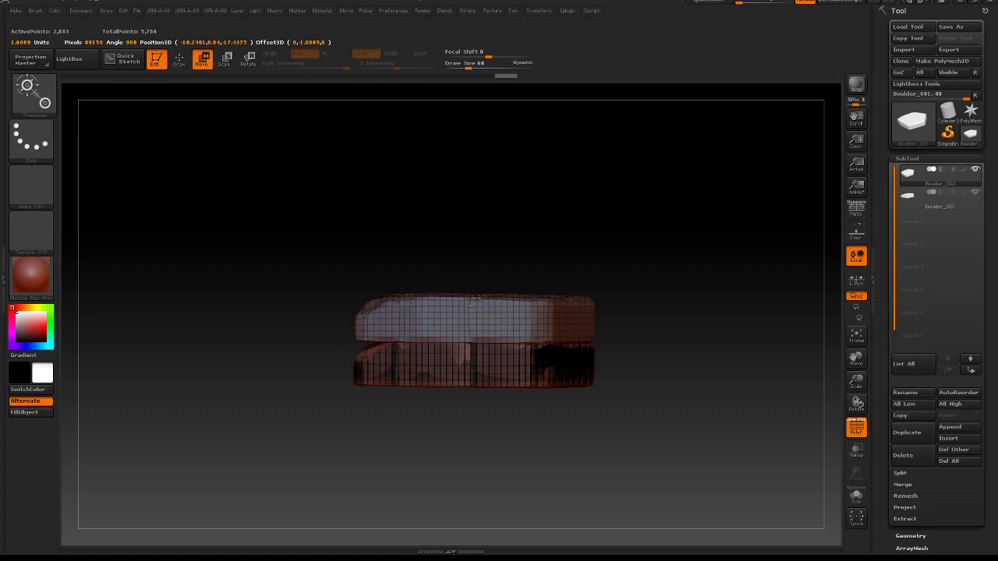
# Step: Cut an angled section off the front of the upper slab with the curve brush, exposing a ledge on the slab below
pyautogui.moveTo(515, 240); pyautogui.dragTo(733, 241)
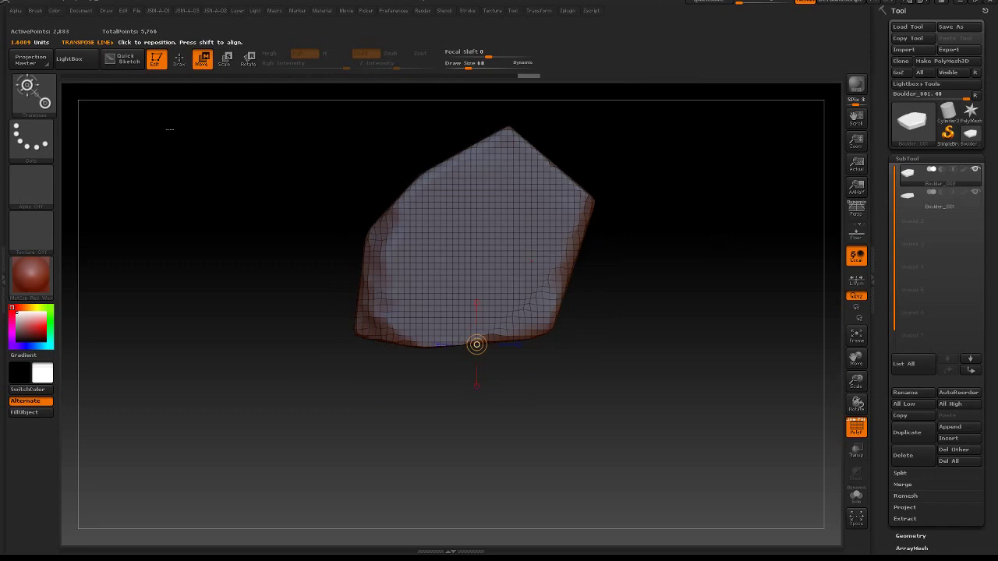
pyautogui.hotkey('ctrl', 'shift')
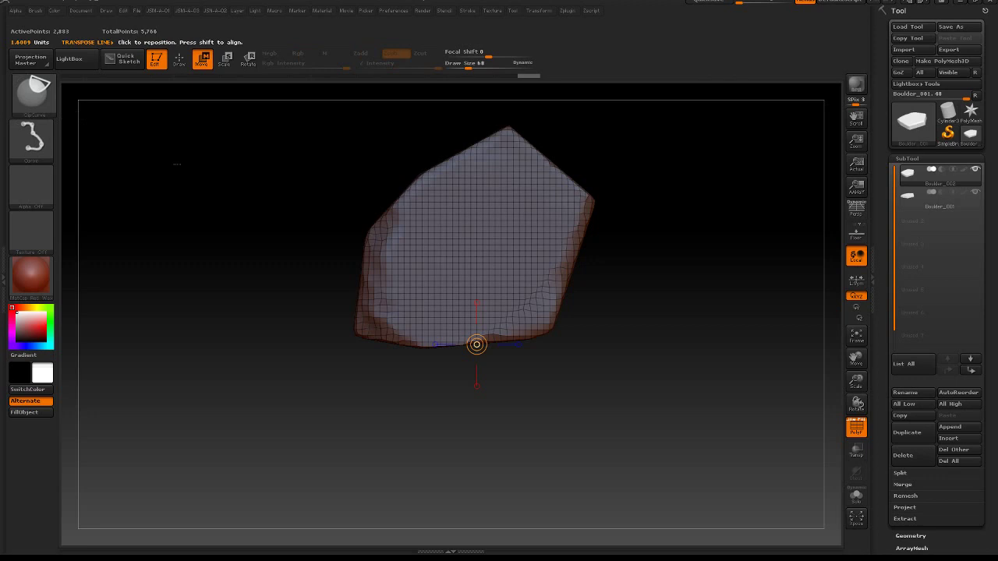
pyautogui.hotkey('ctrl', 'shift')
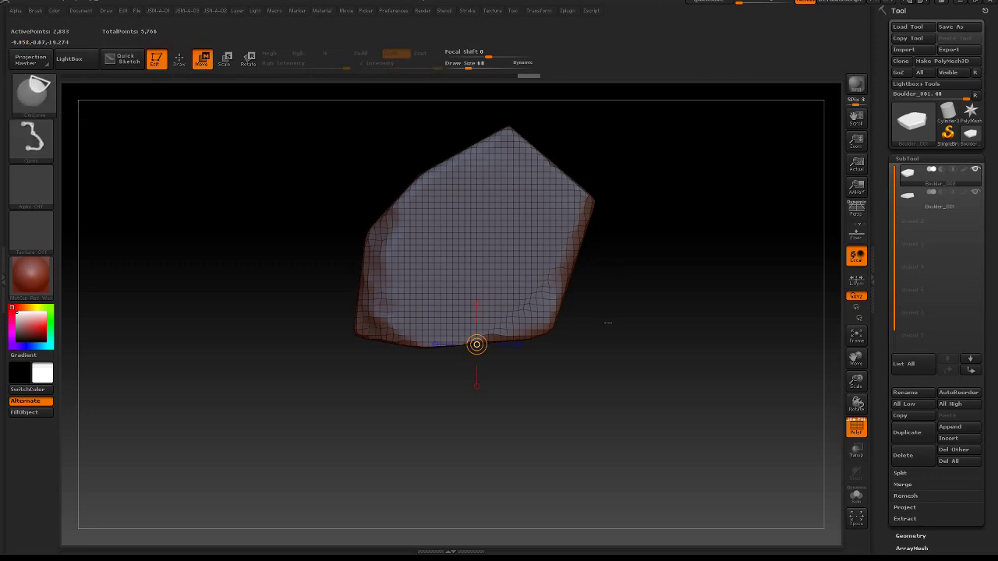
pyautogui.moveTo(546, 237)
pyautogui.keyDown('ctrl'); pyautogui.keyDown('shift'); pyautogui.mouseDown()
pyautogui.moveTo(475, 305)
pyautogui.moveTo(390, 346)
pyautogui.mouseUp(); pyautogui.keyUp('shift'); pyautogui.keyUp('ctrl')
pyautogui.press('alt')
pyautogui.moveTo(513, 495); pyautogui.dragTo(530, 421)
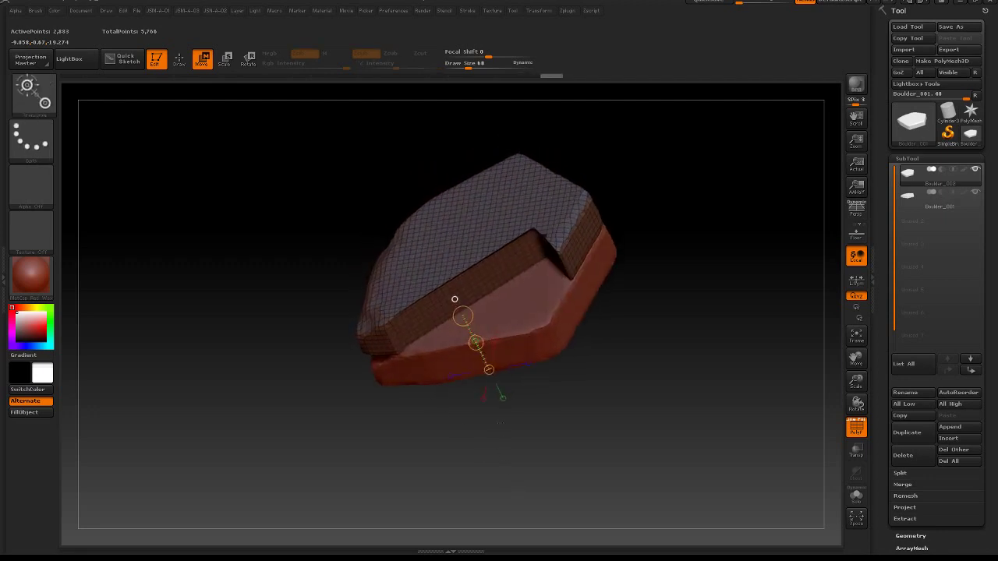
pyautogui.moveTo(680, 209)
pyautogui.mouseDown()
pyautogui.moveTo(681, 179)
pyautogui.moveTo(630, 226)
pyautogui.moveTo(639, 218)
pyautogui.moveTo(607, 272)
pyautogui.moveTo(617, 258)
pyautogui.mouseUp()
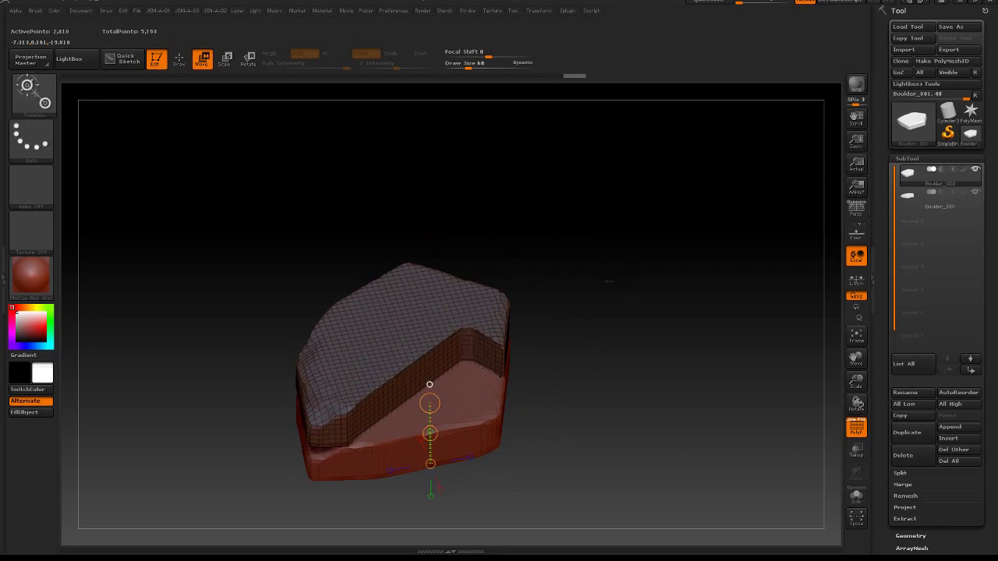
# Step: Select the lower Boulder_001 slab subtool and duplicate it for another layer
pyautogui.moveTo(617, 322); pyautogui.dragTo(616, 215)
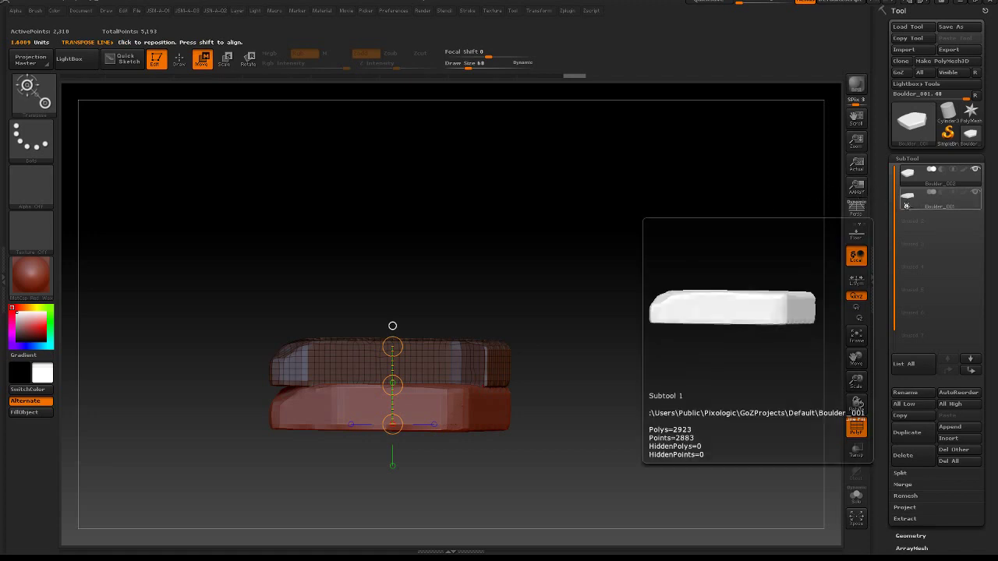
pyautogui.click(906, 205)
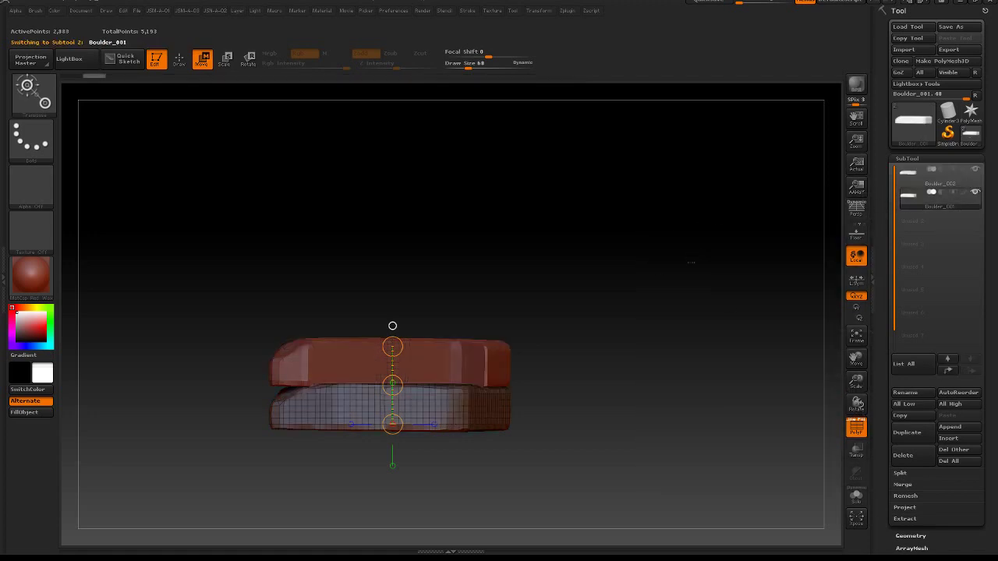
pyautogui.click(912, 434)
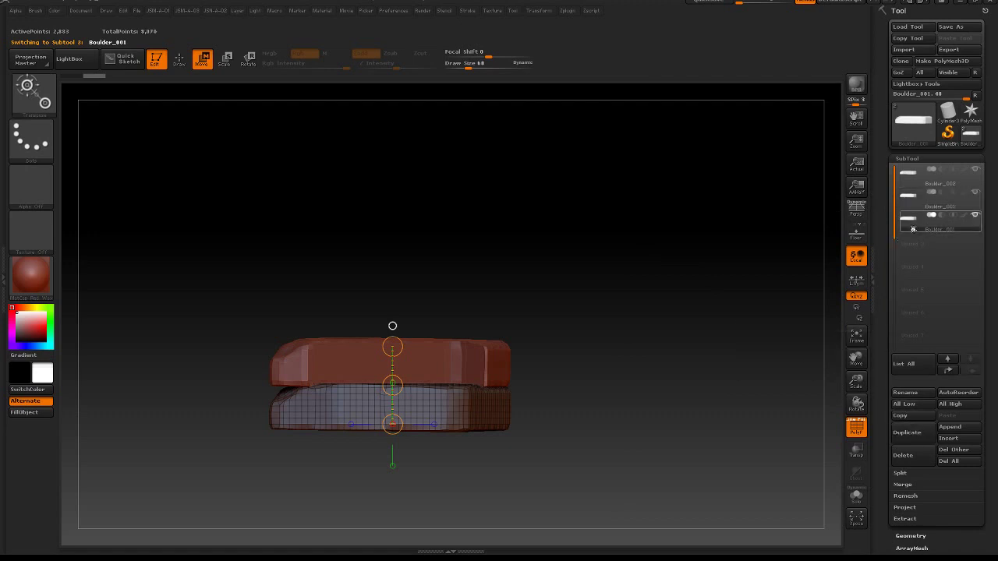
# Step: Select the Boulder_003 subtool and clip off its lower part with a horizontal clip curve
pyautogui.click(909, 200)
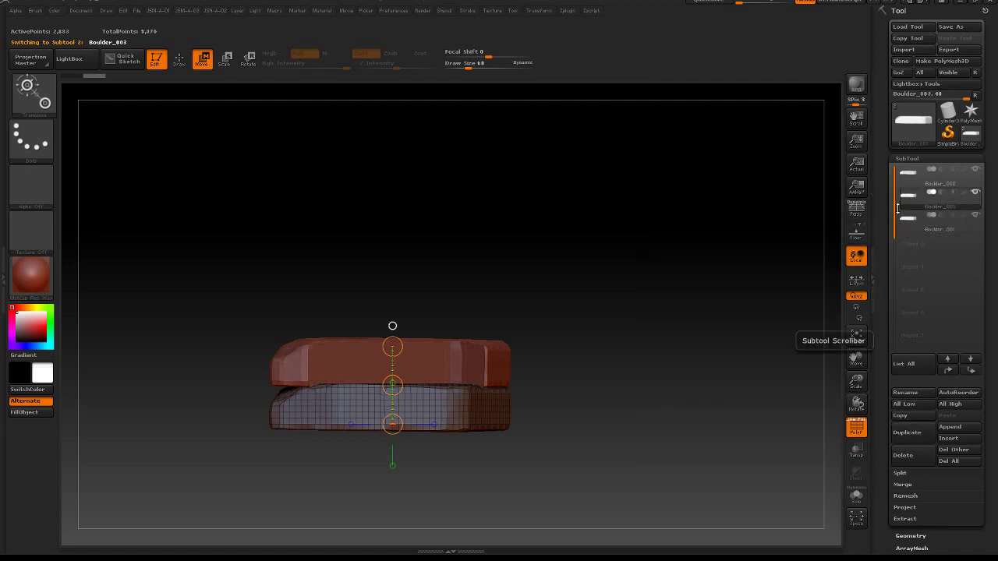
pyautogui.moveTo(629, 297)
pyautogui.mouseDown()
pyautogui.moveTo(633, 338)
pyautogui.moveTo(630, 310)
pyautogui.mouseUp()
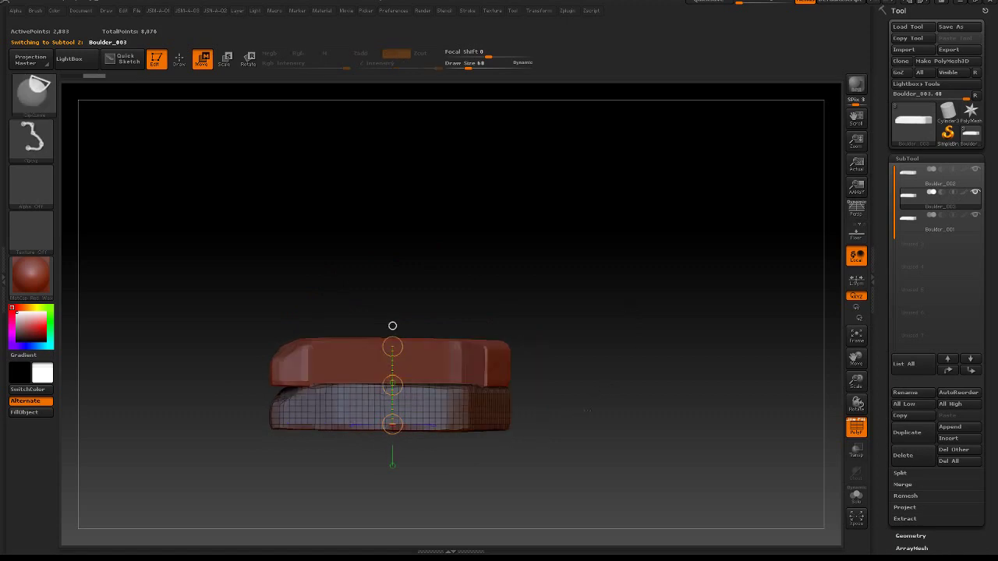
pyautogui.keyDown('ctrl'); pyautogui.keyDown('shift'); pyautogui.moveTo(585, 411); pyautogui.dragTo(261, 412); pyautogui.keyUp('shift'); pyautogui.keyUp('ctrl')
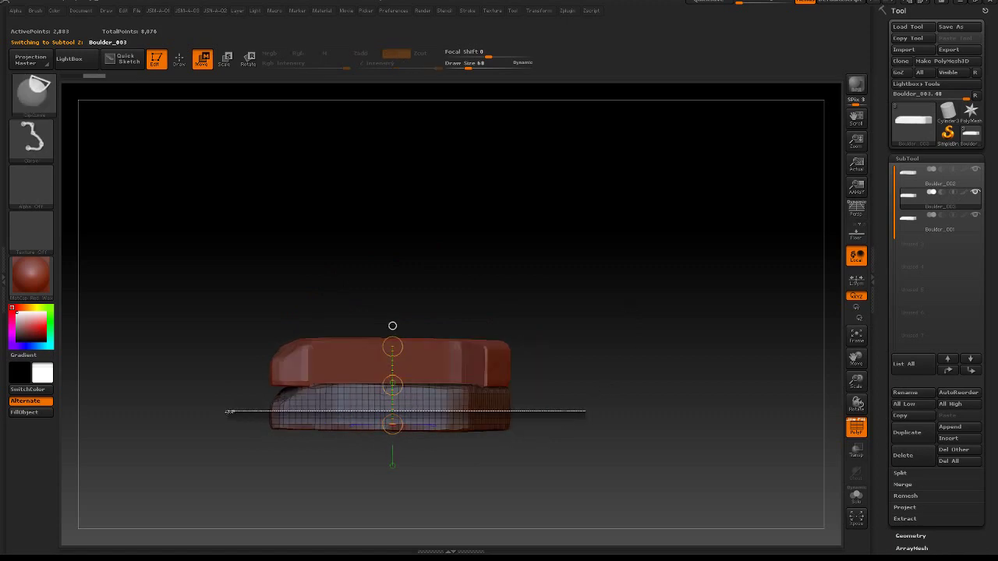
pyautogui.keyDown('ctrl'); pyautogui.keyDown('shift'); pyautogui.moveTo(230, 411); pyautogui.dragTo(229, 411); pyautogui.keyUp('shift'); pyautogui.keyUp('ctrl')
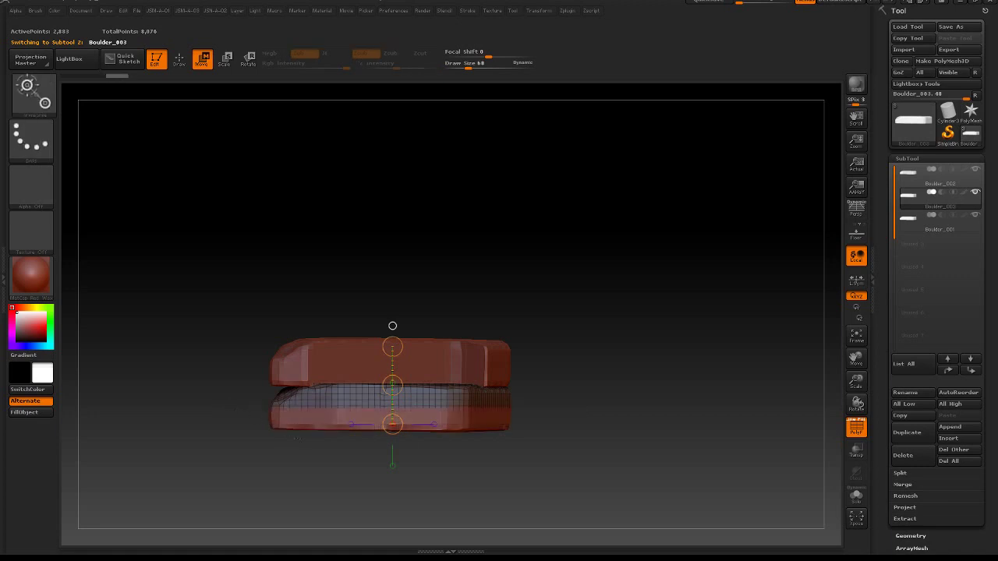
# Step: Move the clipped slab upward so it overlaps the lower part of the upper slab
pyautogui.moveTo(589, 265)
pyautogui.mouseDown()
pyautogui.moveTo(577, 314)
pyautogui.moveTo(560, 296)
pyautogui.mouseUp()
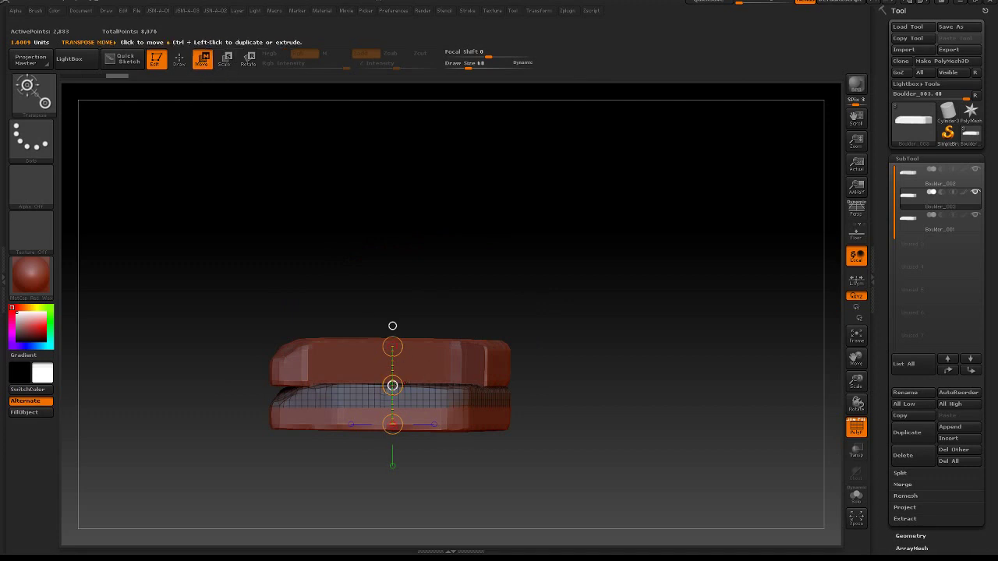
pyautogui.moveTo(392, 386); pyautogui.dragTo(394, 366)
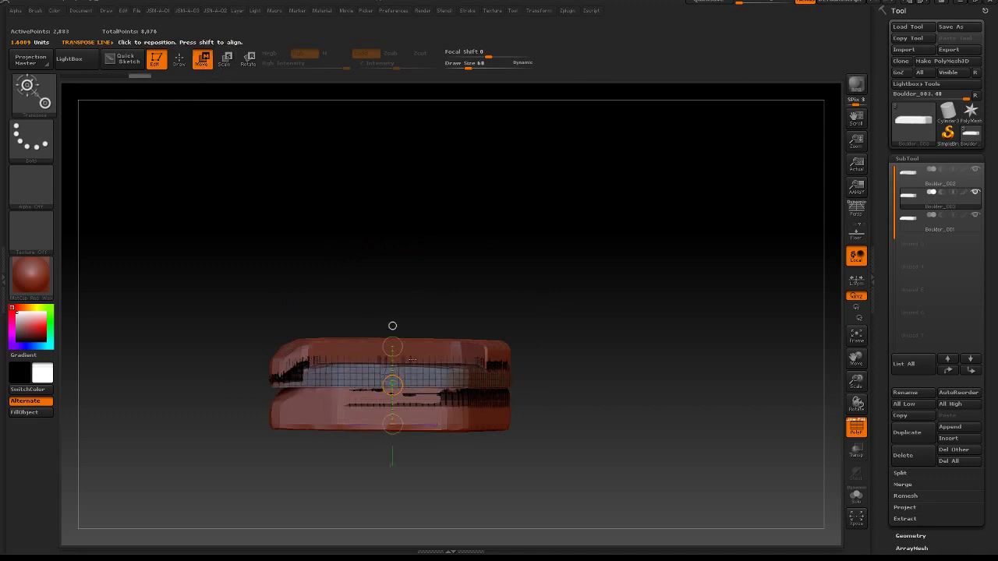
pyautogui.moveTo(393, 326); pyautogui.dragTo(389, 356)
pyautogui.moveTo(605, 335); pyautogui.dragTo(592, 316)
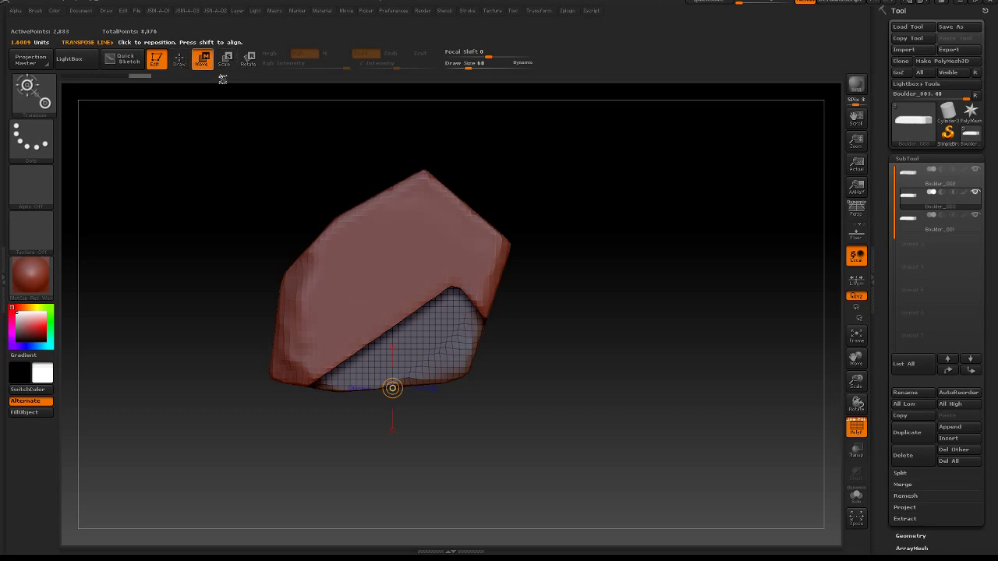
# Step: Stretch the middle slab lengthwise so it extends beyond the upper slab at both ends
pyautogui.moveTo(392, 388)
pyautogui.mouseDown()
pyautogui.moveTo(404, 325)
pyautogui.moveTo(301, 388)
pyautogui.mouseUp()
pyautogui.hotkey('ctrl', 'z')
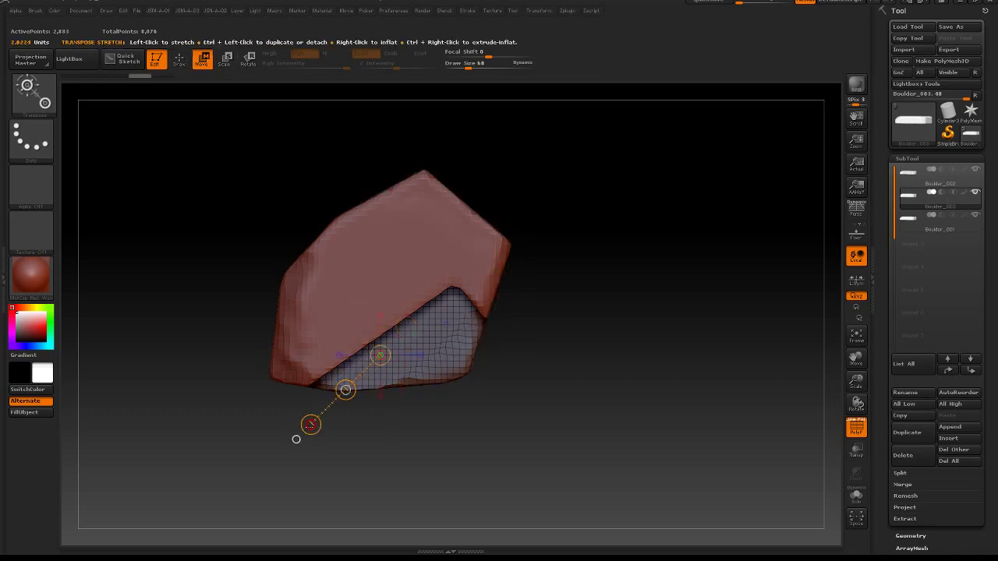
pyautogui.moveTo(310, 424); pyautogui.dragTo(308, 432)
pyautogui.moveTo(394, 328)
pyautogui.mouseDown()
pyautogui.moveTo(426, 414)
pyautogui.moveTo(416, 452)
pyautogui.mouseUp()
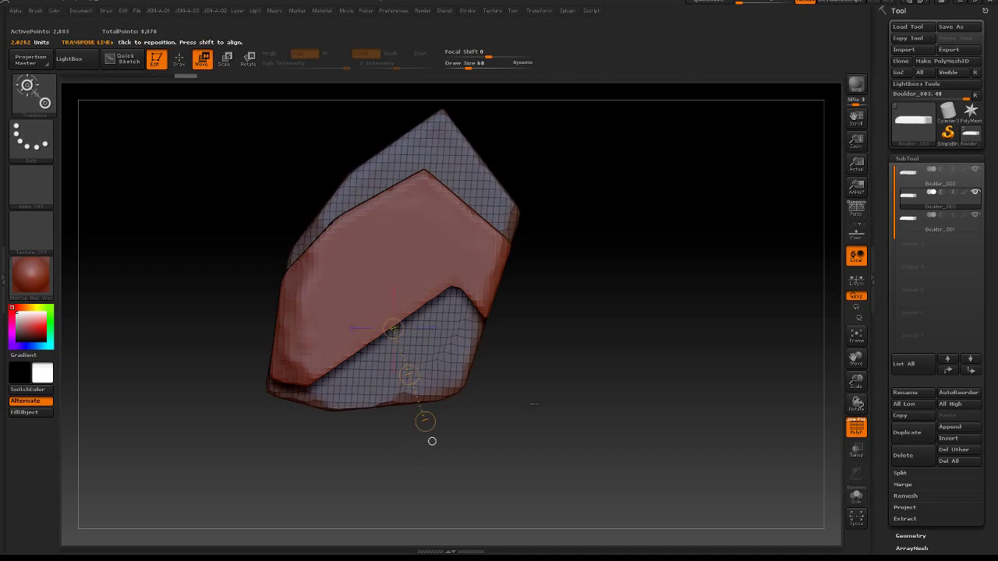
# Step: Clip the protruding upper edges of the middle slab with diagonal cuts, leaving a pointed corner beyond the top slab
pyautogui.moveTo(534, 404); pyautogui.dragTo(527, 299)
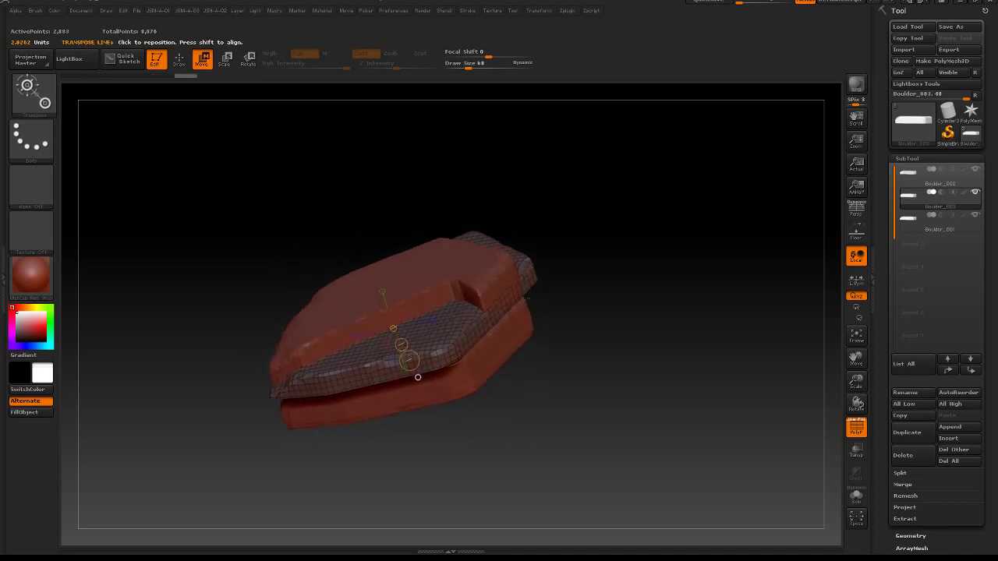
pyautogui.moveTo(418, 377); pyautogui.dragTo(332, 504)
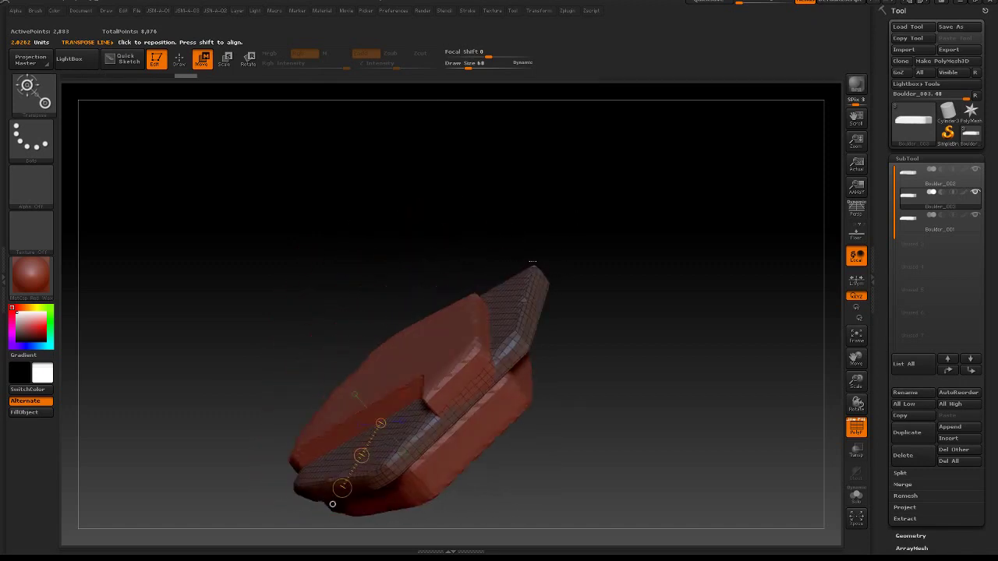
pyautogui.moveTo(533, 261)
pyautogui.mouseDown()
pyautogui.moveTo(555, 321)
pyautogui.moveTo(571, 296)
pyautogui.mouseUp()
pyautogui.moveTo(527, 344)
pyautogui.keyDown('ctrl'); pyautogui.keyDown('shift'); pyautogui.mouseDown()
pyautogui.moveTo(381, 218)
pyautogui.moveTo(556, 200)
pyautogui.moveTo(621, 395)
pyautogui.moveTo(439, 249)
pyautogui.moveTo(509, 388)
pyautogui.moveTo(543, 372)
pyautogui.moveTo(533, 387)
pyautogui.mouseUp(); pyautogui.keyUp('shift'); pyautogui.keyUp('ctrl')
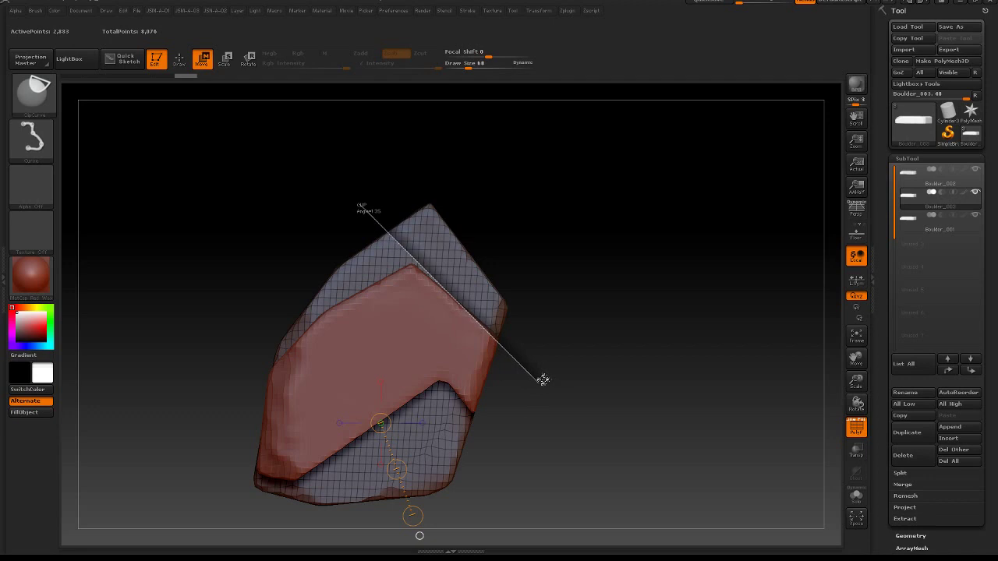
pyautogui.moveTo(545, 377)
pyautogui.keyDown('ctrl'); pyautogui.keyDown('shift'); pyautogui.mouseDown()
pyautogui.moveTo(563, 361)
pyautogui.moveTo(554, 413)
pyautogui.mouseUp(); pyautogui.keyUp('shift'); pyautogui.keyUp('ctrl')
pyautogui.moveTo(234, 370)
pyautogui.keyDown('ctrl'); pyautogui.keyDown('shift'); pyautogui.mouseDown()
pyautogui.moveTo(335, 312)
pyautogui.moveTo(440, 231)
pyautogui.mouseUp(); pyautogui.keyUp('shift'); pyautogui.keyUp('ctrl')
pyautogui.moveTo(569, 312)
pyautogui.mouseDown()
pyautogui.moveTo(557, 249)
pyautogui.moveTo(601, 312)
pyautogui.moveTo(554, 297)
pyautogui.moveTo(510, 208)
pyautogui.moveTo(554, 300)
pyautogui.moveTo(518, 314)
pyautogui.moveTo(528, 279)
pyautogui.moveTo(554, 285)
pyautogui.moveTo(557, 274)
pyautogui.moveTo(424, 323)
pyautogui.mouseUp()
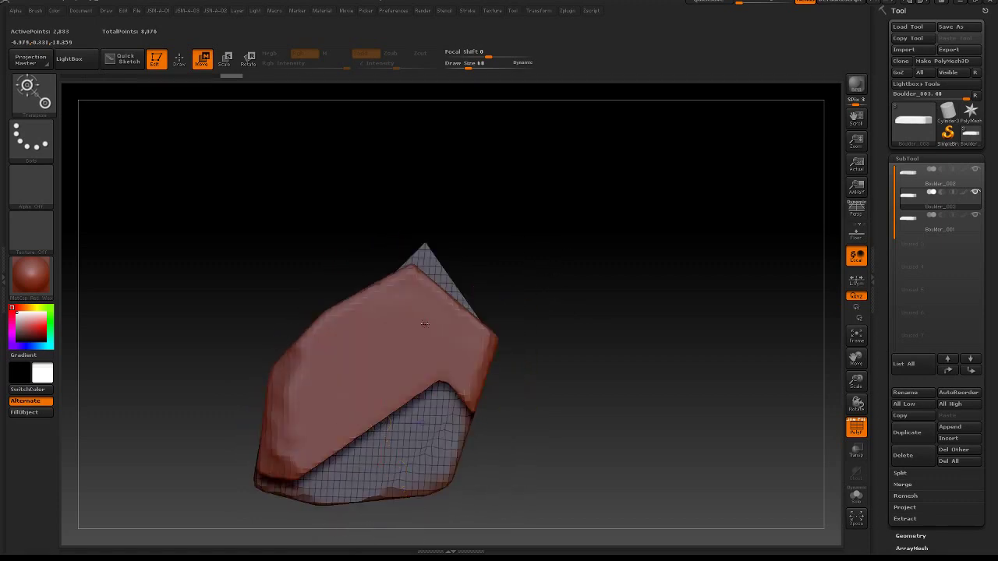
# Step: Clip the peak off the Boulder_002 top slab with a diagonal cut and reduce the draw size to 9
pyautogui.keyDown('alt'); pyautogui.click(494, 336); pyautogui.keyUp('alt')
pyautogui.moveTo(382, 234)
pyautogui.keyDown('ctrl'); pyautogui.keyDown('shift'); pyautogui.mouseDown()
pyautogui.moveTo(490, 361)
pyautogui.moveTo(530, 305)
pyautogui.moveTo(506, 339)
pyautogui.mouseUp(); pyautogui.keyUp('shift'); pyautogui.keyUp('ctrl')
pyautogui.press('space')
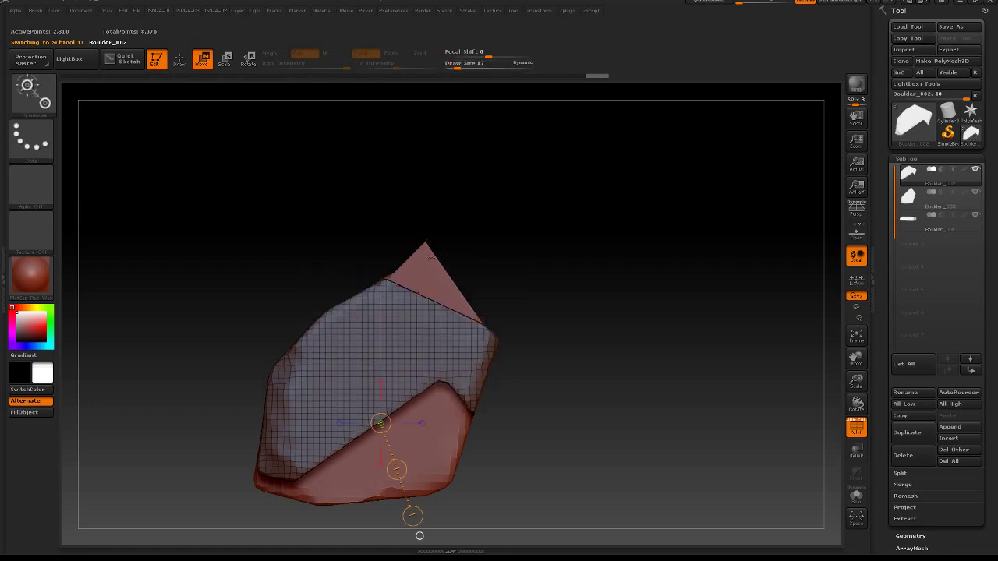
pyautogui.press('space')
# Step: Select the Boulder_003 middle slab and trim back its exposed pointed corner with diagonal clip curves
pyautogui.keyDown('alt'); pyautogui.click(421, 259); pyautogui.keyUp('alt')
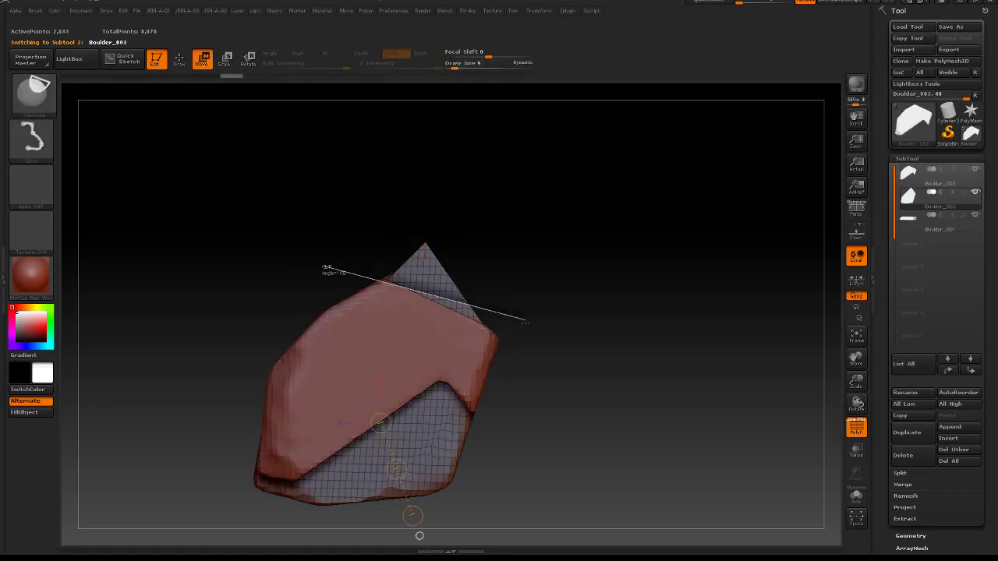
pyautogui.moveTo(525, 322)
pyautogui.keyDown('ctrl'); pyautogui.keyDown('shift'); pyautogui.mouseDown()
pyautogui.moveTo(622, 305)
pyautogui.moveTo(601, 292)
pyautogui.moveTo(580, 302)
pyautogui.moveTo(590, 295)
pyautogui.mouseUp(); pyautogui.keyUp('shift'); pyautogui.keyUp('ctrl')
pyautogui.keyDown('ctrl'); pyautogui.keyDown('shift'); pyautogui.moveTo(379, 223); pyautogui.dragTo(531, 366); pyautogui.keyUp('shift'); pyautogui.keyUp('ctrl')
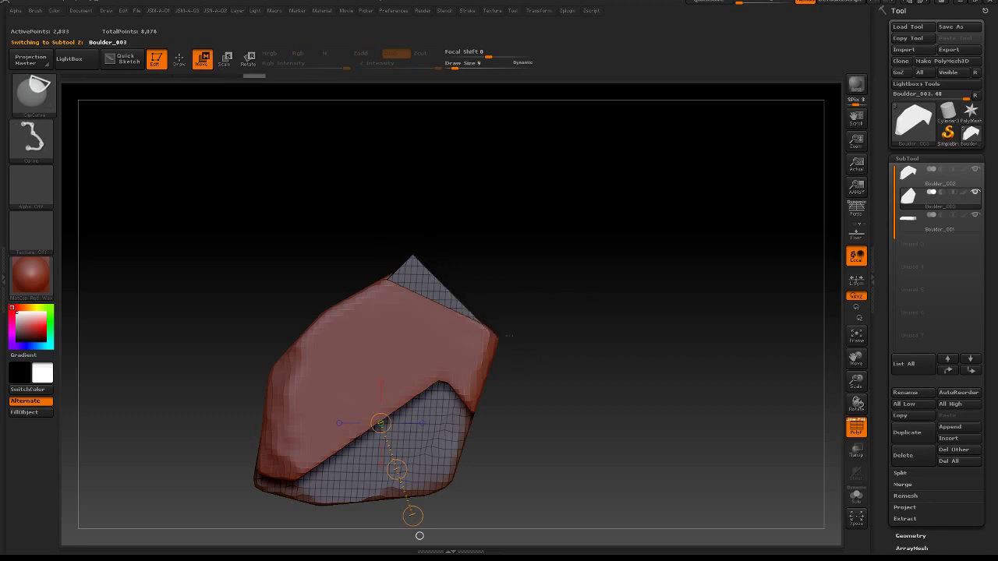
pyautogui.keyDown('ctrl'); pyautogui.keyDown('shift'); pyautogui.moveTo(344, 268); pyautogui.dragTo(464, 272); pyautogui.keyUp('shift'); pyautogui.keyUp('ctrl')
pyautogui.moveTo(546, 273); pyautogui.dragTo(538, 303)
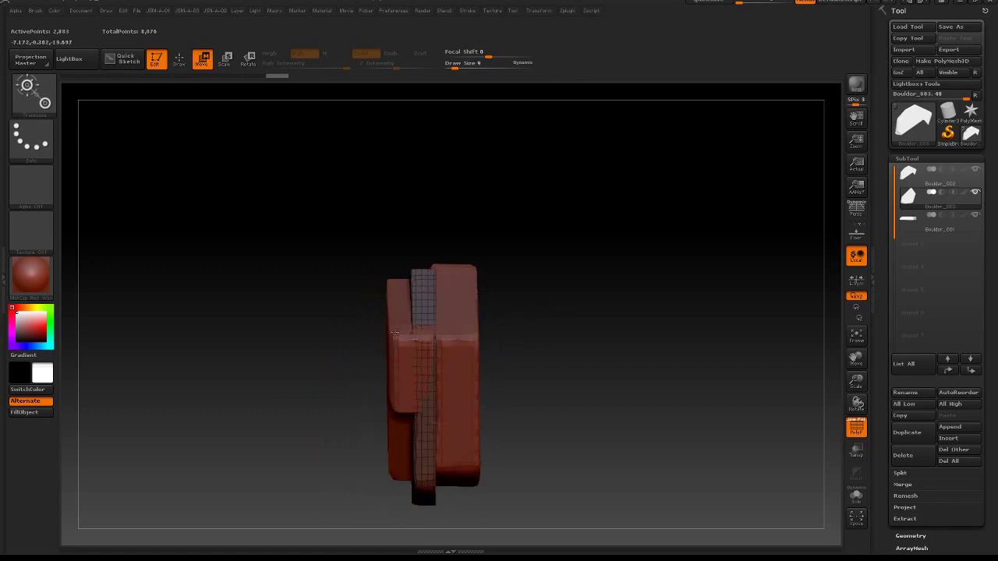
# Step: Select Boulder_002 and clip away its inner thickness from the side, flush with the face of the middle slab
pyautogui.keyDown('alt'); pyautogui.click(395, 334); pyautogui.keyUp('alt')
pyautogui.hotkey('ctrl', 'shift')
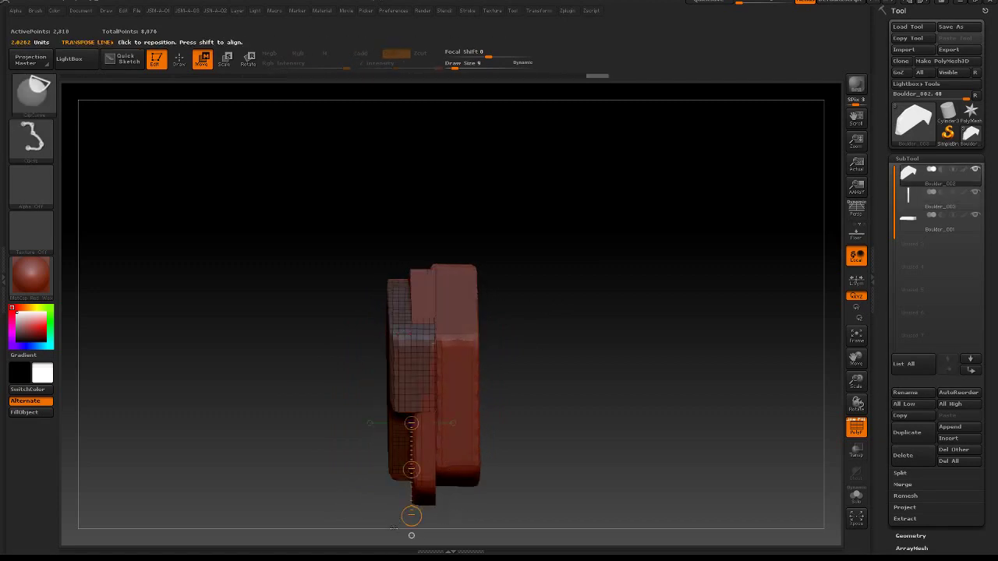
pyautogui.moveTo(402, 488); pyautogui.dragTo(375, 549)
pyautogui.keyDown('ctrl'); pyautogui.keyDown('shift'); pyautogui.moveTo(412, 258); pyautogui.dragTo(412, 516); pyautogui.keyUp('shift'); pyautogui.keyUp('ctrl')
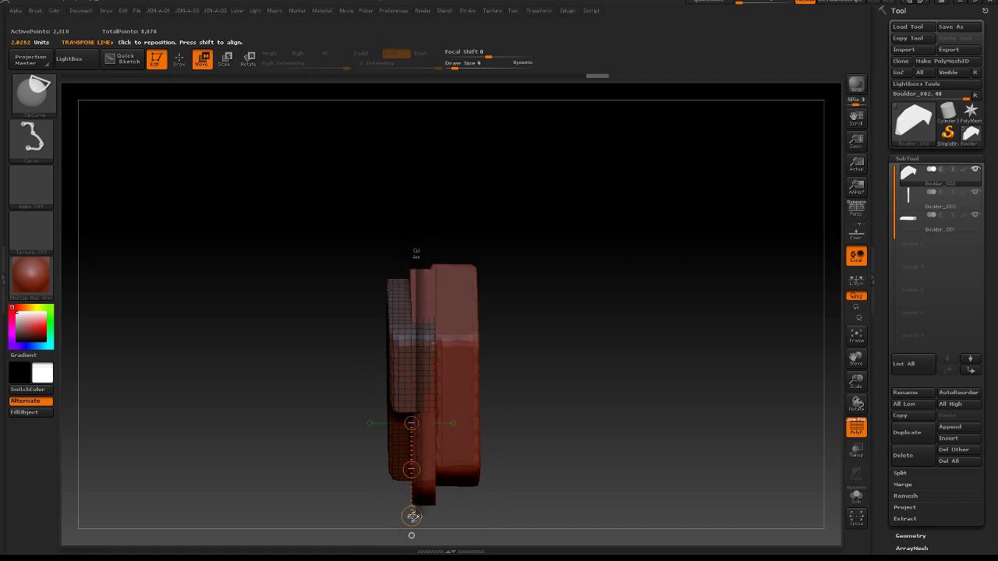
pyautogui.moveTo(441, 487); pyautogui.dragTo(566, 265)
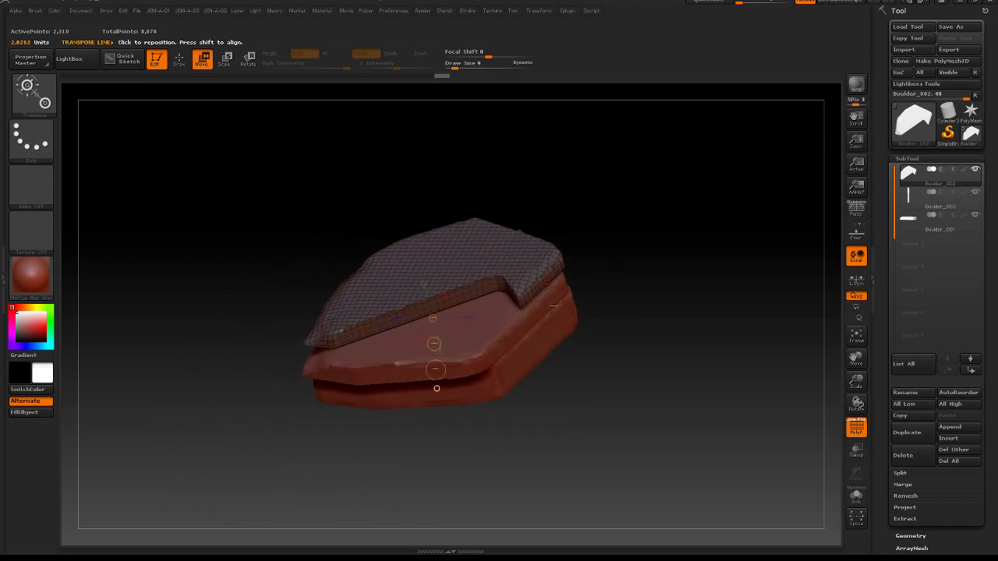
pyautogui.moveTo(552, 305); pyautogui.dragTo(625, 272)
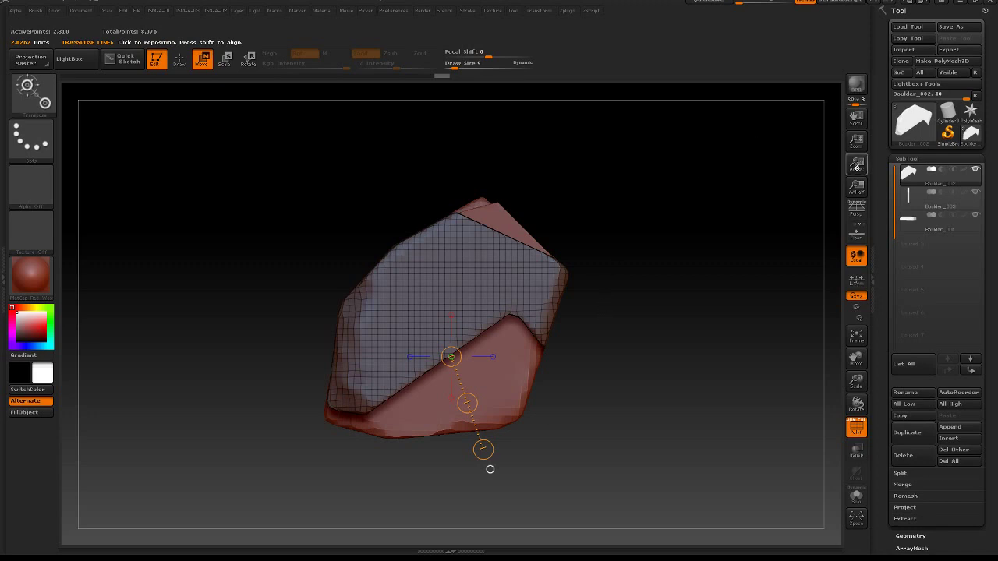
pyautogui.moveTo(655, 318); pyautogui.dragTo(654, 318)
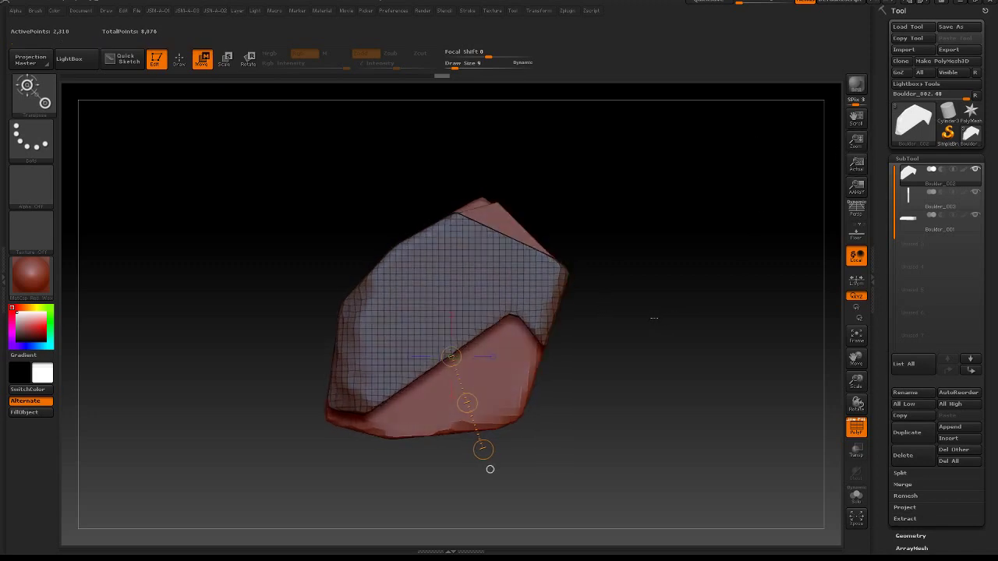
# Step: Merge the three slabs down into a single subtool and bring up the mask and polygroup options
pyautogui.click(902, 486)
pyautogui.click(906, 495)
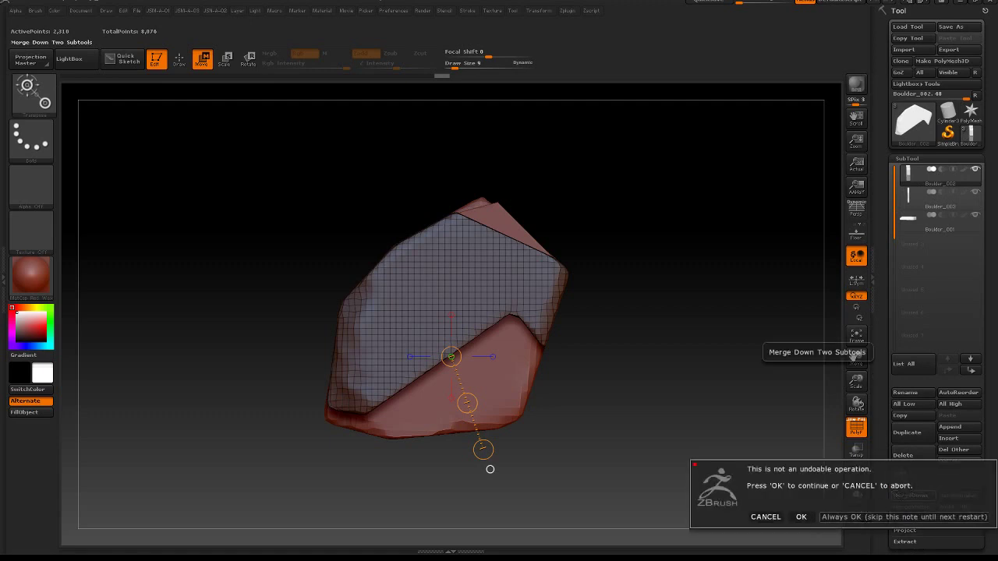
pyautogui.click(904, 517)
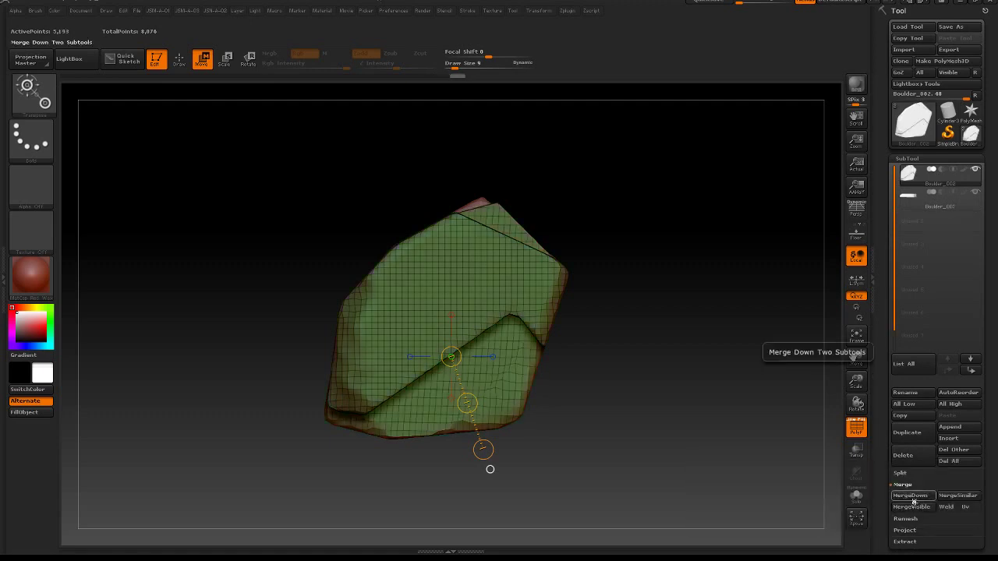
pyautogui.hotkey('ctrl', 'g')
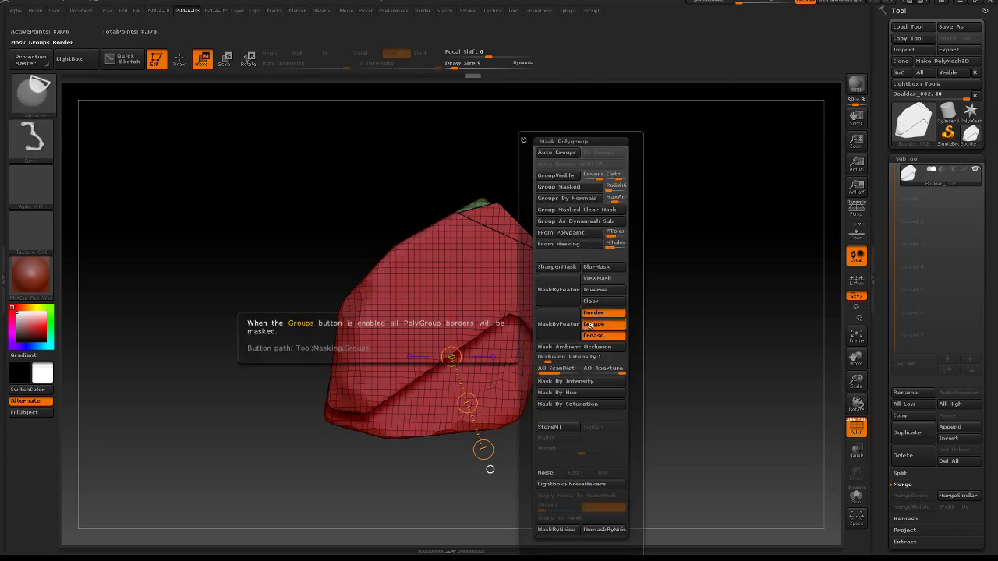
# Step: Start saving the tool under a new location and browse to the Models folder of Artstation_3D Environment Art Challenge
pyautogui.click(943, 30)
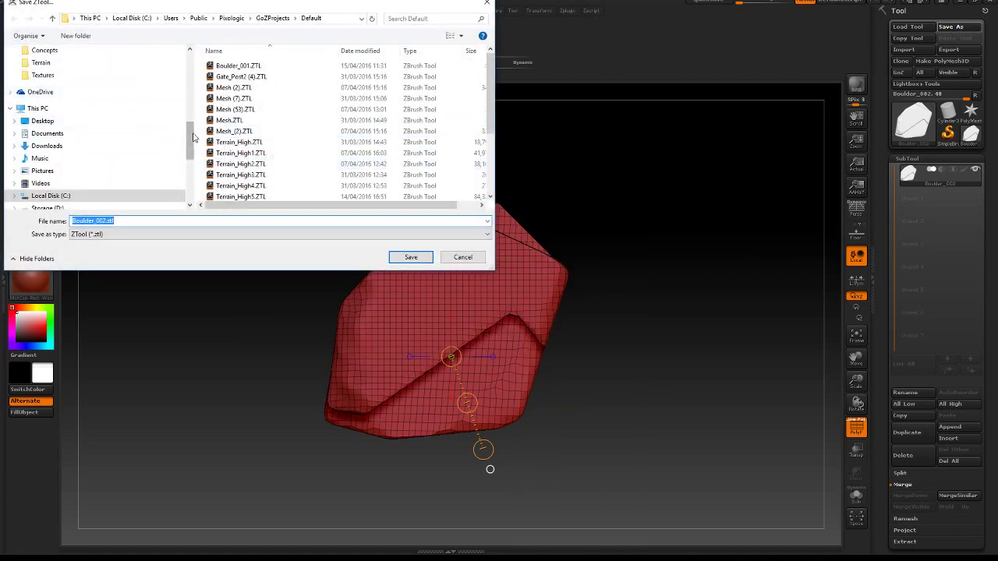
pyautogui.scroll(5, 143, 143)
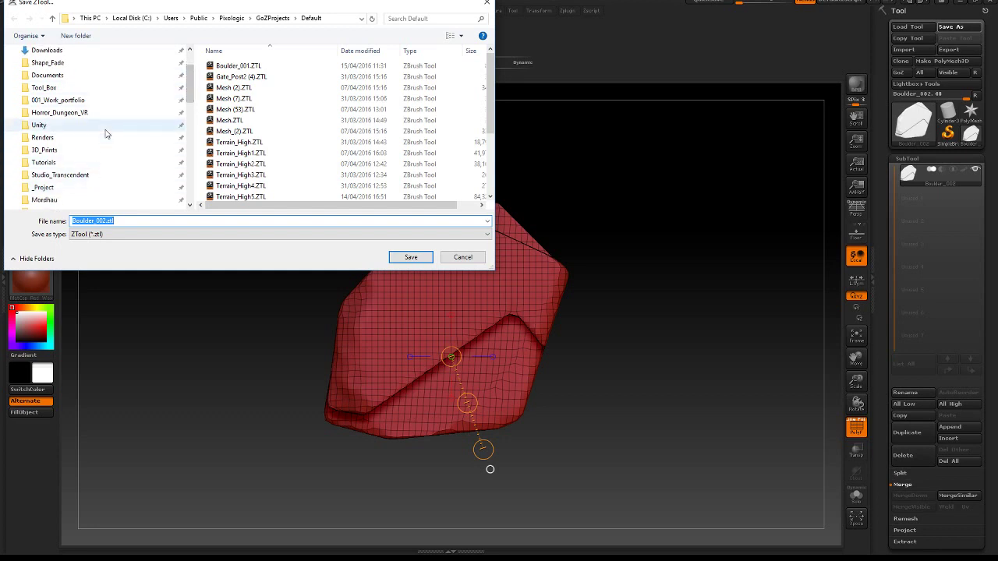
pyautogui.scroll(1, 97, 129)
pyautogui.scroll(-4, 78, 120)
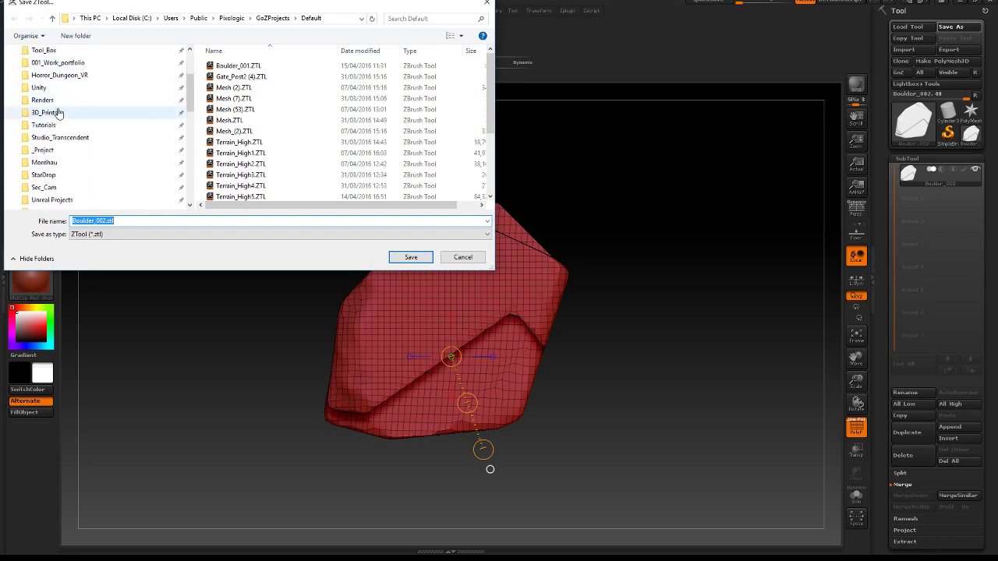
pyautogui.click(65, 140)
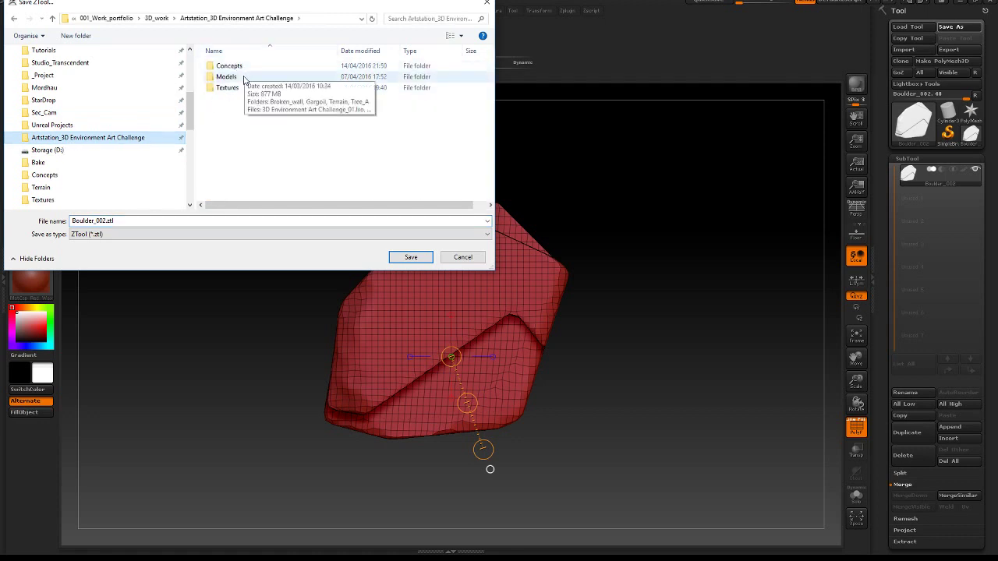
pyautogui.doubleClick(244, 78)
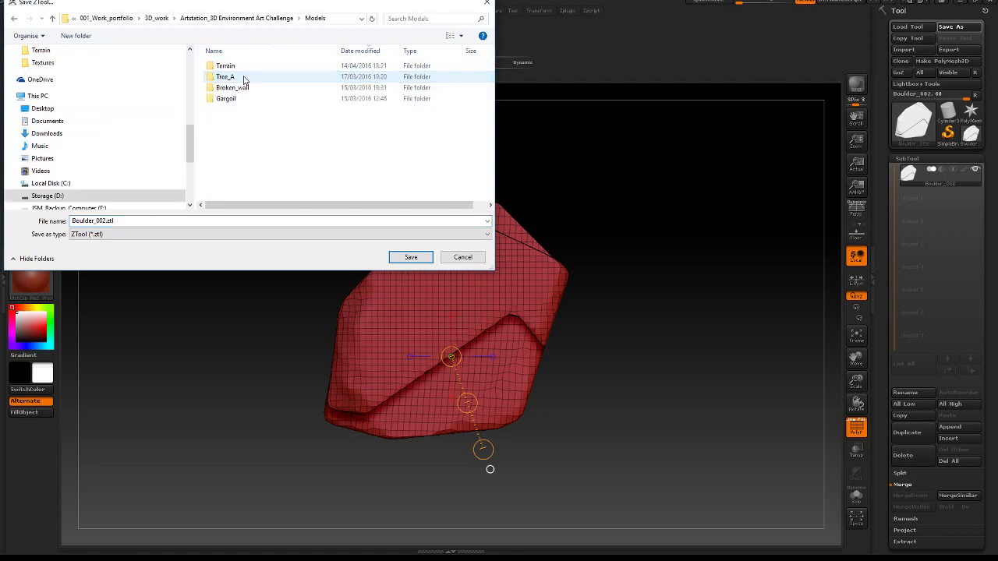
# Step: Create a folder named Boulders inside Models and open it as the save location
pyautogui.rightClick(232, 129)
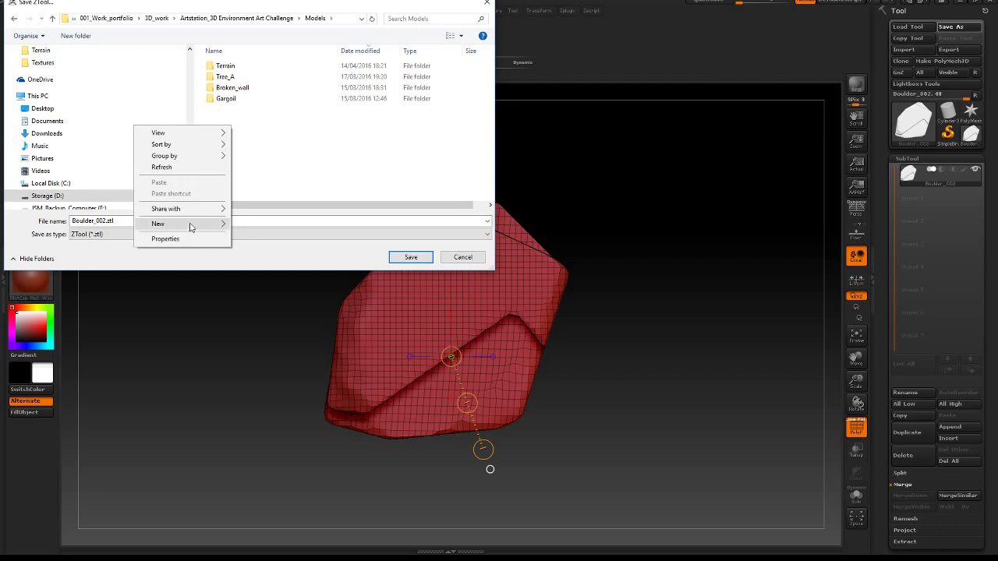
pyautogui.moveTo(193, 225)
pyautogui.click(297, 227)
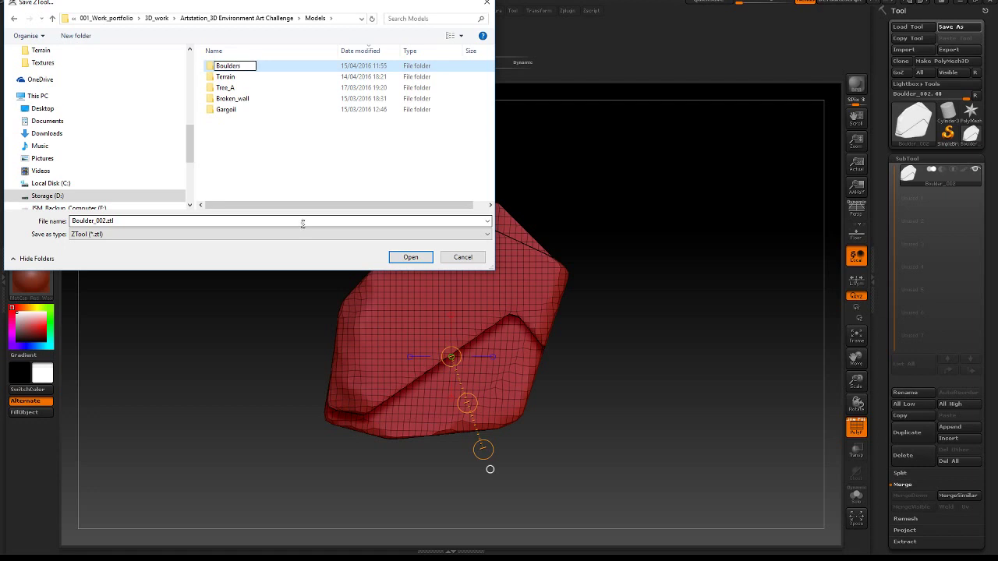
pyautogui.press('Return')
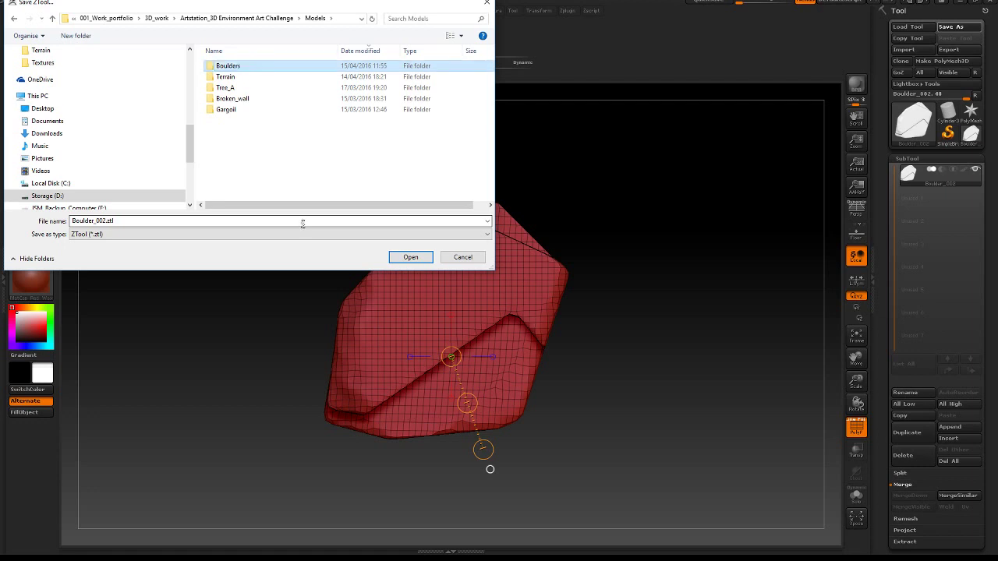
pyautogui.doubleClick(242, 67)
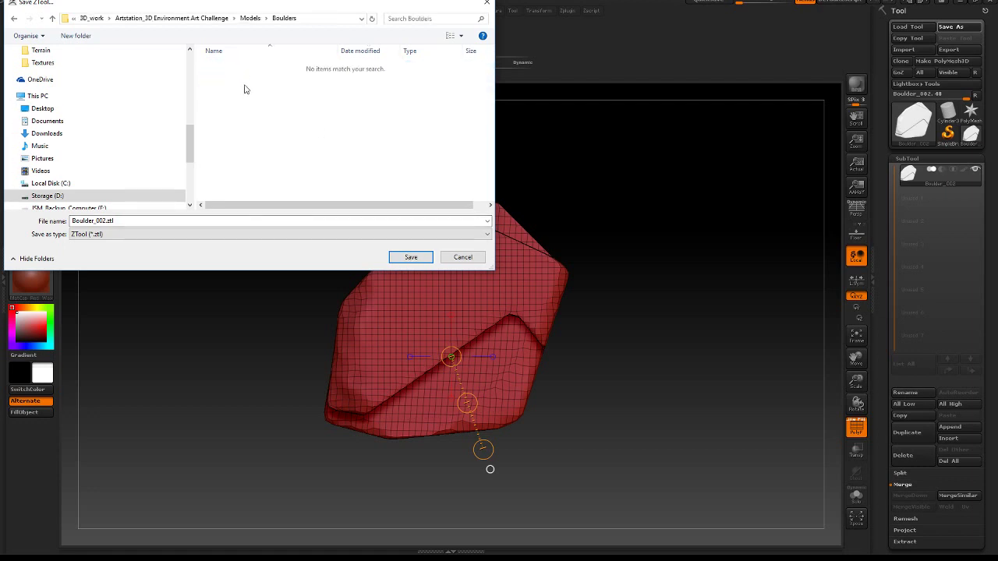
# Step: Save the tool as Boulder_001.ztl in the Boulders folder
pyautogui.doubleClick(104, 221)
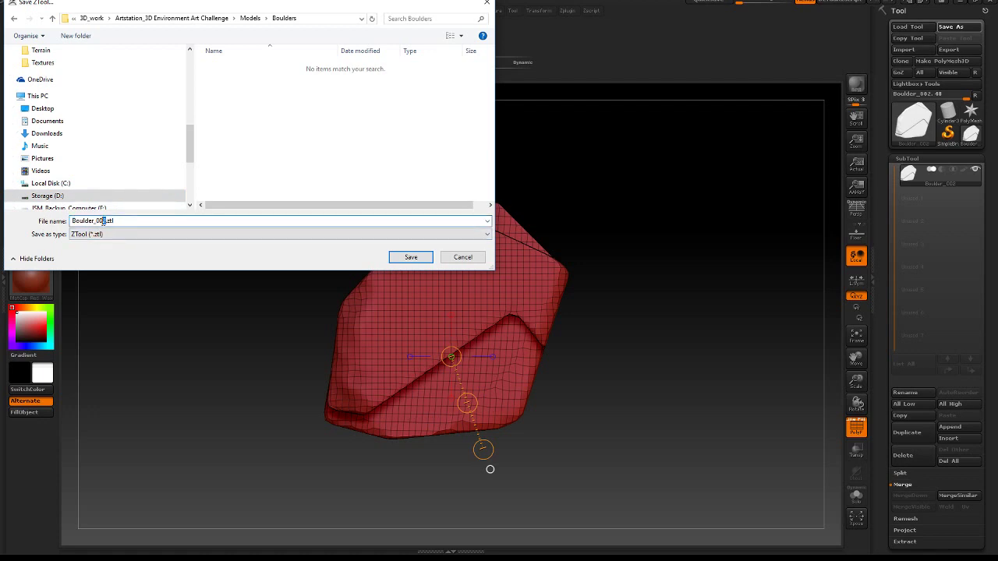
pyautogui.click(416, 260)
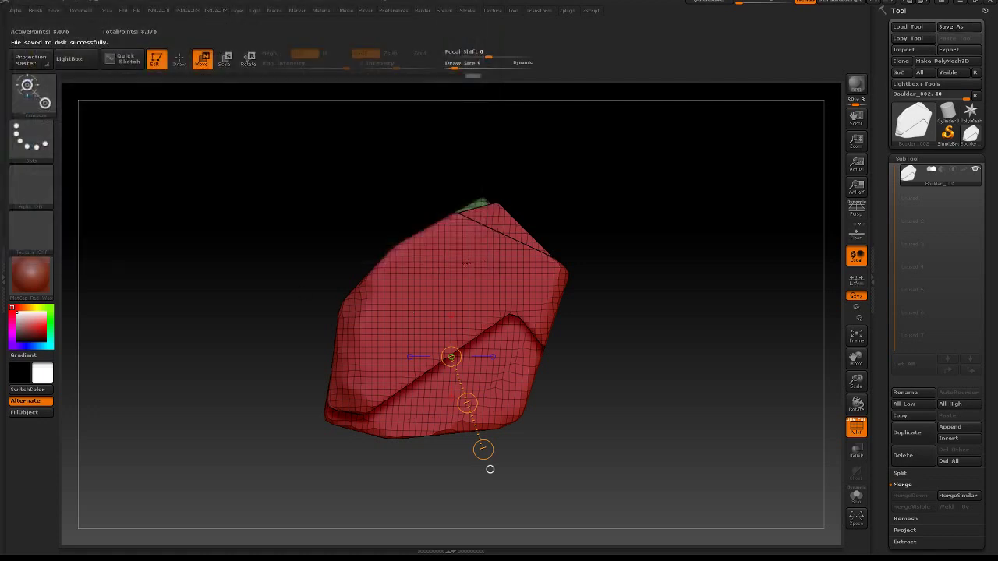
# Step: Assign separate polygroups to the three slabs with Auto Groups
pyautogui.moveTo(652, 289); pyautogui.dragTo(597, 265)
pyautogui.hotkey('ctrl', 'shift', 'p')
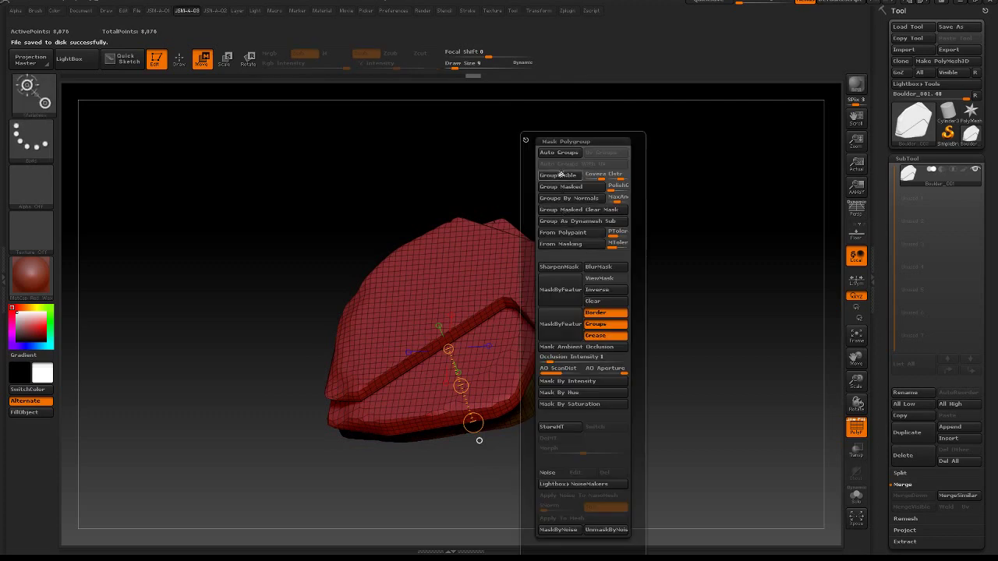
pyautogui.click(565, 154)
pyautogui.moveTo(578, 222); pyautogui.dragTo(594, 260)
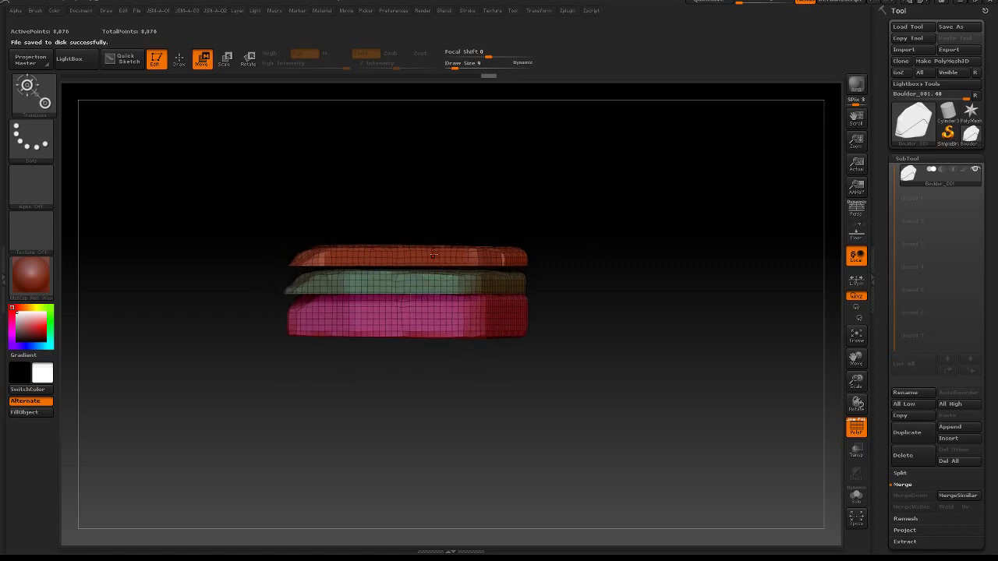
# Step: Mask all but the top slab, stretch it vertically to make it thicker, and clear the mask
pyautogui.keyDown('shift'); pyautogui.moveTo(462, 257); pyautogui.dragTo(463, 320); pyautogui.keyUp('shift')
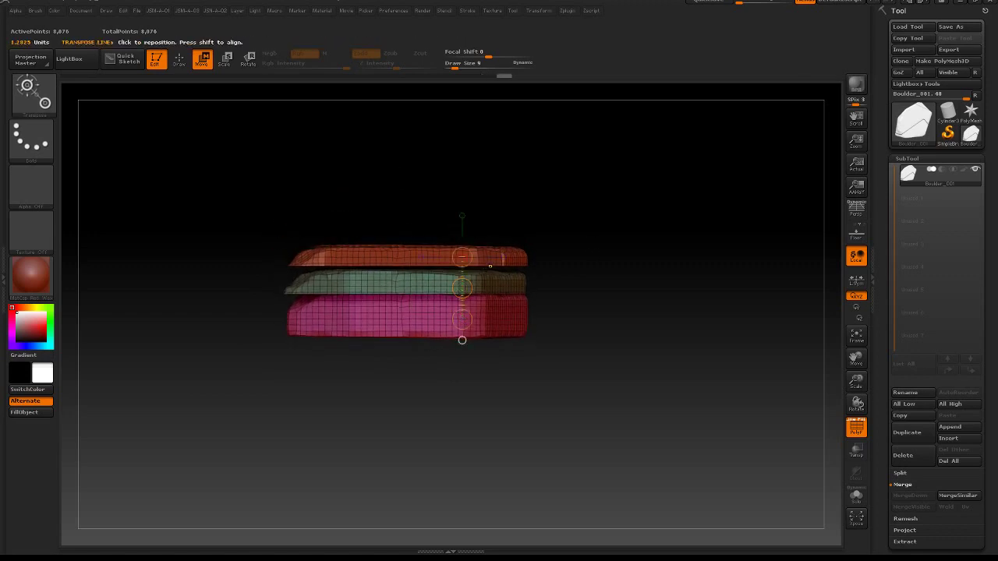
pyautogui.keyDown('ctrl'); pyautogui.click(491, 256); pyautogui.keyUp('ctrl')
pyautogui.moveTo(490, 256)
pyautogui.mouseDown()
pyautogui.moveTo(406, 259)
pyautogui.moveTo(396, 198)
pyautogui.moveTo(396, 230)
pyautogui.mouseUp()
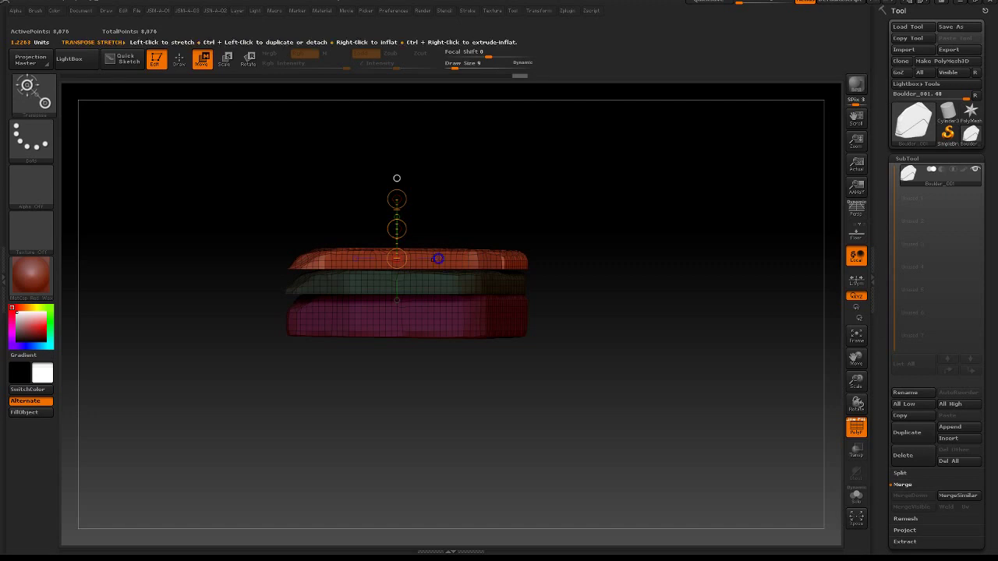
pyautogui.moveTo(434, 266); pyautogui.dragTo(433, 175)
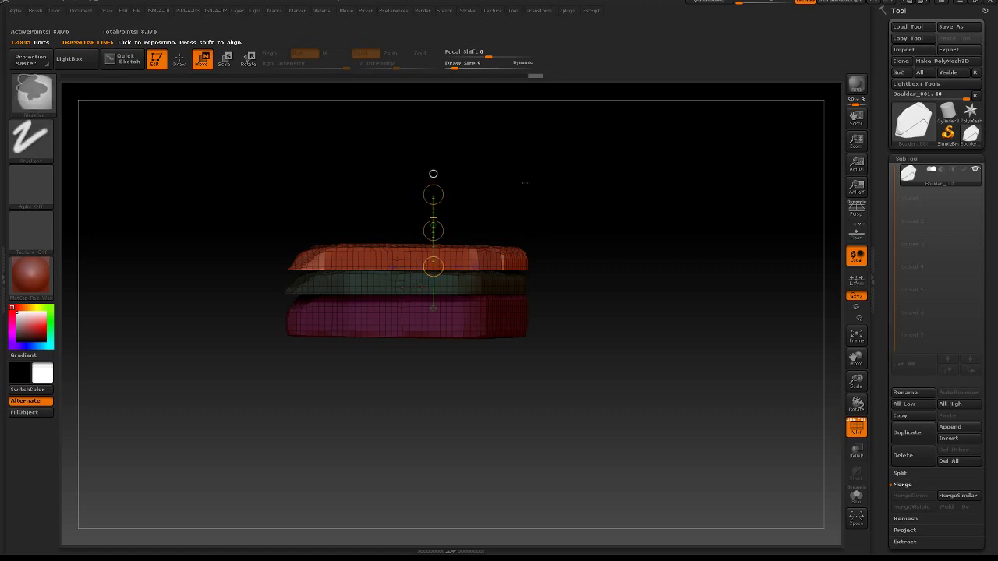
pyautogui.keyDown('ctrl'); pyautogui.moveTo(525, 182); pyautogui.dragTo(538, 195); pyautogui.keyUp('ctrl')
# Step: Mask all but the middle slab and stretch it vertically to thicken it
pyautogui.keyDown('ctrl'); pyautogui.click(460, 286); pyautogui.keyUp('ctrl')
pyautogui.keyDown('shift'); pyautogui.moveTo(409, 295); pyautogui.dragTo(410, 204); pyautogui.keyUp('shift')
pyautogui.keyDown('shift'); pyautogui.moveTo(460, 252); pyautogui.dragTo(454, 247, button='right'); pyautogui.keyUp('shift')
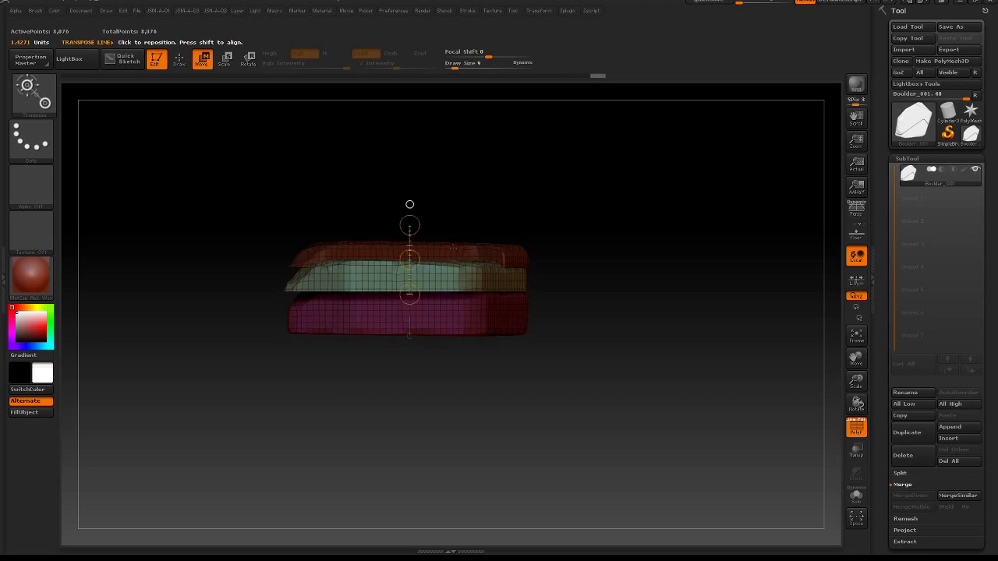
# Step: Mask all but the top slab, raise it slightly above the middle slab, and clear the mask
pyautogui.keyDown('ctrl'); pyautogui.click(463, 249); pyautogui.keyUp('ctrl')
pyautogui.moveTo(417, 255)
pyautogui.mouseDown()
pyautogui.moveTo(417, 202)
pyautogui.moveTo(415, 230)
pyautogui.moveTo(415, 222)
pyautogui.mouseUp()
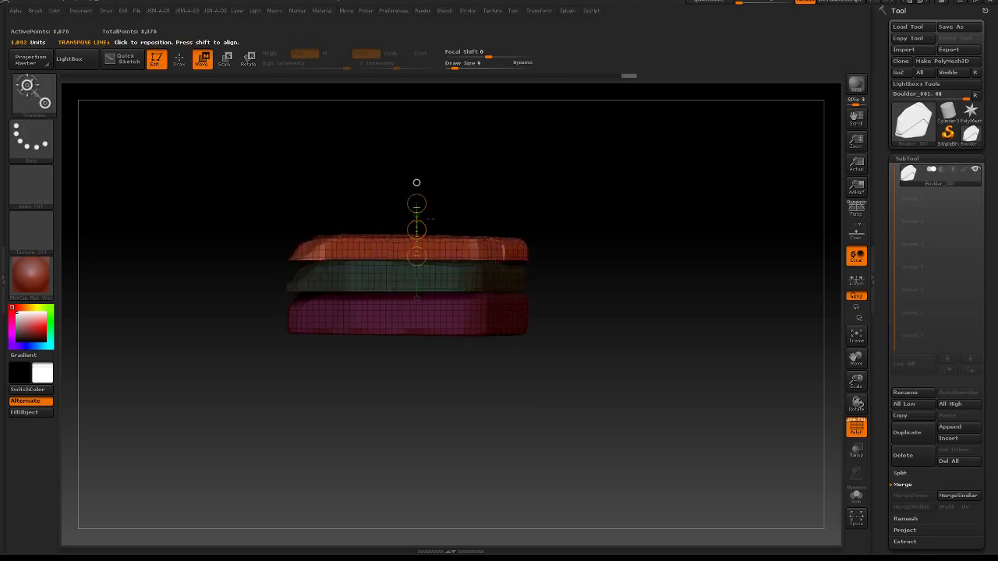
pyautogui.moveTo(477, 184); pyautogui.dragTo(530, 216, button='right')
pyautogui.moveTo(531, 216); pyautogui.dragTo(589, 302)
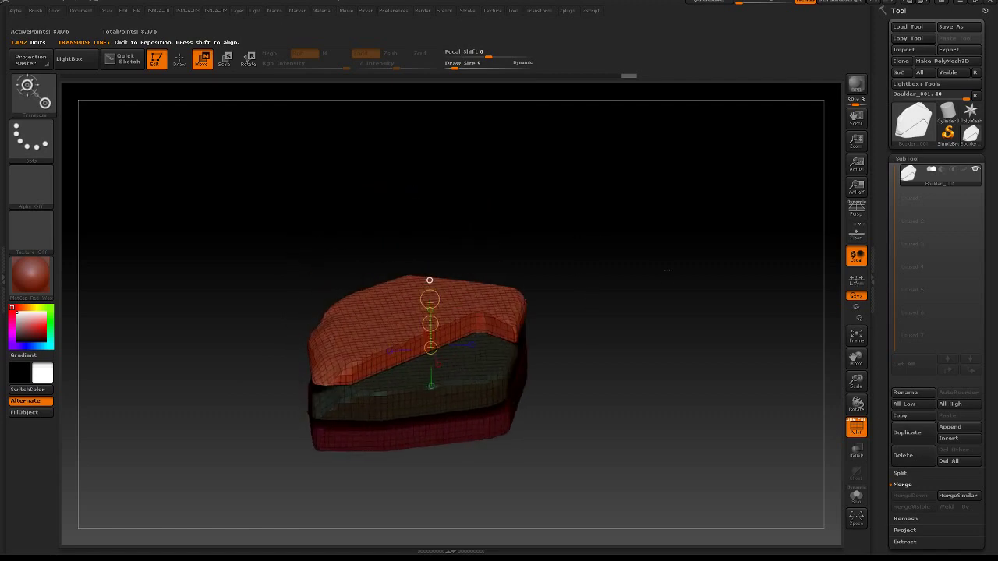
pyautogui.moveTo(666, 271); pyautogui.dragTo(640, 348)
pyautogui.keyDown('ctrl'); pyautogui.moveTo(598, 380); pyautogui.dragTo(550, 344); pyautogui.keyUp('ctrl')
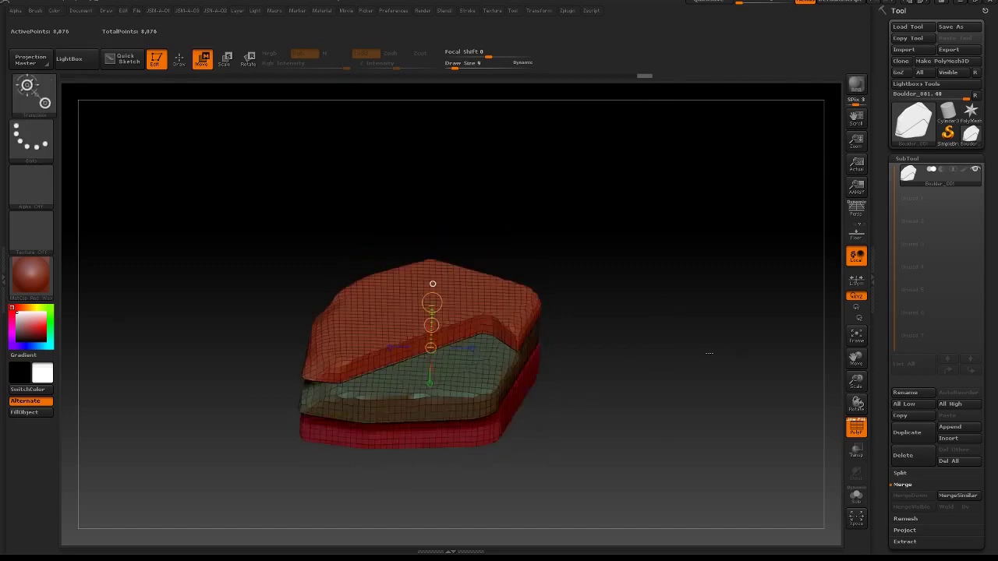
# Step: Mask all but the middle slab and clip off its exposed corner along an angled line with the ClipCurve brush
pyautogui.moveTo(687, 379); pyautogui.dragTo(683, 392)
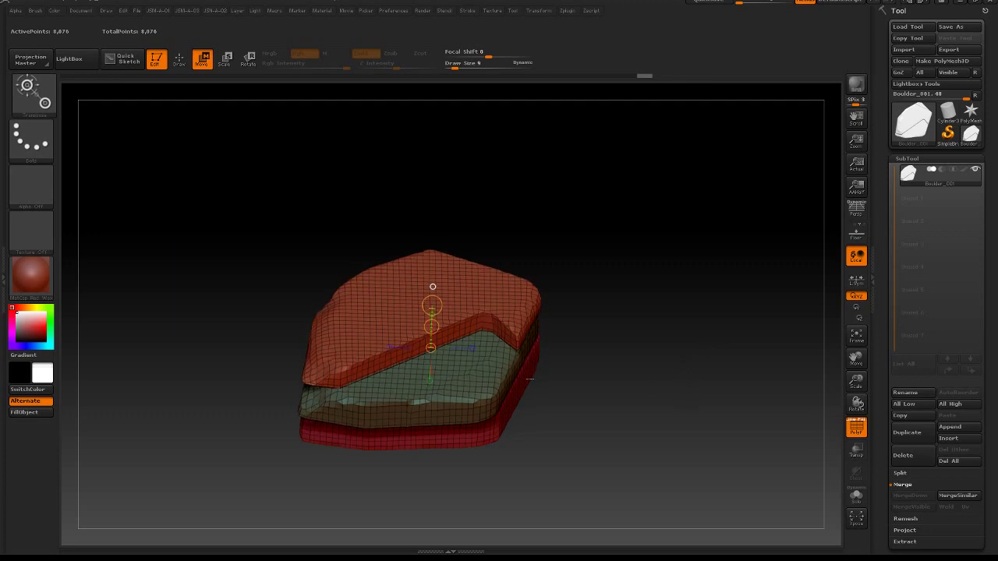
pyautogui.keyDown('ctrl'); pyautogui.click(469, 379); pyautogui.keyUp('ctrl')
pyautogui.moveTo(642, 326); pyautogui.dragTo(639, 348)
pyautogui.moveTo(466, 304); pyautogui.dragTo(482, 392)
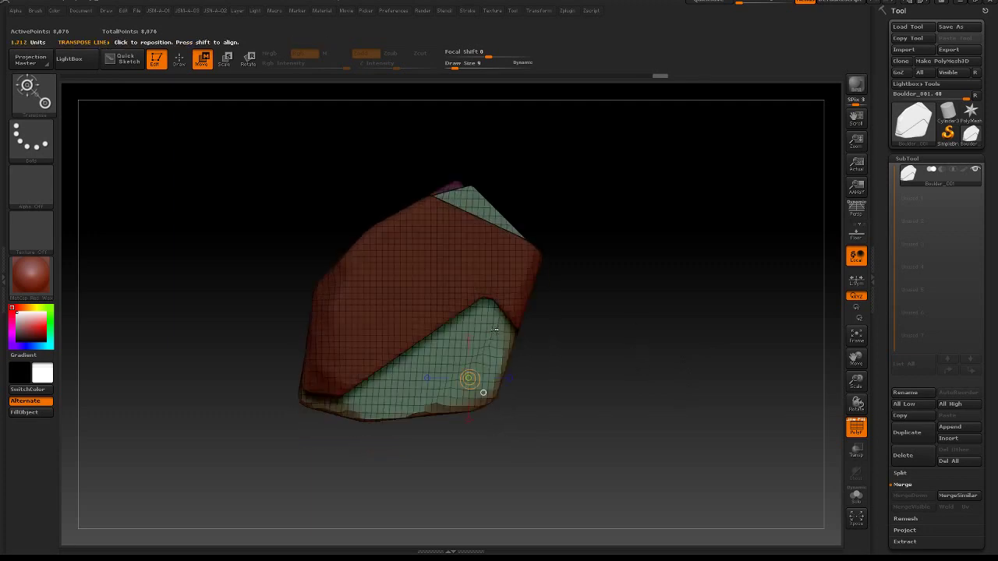
pyautogui.keyDown('ctrl'); pyautogui.moveTo(514, 289); pyautogui.dragTo(489, 315); pyautogui.keyUp('ctrl')
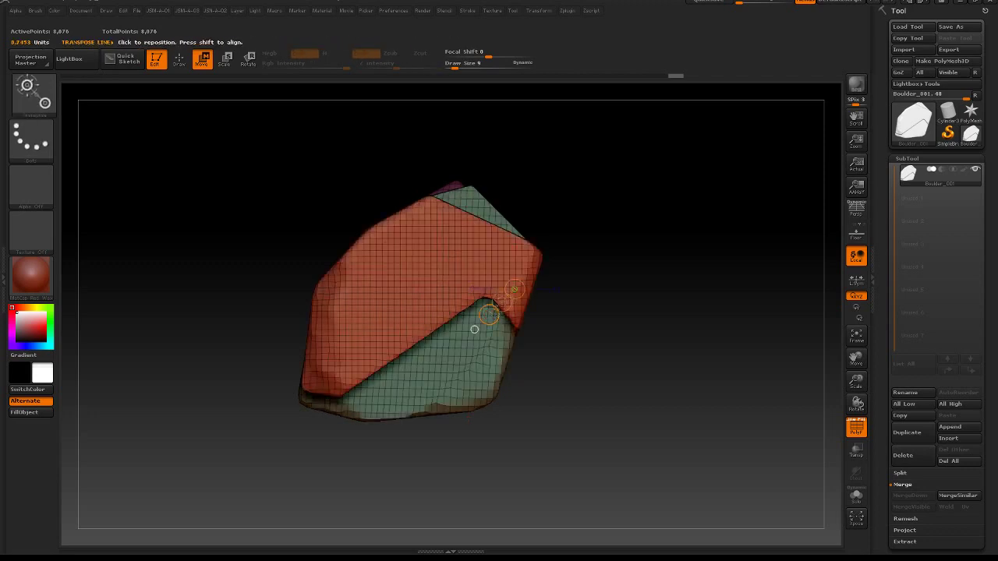
pyautogui.hotkey('ctrl', 'i')
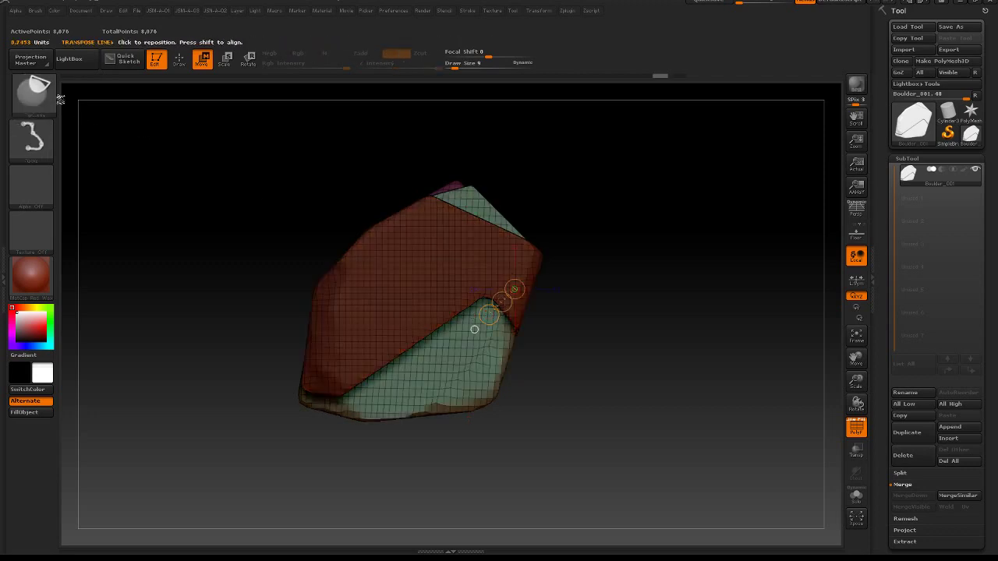
pyautogui.click(179, 60)
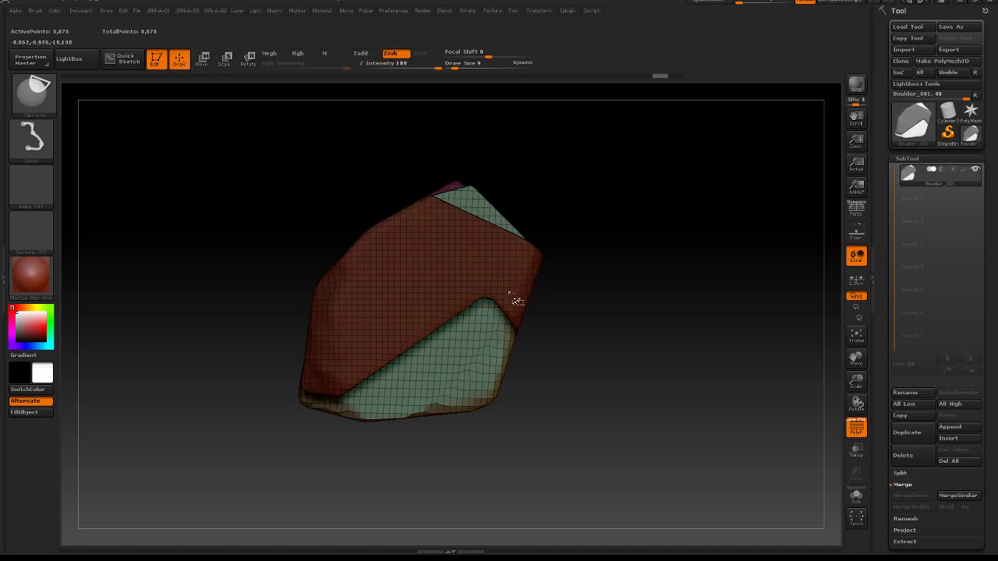
pyautogui.keyDown('ctrl'); pyautogui.keyDown('shift'); pyautogui.moveTo(469, 324); pyautogui.dragTo(422, 374); pyautogui.keyUp('shift'); pyautogui.keyUp('ctrl')
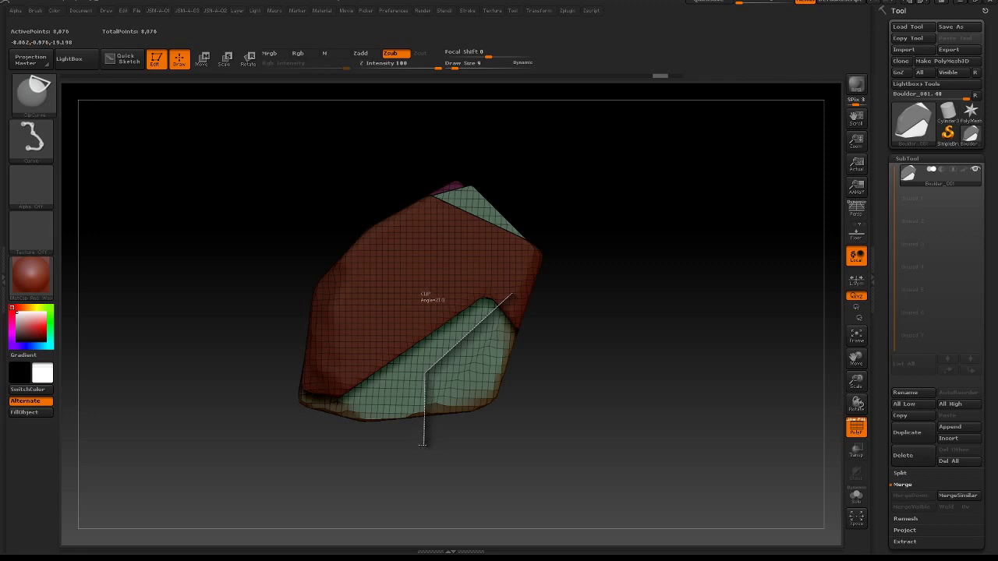
pyautogui.keyDown('ctrl'); pyautogui.keyDown('shift'); pyautogui.moveTo(421, 444); pyautogui.dragTo(421, 445); pyautogui.keyUp('shift'); pyautogui.keyUp('ctrl')
# Step: Trim the lower front edge of the middle slab with another clip curve and clear the mask
pyautogui.moveTo(546, 444)
pyautogui.mouseDown()
pyautogui.moveTo(551, 397)
pyautogui.moveTo(547, 460)
pyautogui.mouseUp()
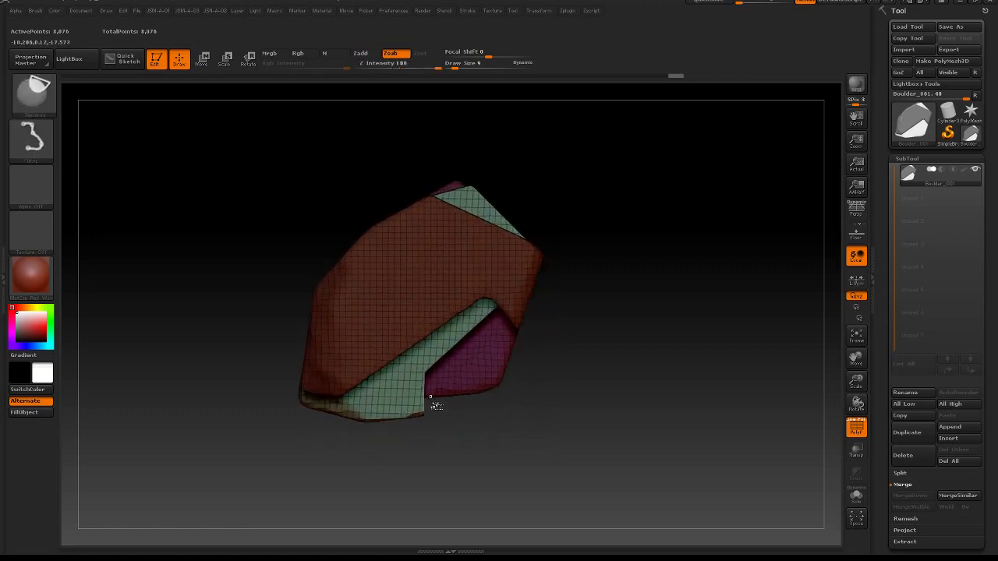
pyautogui.keyDown('ctrl'); pyautogui.keyDown('shift'); pyautogui.moveTo(431, 400); pyautogui.dragTo(322, 451); pyautogui.keyUp('shift'); pyautogui.keyUp('ctrl')
pyautogui.moveTo(416, 473); pyautogui.dragTo(426, 361)
pyautogui.press('ctrl')
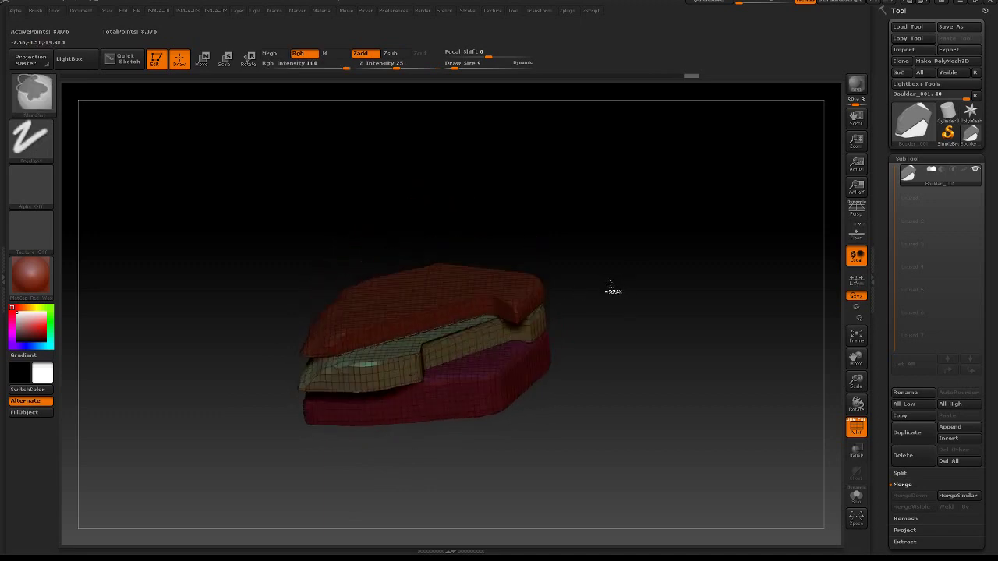
pyautogui.moveTo(610, 281)
pyautogui.keyDown('ctrl'); pyautogui.mouseDown()
pyautogui.moveTo(633, 306)
pyautogui.moveTo(610, 316)
pyautogui.moveTo(596, 282)
pyautogui.moveTo(605, 353)
pyautogui.moveTo(661, 307)
pyautogui.moveTo(599, 386)
pyautogui.moveTo(580, 359)
pyautogui.moveTo(585, 393)
pyautogui.moveTo(570, 369)
pyautogui.moveTo(628, 338)
pyautogui.moveTo(607, 342)
pyautogui.mouseUp(); pyautogui.keyUp('ctrl')
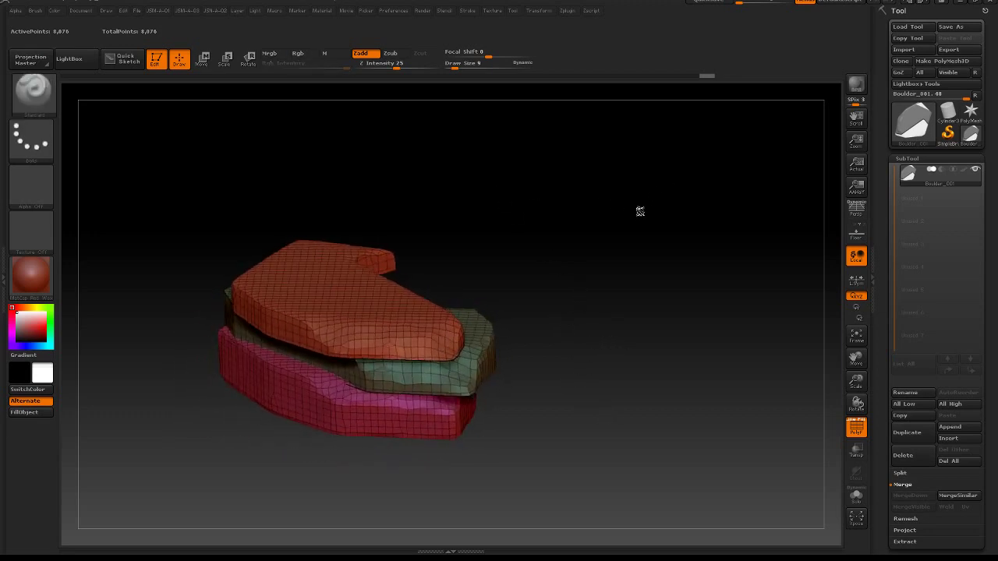
# Step: Save the tool over the existing Boulder_001.ZTL in the Boulders folder
pyautogui.hotkey('ctrl', 's')
pyautogui.click(254, 68)
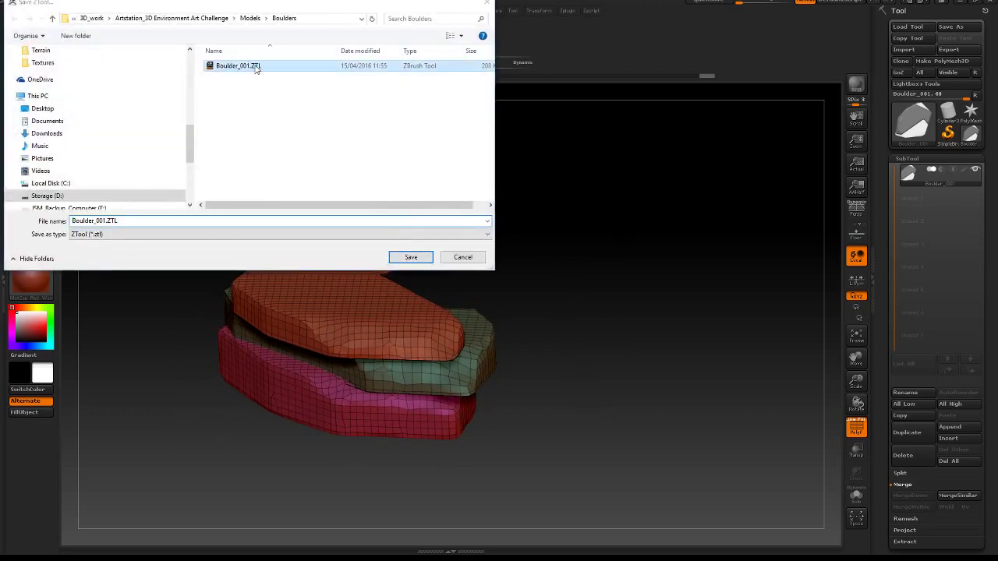
pyautogui.click(421, 257)
pyautogui.click(529, 272)
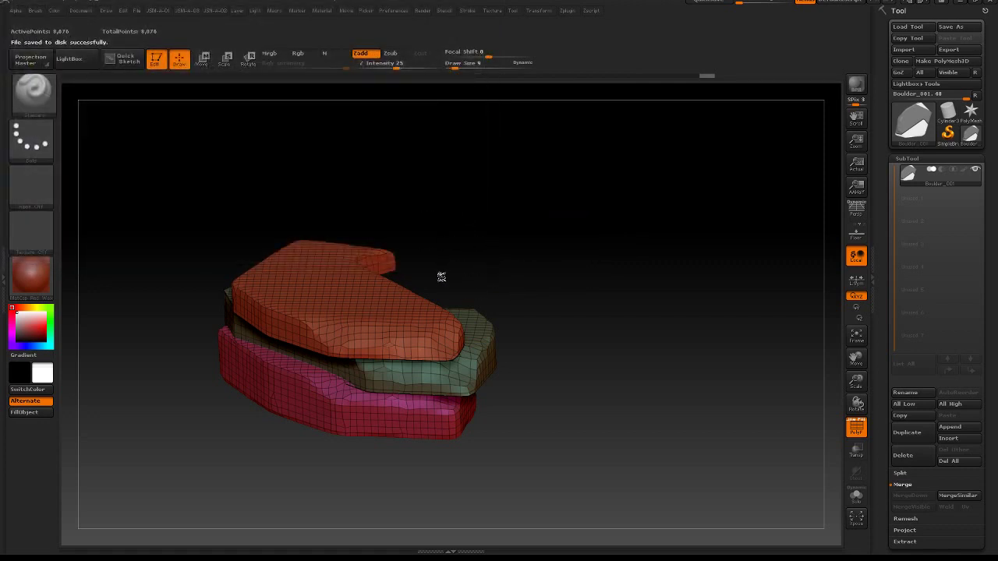
# Step: Try remeshing the slabs with DynaMesh at a higher resolution and undo the remesh
pyautogui.press('1')
pyautogui.press('2')
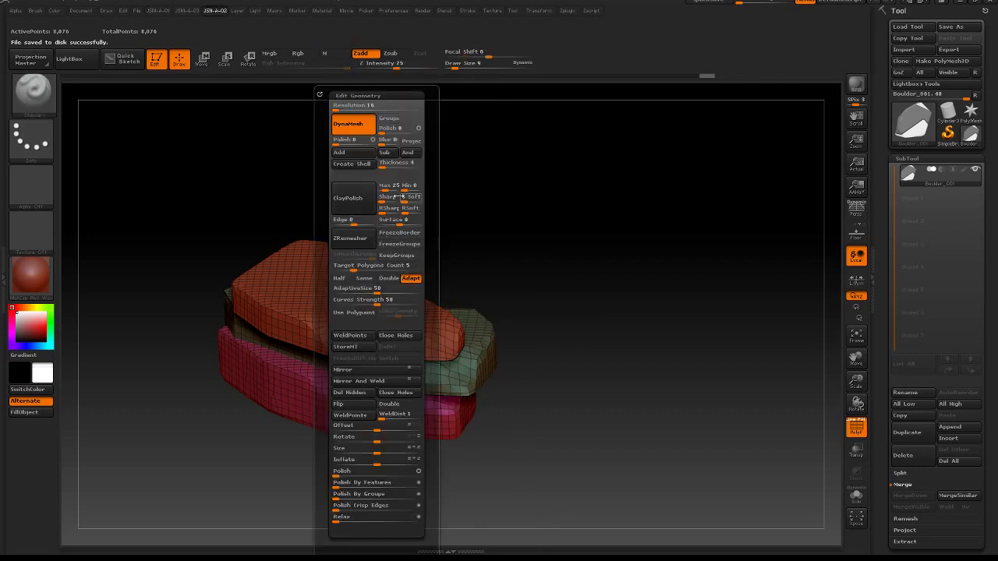
pyautogui.click(339, 103)
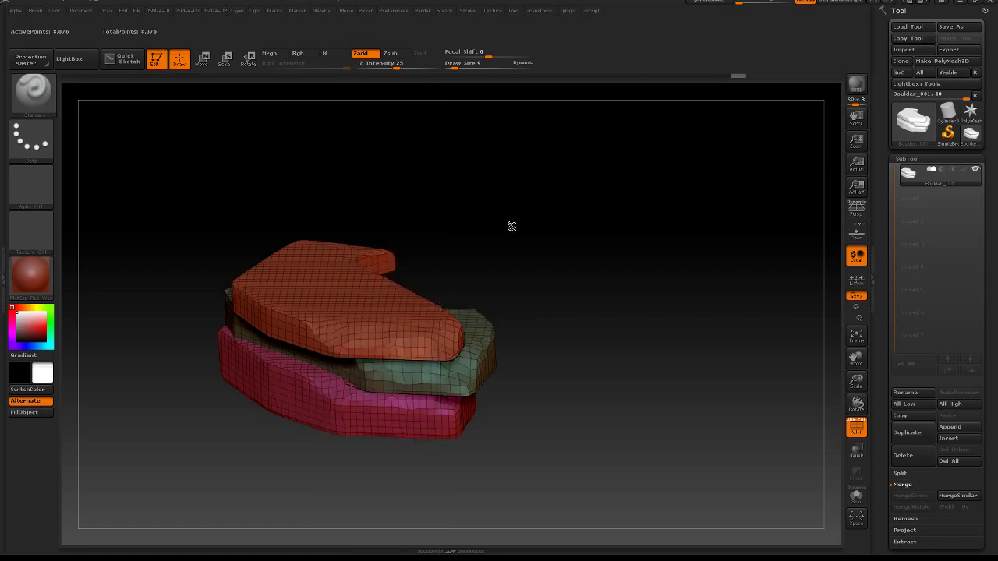
pyautogui.keyDown('ctrl'); pyautogui.moveTo(472, 192); pyautogui.dragTo(477, 229); pyautogui.keyUp('ctrl')
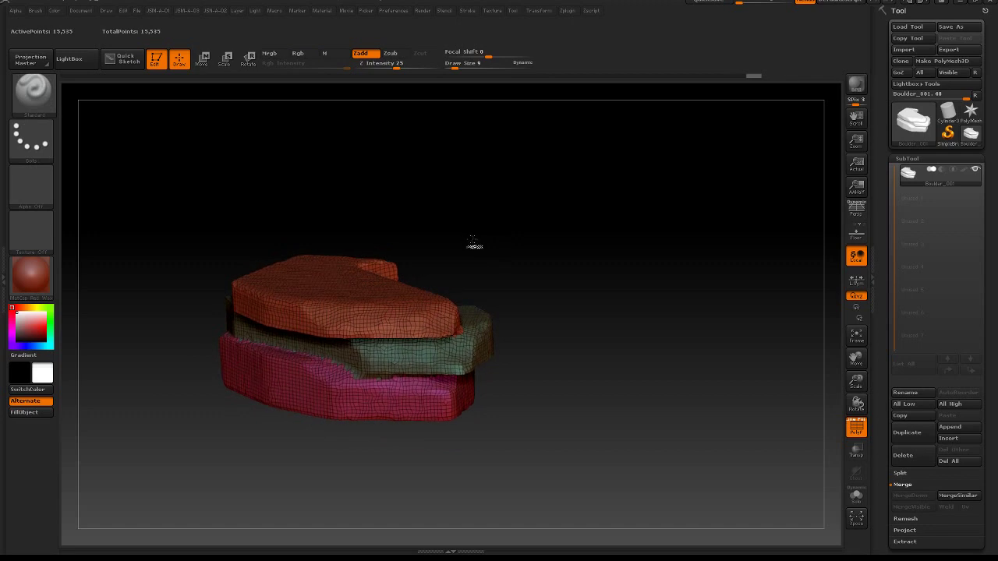
pyautogui.hotkey('ctrl', 'z')
# Step: Raise the DynaMesh resolution further and remesh the three slabs into a denser mesh
pyautogui.press('a')
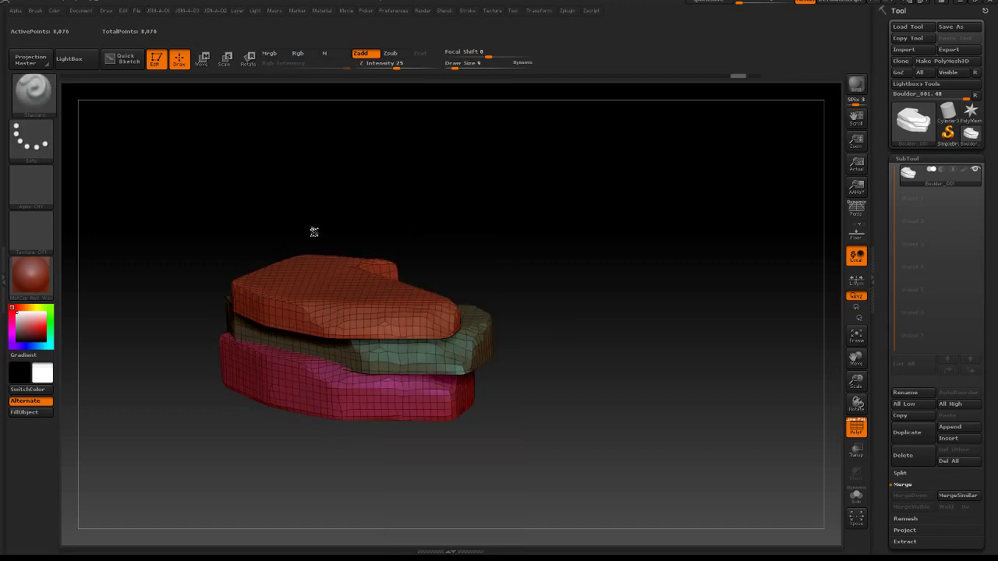
pyautogui.hotkey('shift', 'a')
pyautogui.click(339, 117)
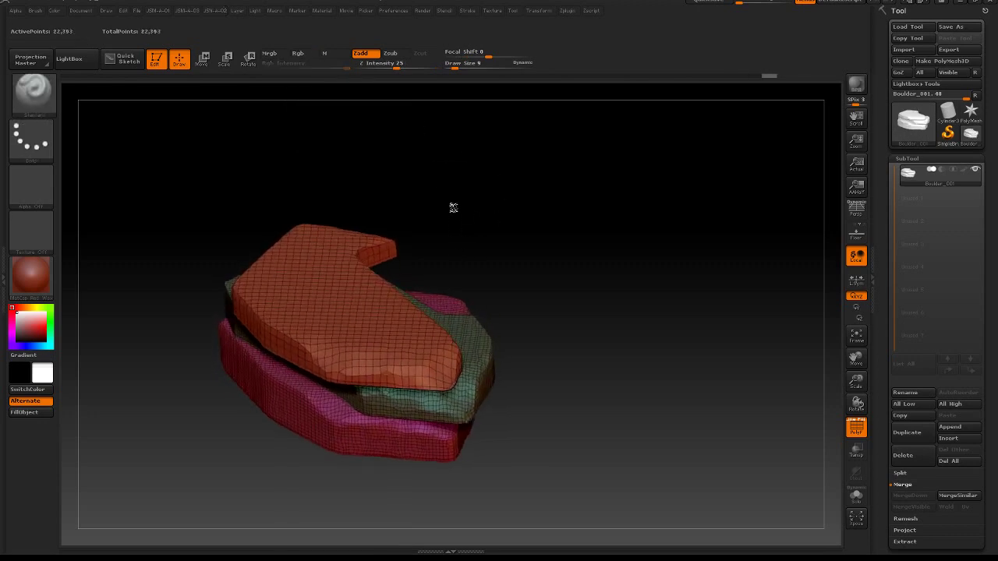
pyautogui.keyDown('alt'); pyautogui.moveTo(454, 208); pyautogui.dragTo(597, 218); pyautogui.keyUp('alt')
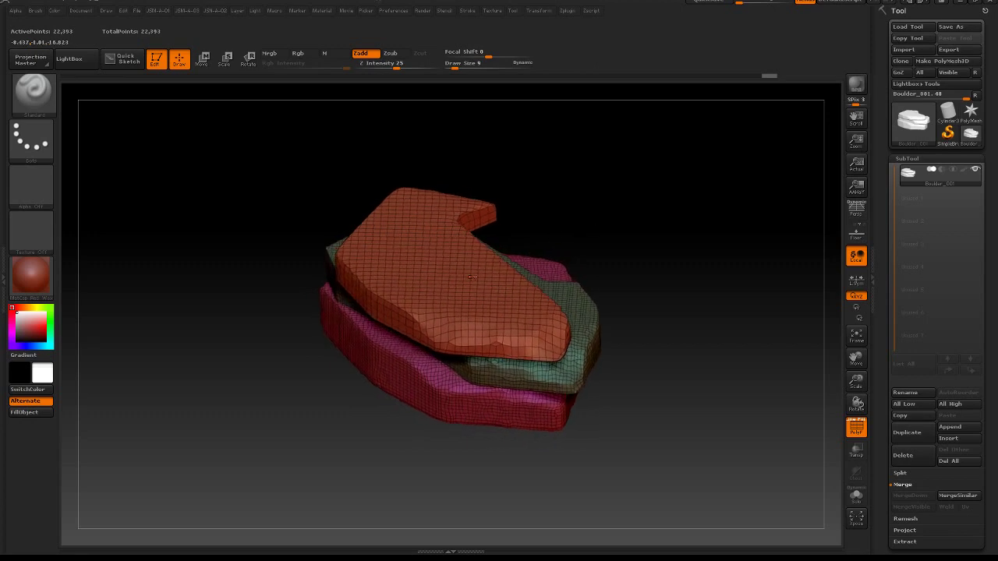
pyautogui.moveTo(557, 190)
pyautogui.mouseDown()
pyautogui.moveTo(604, 186)
pyautogui.moveTo(541, 167)
pyautogui.moveTo(596, 182)
pyautogui.moveTo(577, 176)
pyautogui.moveTo(562, 204)
pyautogui.moveTo(571, 255)
pyautogui.mouseUp()
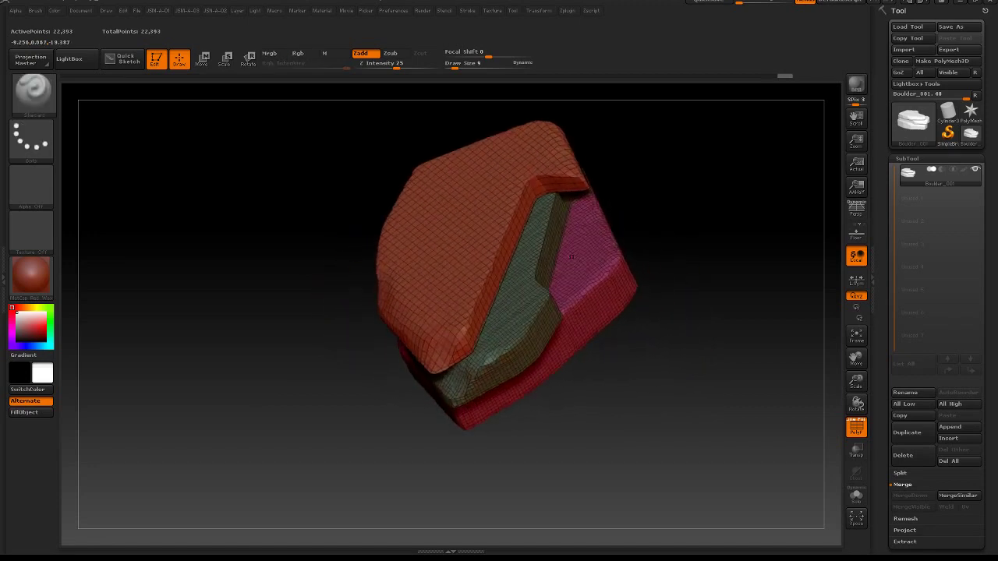
pyautogui.keyDown('alt'); pyautogui.moveTo(582, 128); pyautogui.dragTo(576, 240); pyautogui.keyUp('alt')
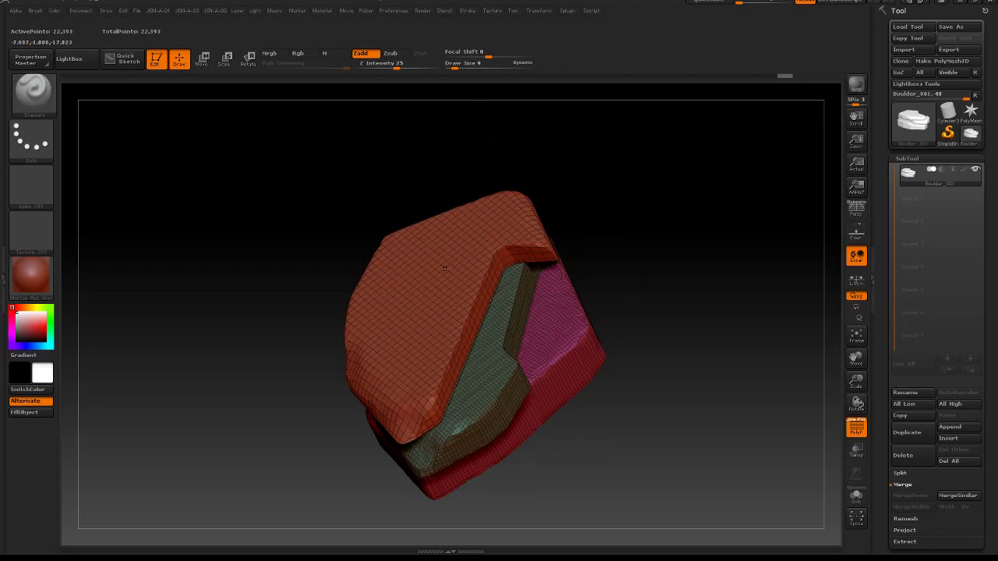
pyautogui.press('1')
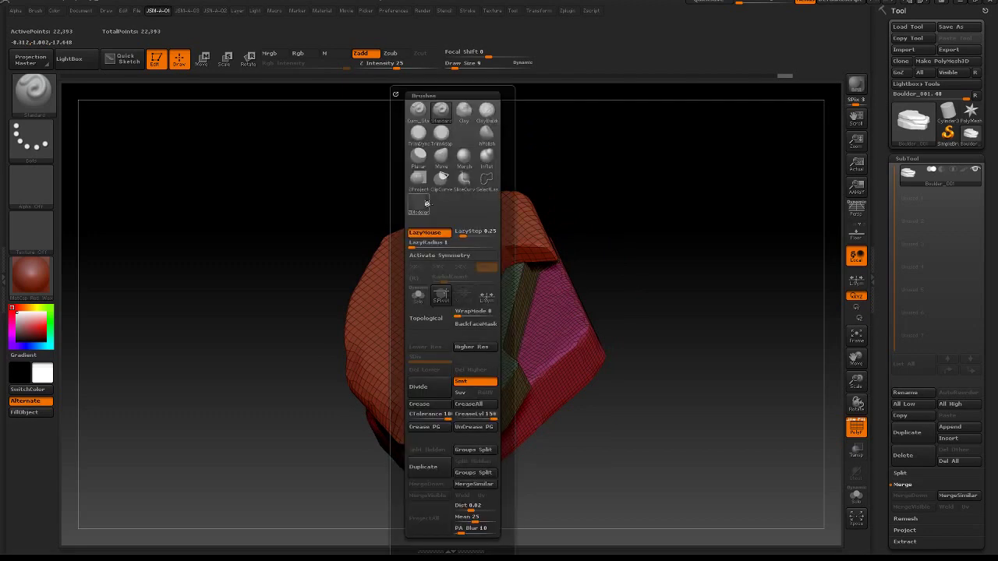
# Step: Mask the lower two slabs and try clipping a slope onto the top slab's upper left edge
pyautogui.moveTo(570, 174)
pyautogui.mouseDown()
pyautogui.moveTo(595, 168)
pyautogui.moveTo(594, 184)
pyautogui.moveTo(584, 179)
pyautogui.moveTo(589, 204)
pyautogui.moveTo(599, 179)
pyautogui.moveTo(601, 229)
pyautogui.moveTo(628, 196)
pyautogui.moveTo(629, 153)
pyautogui.mouseUp()
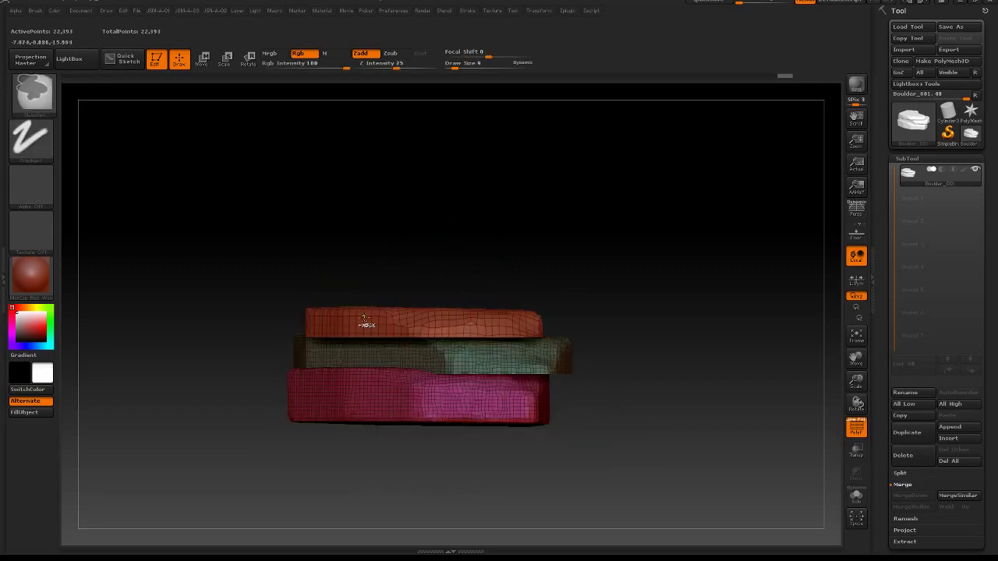
pyautogui.keyDown('ctrl'); pyautogui.click(365, 319); pyautogui.keyUp('ctrl')
pyautogui.press('ctrl')
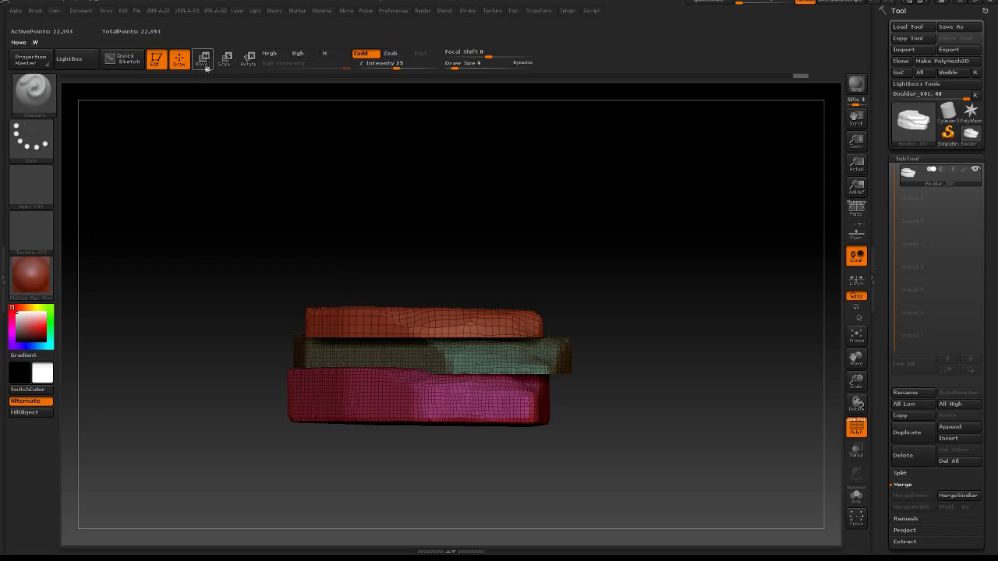
pyautogui.click(207, 68)
pyautogui.keyDown('ctrl'); pyautogui.click(350, 321); pyautogui.keyUp('ctrl')
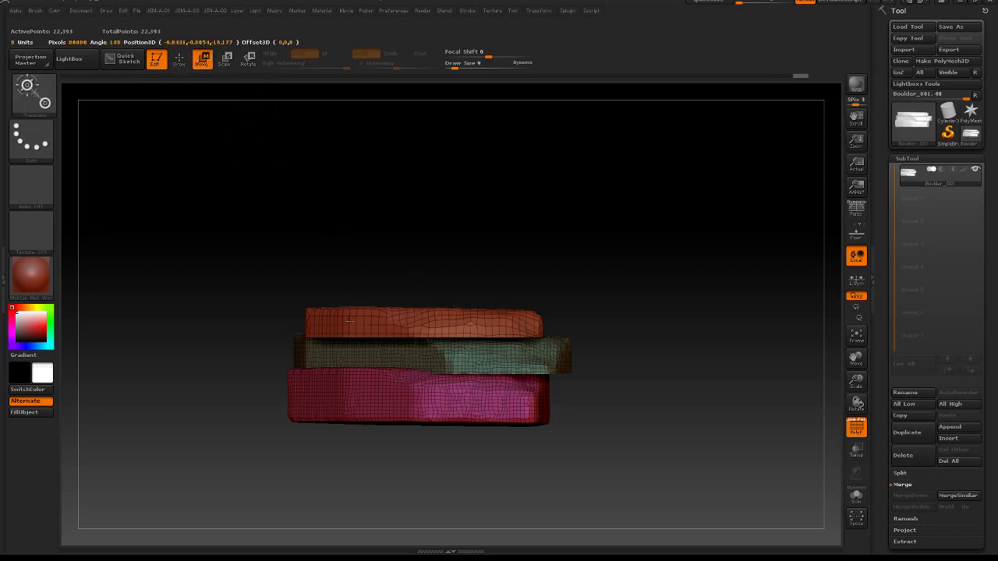
pyautogui.moveTo(398, 245)
pyautogui.keyDown('ctrl'); pyautogui.keyDown('shift'); pyautogui.mouseDown()
pyautogui.moveTo(321, 315)
pyautogui.moveTo(268, 321)
pyautogui.moveTo(203, 308)
pyautogui.moveTo(213, 335)
pyautogui.moveTo(211, 283)
pyautogui.moveTo(507, 178)
pyautogui.moveTo(371, 284)
pyautogui.moveTo(444, 276)
pyautogui.moveTo(469, 298)
pyautogui.moveTo(457, 283)
pyautogui.mouseUp(); pyautogui.keyUp('shift'); pyautogui.keyUp('ctrl')
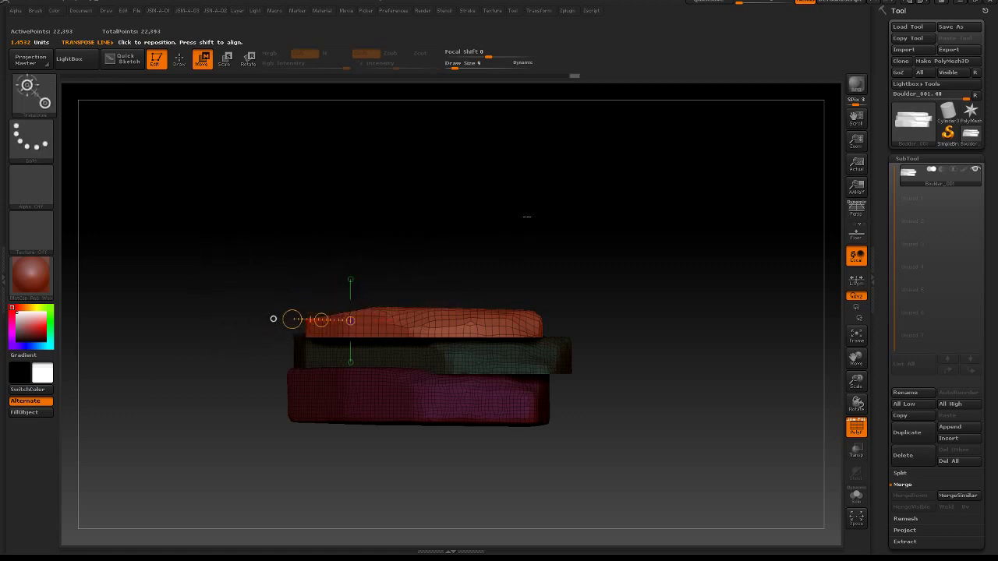
pyautogui.moveTo(525, 216)
pyautogui.mouseDown()
pyautogui.moveTo(534, 254)
pyautogui.moveTo(531, 231)
pyautogui.moveTo(536, 244)
pyautogui.mouseUp()
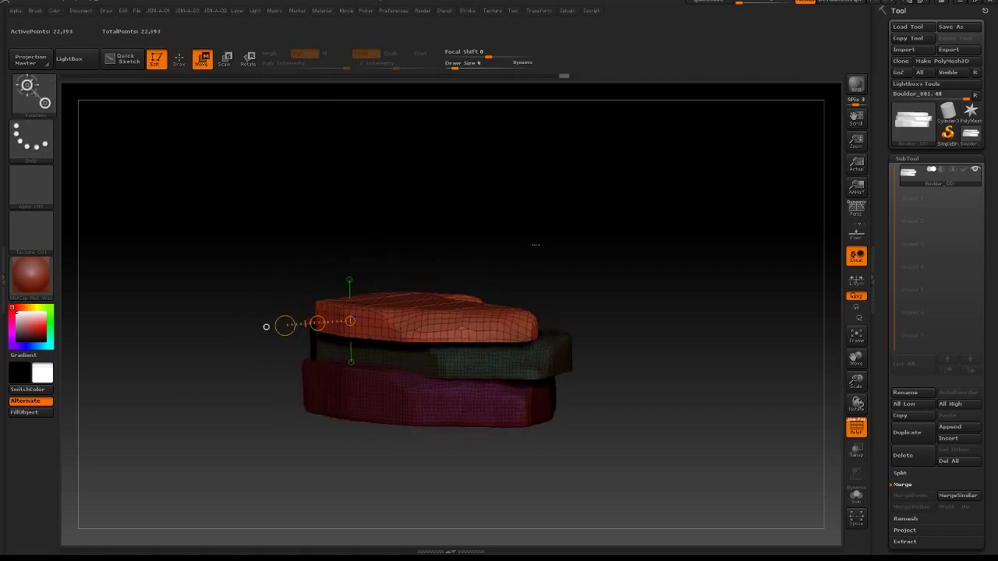
# Step: Set the DynaMesh resolution to 64
pyautogui.hotkey('ctrl', '3')
pyautogui.hotkey('ctrl', '2')
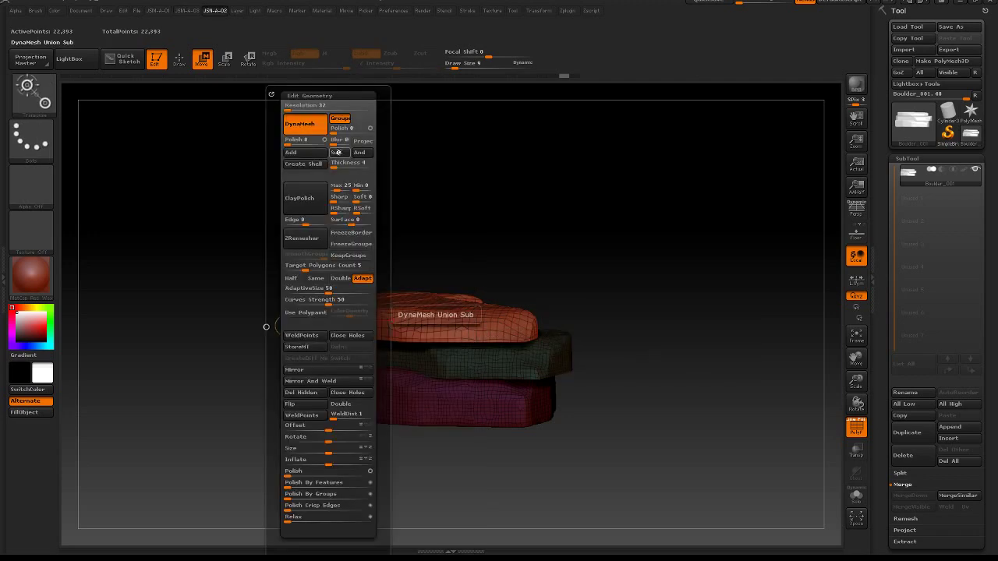
pyautogui.click(288, 104)
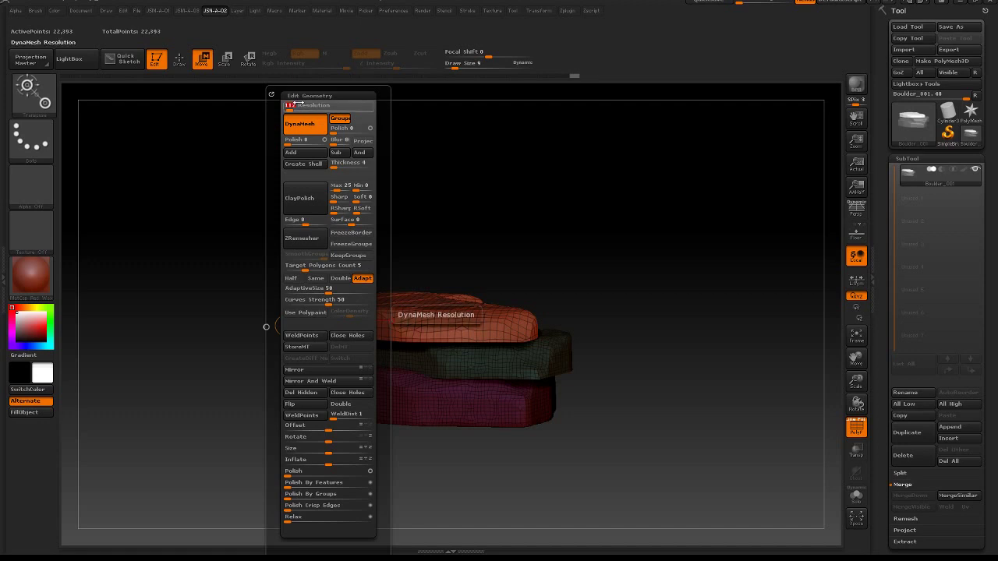
pyautogui.write('64')
pyautogui.press('Return')
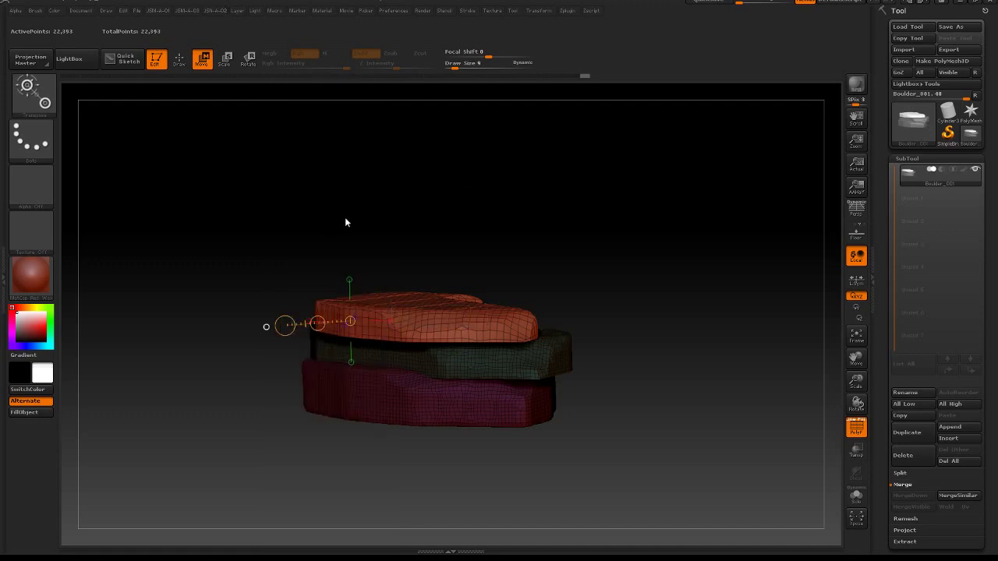
# Step: Set the DynaMesh resolution to 32 and clear the mask from the lower two slabs
pyautogui.press('2')
pyautogui.click(346, 106)
pyautogui.write('32')
pyautogui.press('Return')
pyautogui.keyDown('ctrl'); pyautogui.moveTo(441, 192); pyautogui.dragTo(476, 226); pyautogui.keyUp('ctrl')
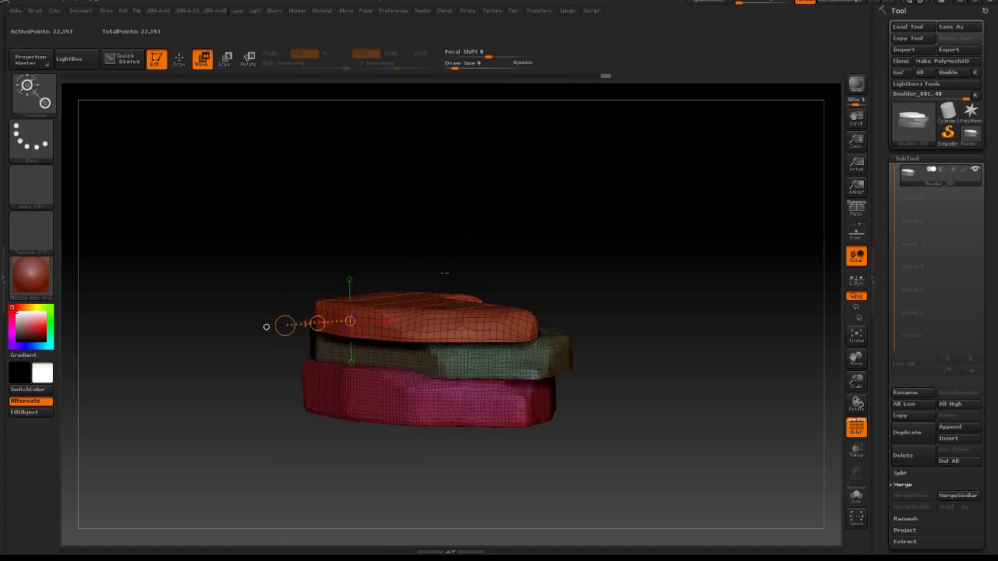
# Step: Return to Draw mode and remesh the three slabs with DynaMesh twice for a progressively denser mesh
pyautogui.moveTo(449, 191); pyautogui.dragTo(444, 253)
pyautogui.click(408, 281)
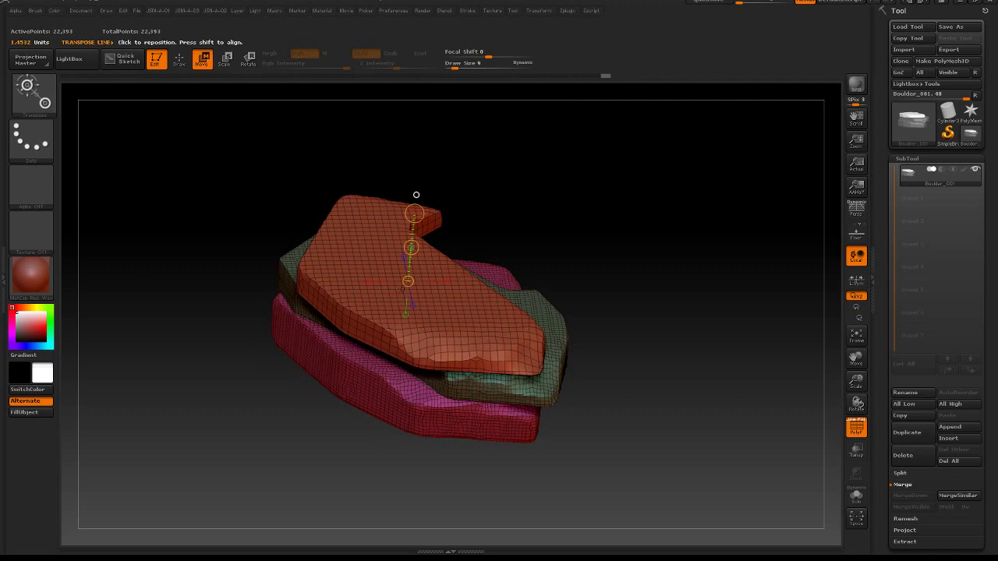
pyautogui.press('q')
pyautogui.press('shift')
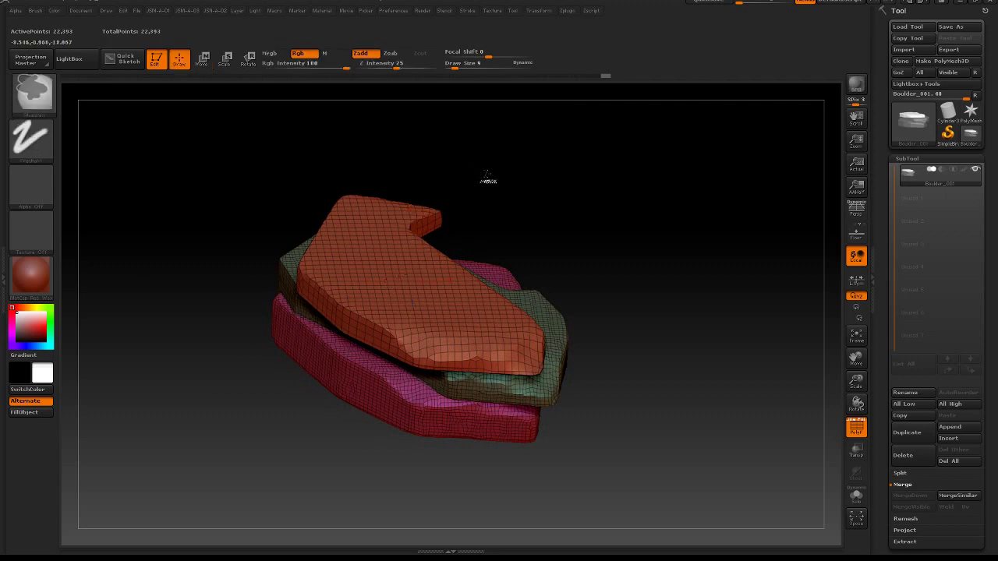
pyautogui.press('shift')
pyautogui.hotkey('ctrl', 'd')
pyautogui.moveTo(523, 213); pyautogui.dragTo(514, 217)
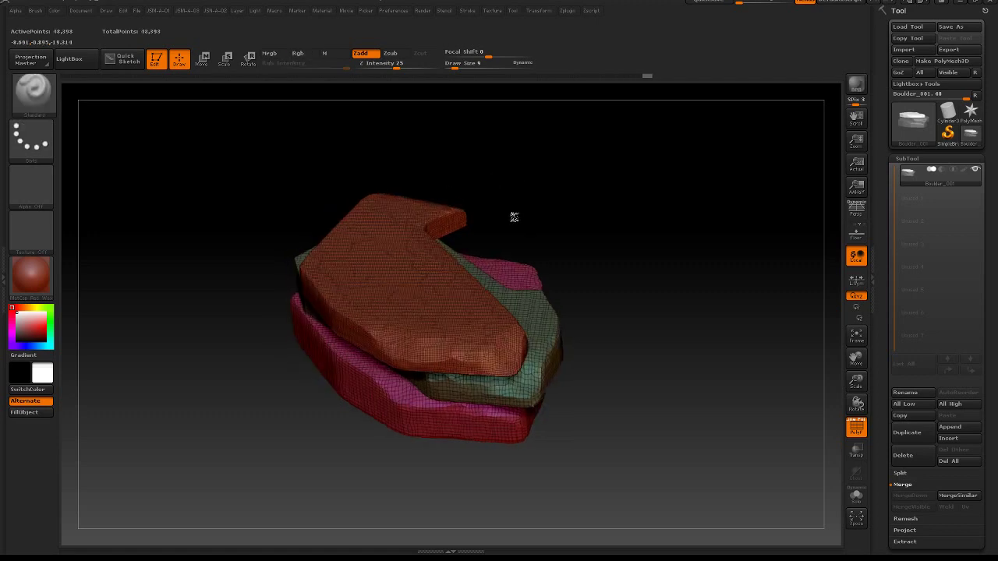
pyautogui.press('ctrl')
pyautogui.press('shift')
pyautogui.press('shift')
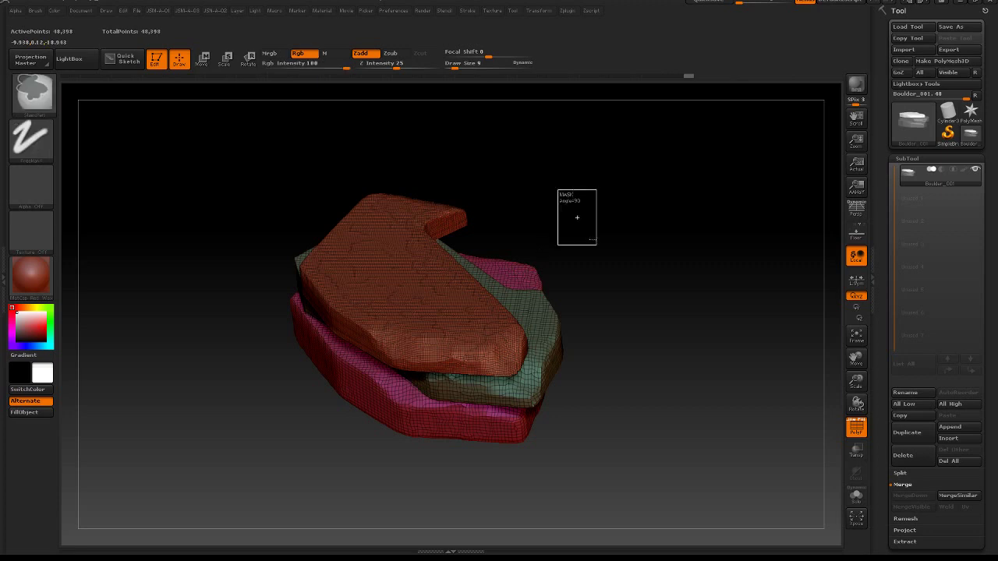
pyautogui.moveTo(574, 216)
pyautogui.mouseDown()
pyautogui.moveTo(585, 270)
pyautogui.moveTo(595, 219)
pyautogui.moveTo(590, 242)
pyautogui.mouseUp()
# Step: Clip the upper left edge of the top slab into a shallow slope in the front view
pyautogui.keyDown('alt'); pyautogui.moveTo(585, 283); pyautogui.dragTo(577, 213); pyautogui.keyUp('alt')
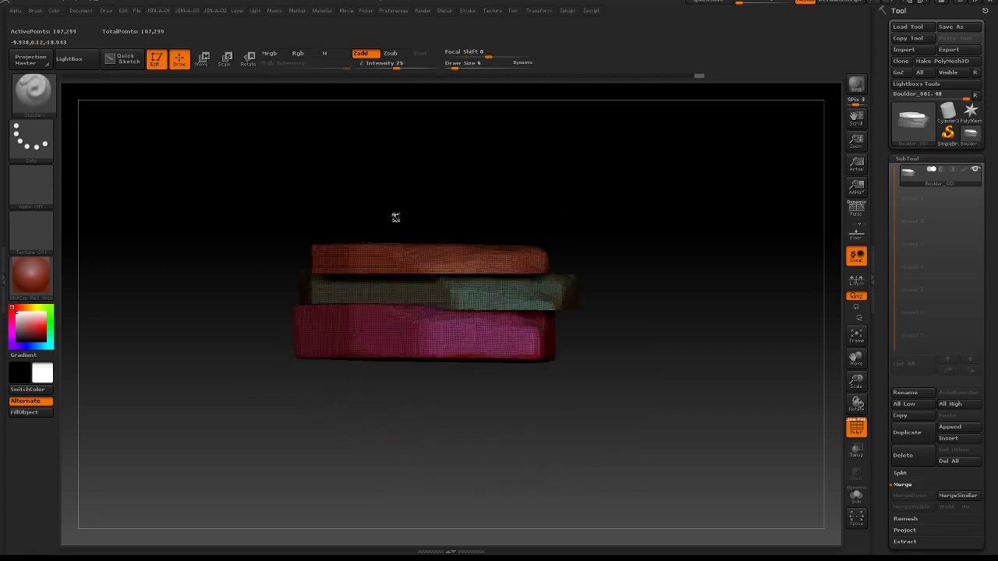
pyautogui.moveTo(395, 218)
pyautogui.mouseDown()
pyautogui.moveTo(467, 218)
pyautogui.moveTo(430, 299)
pyautogui.moveTo(445, 263)
pyautogui.moveTo(424, 211)
pyautogui.moveTo(226, 254)
pyautogui.moveTo(283, 226)
pyautogui.moveTo(504, 178)
pyautogui.moveTo(330, 254)
pyautogui.moveTo(339, 267)
pyautogui.moveTo(381, 221)
pyautogui.moveTo(432, 207)
pyautogui.moveTo(483, 218)
pyautogui.moveTo(477, 206)
pyautogui.moveTo(493, 221)
pyautogui.mouseUp()
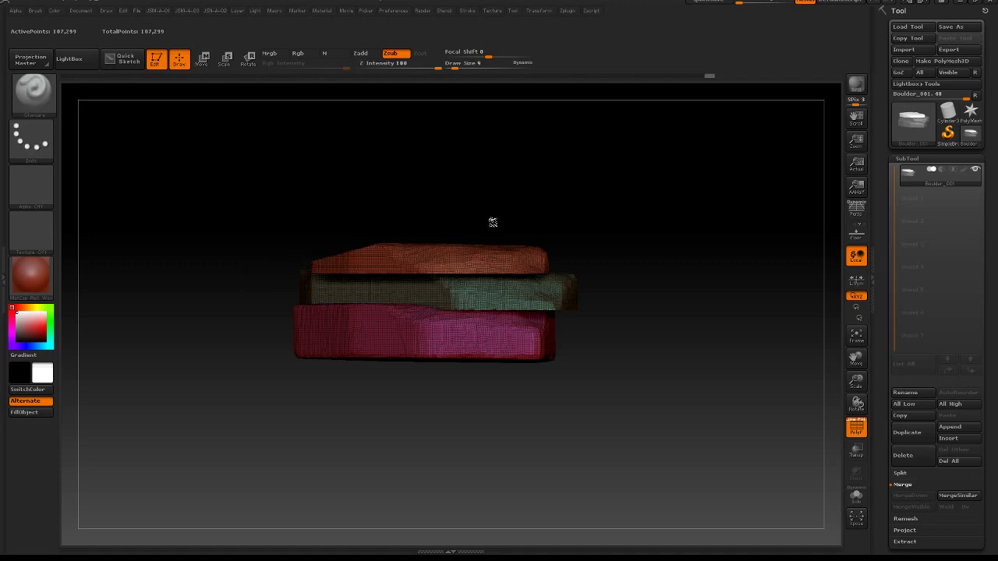
pyautogui.moveTo(475, 174)
pyautogui.mouseDown()
pyautogui.moveTo(486, 229)
pyautogui.moveTo(479, 205)
pyautogui.mouseUp()
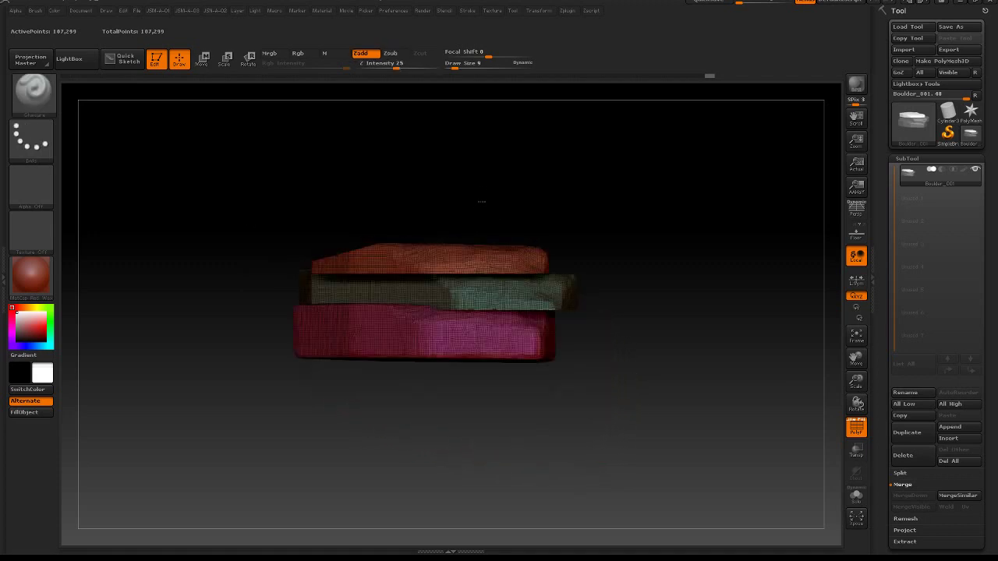
# Step: Trim the left end and underside of the bottom slab with several clip curves
pyautogui.hotkey('ctrl', 'shift')
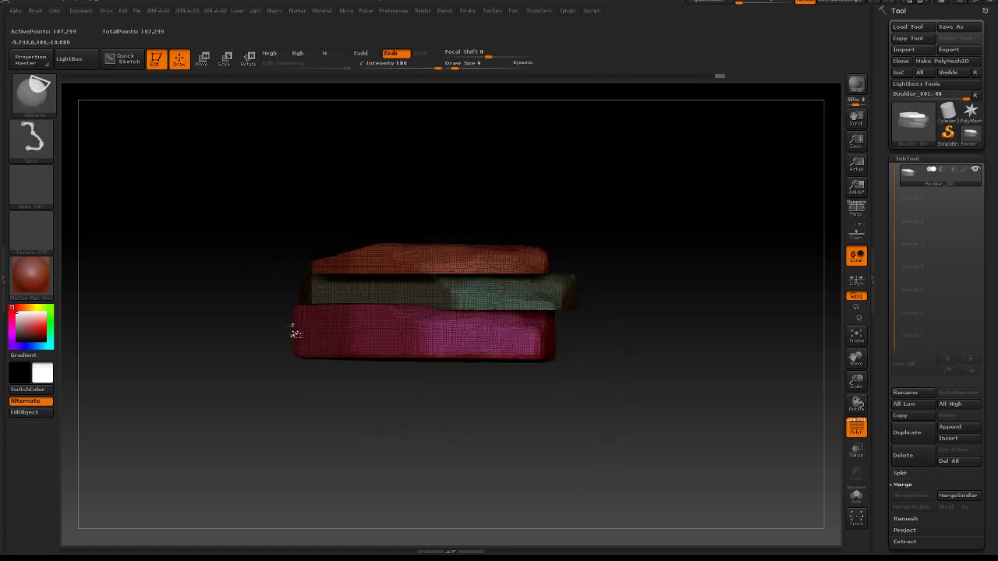
pyautogui.keyDown('ctrl'); pyautogui.keyDown('shift'); pyautogui.moveTo(296, 301); pyautogui.dragTo(295, 303); pyautogui.keyUp('shift'); pyautogui.keyUp('ctrl')
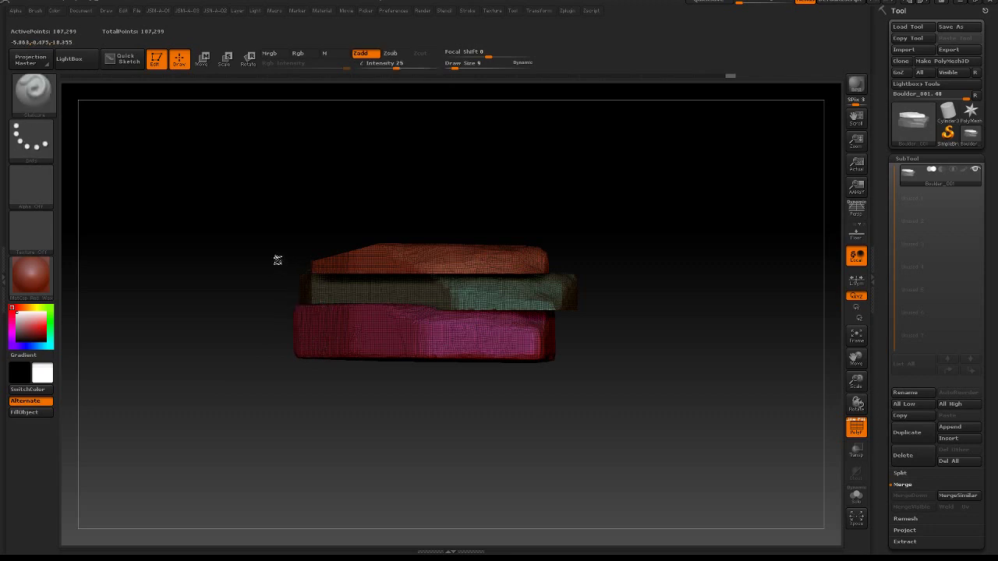
pyautogui.moveTo(277, 260); pyautogui.dragTo(279, 267)
pyautogui.hotkey('ctrl', 'shift')
pyautogui.keyDown('ctrl'); pyautogui.keyDown('shift'); pyautogui.moveTo(279, 338); pyautogui.dragTo(280, 339); pyautogui.keyUp('shift'); pyautogui.keyUp('ctrl')
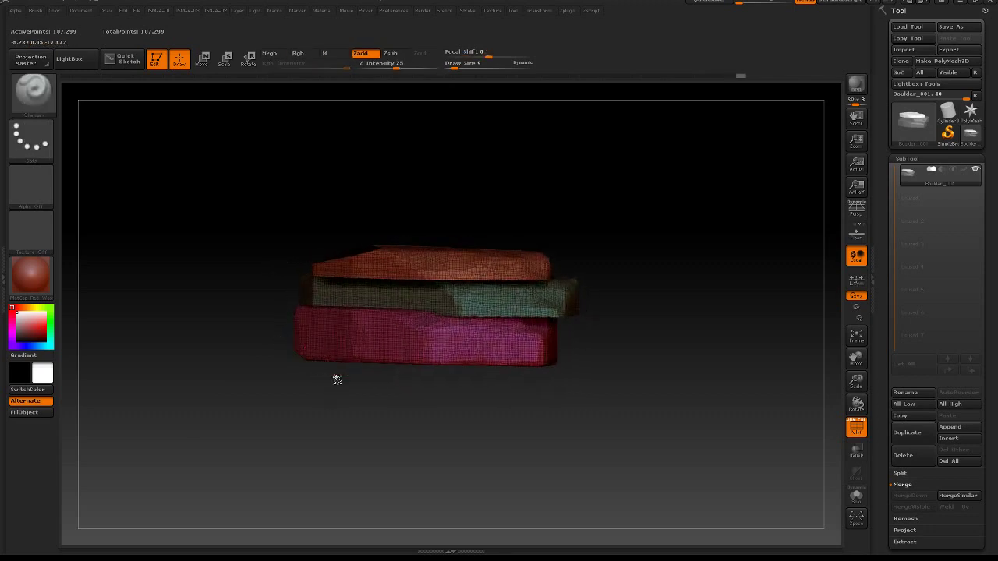
pyautogui.moveTo(336, 380)
pyautogui.mouseDown()
pyautogui.moveTo(365, 412)
pyautogui.moveTo(379, 410)
pyautogui.mouseUp()
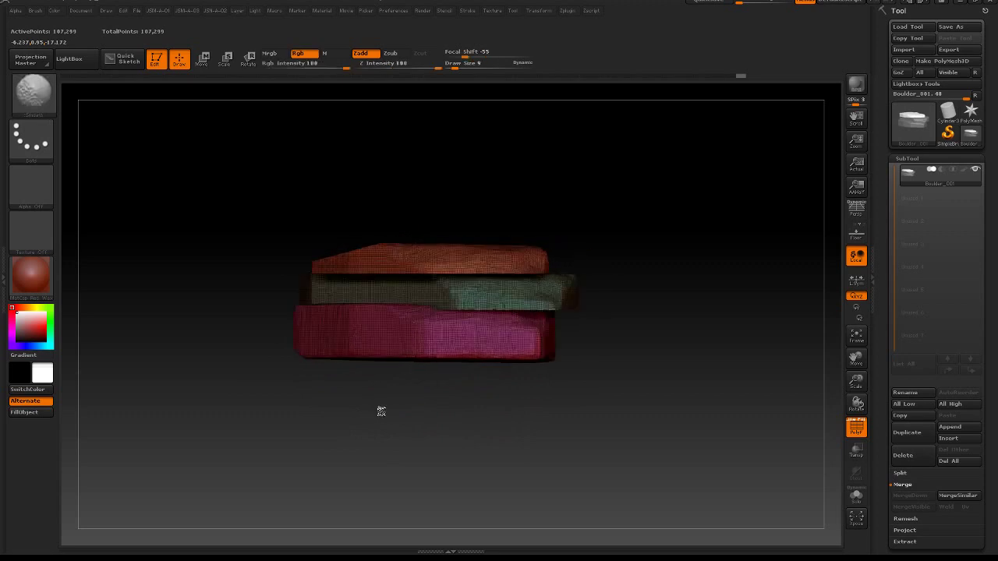
pyautogui.hotkey('ctrl', 'shift')
pyautogui.moveTo(580, 345)
pyautogui.keyDown('ctrl'); pyautogui.keyDown('shift'); pyautogui.mouseDown()
pyautogui.moveTo(428, 375)
pyautogui.moveTo(338, 368)
pyautogui.mouseUp(); pyautogui.keyUp('shift'); pyautogui.keyUp('ctrl')
# Step: Hide the polygroup wireframe and apply the MatCap GreenRoma material to the boulder
pyautogui.moveTo(642, 185)
pyautogui.mouseDown()
pyautogui.moveTo(618, 230)
pyautogui.moveTo(628, 195)
pyautogui.moveTo(579, 218)
pyautogui.moveTo(595, 241)
pyautogui.moveTo(581, 218)
pyautogui.moveTo(569, 253)
pyautogui.moveTo(638, 279)
pyautogui.mouseUp()
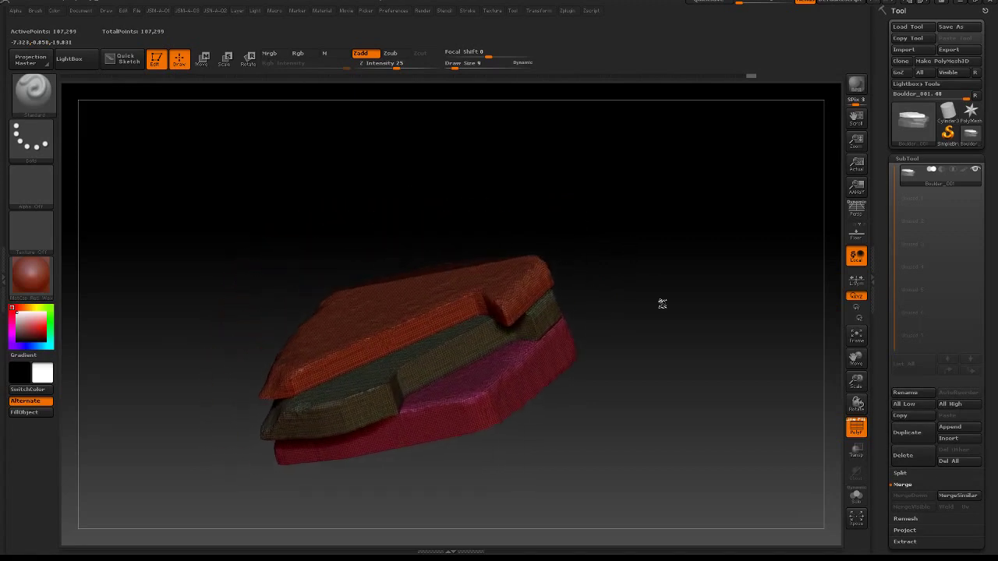
pyautogui.click(857, 429)
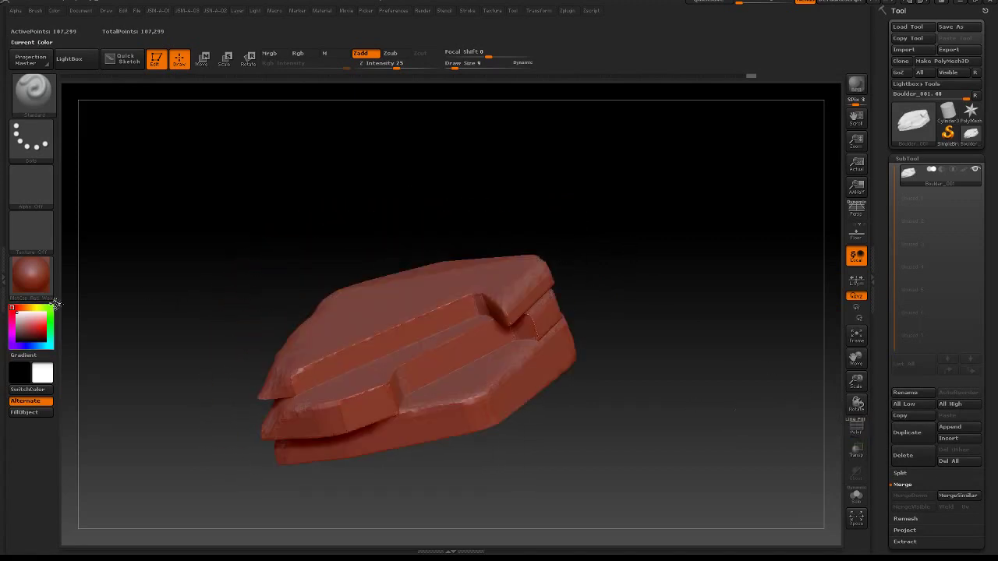
pyautogui.click(32, 274)
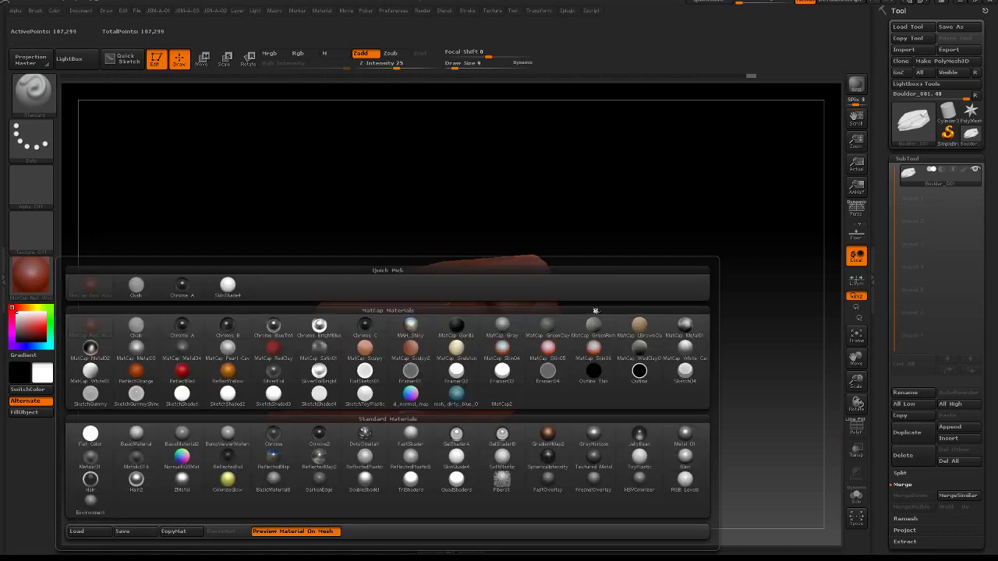
pyautogui.click(594, 326)
pyautogui.moveTo(581, 238); pyautogui.dragTo(594, 214)
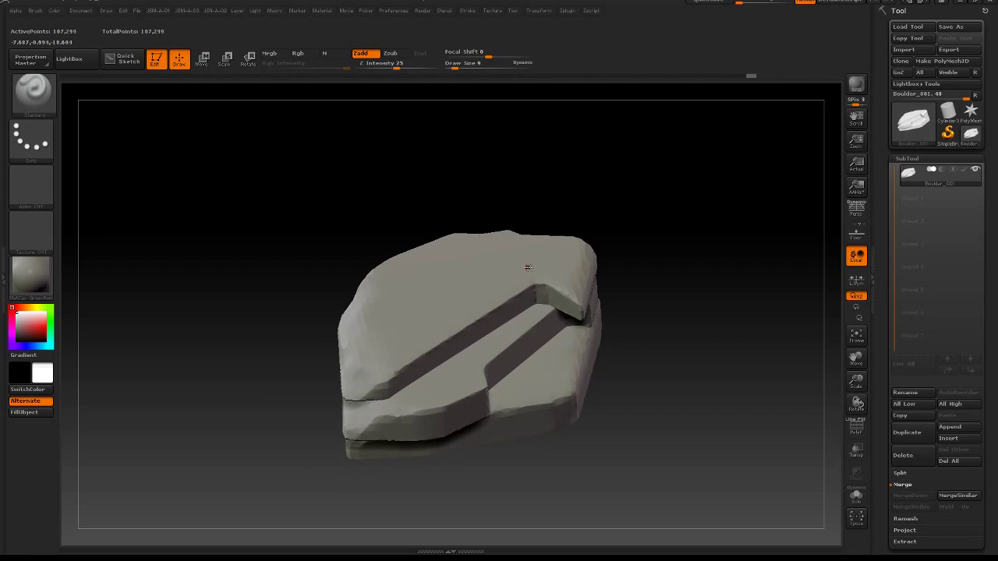
pyautogui.click(856, 427)
pyautogui.click(856, 427)
pyautogui.moveTo(679, 356); pyautogui.dragTo(641, 324)
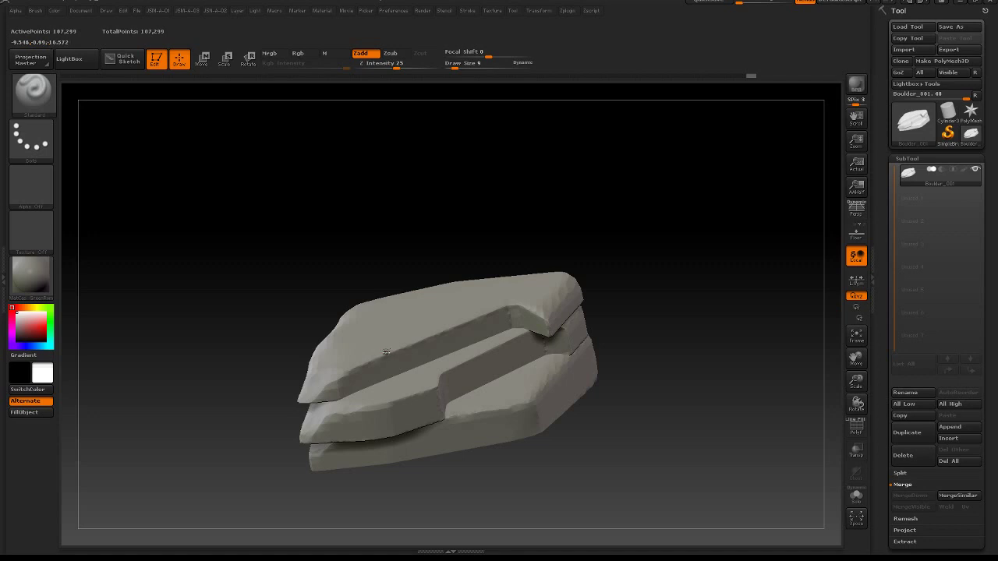
# Step: Flatten the top slab's surface and outer edge with an enlarged TrimAdaptive brush using the square Alpha 28
pyautogui.press('space')
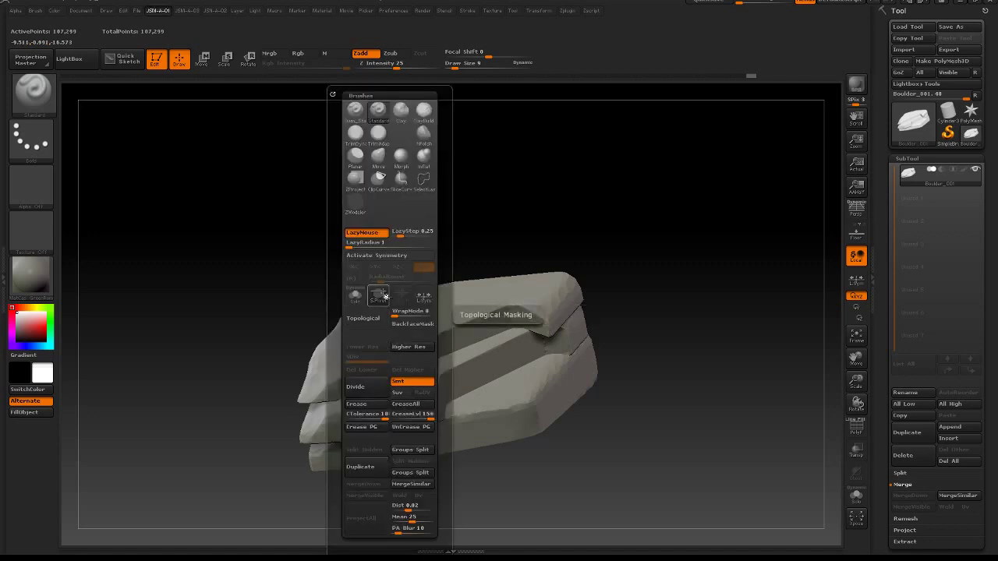
pyautogui.click(399, 138)
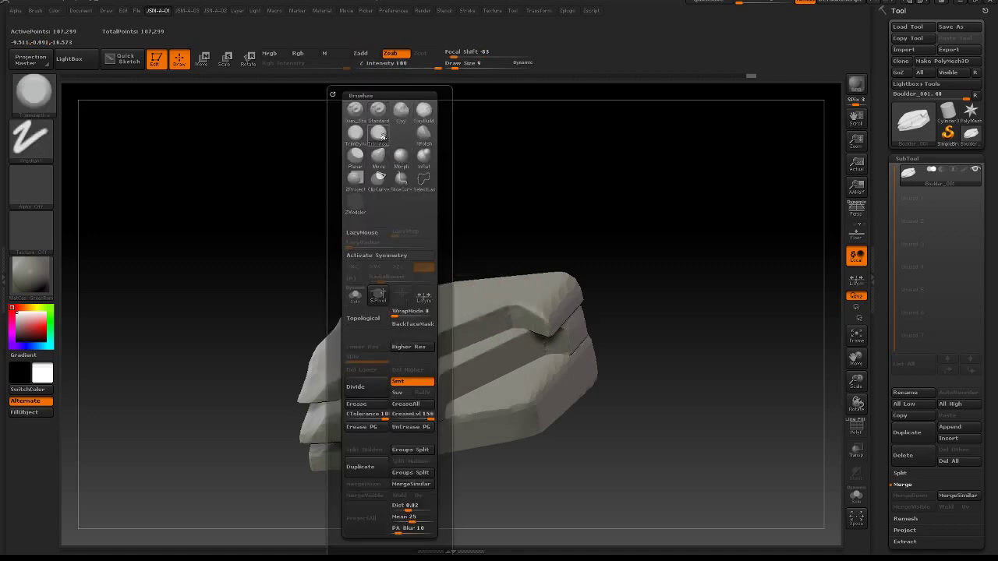
pyautogui.press('space')
pyautogui.moveTo(405, 338); pyautogui.dragTo(442, 338)
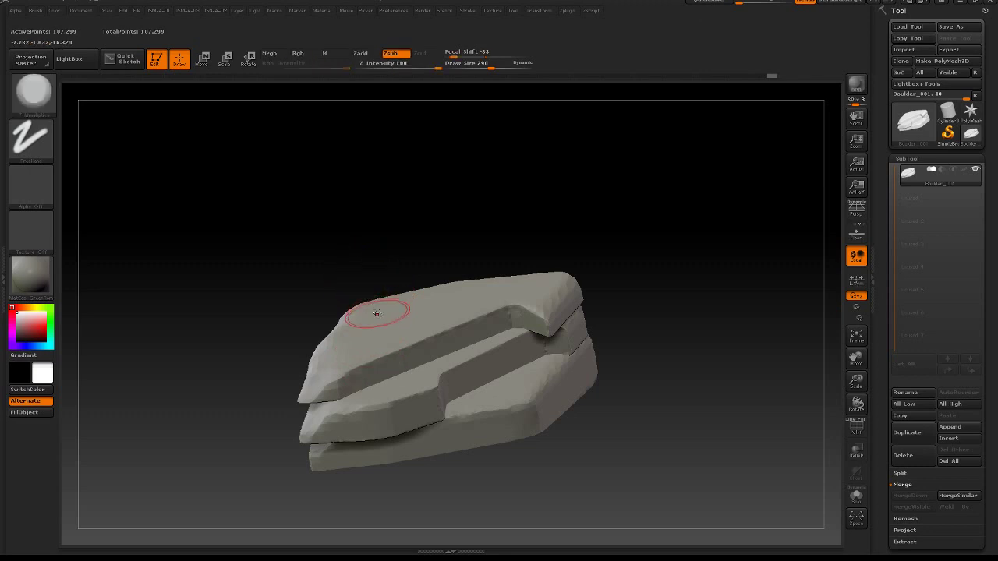
pyautogui.click(29, 203)
pyautogui.click(323, 363)
pyautogui.moveTo(229, 187); pyautogui.dragTo(415, 209)
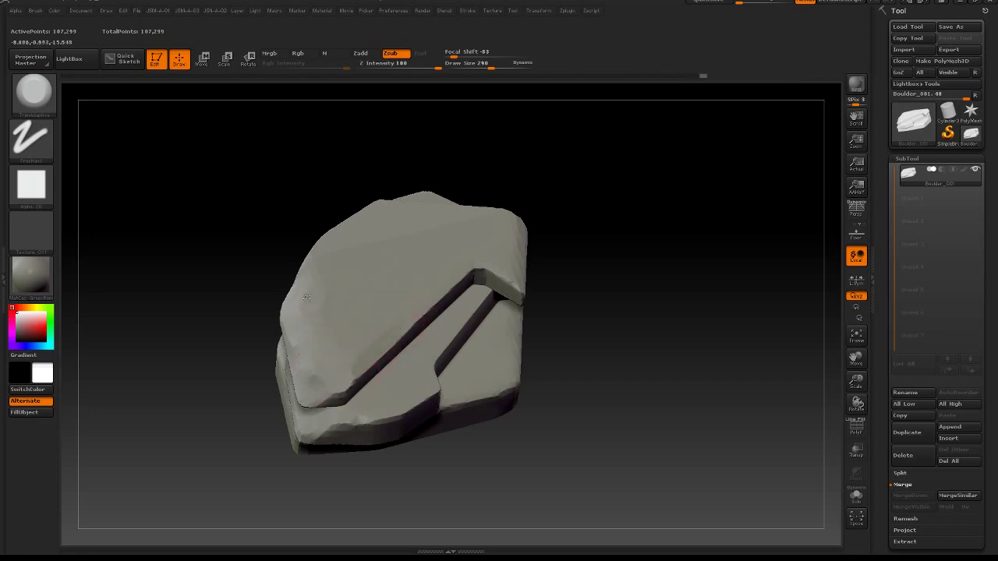
pyautogui.moveTo(555, 207); pyautogui.dragTo(363, 312)
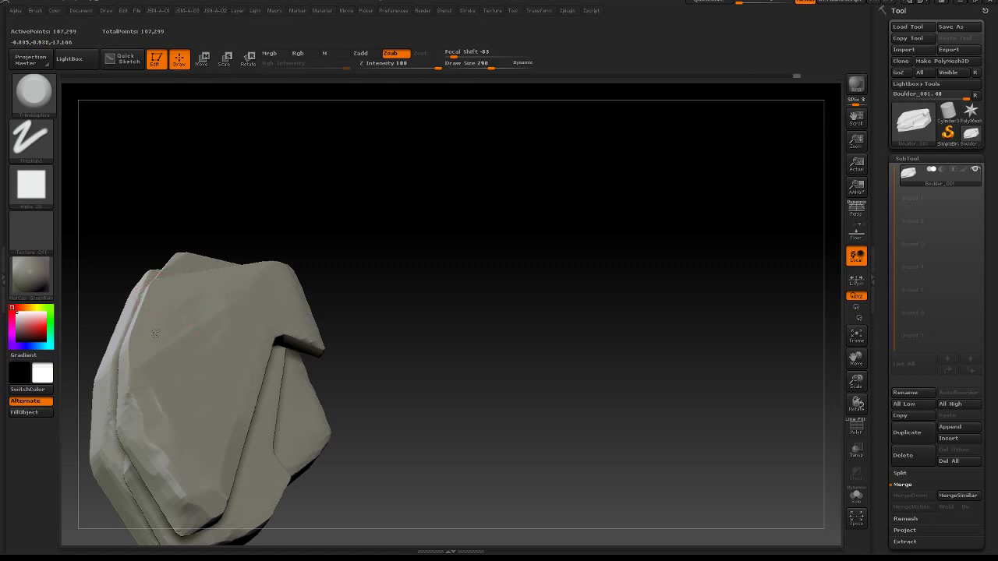
# Step: Try the MatCap GreenClay and SkinShade4 materials on the boulder and settle on SketchShaded
pyautogui.click(32, 275)
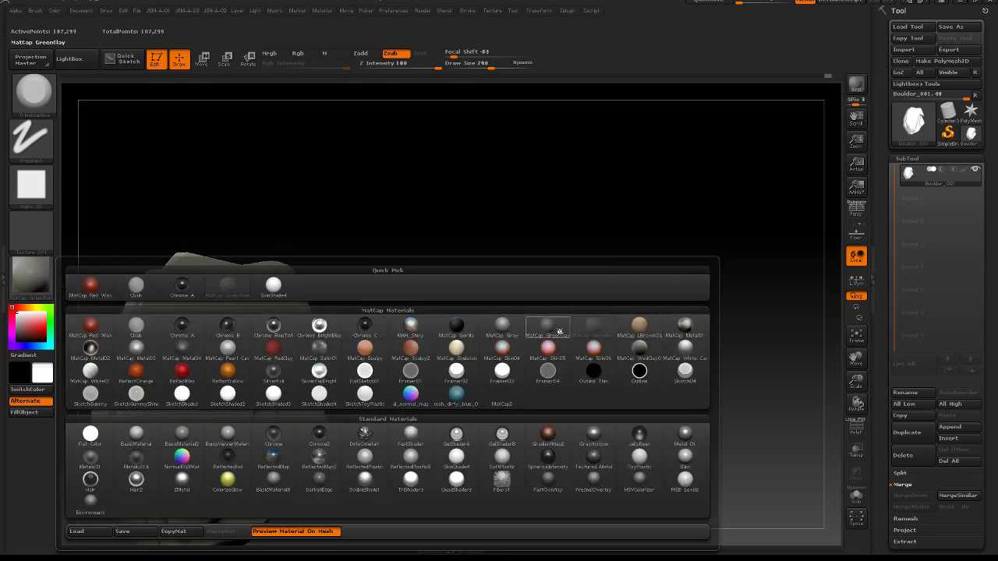
pyautogui.click(559, 332)
pyautogui.moveTo(450, 313); pyautogui.dragTo(506, 293)
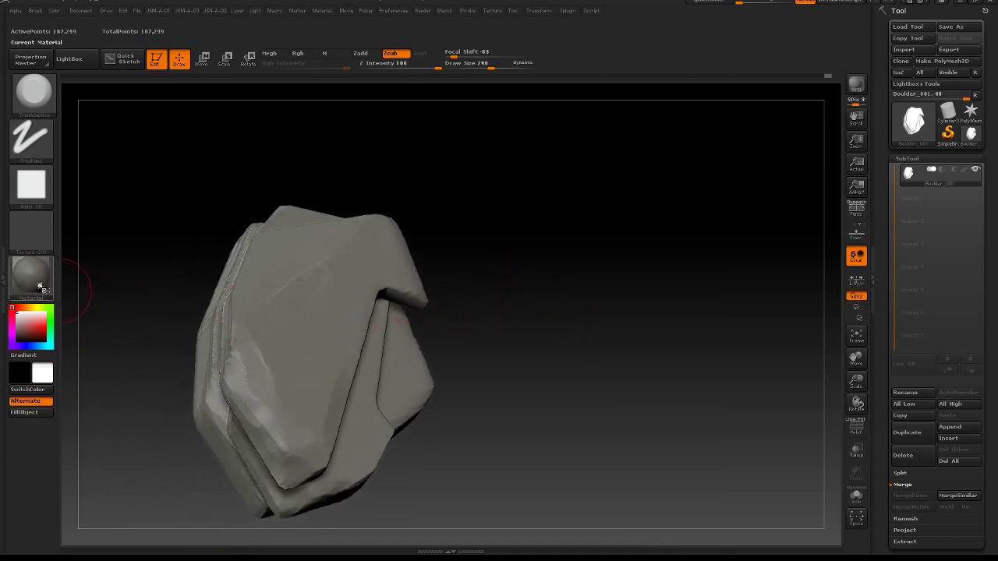
pyautogui.click(41, 286)
pyautogui.click(314, 294)
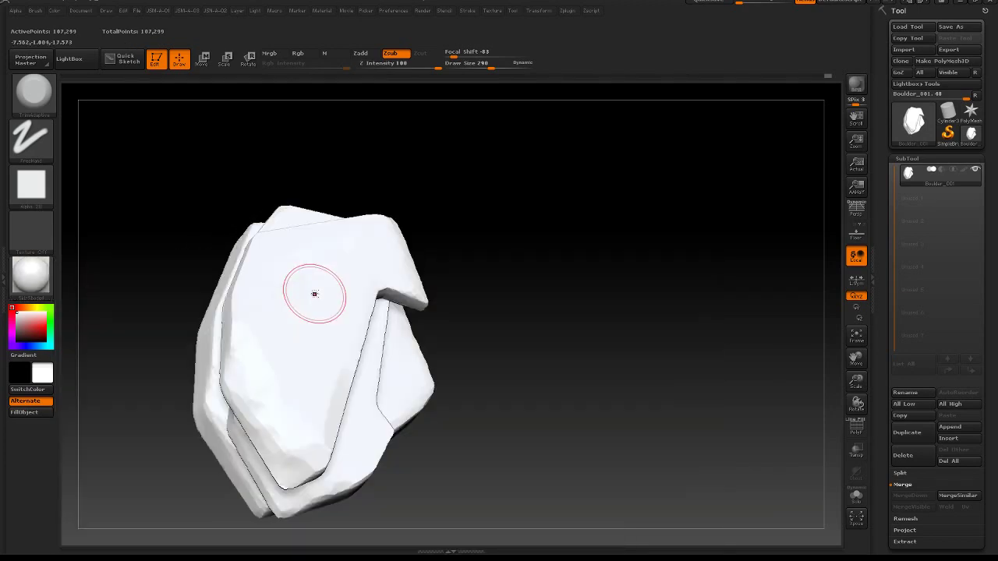
pyautogui.click(31, 276)
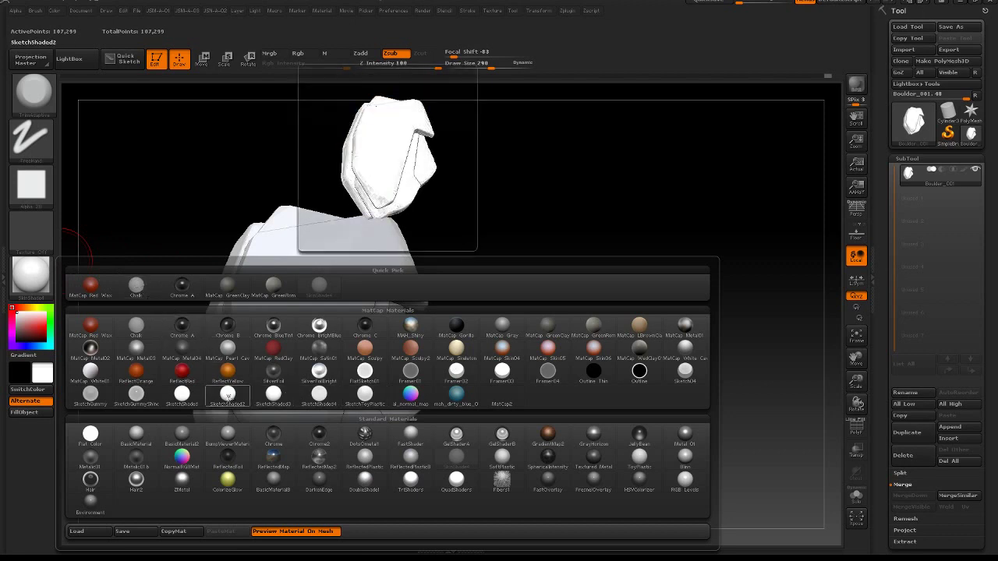
pyautogui.click(187, 397)
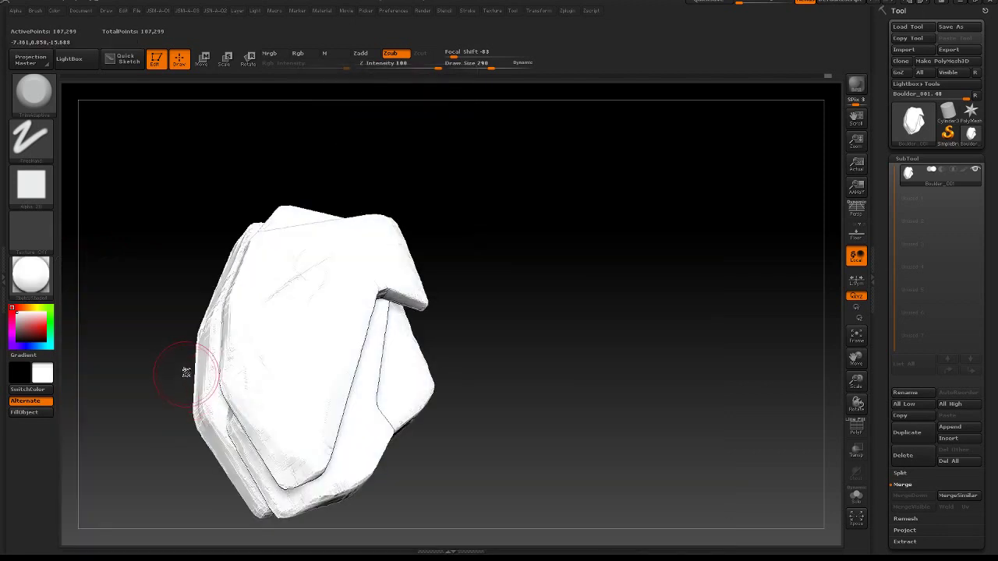
# Step: Apply the MatCap White Cavity material to the boulder
pyautogui.click(31, 277)
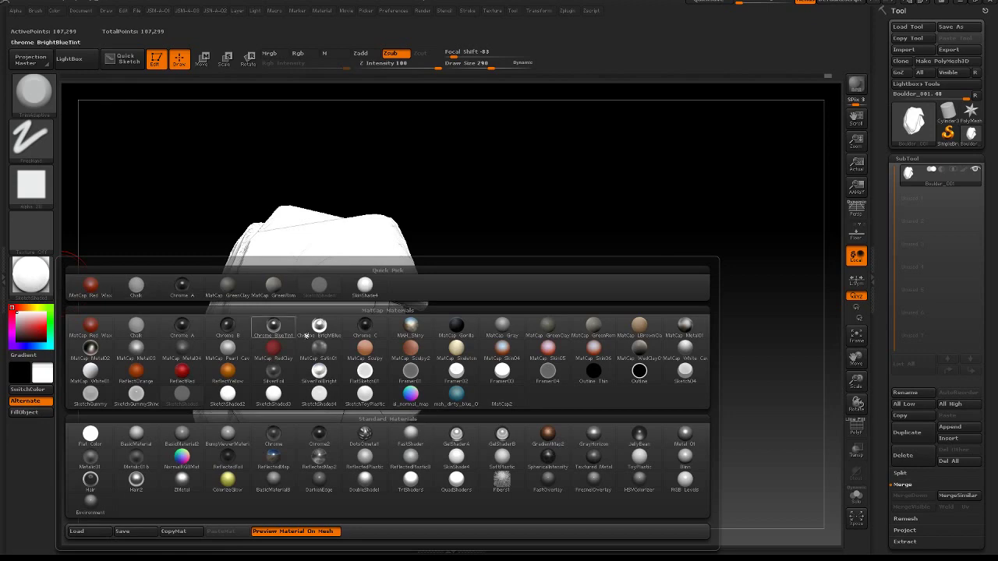
pyautogui.click(684, 372)
pyautogui.moveTo(522, 304)
pyautogui.mouseDown()
pyautogui.moveTo(546, 360)
pyautogui.moveTo(559, 339)
pyautogui.moveTo(590, 374)
pyautogui.moveTo(628, 291)
pyautogui.moveTo(646, 339)
pyautogui.moveTo(574, 301)
pyautogui.mouseUp()
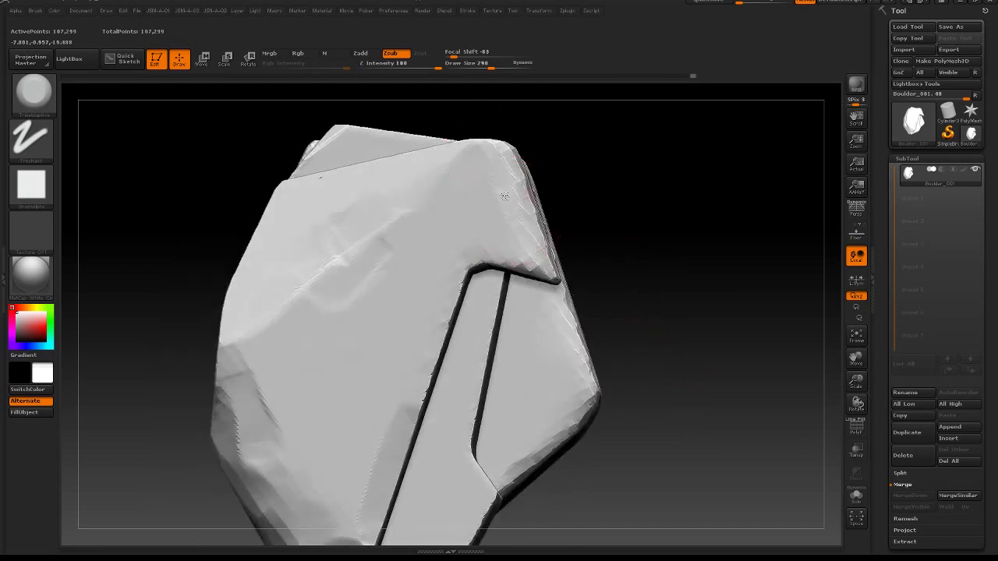
# Step: Chip and flatten the top slab's outer edges and front corner with the TrimAdaptive brush
pyautogui.moveTo(524, 232); pyautogui.dragTo(523, 239)
pyautogui.moveTo(442, 267)
pyautogui.mouseDown()
pyautogui.moveTo(404, 320)
pyautogui.moveTo(368, 503)
pyautogui.mouseUp()
pyautogui.moveTo(636, 452)
pyautogui.mouseDown()
pyautogui.moveTo(674, 320)
pyautogui.moveTo(654, 326)
pyautogui.mouseUp()
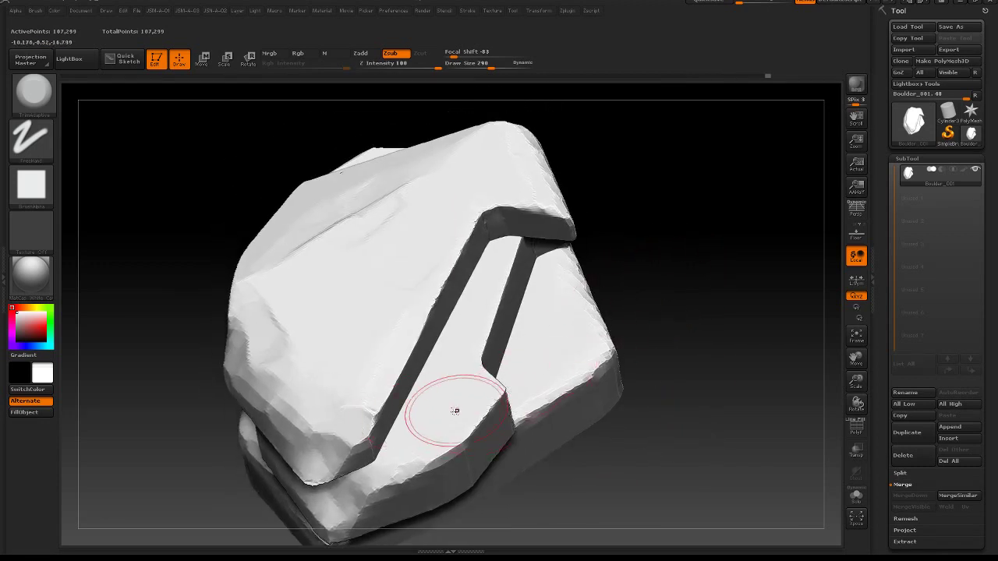
pyautogui.moveTo(321, 456)
pyautogui.mouseDown()
pyautogui.moveTo(310, 466)
pyautogui.moveTo(297, 433)
pyautogui.mouseUp()
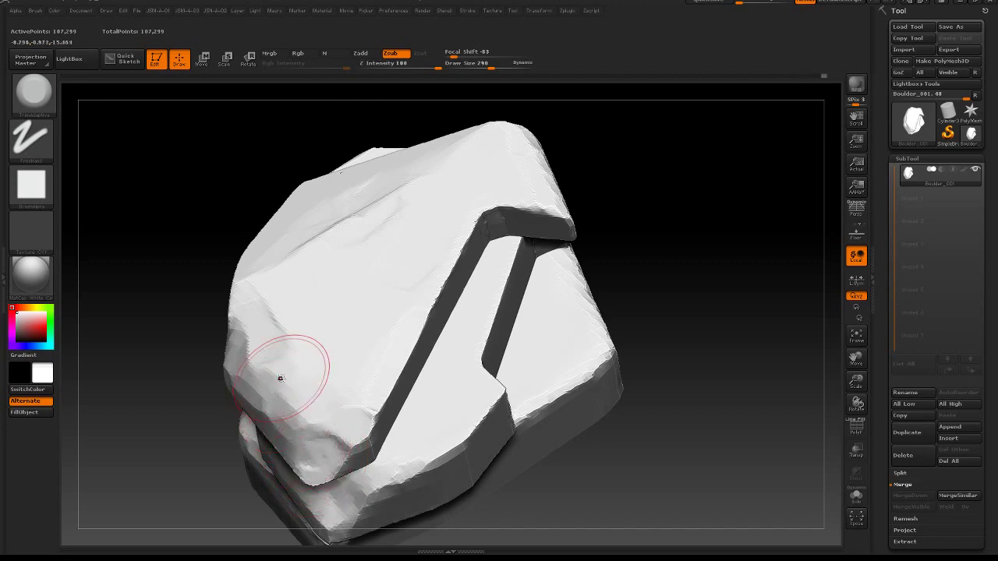
pyautogui.moveTo(357, 396)
pyautogui.mouseDown()
pyautogui.moveTo(371, 395)
pyautogui.moveTo(374, 413)
pyautogui.mouseUp()
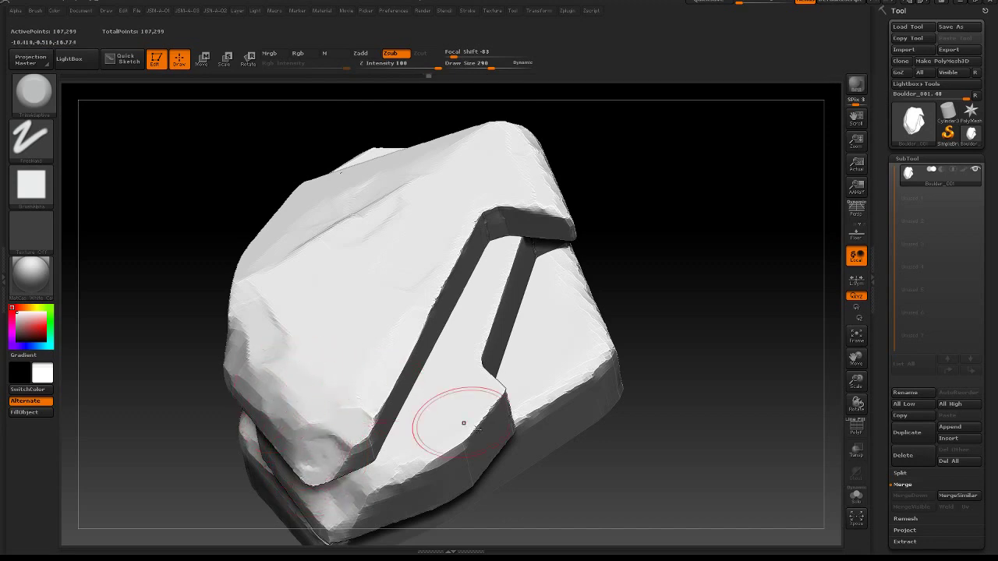
# Step: Carve flat facets along the middle slab's front edge with the TrimAdaptive brush
pyautogui.keyDown('alt'); pyautogui.moveTo(596, 437); pyautogui.dragTo(596, 374); pyautogui.keyUp('alt')
pyautogui.moveTo(601, 417); pyautogui.dragTo(616, 355)
pyautogui.moveTo(616, 355)
pyautogui.mouseDown()
pyautogui.moveTo(631, 361)
pyautogui.moveTo(611, 364)
pyautogui.mouseUp()
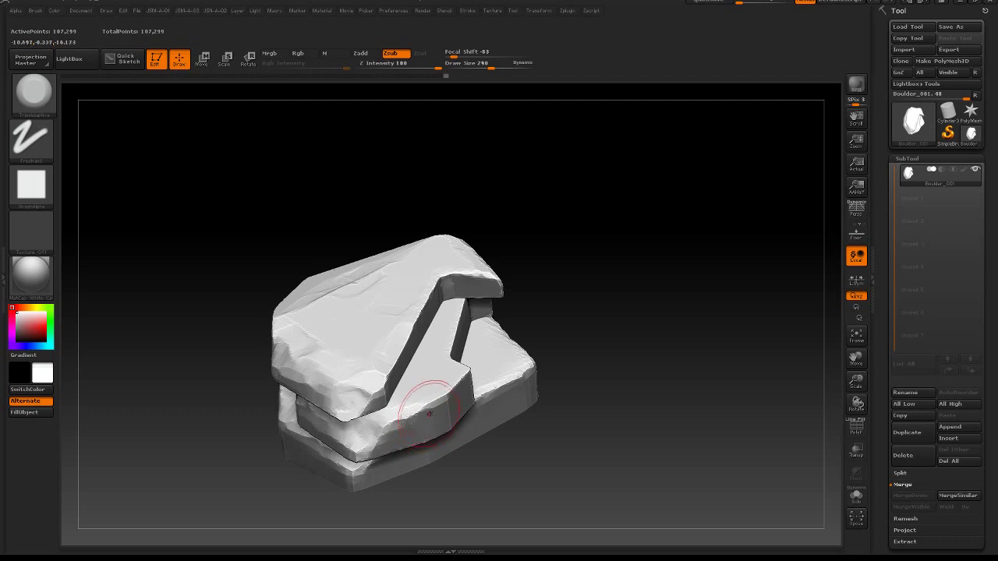
pyautogui.moveTo(429, 413); pyautogui.dragTo(442, 396)
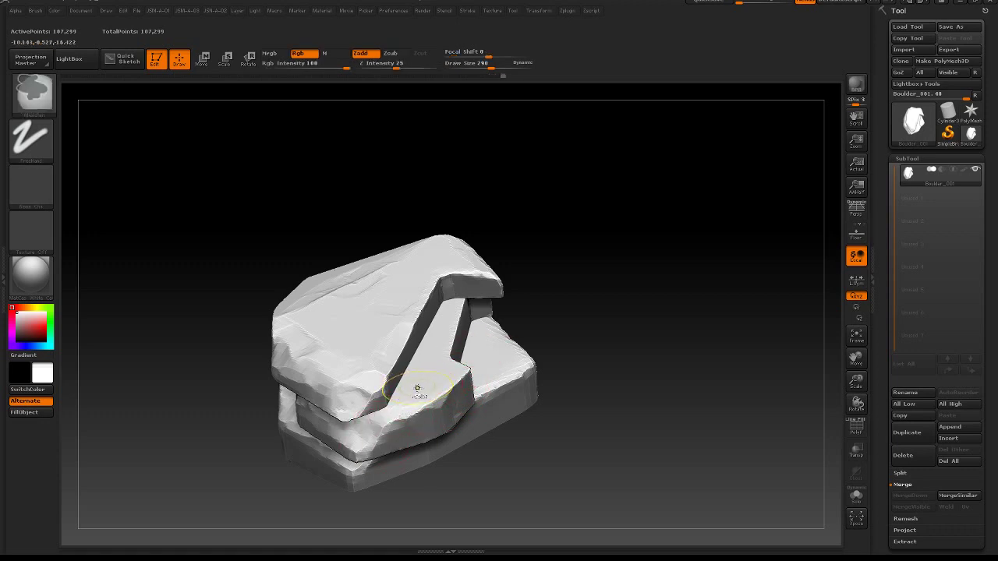
pyautogui.click(204, 62)
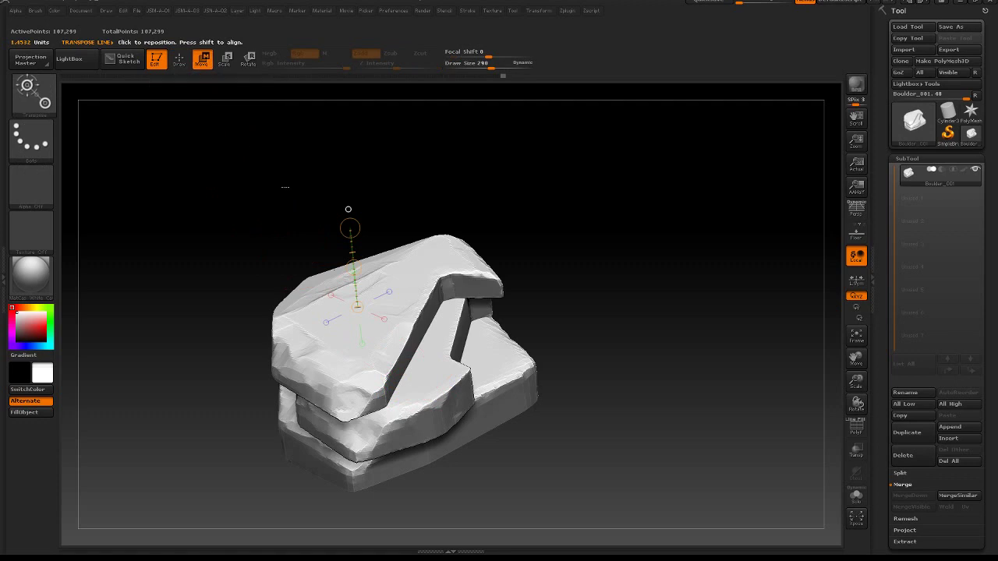
pyautogui.click(427, 380)
pyautogui.click(181, 60)
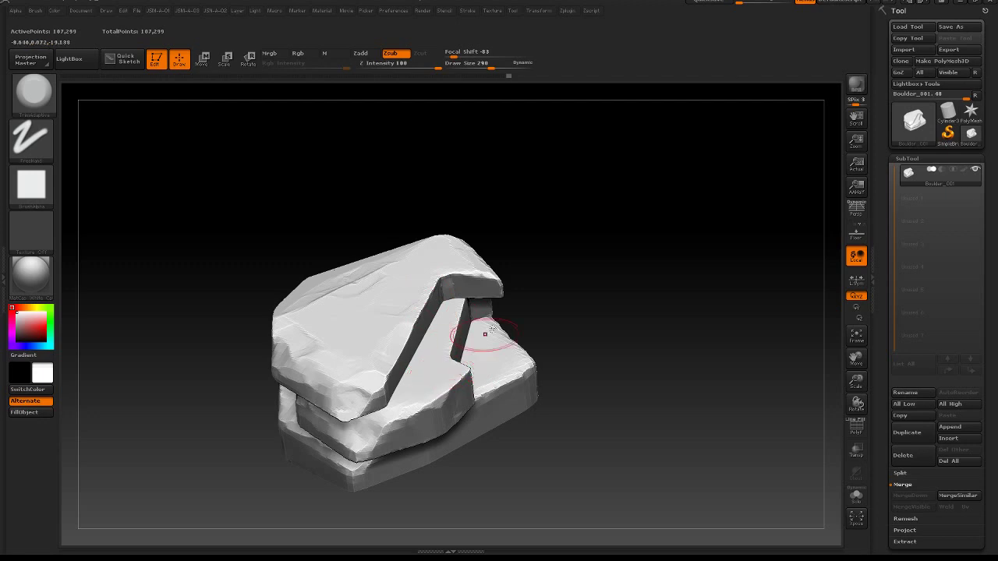
# Step: Split the boulder into separate subtools by polygroup with Groups Split and accept the non-undoable operation
pyautogui.moveTo(595, 340); pyautogui.dragTo(612, 354)
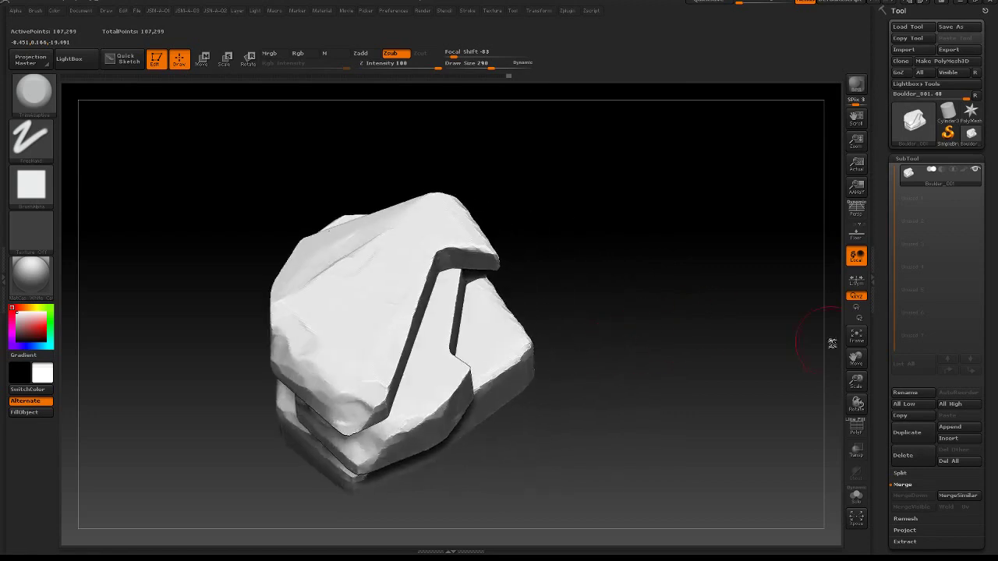
pyautogui.click(912, 475)
pyautogui.click(955, 485)
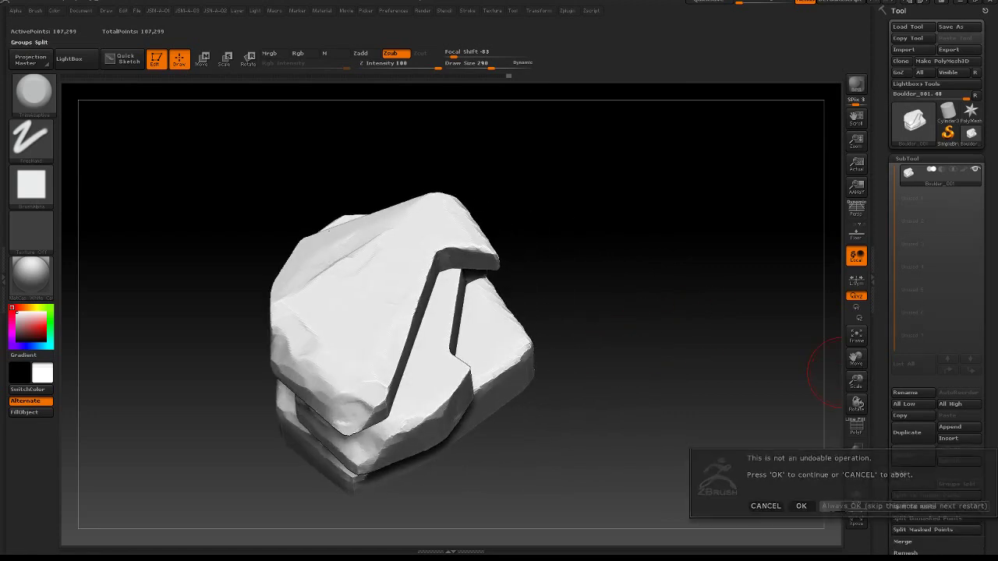
pyautogui.click(836, 508)
pyautogui.moveTo(557, 368); pyautogui.dragTo(639, 392)
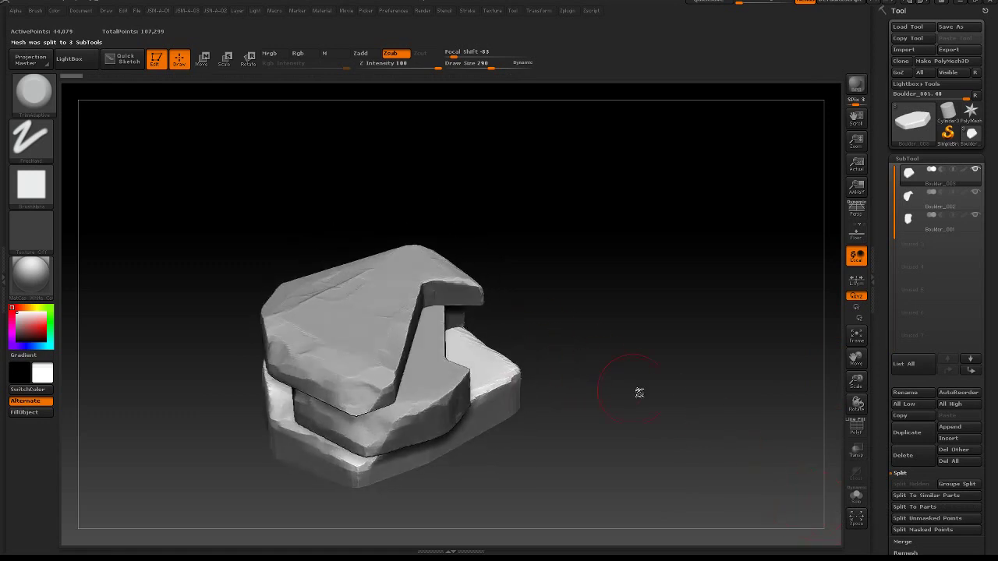
# Step: Isolate the bottom slab with Solo and briefly check its polyframe and DynaMesh settings
pyautogui.click(859, 499)
pyautogui.moveTo(631, 383)
pyautogui.mouseDown(button='right')
pyautogui.moveTo(610, 409)
pyautogui.moveTo(640, 427)
pyautogui.moveTo(650, 396)
pyautogui.mouseUp(button='right')
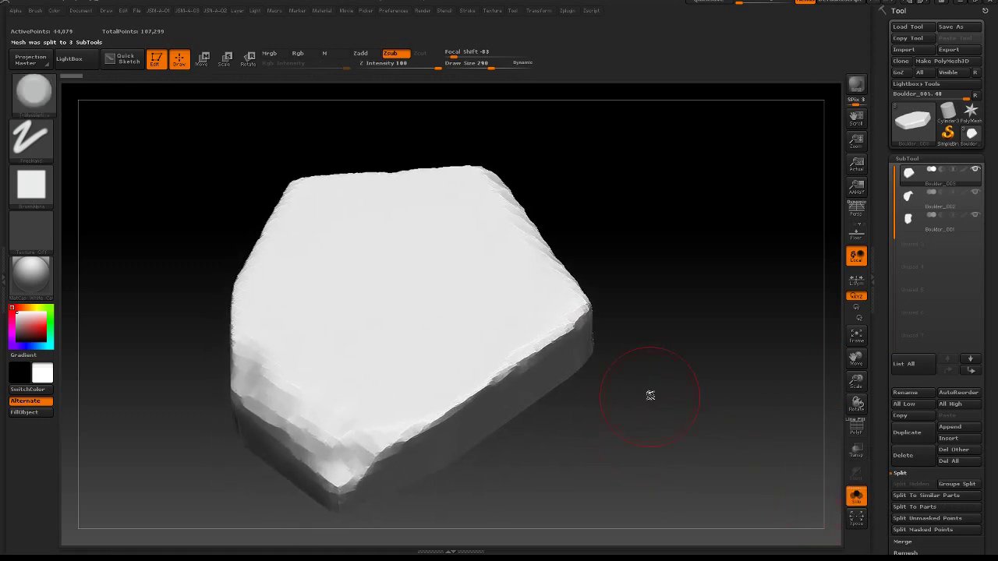
pyautogui.click(857, 427)
pyautogui.click(857, 427)
pyautogui.moveTo(693, 369); pyautogui.dragTo(671, 372, button='right')
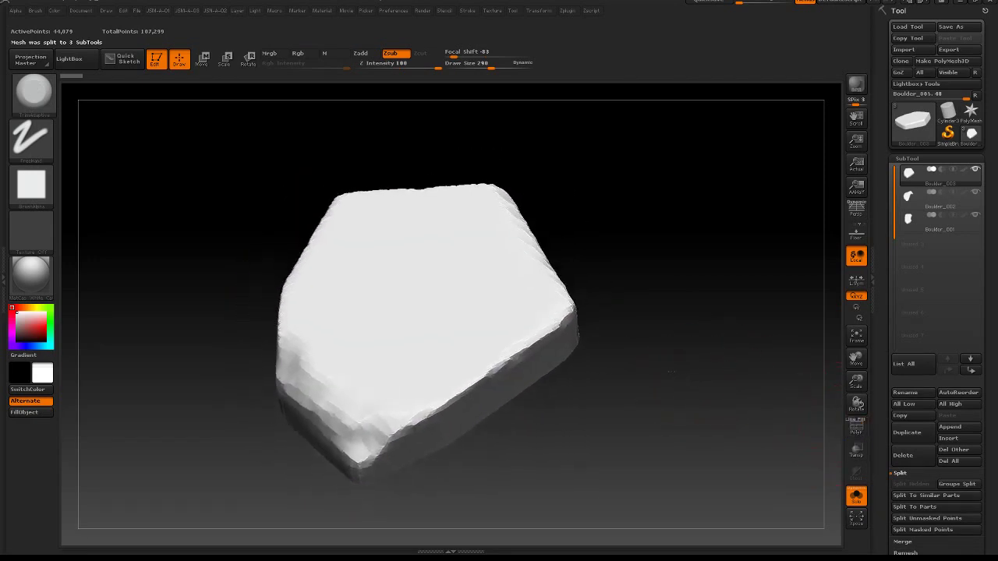
pyautogui.hotkey('shift', '2')
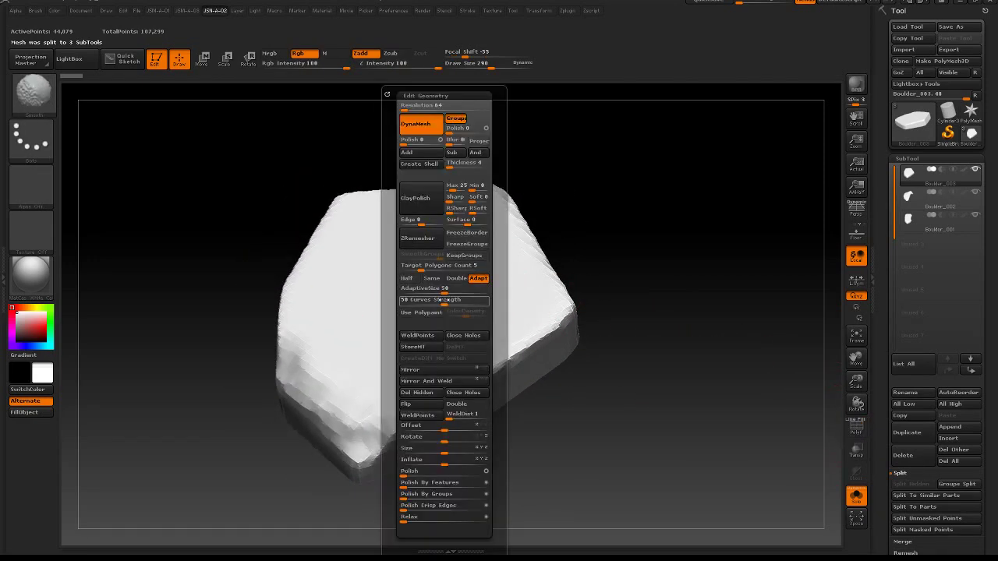
# Step: Bevel the lower left edge of the isolated bottom slab with clip curves in side view
pyautogui.moveTo(663, 410)
pyautogui.mouseDown()
pyautogui.moveTo(628, 294)
pyautogui.moveTo(675, 239)
pyautogui.moveTo(702, 368)
pyautogui.mouseUp()
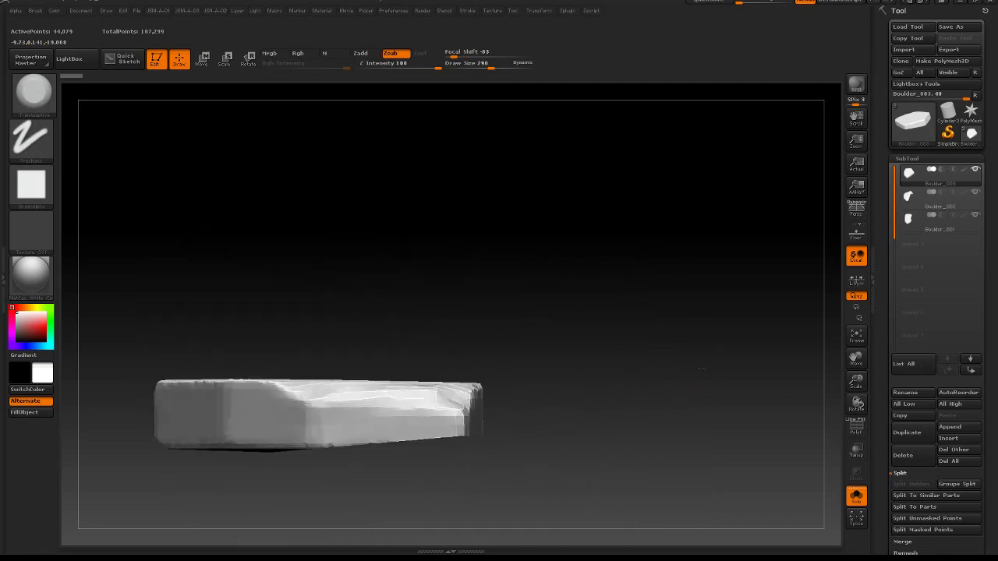
pyautogui.keyDown('alt'); pyautogui.moveTo(605, 405); pyautogui.dragTo(722, 337); pyautogui.keyUp('alt')
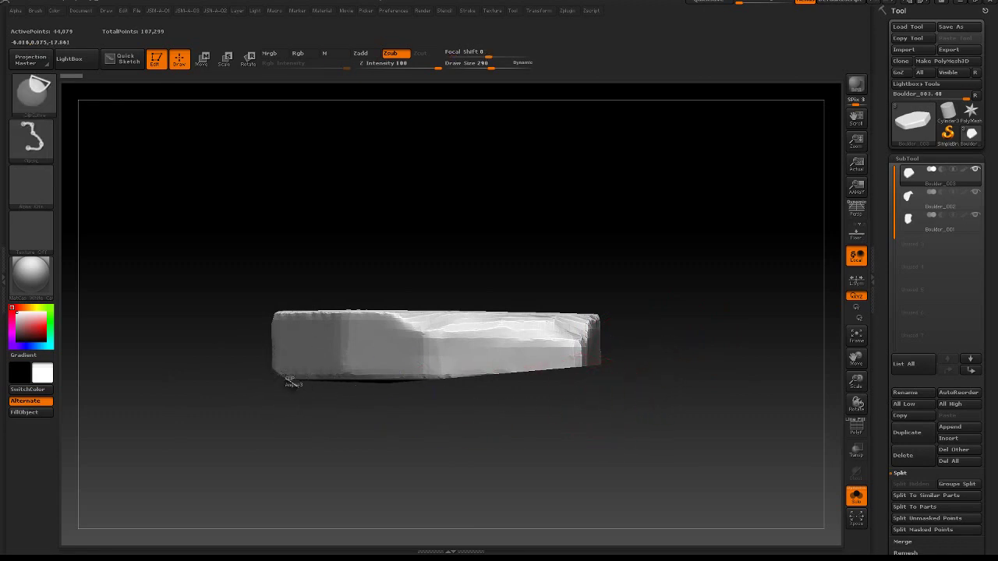
pyautogui.moveTo(290, 380)
pyautogui.mouseDown()
pyautogui.moveTo(236, 360)
pyautogui.moveTo(223, 370)
pyautogui.moveTo(234, 358)
pyautogui.moveTo(258, 368)
pyautogui.mouseUp()
pyautogui.moveTo(497, 407)
pyautogui.mouseDown()
pyautogui.moveTo(498, 363)
pyautogui.moveTo(500, 419)
pyautogui.mouseUp()
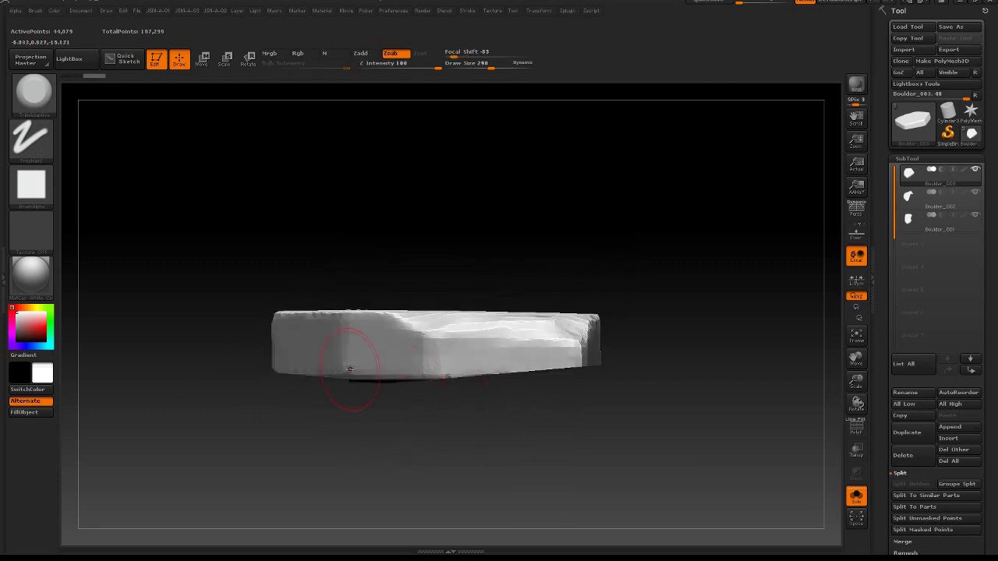
pyautogui.keyDown('ctrl'); pyautogui.keyDown('shift'); pyautogui.moveTo(375, 387); pyautogui.dragTo(189, 351); pyautogui.keyUp('shift'); pyautogui.keyUp('ctrl')
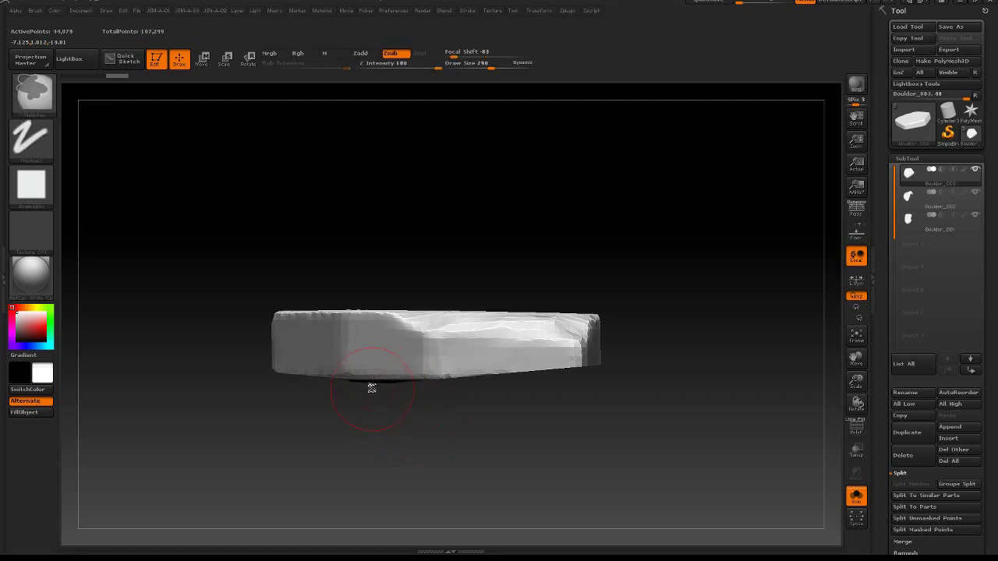
pyautogui.moveTo(380, 384)
pyautogui.keyDown('ctrl'); pyautogui.keyDown('shift'); pyautogui.mouseDown()
pyautogui.moveTo(133, 356)
pyautogui.moveTo(130, 343)
pyautogui.mouseUp(); pyautogui.keyUp('shift'); pyautogui.keyUp('ctrl')
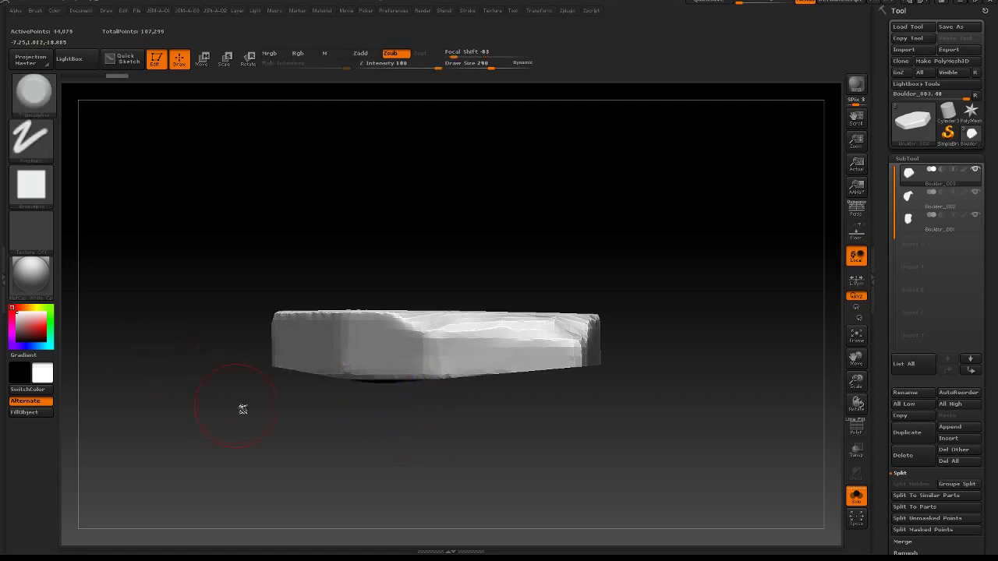
# Step: Clip the remaining edges of the bottom slab's underside with angled clip curves from several side views
pyautogui.moveTo(482, 392)
pyautogui.mouseDown()
pyautogui.moveTo(566, 356)
pyautogui.moveTo(548, 171)
pyautogui.moveTo(569, 252)
pyautogui.mouseUp()
pyautogui.hotkey('ctrl', 'shift')
pyautogui.keyDown('ctrl'); pyautogui.keyDown('shift'); pyautogui.moveTo(541, 390); pyautogui.dragTo(630, 417); pyautogui.keyUp('shift'); pyautogui.keyUp('ctrl')
pyautogui.hotkey('ctrl', 'shift')
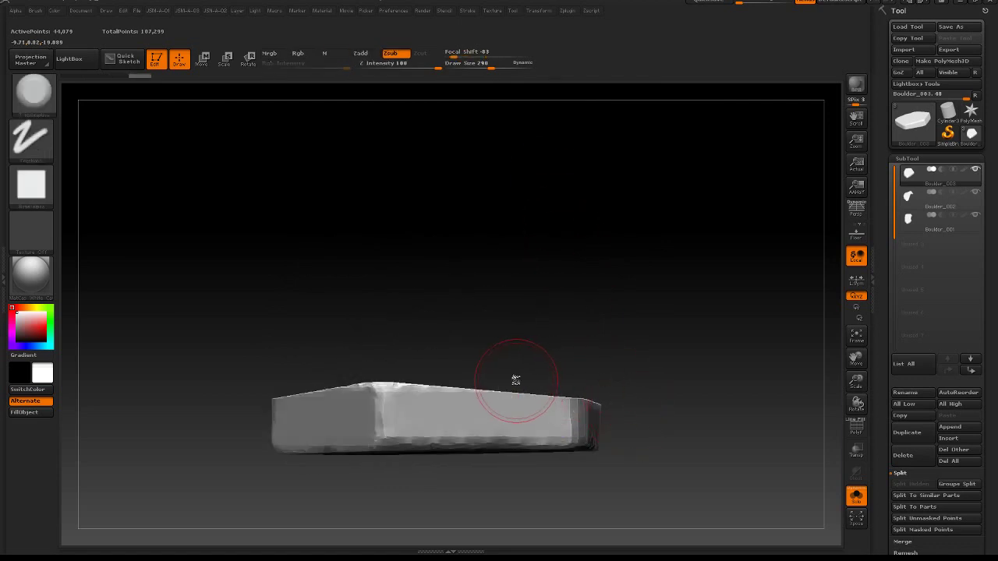
pyautogui.moveTo(495, 375)
pyautogui.keyDown('ctrl'); pyautogui.keyDown('shift'); pyautogui.mouseDown()
pyautogui.moveTo(644, 418)
pyautogui.moveTo(648, 407)
pyautogui.moveTo(590, 336)
pyautogui.moveTo(447, 374)
pyautogui.moveTo(476, 412)
pyautogui.moveTo(490, 401)
pyautogui.moveTo(474, 400)
pyautogui.mouseUp(); pyautogui.keyUp('shift'); pyautogui.keyUp('ctrl')
pyautogui.hotkey('ctrl', 'shift')
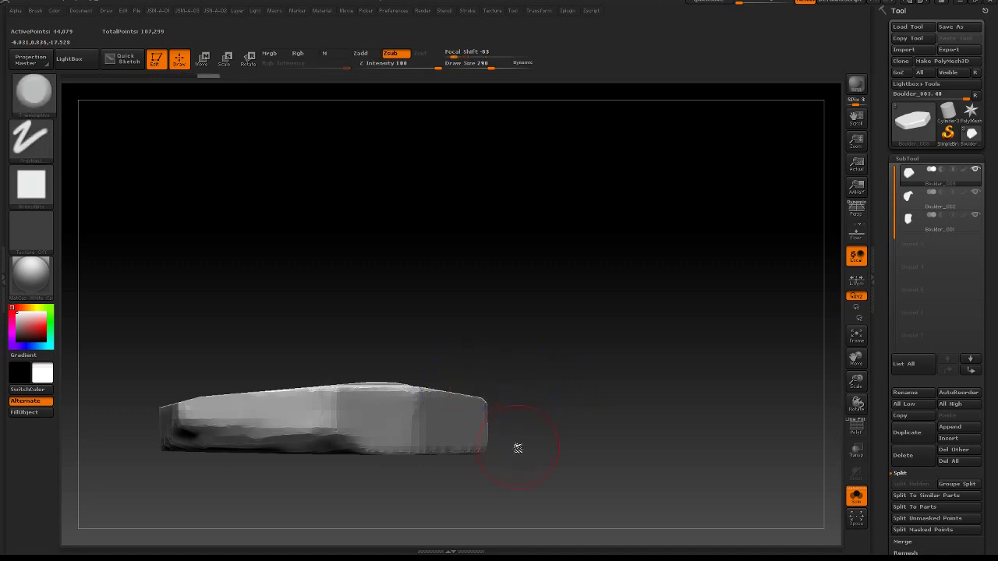
pyautogui.keyDown('ctrl'); pyautogui.keyDown('shift'); pyautogui.moveTo(510, 443); pyautogui.dragTo(456, 462); pyautogui.keyUp('shift'); pyautogui.keyUp('ctrl')
# Step: Remesh the bottom slab with DynaMesh at resolution 128 and check the mesh density in polyframe
pyautogui.moveTo(505, 476); pyautogui.dragTo(532, 328)
pyautogui.keyDown('alt'); pyautogui.moveTo(541, 265); pyautogui.dragTo(535, 349); pyautogui.keyUp('alt')
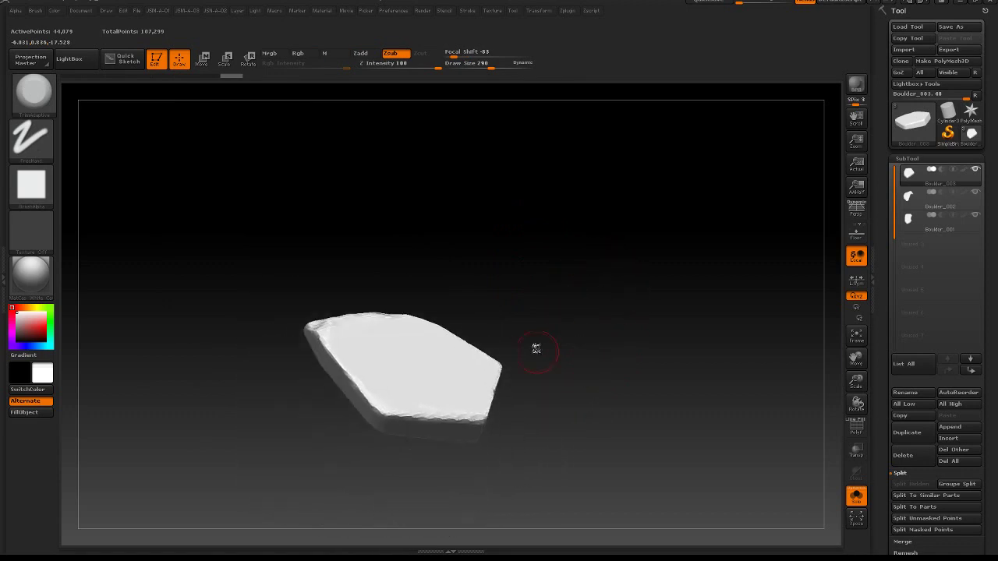
pyautogui.hotkey('shift', 'g')
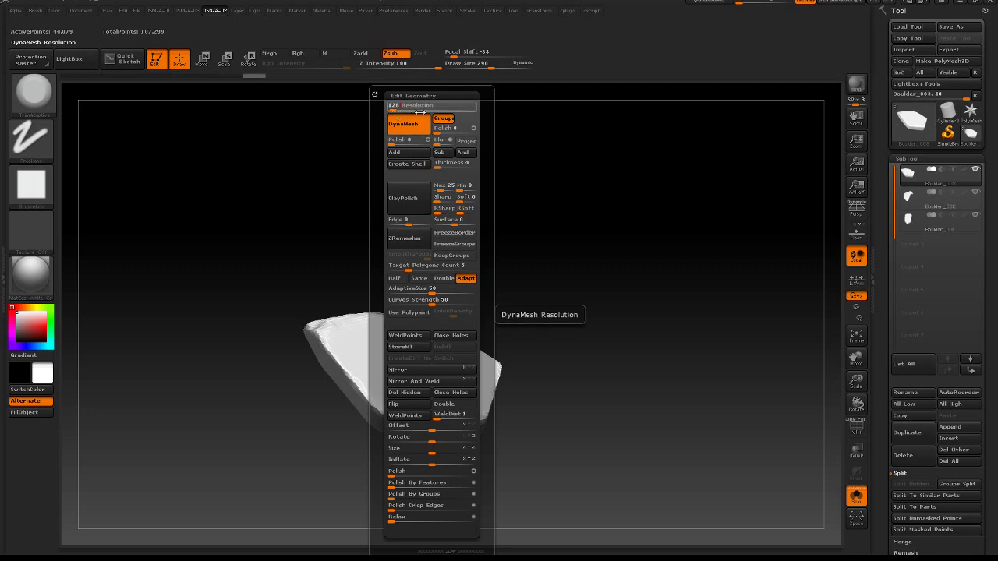
pyautogui.click(419, 126)
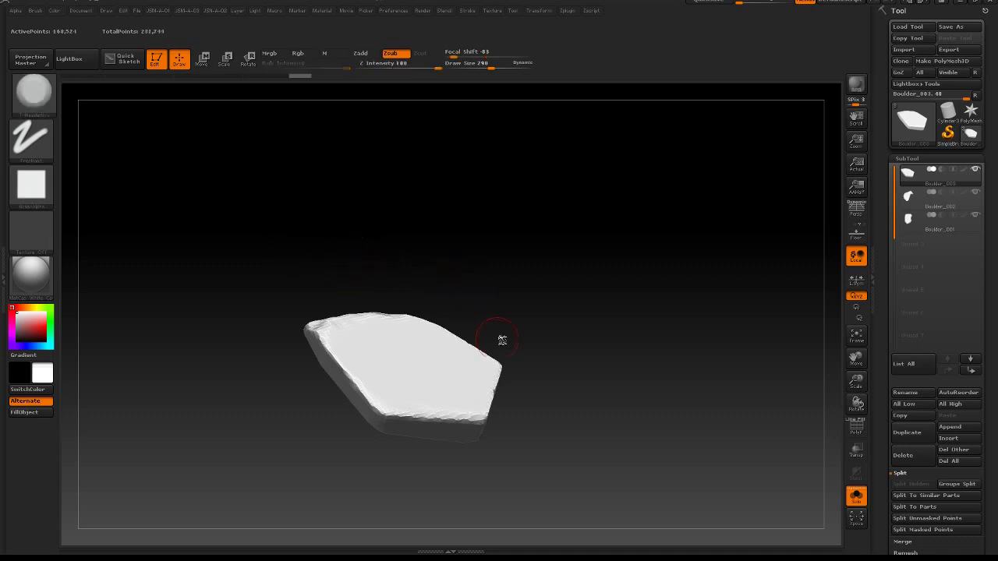
pyautogui.keyDown('ctrl'); pyautogui.moveTo(467, 247); pyautogui.dragTo(521, 317); pyautogui.keyUp('ctrl')
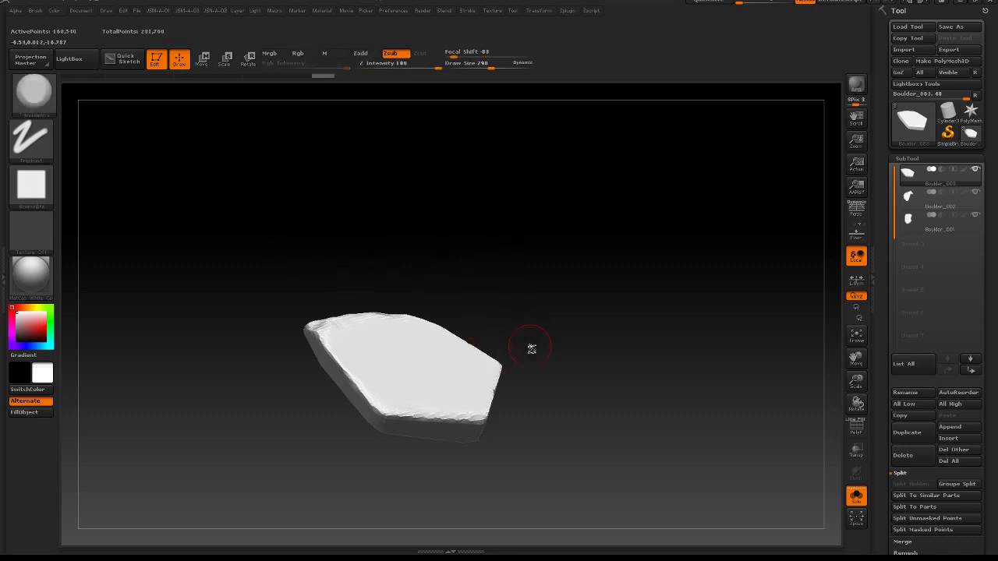
pyautogui.moveTo(531, 347); pyautogui.dragTo(578, 411, button='right')
pyautogui.click(858, 433)
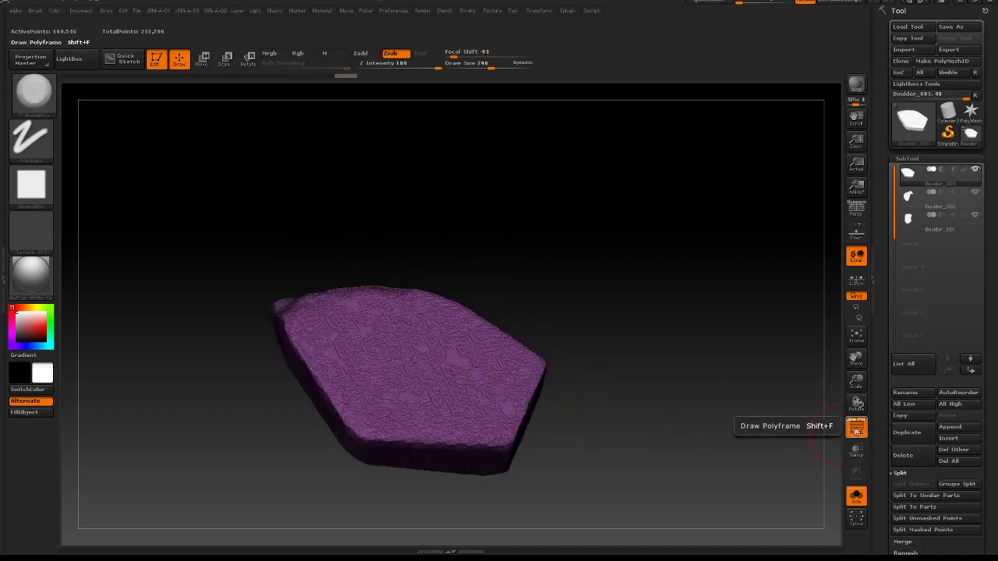
pyautogui.click(857, 433)
# Step: Flatten the bottom slab's upper and lower rim edges and corners with the TrimAdaptive brush
pyautogui.keyDown('alt'); pyautogui.moveTo(626, 438); pyautogui.dragTo(630, 391, button='right'); pyautogui.keyUp('alt')
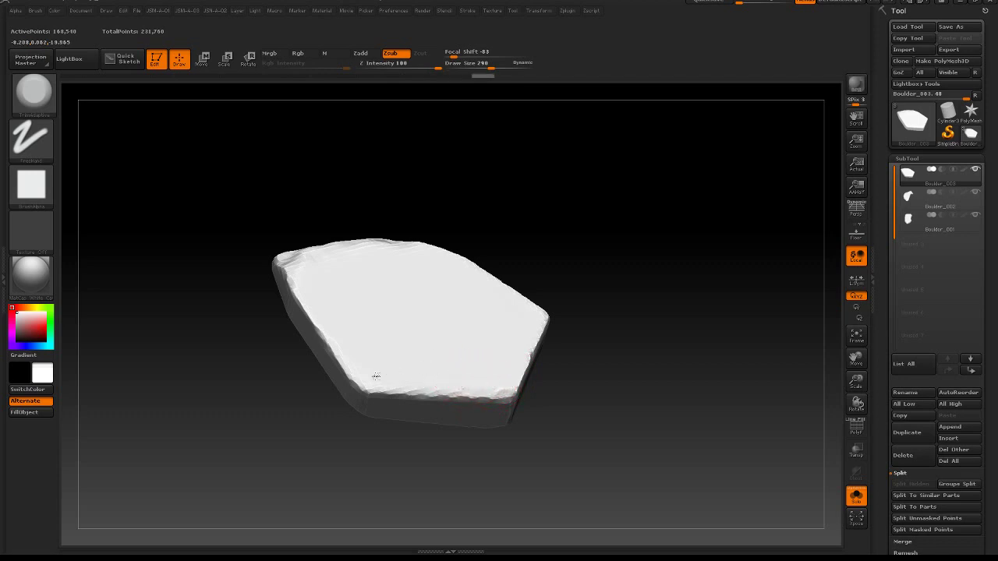
pyautogui.moveTo(395, 377); pyautogui.dragTo(441, 381)
pyautogui.moveTo(457, 464); pyautogui.dragTo(488, 351)
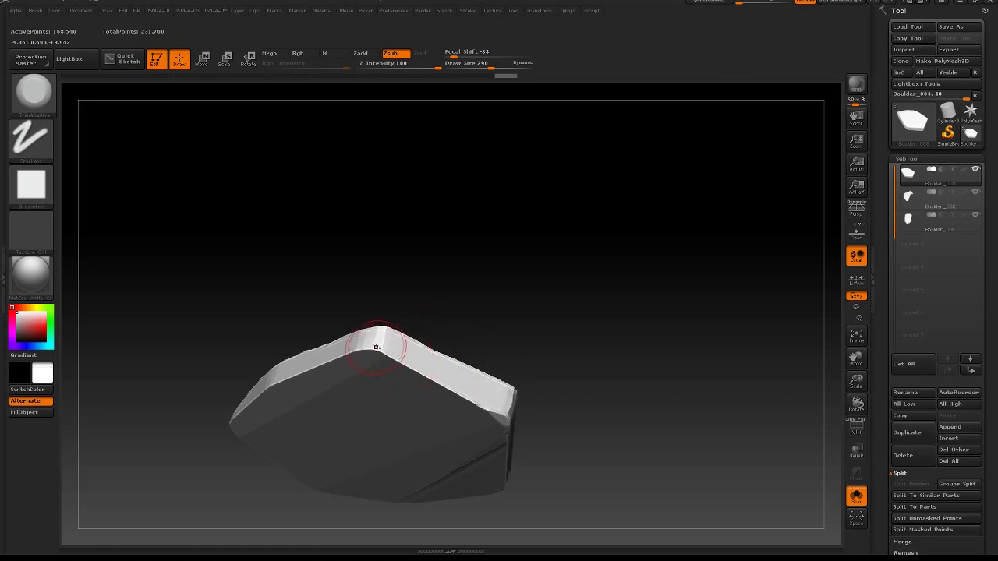
pyautogui.moveTo(376, 348); pyautogui.dragTo(366, 346)
pyautogui.moveTo(366, 308); pyautogui.dragTo(431, 337)
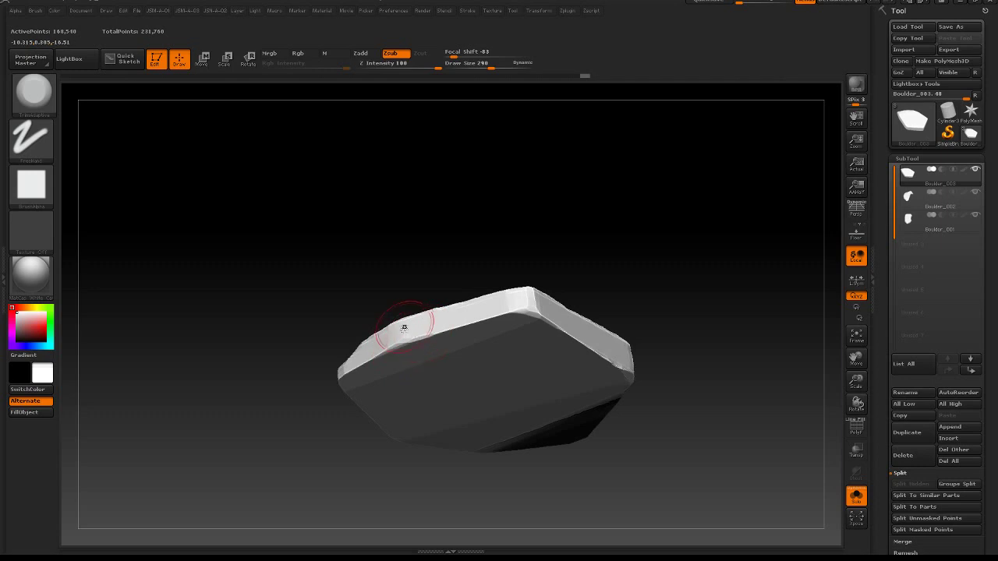
pyautogui.moveTo(367, 277); pyautogui.dragTo(562, 369)
pyautogui.keyDown('alt'); pyautogui.moveTo(347, 251); pyautogui.dragTo(451, 290); pyautogui.keyUp('alt')
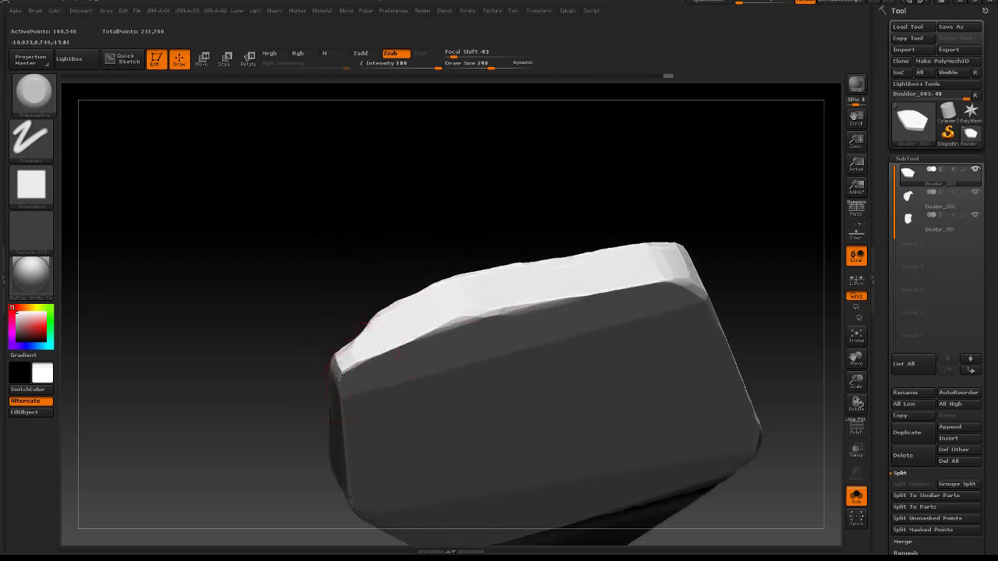
# Step: Reduce the brush's Draw Size to 89 and chip small facets into the slab's underside corner, undoing unwanted strokes
pyautogui.press('space')
pyautogui.moveTo(363, 353)
pyautogui.mouseDown()
pyautogui.moveTo(343, 353)
pyautogui.moveTo(378, 354)
pyautogui.moveTo(354, 369)
pyautogui.mouseUp()
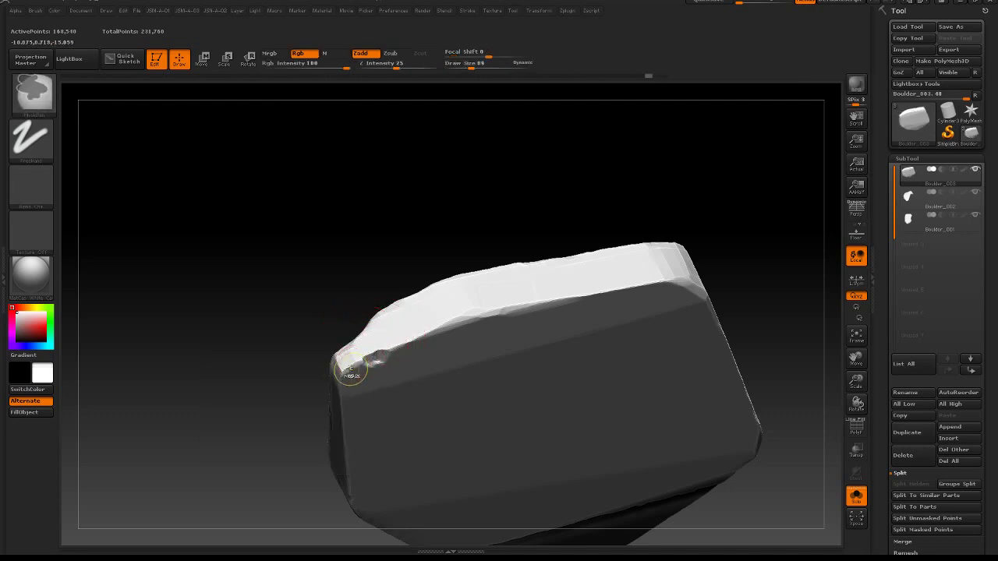
pyautogui.hotkey('ctrl', 'z')
pyautogui.hotkey('ctrl', 'z')
pyautogui.hotkey('ctrl', 'z')
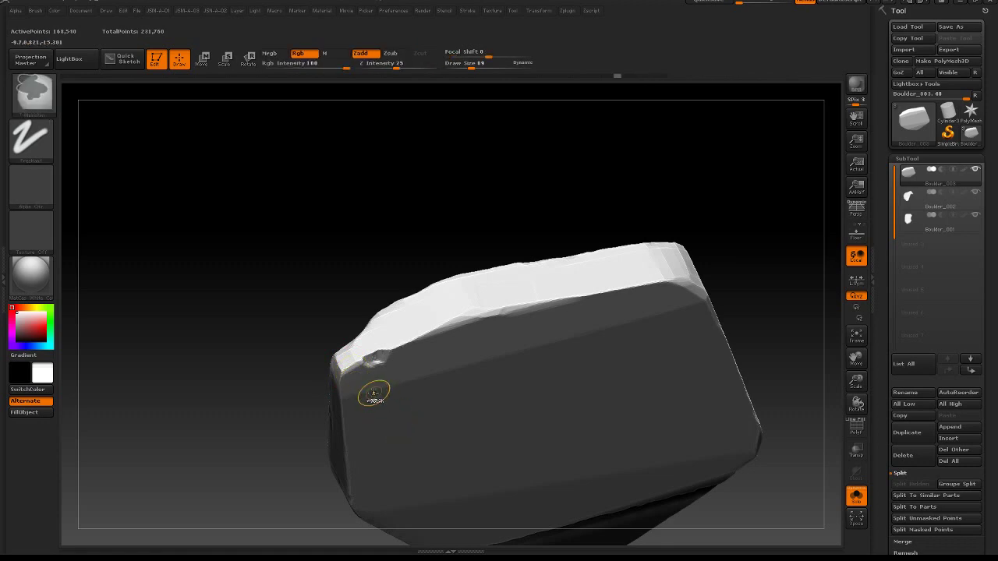
pyautogui.hotkey('ctrl', 'z')
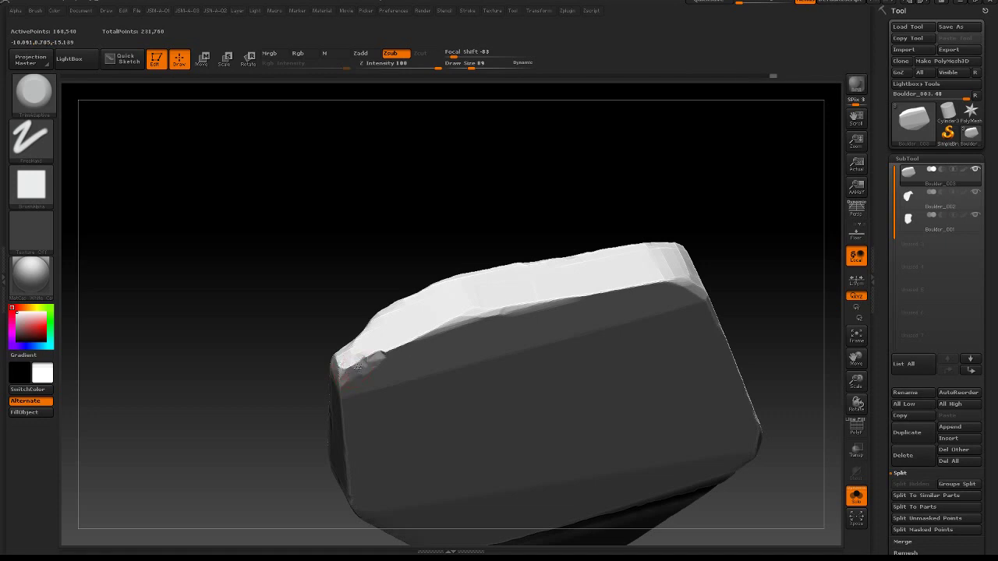
pyautogui.moveTo(376, 353); pyautogui.dragTo(364, 361)
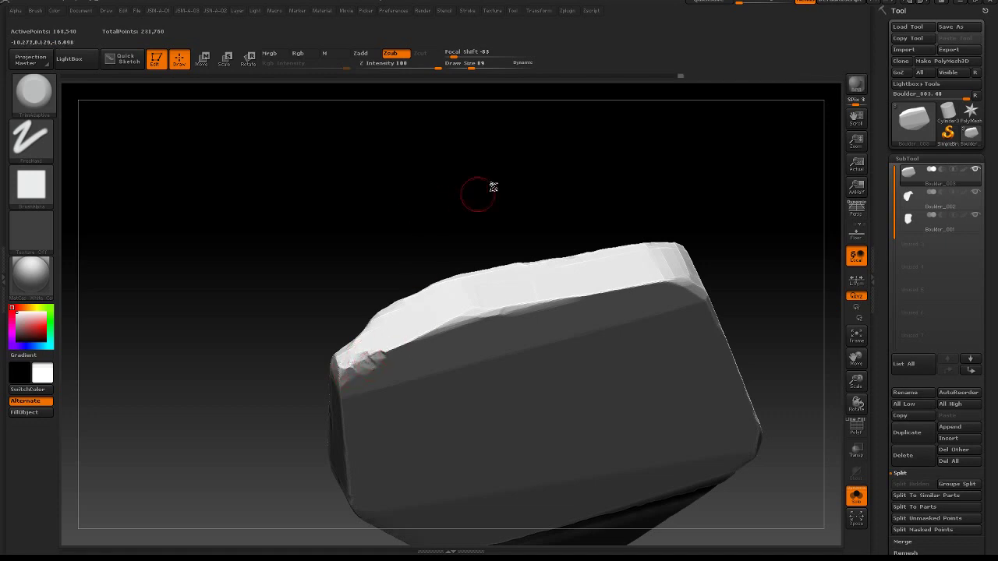
# Step: Chip small facets into the middle of the bottom slab's underside rim and undo the unwanted strokes
pyautogui.keyDown('alt'); pyautogui.moveTo(479, 194); pyautogui.dragTo(313, 183); pyautogui.keyUp('alt')
pyautogui.moveTo(342, 302); pyautogui.dragTo(324, 306)
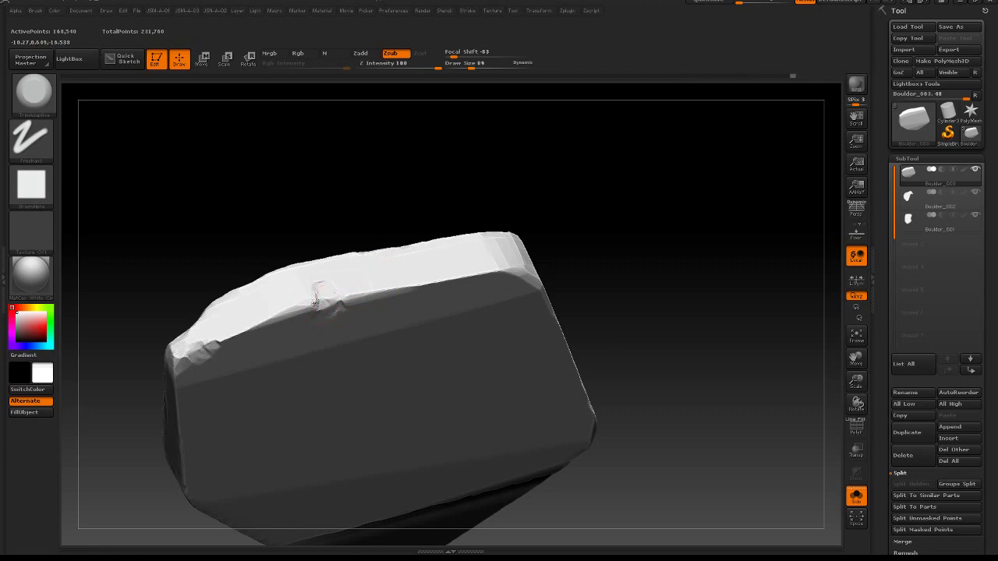
pyautogui.moveTo(302, 276); pyautogui.dragTo(341, 288)
pyautogui.moveTo(374, 206); pyautogui.dragTo(506, 170)
pyautogui.moveTo(506, 170)
pyautogui.mouseDown()
pyautogui.moveTo(504, 154)
pyautogui.moveTo(504, 236)
pyautogui.moveTo(528, 264)
pyautogui.moveTo(502, 272)
pyautogui.moveTo(476, 202)
pyautogui.mouseUp()
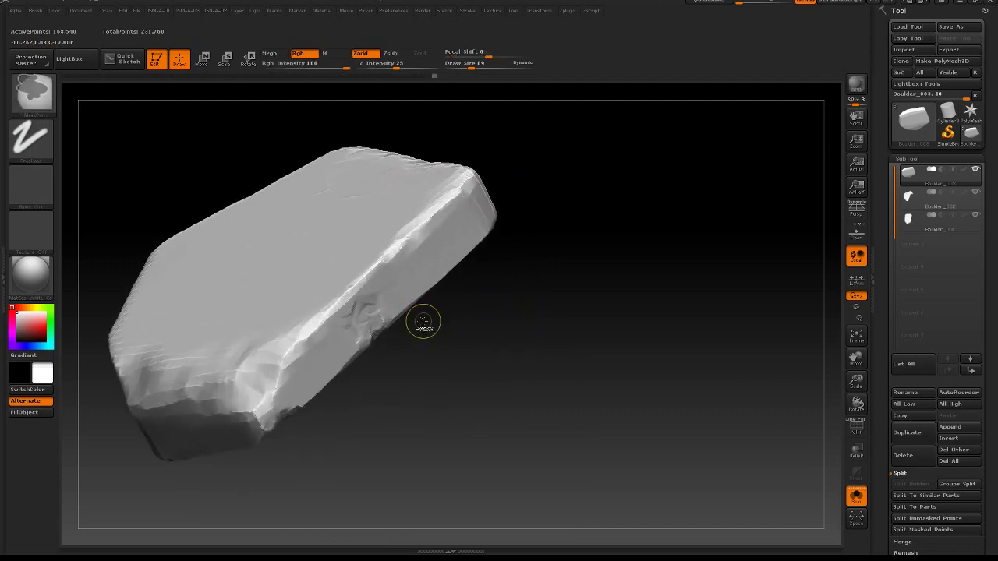
pyautogui.hotkey('ctrl', 'z')
pyautogui.hotkey('ctrl', 'z')
pyautogui.hotkey('ctrl', 'z')
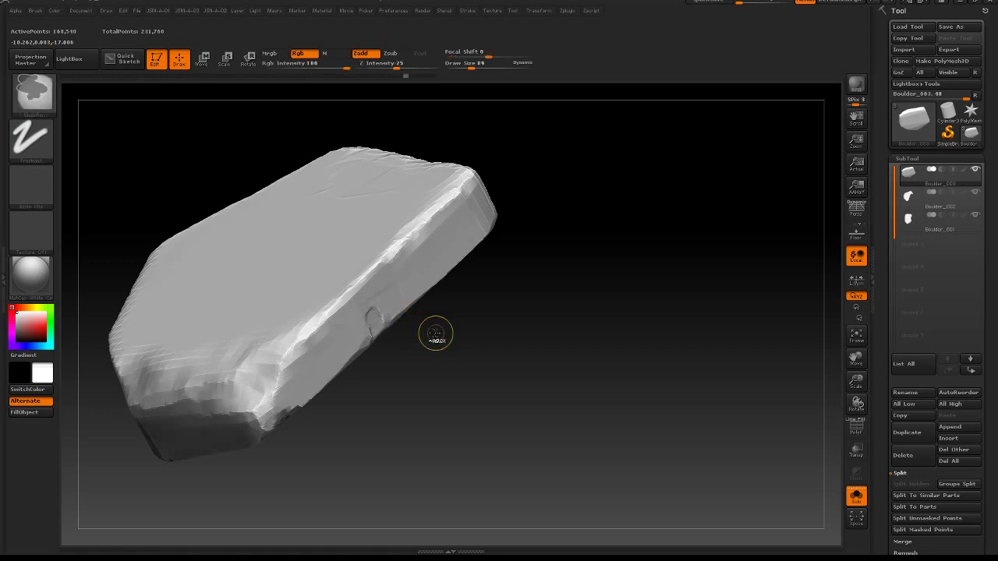
# Step: Chip the middle of the slab's long upper edge with the TrimAdaptive brush
pyautogui.moveTo(434, 333)
pyautogui.mouseDown()
pyautogui.moveTo(452, 341)
pyautogui.moveTo(387, 382)
pyautogui.mouseUp()
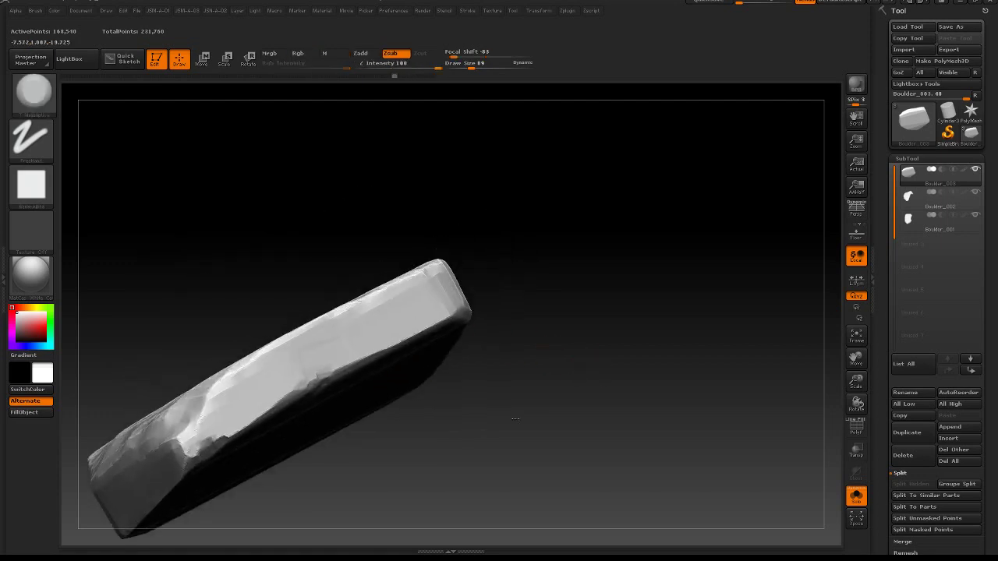
pyautogui.moveTo(538, 346)
pyautogui.mouseDown()
pyautogui.moveTo(572, 372)
pyautogui.moveTo(575, 338)
pyautogui.mouseUp()
pyautogui.moveTo(575, 337); pyautogui.dragTo(560, 367, button='right')
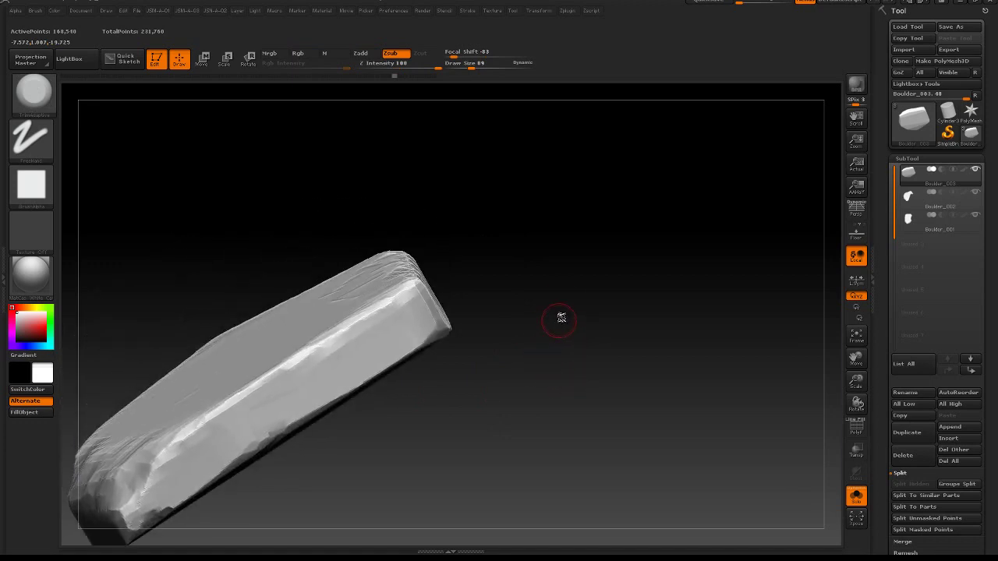
pyautogui.moveTo(560, 318); pyautogui.dragTo(474, 312, button='right')
pyautogui.moveTo(452, 245)
pyautogui.mouseDown(button='right')
pyautogui.moveTo(549, 328)
pyautogui.moveTo(408, 338)
pyautogui.mouseUp(button='right')
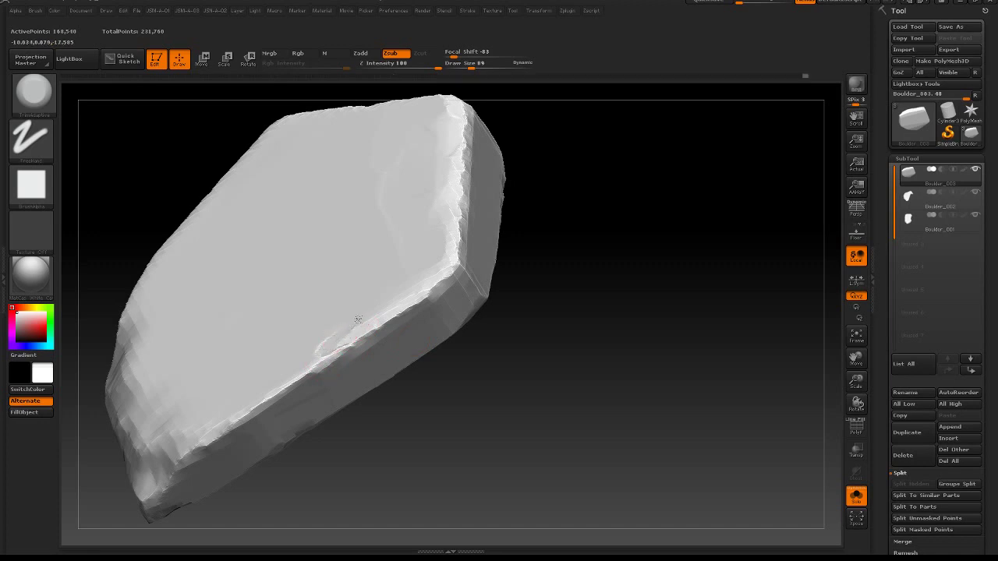
pyautogui.press('ctrl')
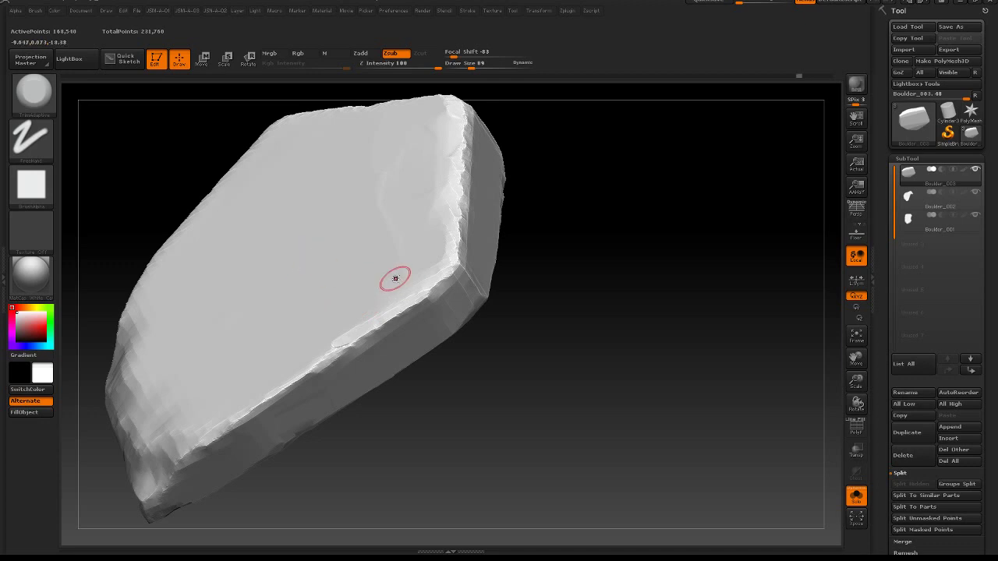
# Step: Load the TrimSmoothBorder brush from the Trim brush library and cut chips into the slab's long upper edge
pyautogui.press(',')
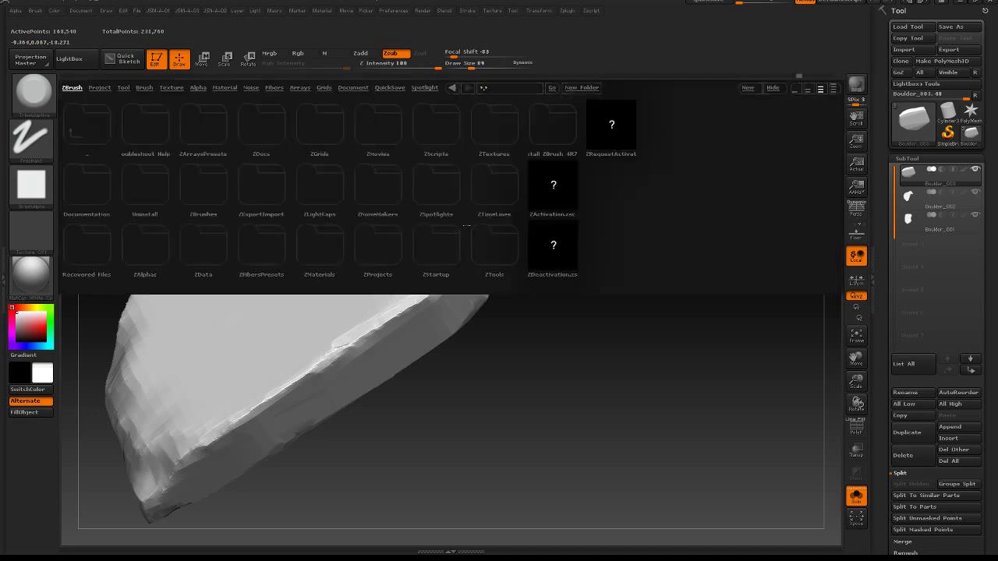
pyautogui.click(146, 89)
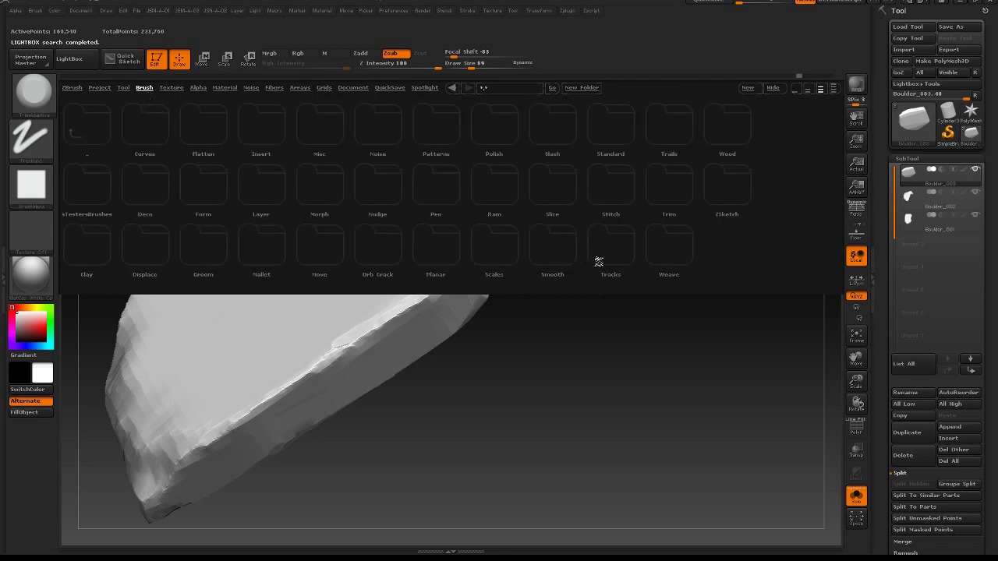
pyautogui.doubleClick(668, 196)
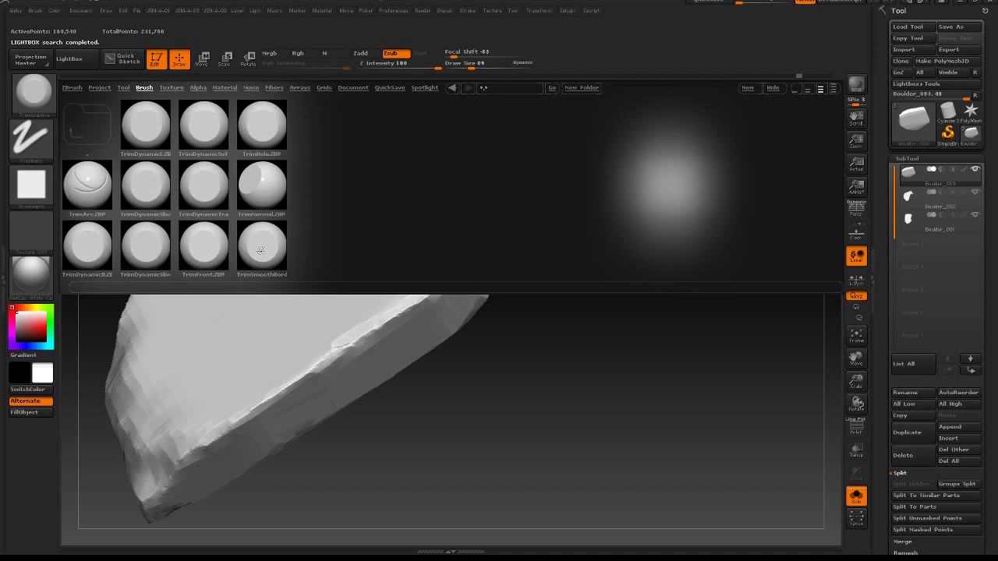
pyautogui.doubleClick(261, 249)
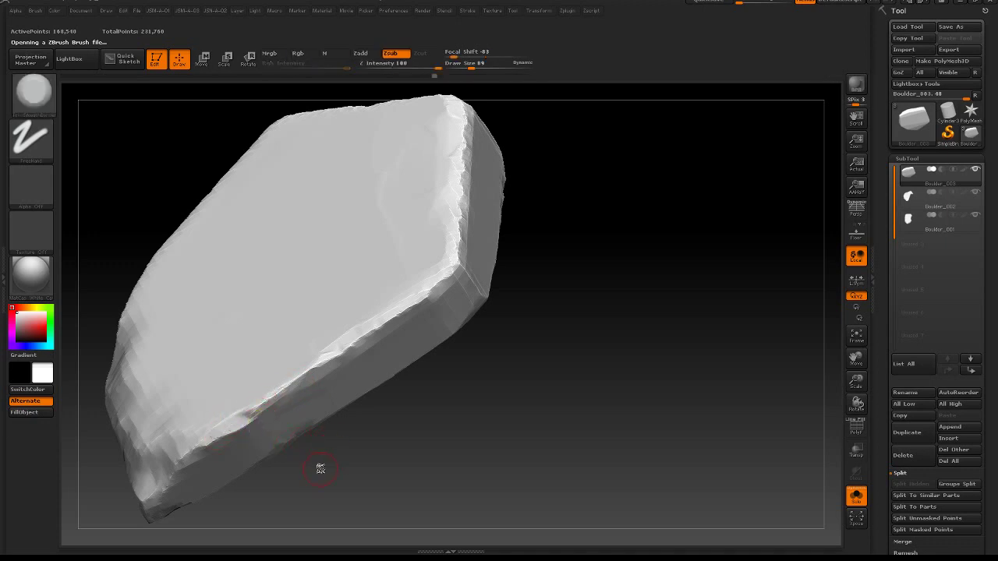
pyautogui.moveTo(320, 467); pyautogui.dragTo(366, 360)
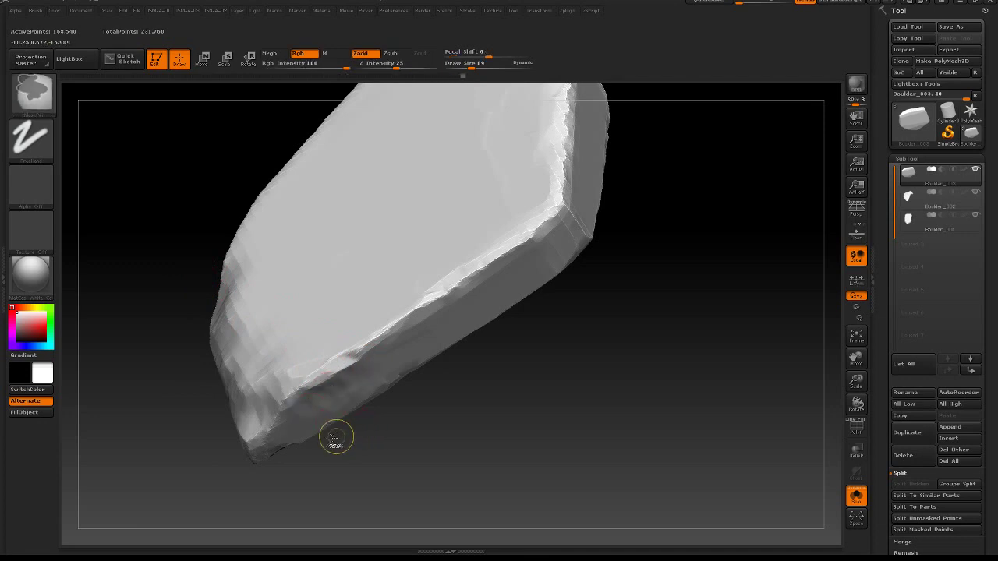
# Step: Give the TrimSmoothBorder brush a square alpha and chip sharper facets along the slab's long upper edge
pyautogui.click(39, 187)
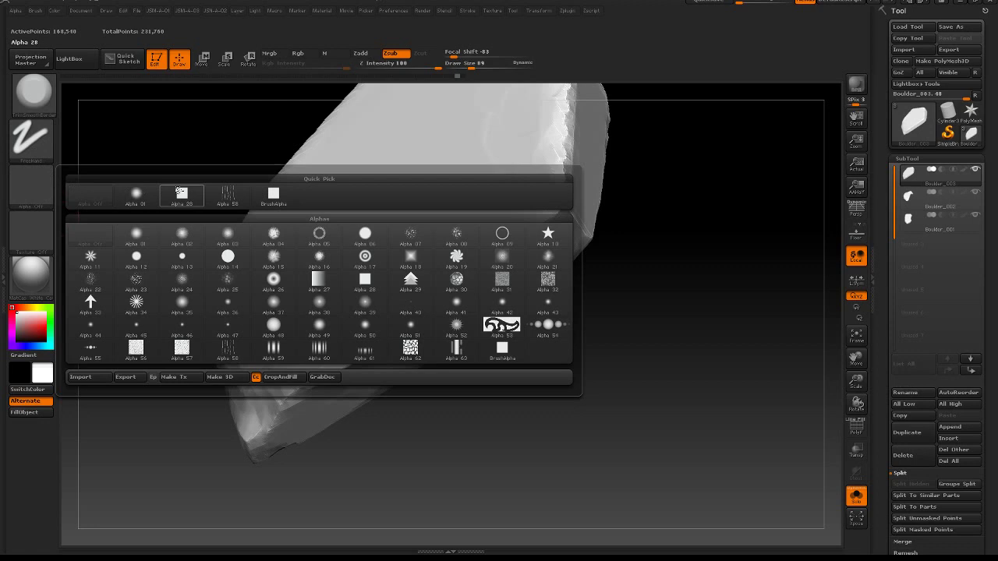
pyautogui.click(180, 195)
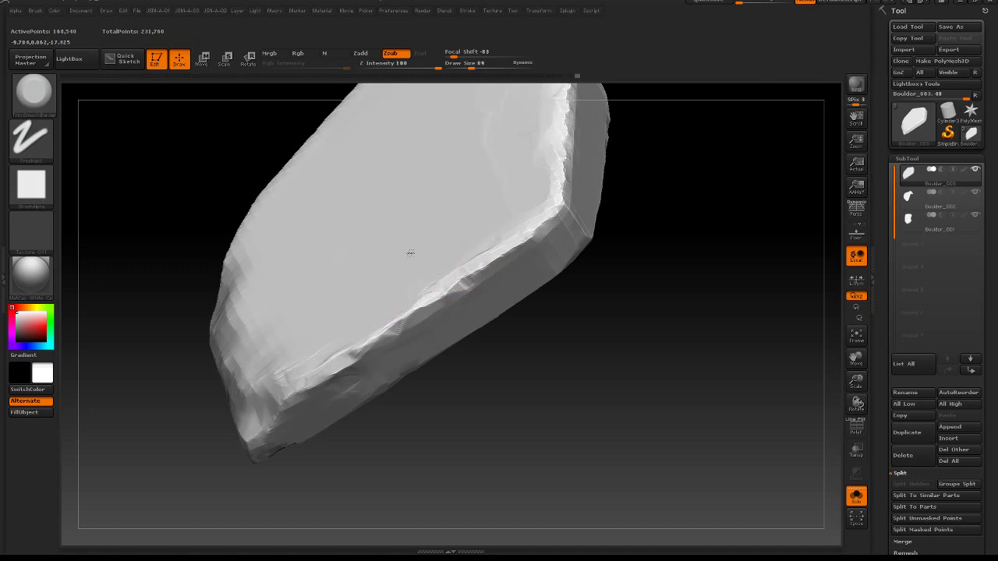
pyautogui.moveTo(550, 291); pyautogui.dragTo(577, 337)
pyautogui.moveTo(532, 345)
pyautogui.mouseDown()
pyautogui.moveTo(516, 365)
pyautogui.moveTo(526, 380)
pyautogui.mouseUp()
pyautogui.press('ctrl')
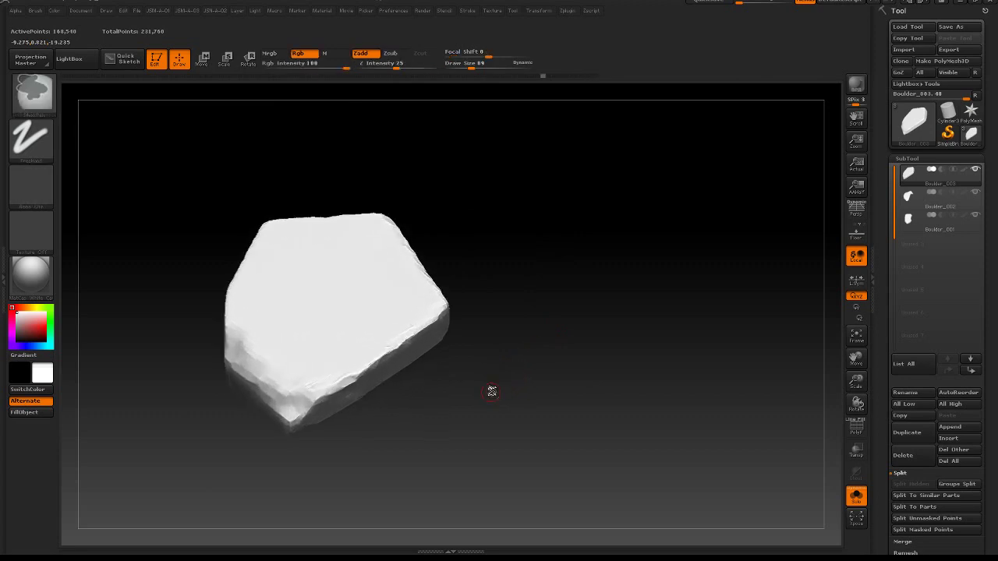
pyautogui.press('b')
pyautogui.press('t')
pyautogui.press('s')
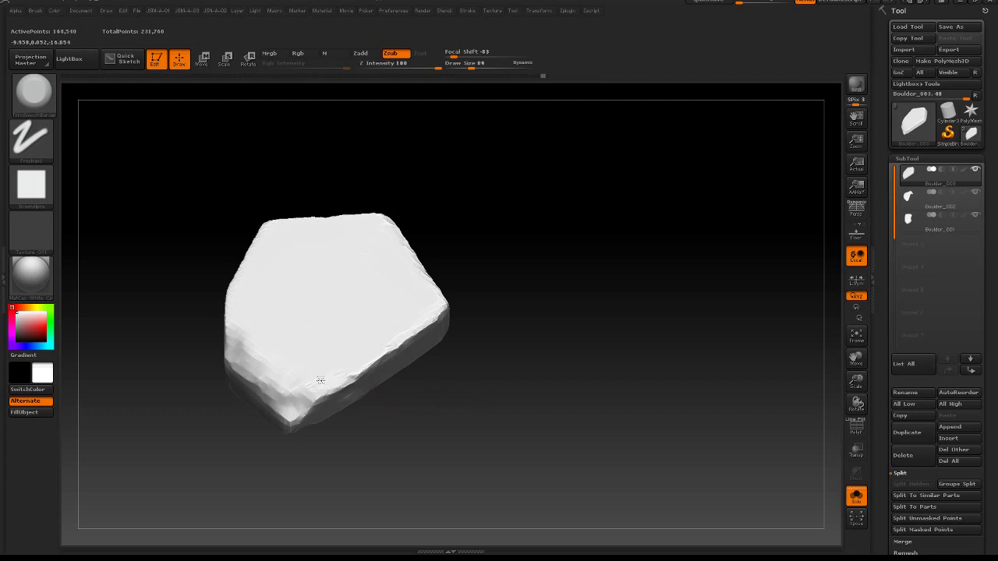
# Step: Try the BasicMaterial, BasicMaterial2 and BumpViewerMaterial shaders on the slab
pyautogui.click(31, 275)
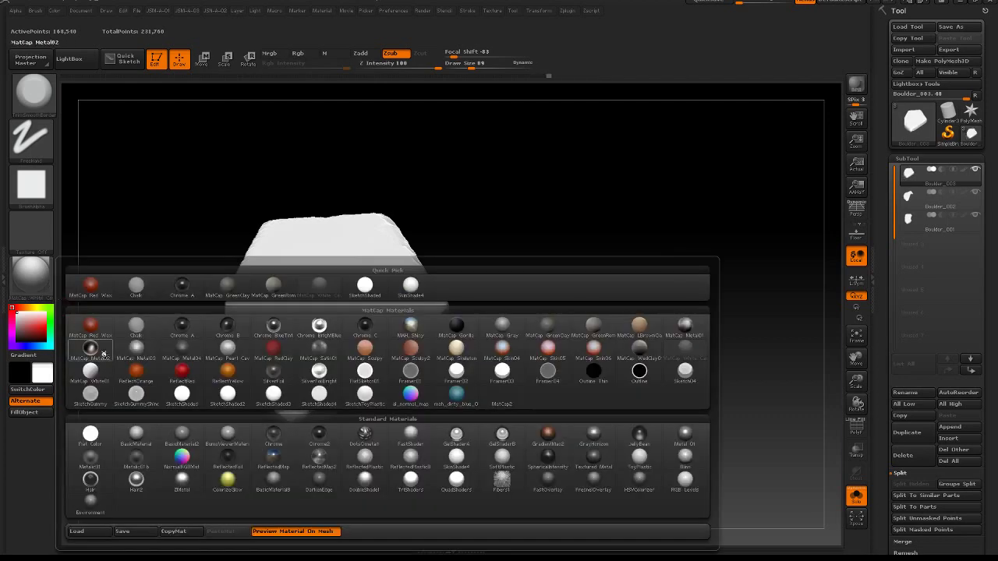
pyautogui.click(135, 433)
pyautogui.click(31, 274)
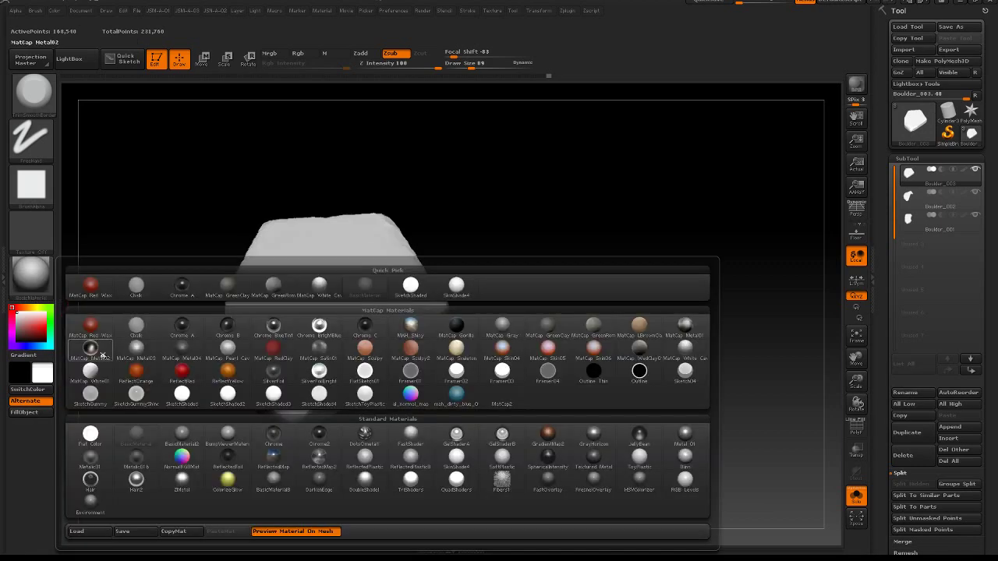
pyautogui.click(181, 433)
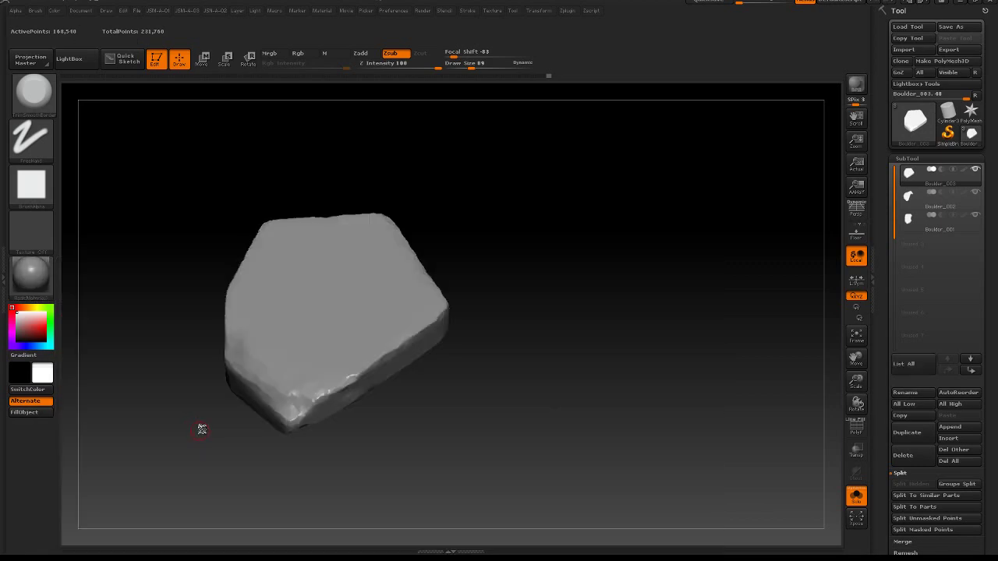
pyautogui.click(43, 272)
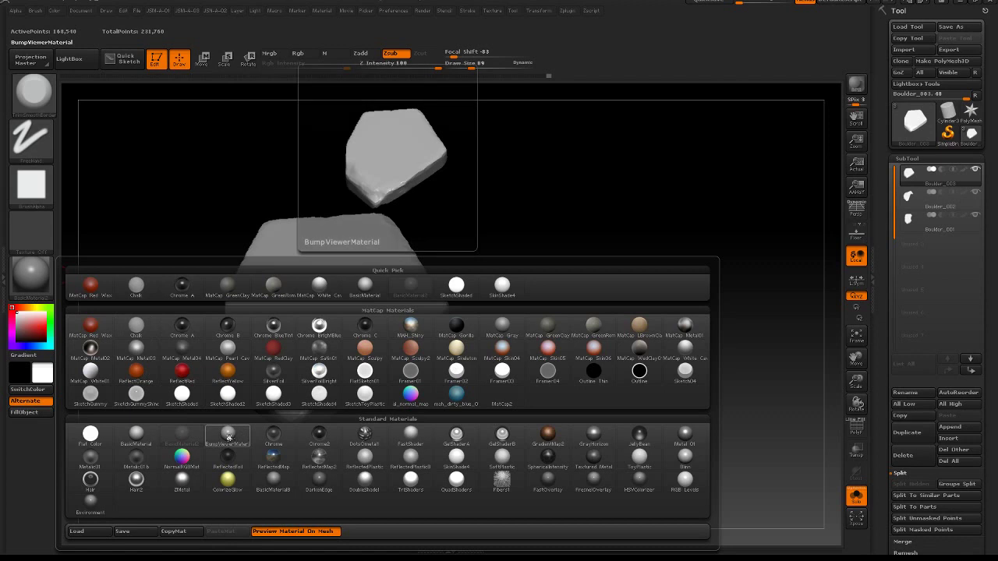
pyautogui.click(229, 436)
# Step: Chip the upper edge near the slab's pointed corner and apply the Environment material to the slab
pyautogui.moveTo(330, 396); pyautogui.dragTo(302, 354, button='right')
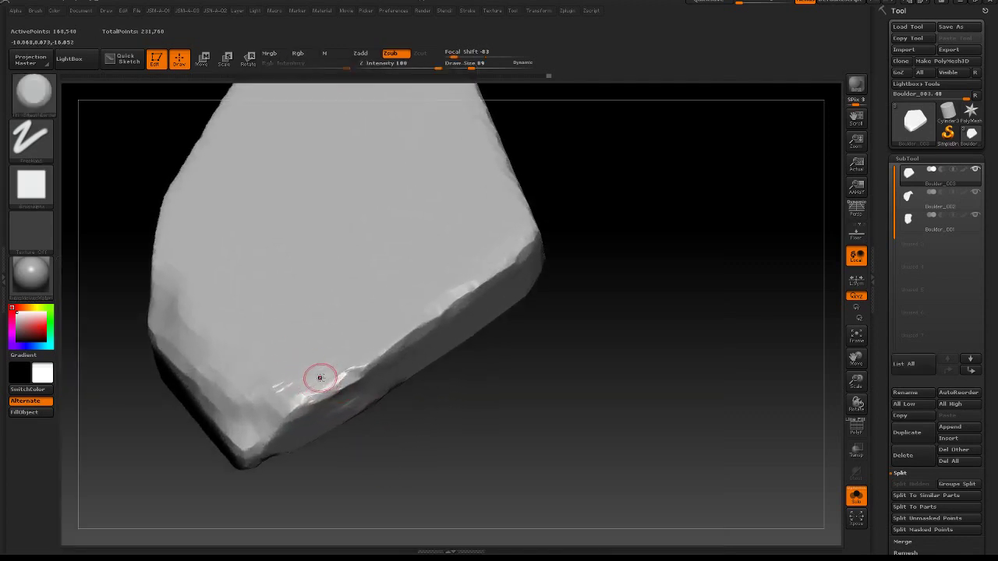
pyautogui.moveTo(332, 373); pyautogui.dragTo(295, 377)
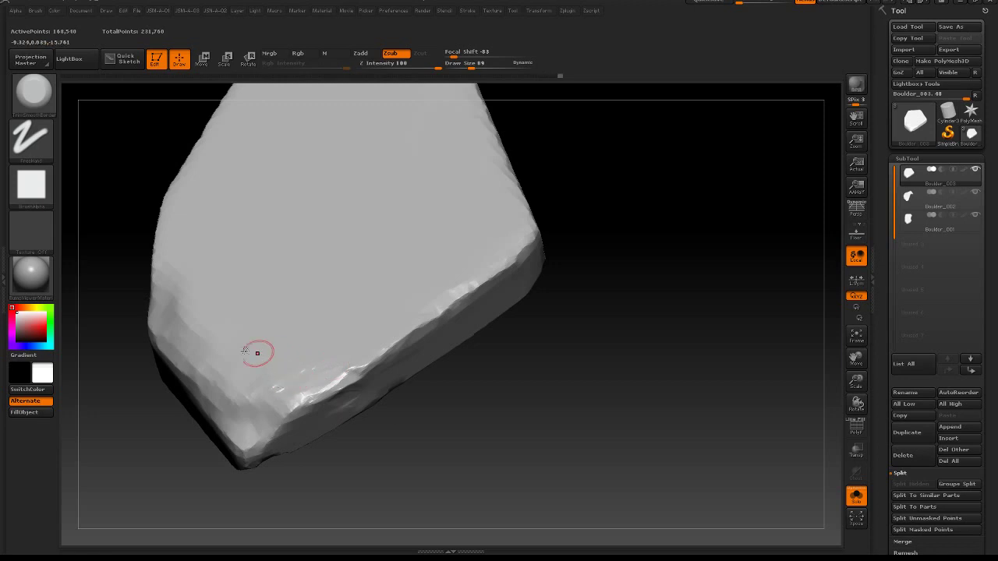
pyautogui.click(31, 273)
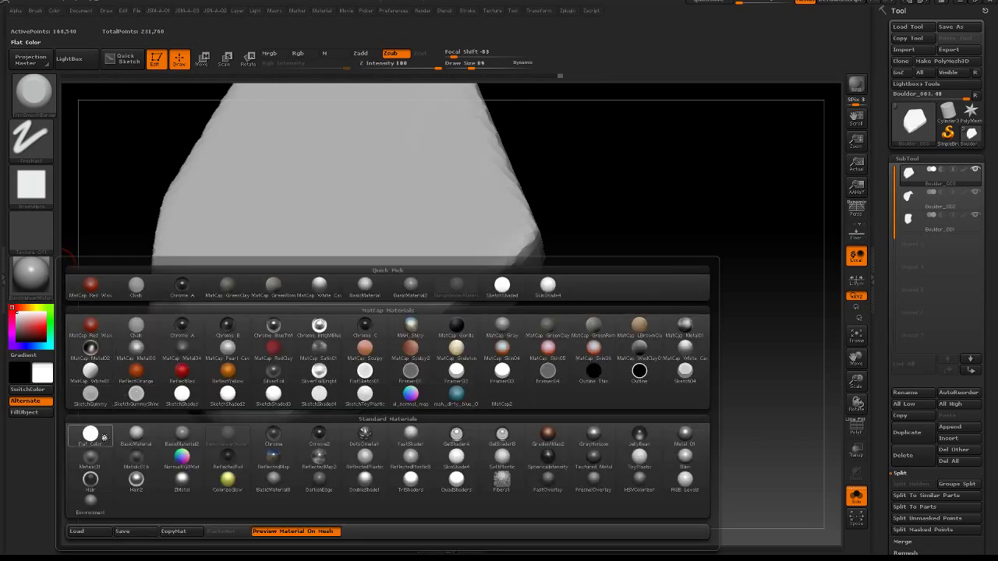
pyautogui.moveTo(96, 374)
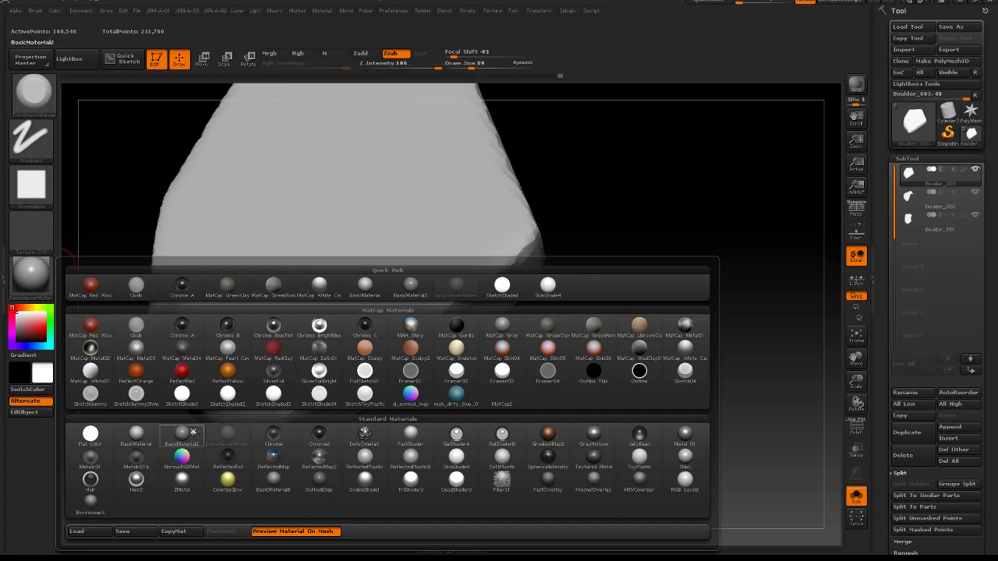
pyautogui.moveTo(99, 504)
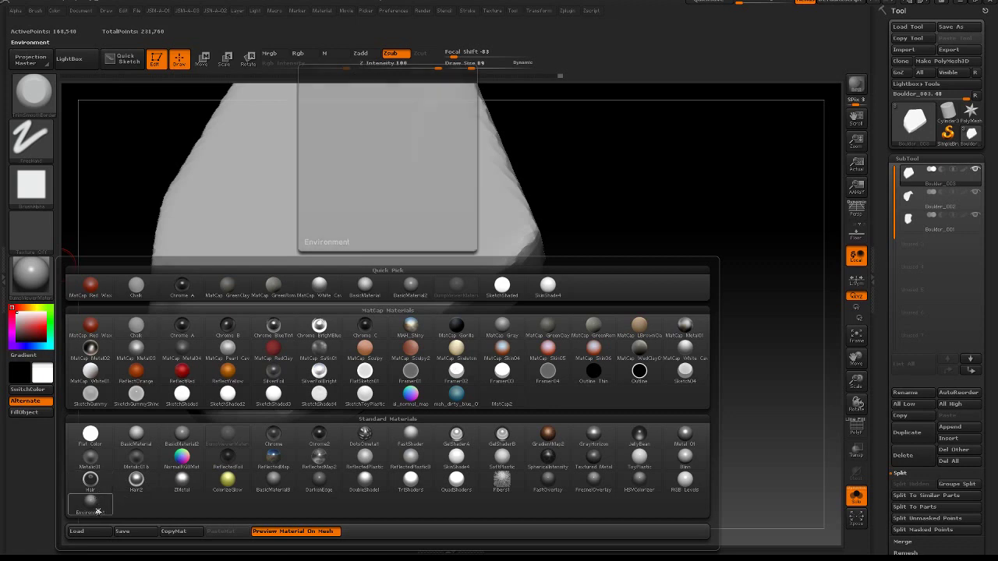
pyautogui.click(100, 500)
# Step: Cut more facets into the slab's long rim and side face beside the pointed corner
pyautogui.moveTo(446, 427); pyautogui.dragTo(417, 434)
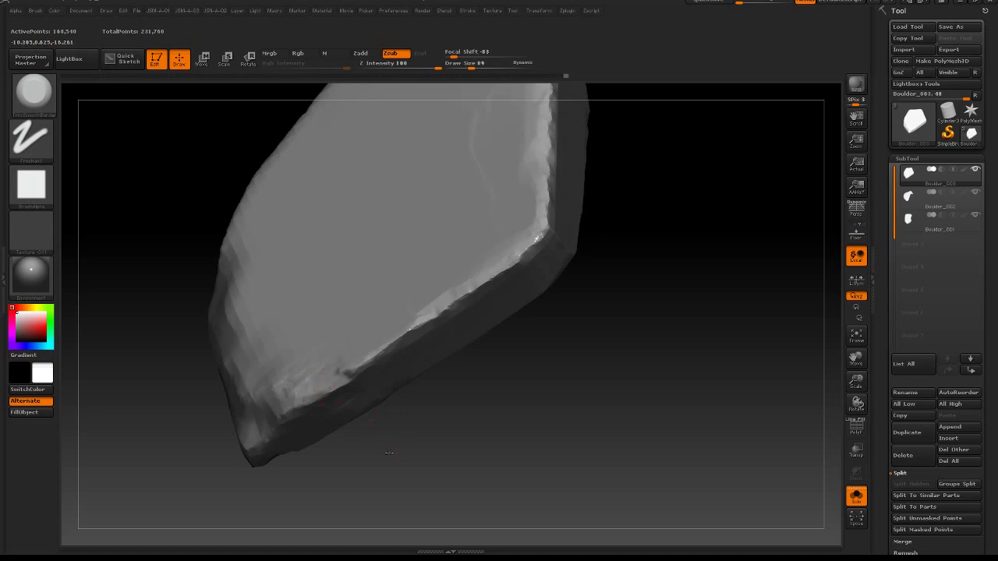
pyautogui.moveTo(388, 452); pyautogui.dragTo(341, 390)
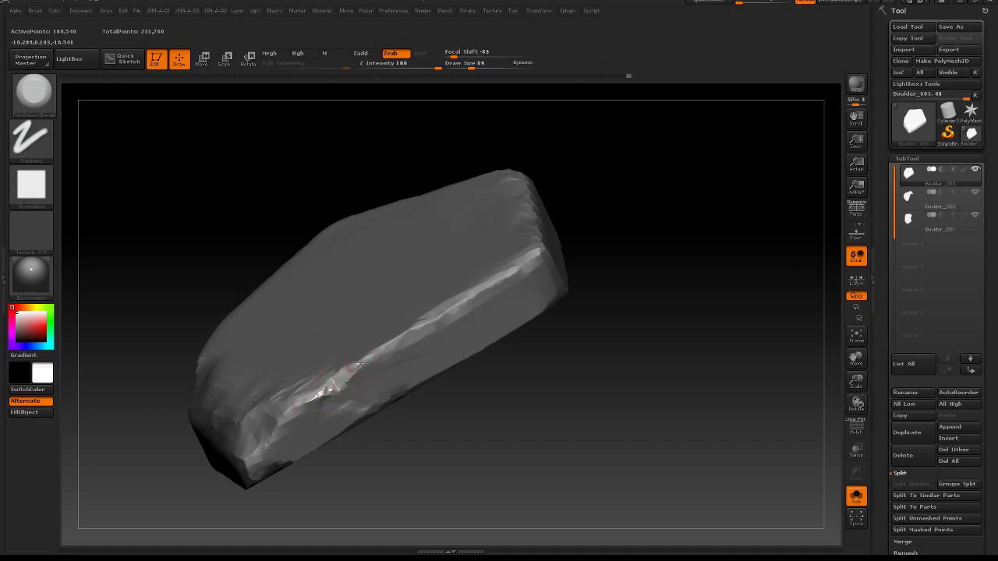
pyautogui.moveTo(498, 374)
pyautogui.mouseDown()
pyautogui.moveTo(544, 411)
pyautogui.moveTo(539, 396)
pyautogui.mouseUp()
pyautogui.moveTo(243, 421); pyautogui.dragTo(269, 446)
pyautogui.moveTo(500, 315)
pyautogui.mouseDown()
pyautogui.moveTo(531, 382)
pyautogui.moveTo(499, 314)
pyautogui.moveTo(518, 437)
pyautogui.mouseUp()
pyautogui.moveTo(518, 438); pyautogui.dragTo(543, 392)
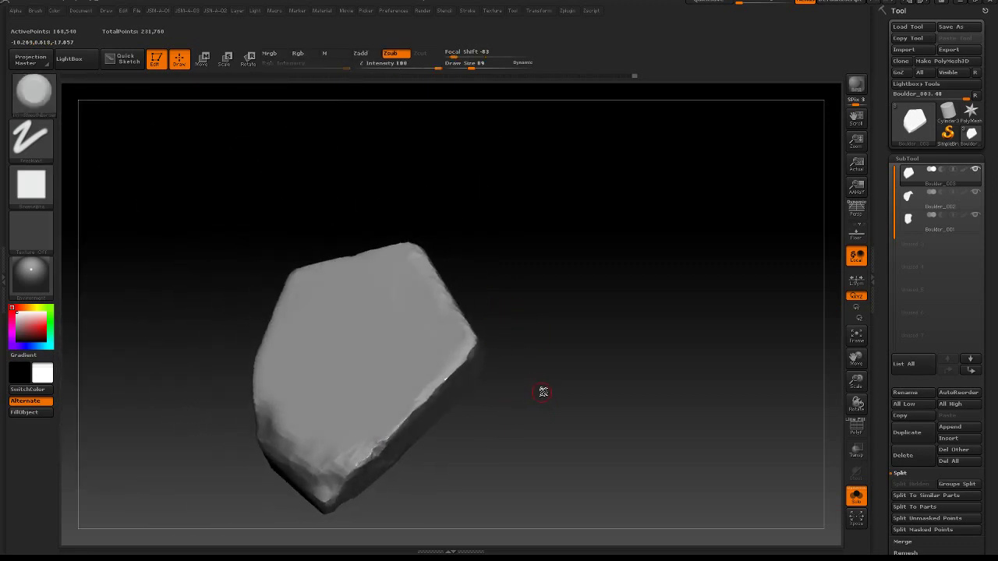
# Step: Increase the brush's Draw Size to 113 and carve broader facets across the slab's pointed corner
pyautogui.moveTo(543, 392)
pyautogui.mouseDown(button='right')
pyautogui.moveTo(514, 334)
pyautogui.moveTo(531, 358)
pyautogui.moveTo(537, 335)
pyautogui.moveTo(477, 378)
pyautogui.moveTo(548, 323)
pyautogui.moveTo(541, 341)
pyautogui.moveTo(478, 346)
pyautogui.moveTo(527, 381)
pyautogui.moveTo(307, 364)
pyautogui.mouseUp(button='right')
pyautogui.press('space')
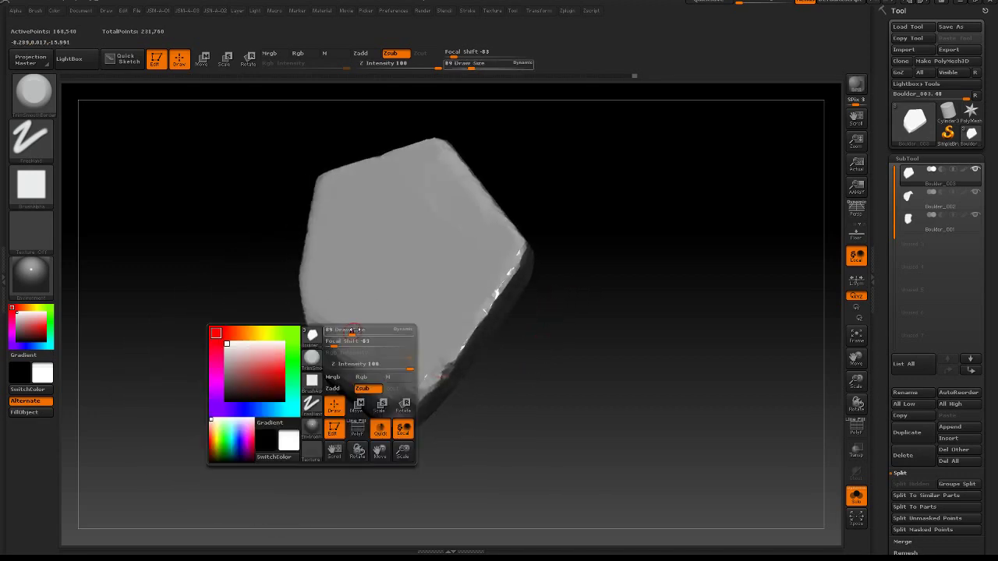
pyautogui.moveTo(353, 329); pyautogui.dragTo(360, 330)
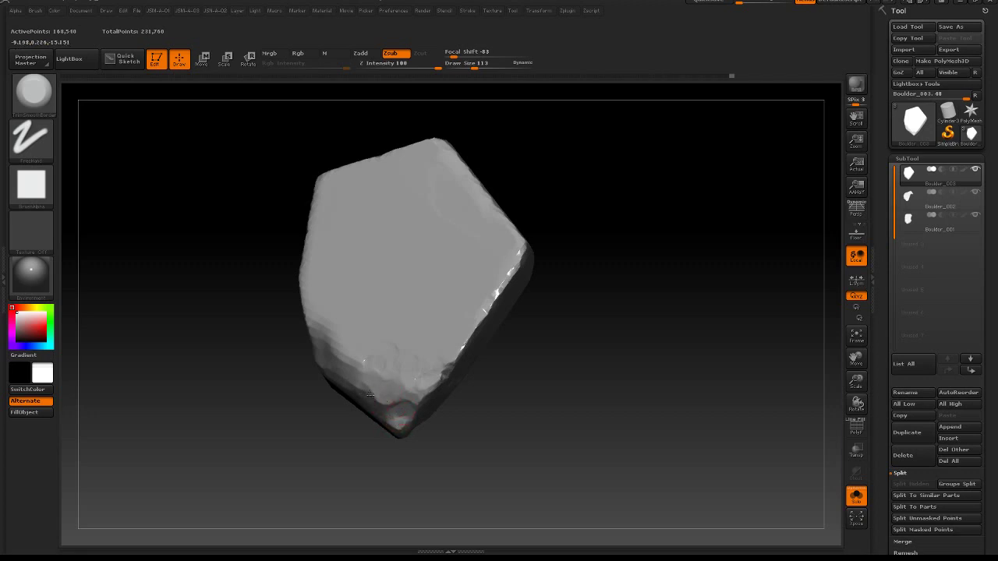
pyautogui.moveTo(479, 408)
pyautogui.mouseDown()
pyautogui.moveTo(531, 408)
pyautogui.moveTo(473, 416)
pyautogui.moveTo(472, 448)
pyautogui.mouseUp()
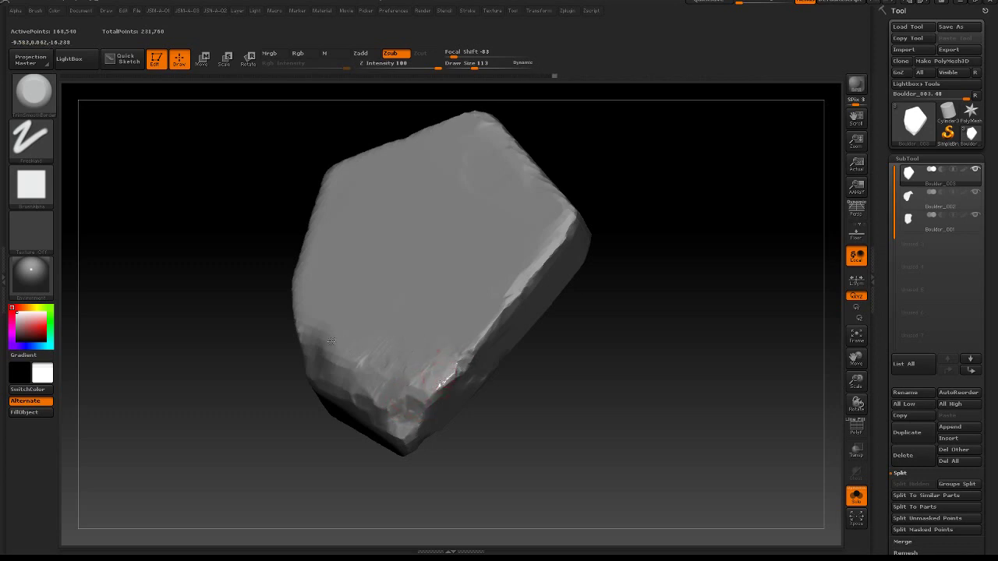
# Step: Chip irregular facets along the short bevelled edge on the other side of the slab's pointed corner
pyautogui.moveTo(330, 341); pyautogui.dragTo(438, 381, button='right')
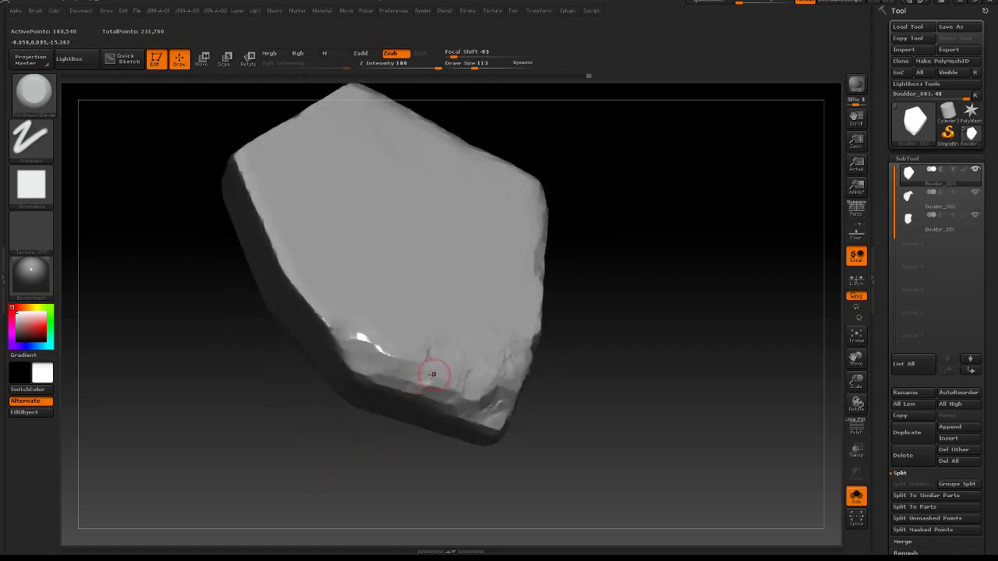
pyautogui.moveTo(432, 375)
pyautogui.mouseDown()
pyautogui.moveTo(381, 351)
pyautogui.moveTo(399, 364)
pyautogui.mouseUp()
pyautogui.moveTo(371, 355)
pyautogui.mouseDown()
pyautogui.moveTo(343, 333)
pyautogui.moveTo(345, 345)
pyautogui.moveTo(333, 325)
pyautogui.moveTo(343, 343)
pyautogui.mouseUp()
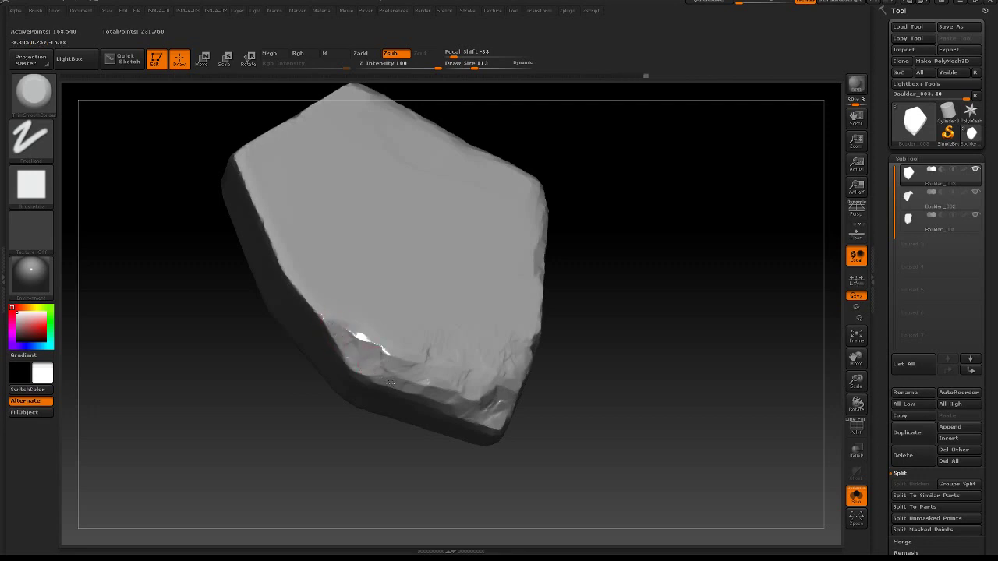
pyautogui.moveTo(391, 351)
pyautogui.mouseDown()
pyautogui.moveTo(406, 377)
pyautogui.moveTo(425, 381)
pyautogui.mouseUp()
pyautogui.moveTo(571, 455)
pyautogui.mouseDown()
pyautogui.moveTo(585, 436)
pyautogui.moveTo(366, 363)
pyautogui.mouseUp()
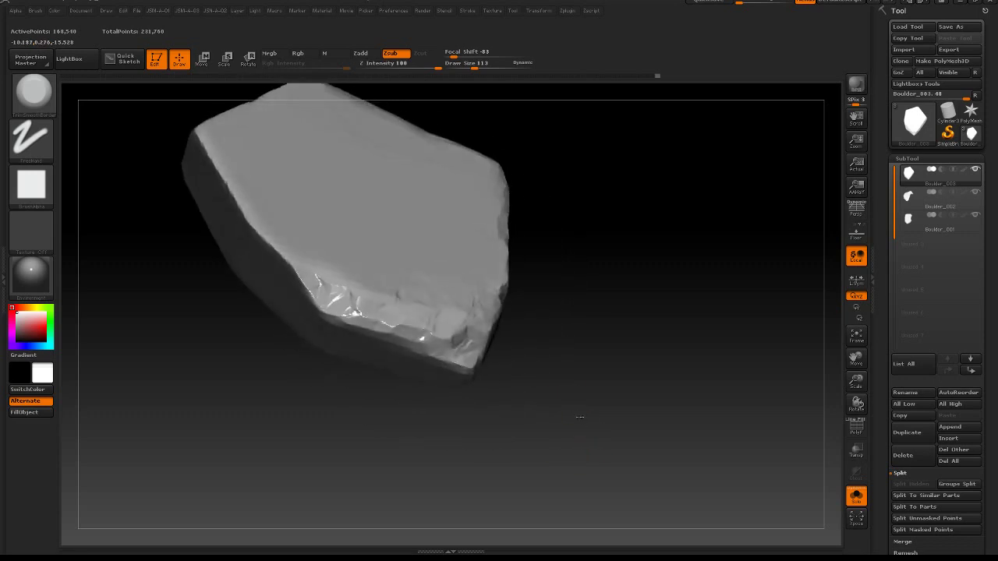
# Step: Apply the dirty blue MatCap material to the slab and inspect the chipped facets around its pointed corner
pyautogui.click(48, 286)
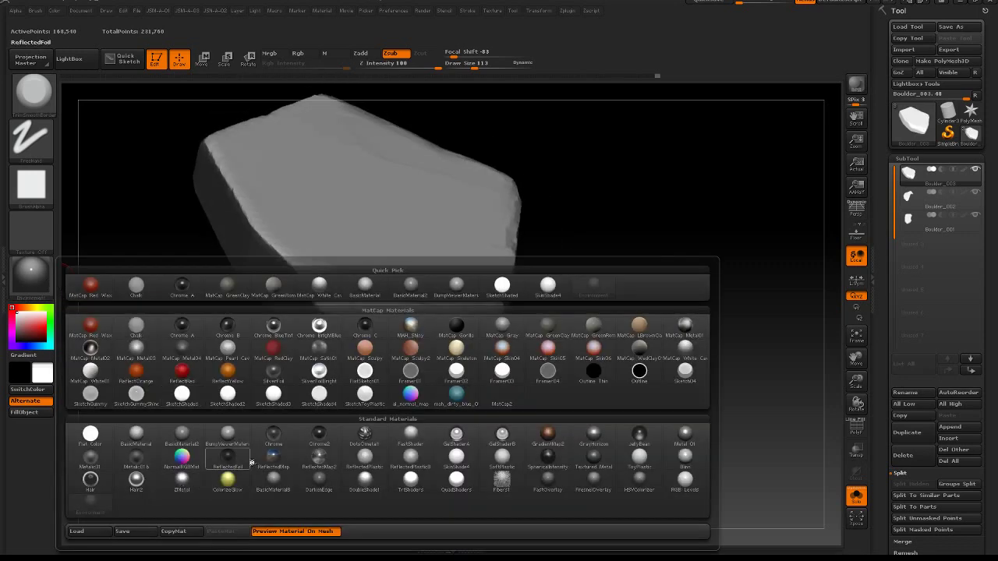
pyautogui.click(459, 396)
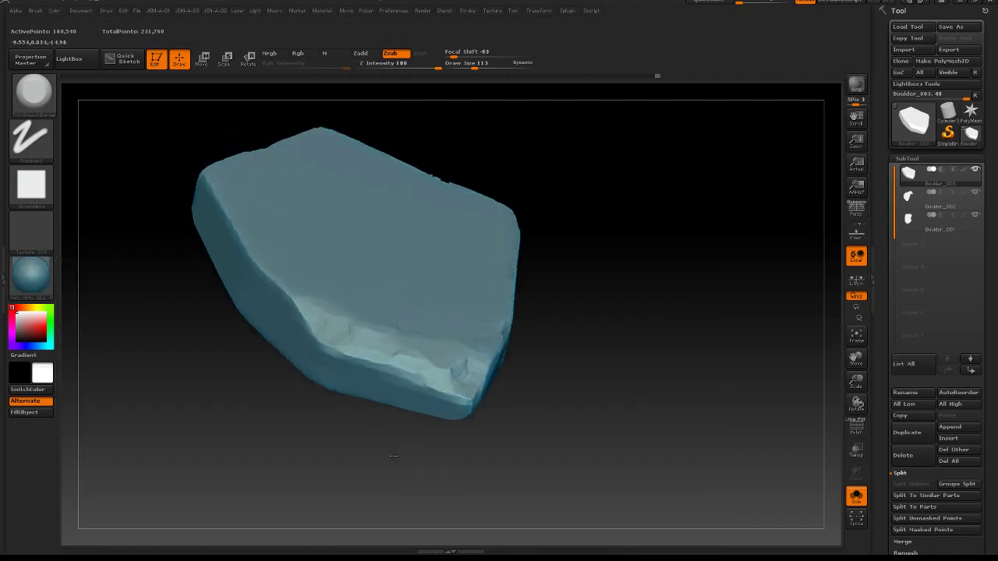
pyautogui.moveTo(393, 457); pyautogui.dragTo(402, 480)
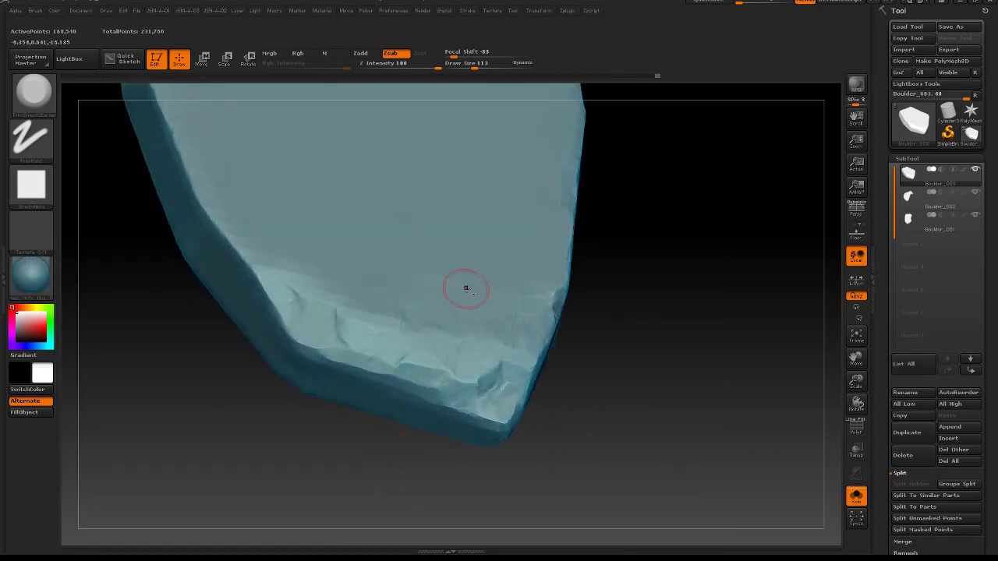
pyautogui.moveTo(647, 378); pyautogui.dragTo(630, 394)
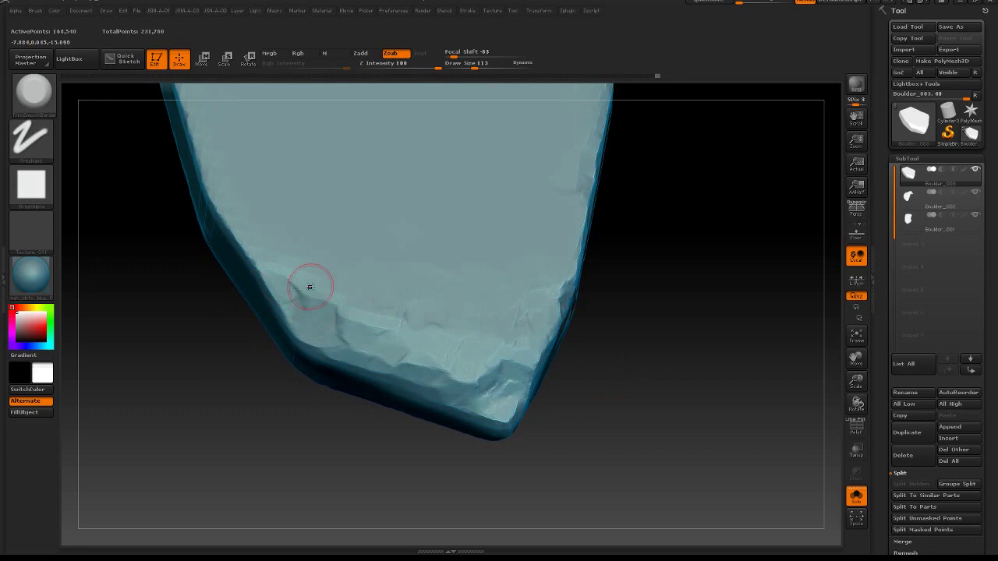
pyautogui.moveTo(263, 262)
pyautogui.mouseDown(button='right')
pyautogui.moveTo(359, 414)
pyautogui.moveTo(297, 323)
pyautogui.mouseUp(button='right')
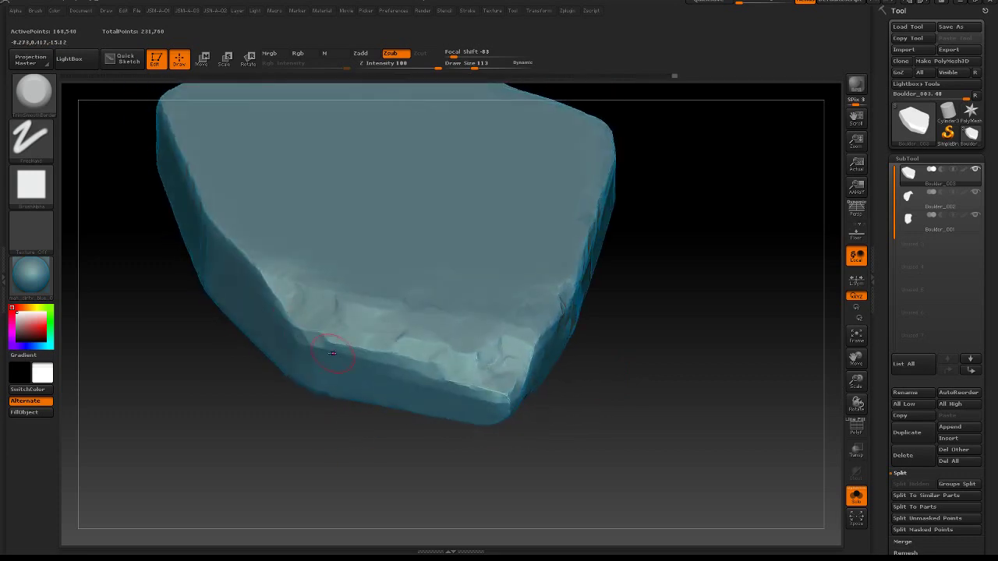
# Step: Increase the brush's Draw Size to 155 and chip the side face's upper edge up to the pointed corner
pyautogui.press('space')
pyautogui.moveTo(353, 371)
pyautogui.mouseDown()
pyautogui.moveTo(375, 368)
pyautogui.moveTo(365, 367)
pyautogui.mouseUp()
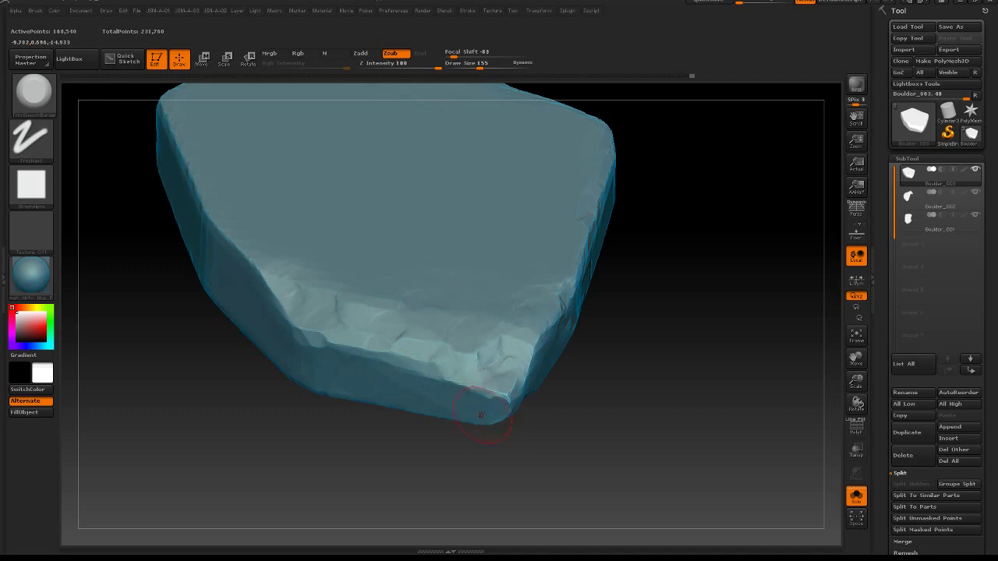
pyautogui.moveTo(481, 408)
pyautogui.mouseDown()
pyautogui.moveTo(472, 378)
pyautogui.moveTo(487, 374)
pyautogui.moveTo(497, 400)
pyautogui.mouseUp()
pyautogui.moveTo(496, 446)
pyautogui.mouseDown()
pyautogui.moveTo(491, 457)
pyautogui.moveTo(519, 401)
pyautogui.moveTo(515, 423)
pyautogui.moveTo(544, 399)
pyautogui.moveTo(513, 404)
pyautogui.moveTo(515, 390)
pyautogui.moveTo(506, 399)
pyautogui.mouseUp()
pyautogui.moveTo(363, 479)
pyautogui.mouseDown()
pyautogui.moveTo(393, 454)
pyautogui.moveTo(403, 487)
pyautogui.moveTo(693, 344)
pyautogui.moveTo(604, 334)
pyautogui.moveTo(665, 418)
pyautogui.mouseUp()
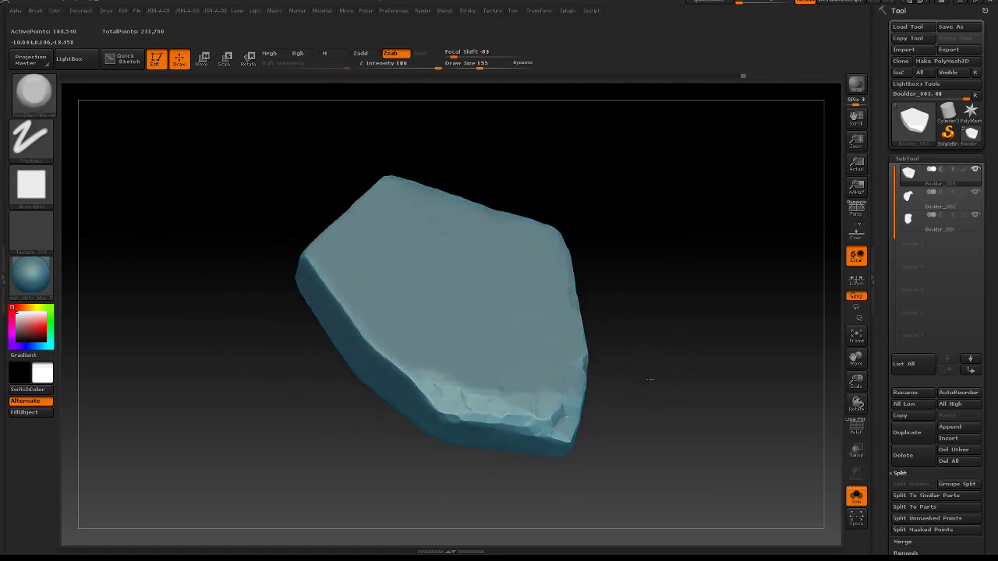
# Step: Chip the slab's long upper rim from the bevelled edge back to the far corner
pyautogui.moveTo(651, 379); pyautogui.dragTo(644, 393)
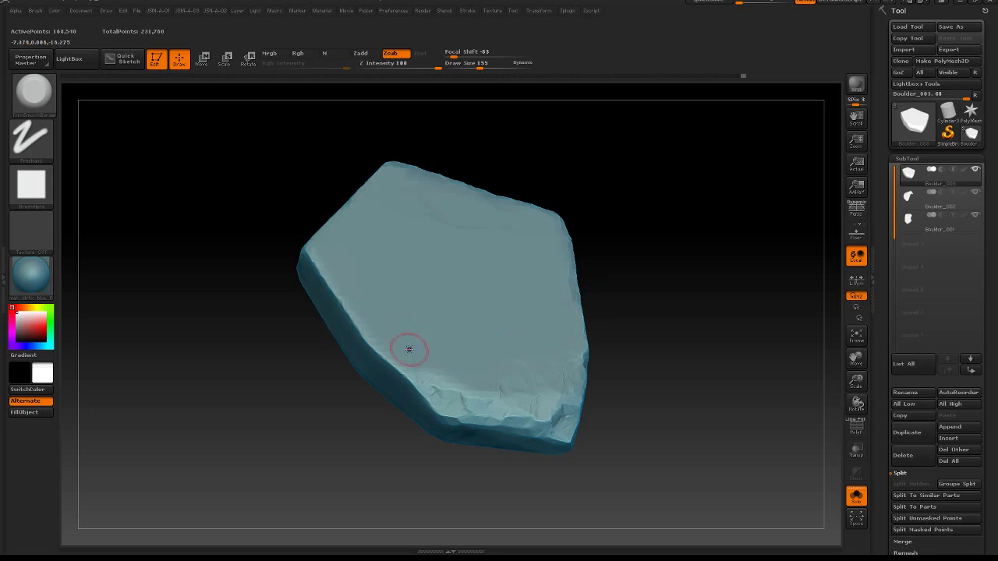
pyautogui.moveTo(398, 450); pyautogui.dragTo(442, 399)
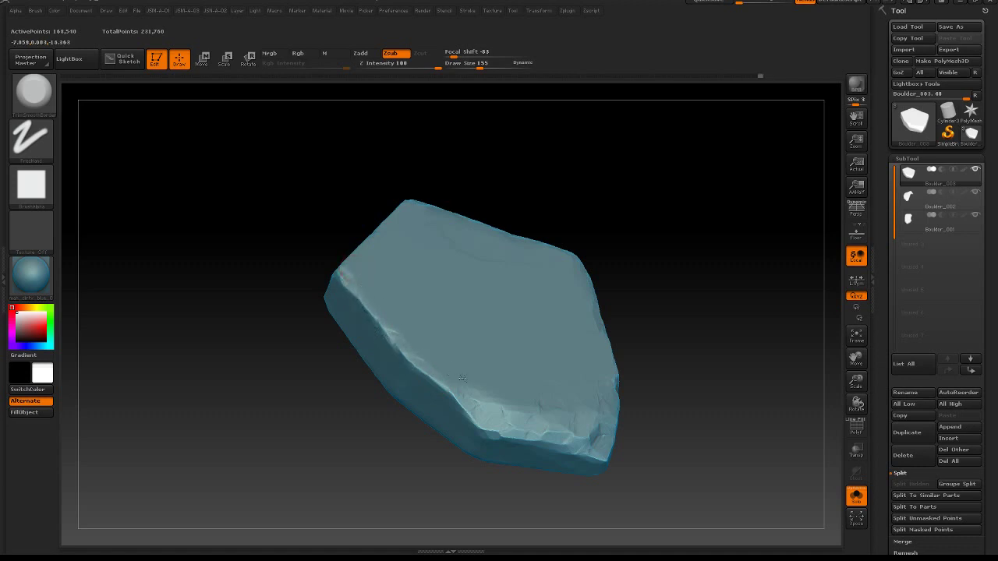
pyautogui.moveTo(456, 487)
pyautogui.mouseDown()
pyautogui.moveTo(489, 464)
pyautogui.moveTo(359, 421)
pyautogui.moveTo(594, 346)
pyautogui.moveTo(592, 317)
pyautogui.moveTo(583, 332)
pyautogui.mouseUp()
# Step: Chip the underside edge from the slab's pointed corner along the bottom of the long side face
pyautogui.moveTo(507, 387)
pyautogui.mouseDown()
pyautogui.moveTo(541, 330)
pyautogui.moveTo(506, 373)
pyautogui.moveTo(385, 317)
pyautogui.mouseUp()
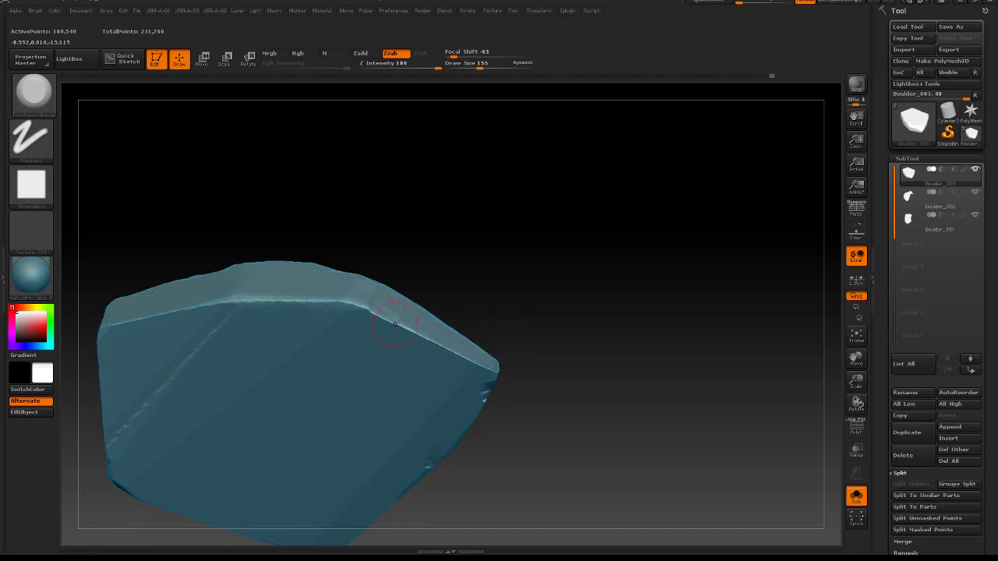
pyautogui.moveTo(446, 347)
pyautogui.mouseDown()
pyautogui.moveTo(427, 341)
pyautogui.moveTo(438, 331)
pyautogui.mouseUp()
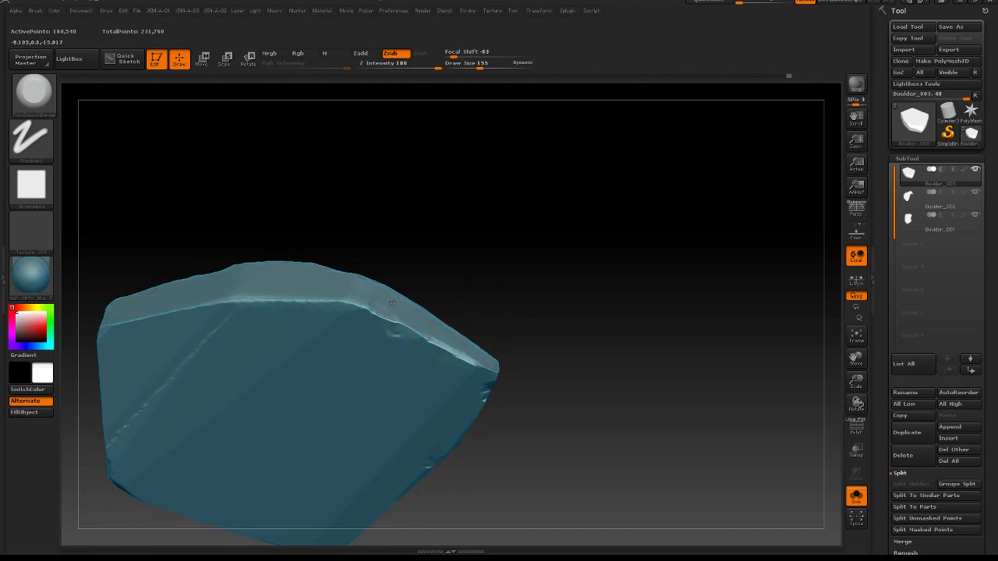
pyautogui.moveTo(468, 281); pyautogui.dragTo(491, 268)
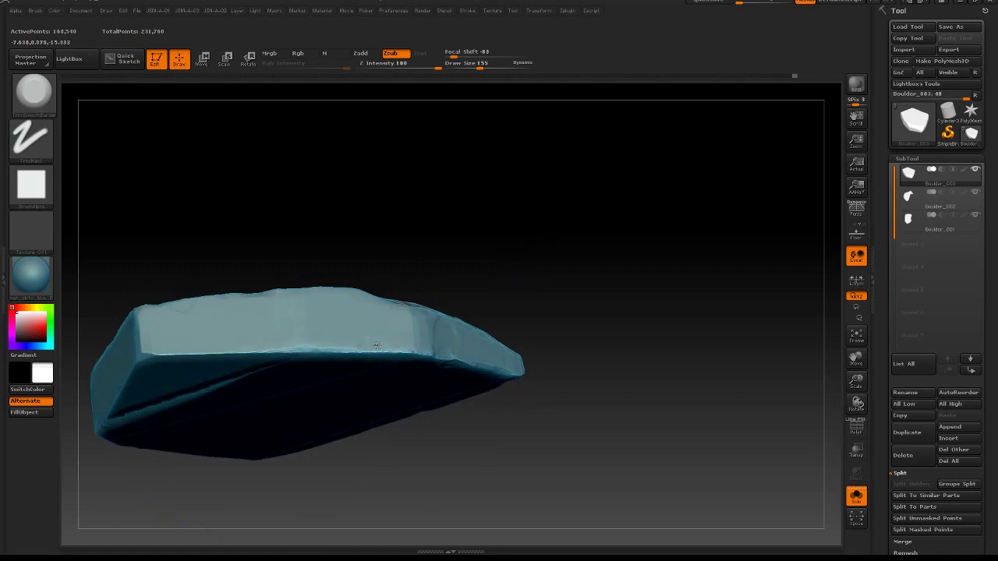
pyautogui.moveTo(362, 352); pyautogui.dragTo(270, 347)
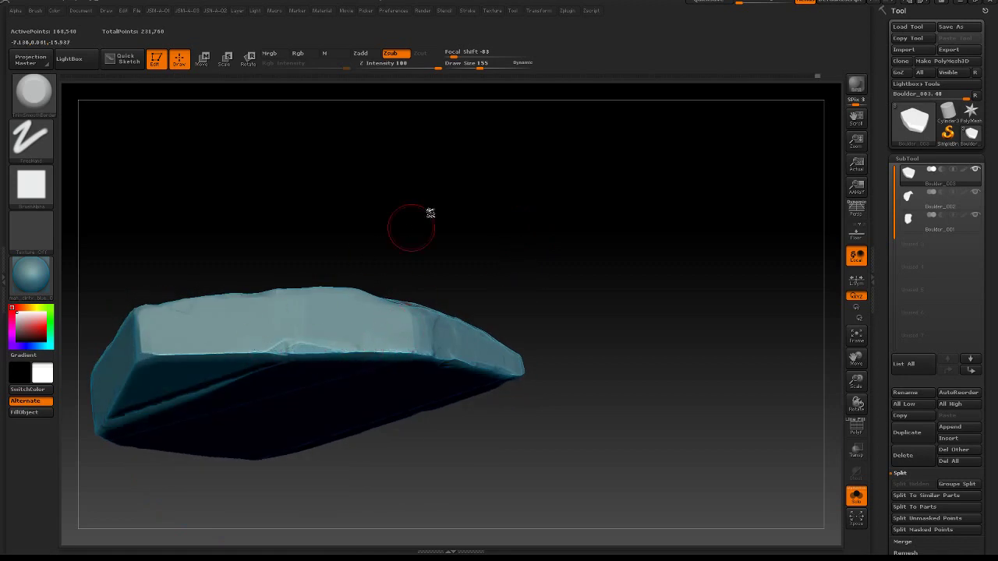
# Step: Trim the long side face and extend the chips along its lower edge to the blunt corner
pyautogui.moveTo(425, 219); pyautogui.dragTo(413, 343)
pyautogui.moveTo(332, 401)
pyautogui.keyDown('alt'); pyautogui.mouseDown()
pyautogui.moveTo(430, 422)
pyautogui.moveTo(422, 417)
pyautogui.mouseUp(); pyautogui.keyUp('alt')
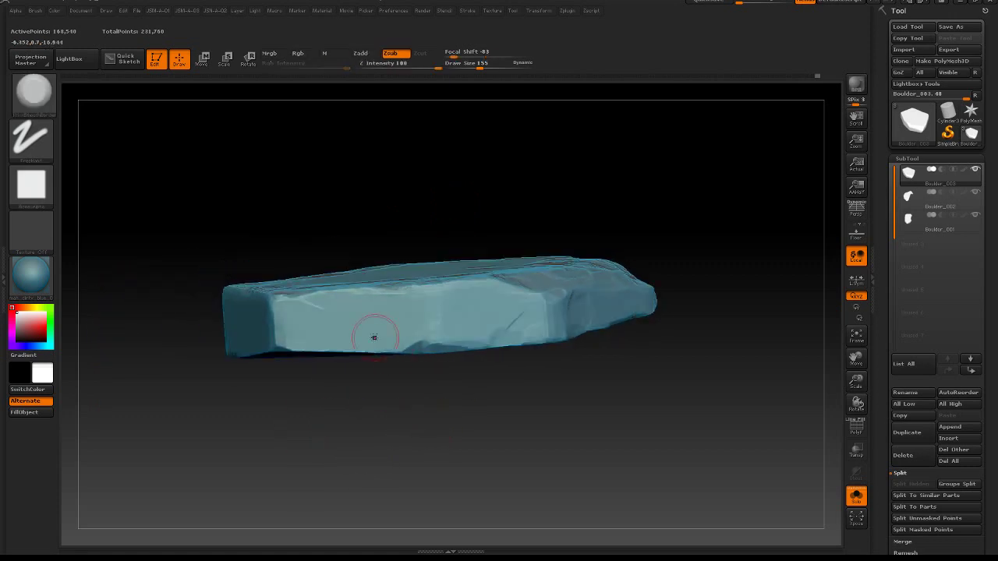
pyautogui.moveTo(374, 336)
pyautogui.mouseDown()
pyautogui.moveTo(309, 317)
pyautogui.moveTo(319, 310)
pyautogui.moveTo(295, 317)
pyautogui.mouseUp()
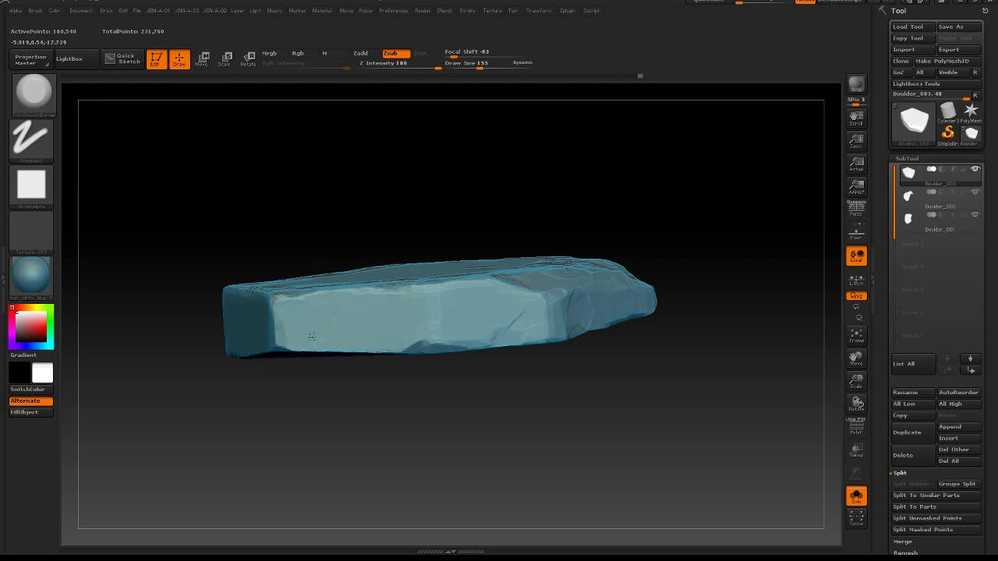
pyautogui.moveTo(322, 417)
pyautogui.mouseDown()
pyautogui.moveTo(316, 355)
pyautogui.moveTo(296, 340)
pyautogui.moveTo(406, 351)
pyautogui.mouseUp()
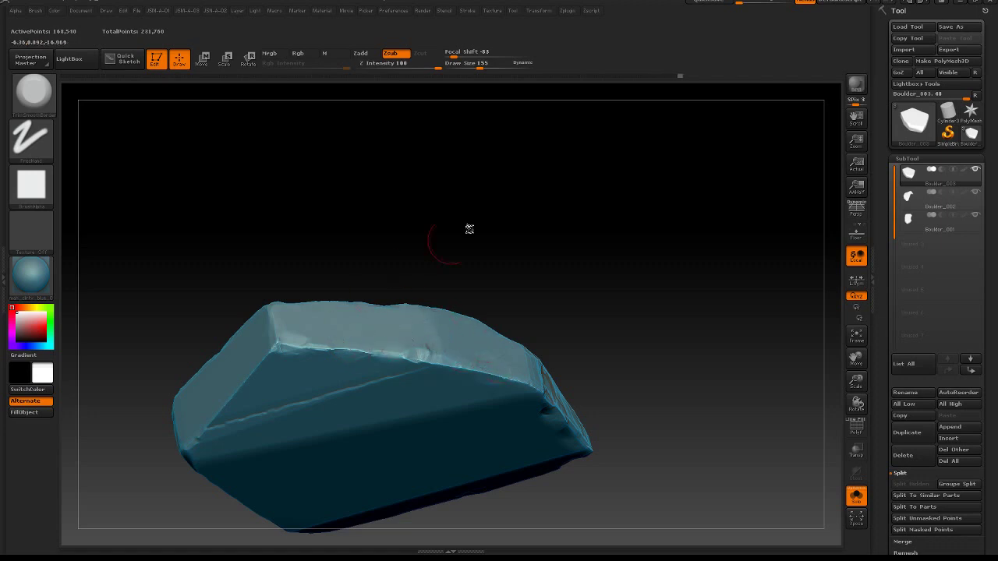
# Step: Carve shallow facets across the long side face and chip its upper rim towards the blunt corner
pyautogui.moveTo(469, 229); pyautogui.dragTo(437, 300)
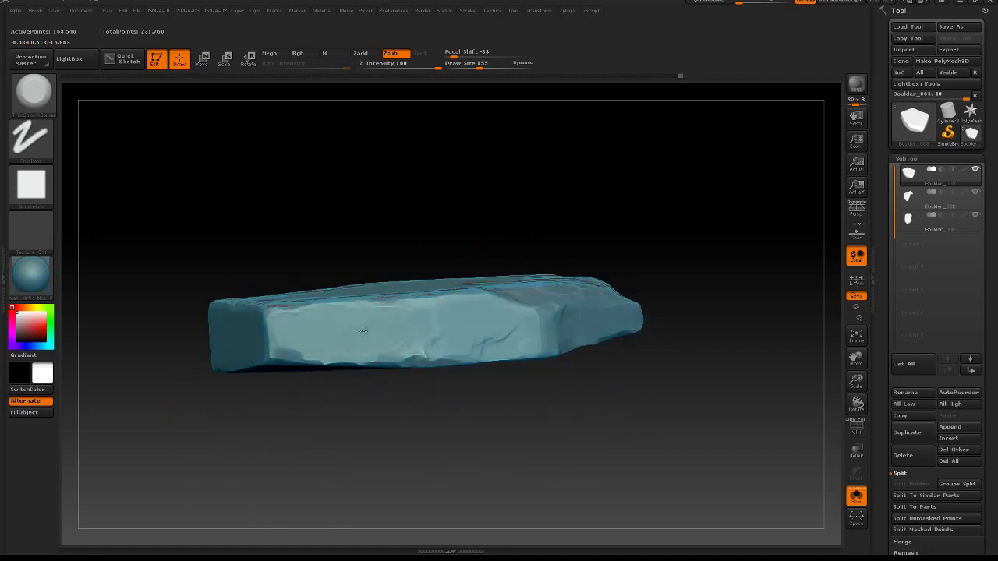
pyautogui.moveTo(364, 332)
pyautogui.mouseDown()
pyautogui.moveTo(460, 329)
pyautogui.moveTo(492, 340)
pyautogui.mouseUp()
pyautogui.moveTo(528, 319); pyautogui.dragTo(532, 340)
pyautogui.moveTo(502, 390)
pyautogui.mouseDown()
pyautogui.moveTo(538, 433)
pyautogui.moveTo(507, 439)
pyautogui.moveTo(499, 428)
pyautogui.moveTo(523, 439)
pyautogui.mouseUp()
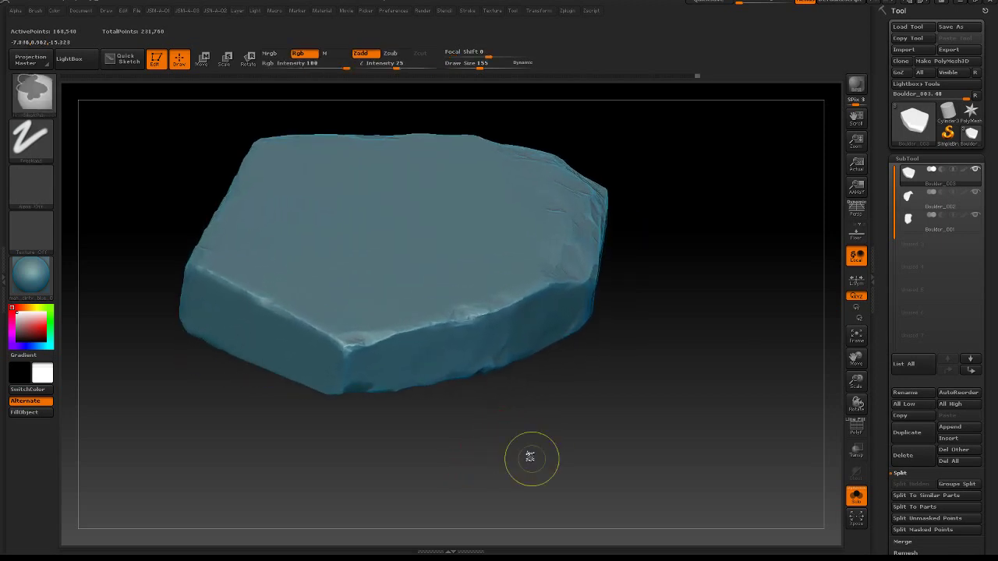
# Step: Chip the rim around the blunt corner, reducing the Draw Size and setting Focal Shift to -56 for finer cuts
pyautogui.keyDown('alt'); pyautogui.moveTo(531, 457); pyautogui.dragTo(596, 444, button='right'); pyautogui.keyUp('alt')
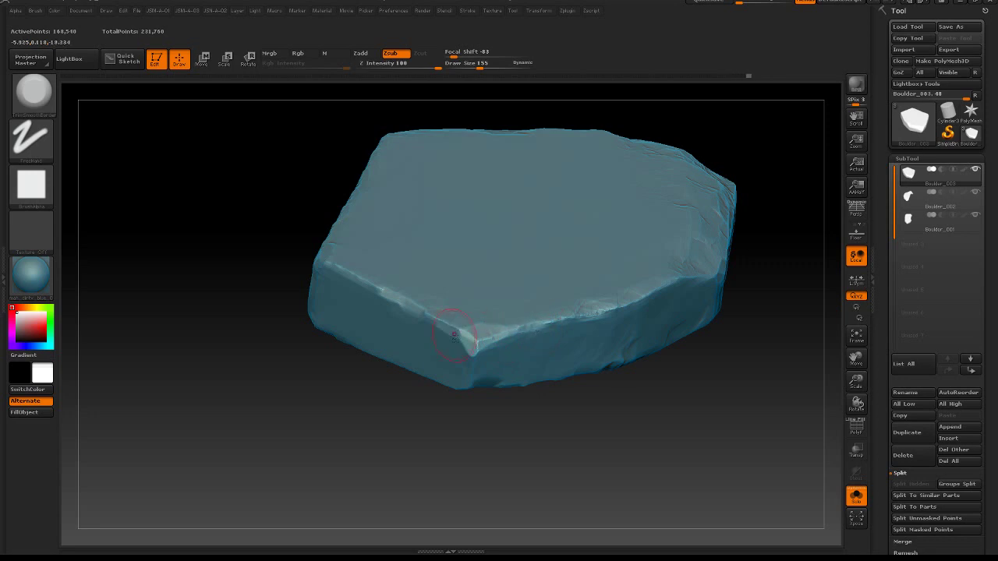
pyautogui.press('space')
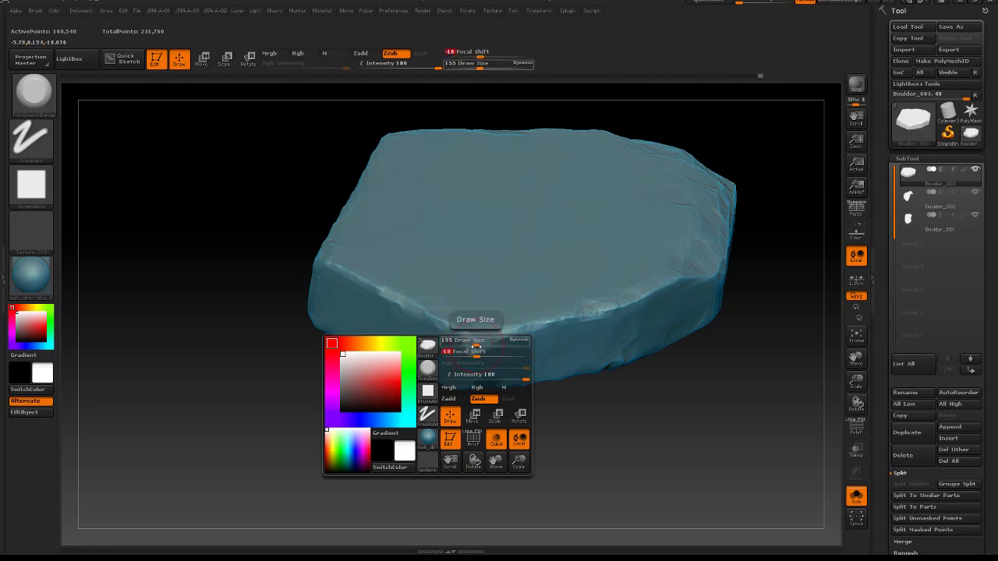
pyautogui.moveTo(475, 350)
pyautogui.mouseDown()
pyautogui.moveTo(461, 350)
pyautogui.moveTo(471, 342)
pyautogui.moveTo(457, 333)
pyautogui.mouseUp()
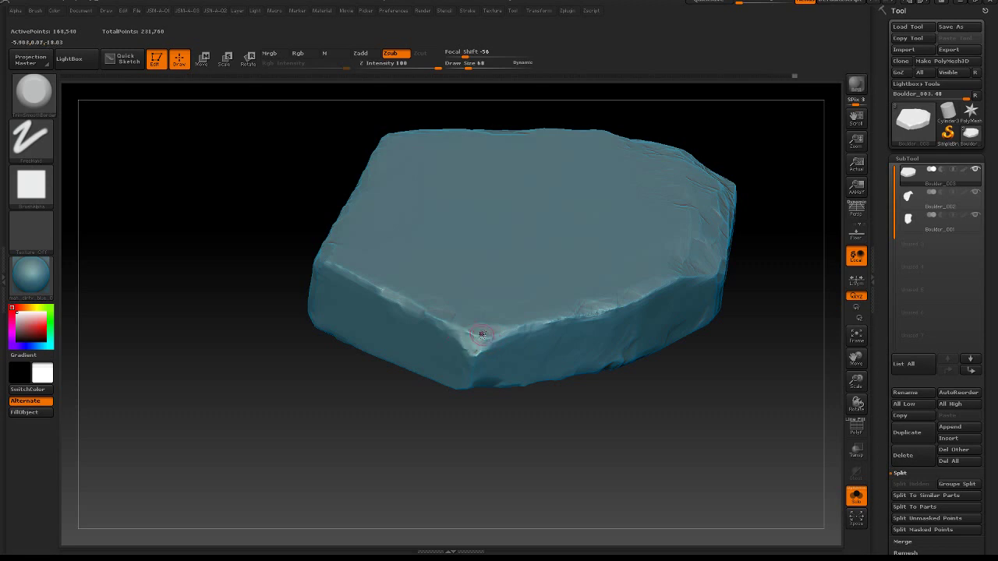
pyautogui.moveTo(525, 390); pyautogui.dragTo(479, 387)
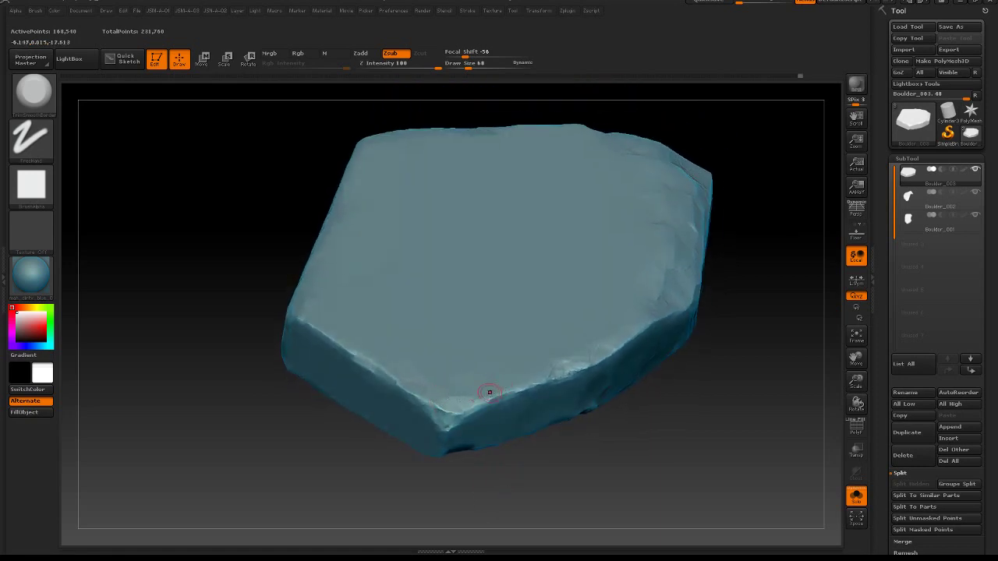
pyautogui.moveTo(436, 379); pyautogui.dragTo(506, 460)
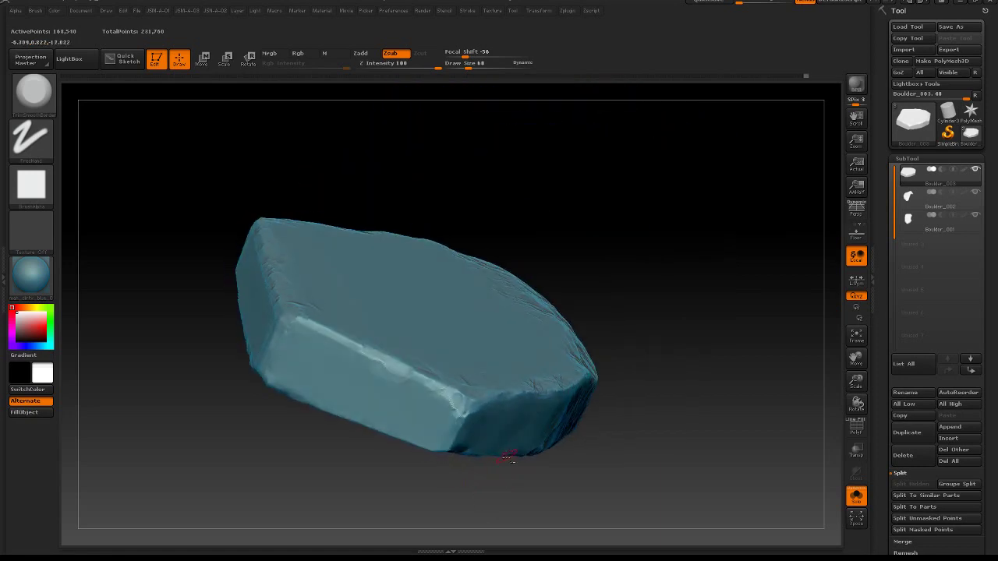
# Step: Set the Draw Size to 145 and chip the upper rim and corners of the slab's short side face
pyautogui.rightClick(459, 375)
pyautogui.click(469, 379)
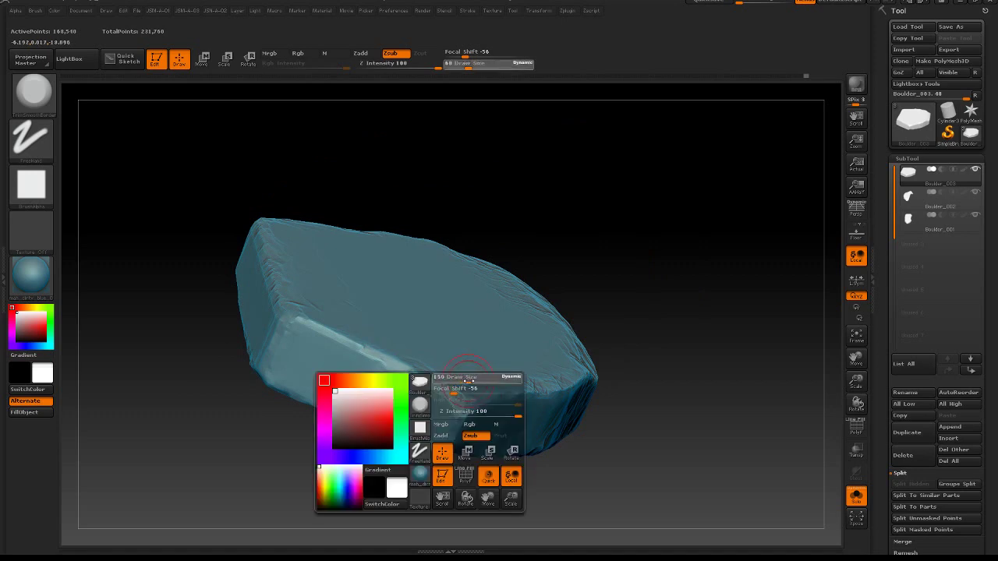
pyautogui.moveTo(611, 251)
pyautogui.mouseDown()
pyautogui.moveTo(625, 377)
pyautogui.moveTo(686, 378)
pyautogui.mouseUp()
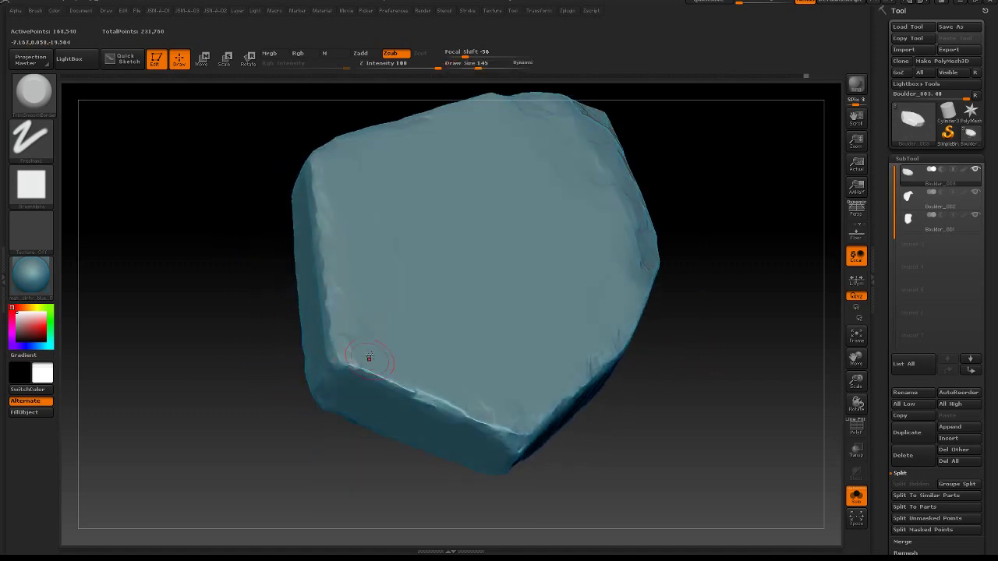
pyautogui.moveTo(368, 365); pyautogui.dragTo(340, 365)
pyautogui.moveTo(348, 472); pyautogui.dragTo(356, 389)
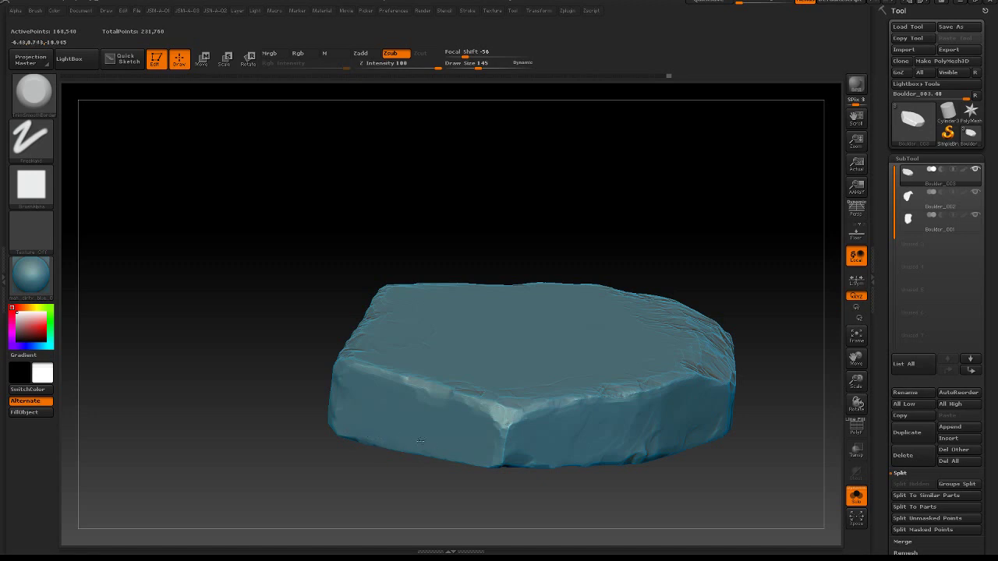
# Step: Chip the short side face's underside edge and corner, and soften the diagonal crease on the underside
pyautogui.moveTo(413, 506); pyautogui.dragTo(447, 368)
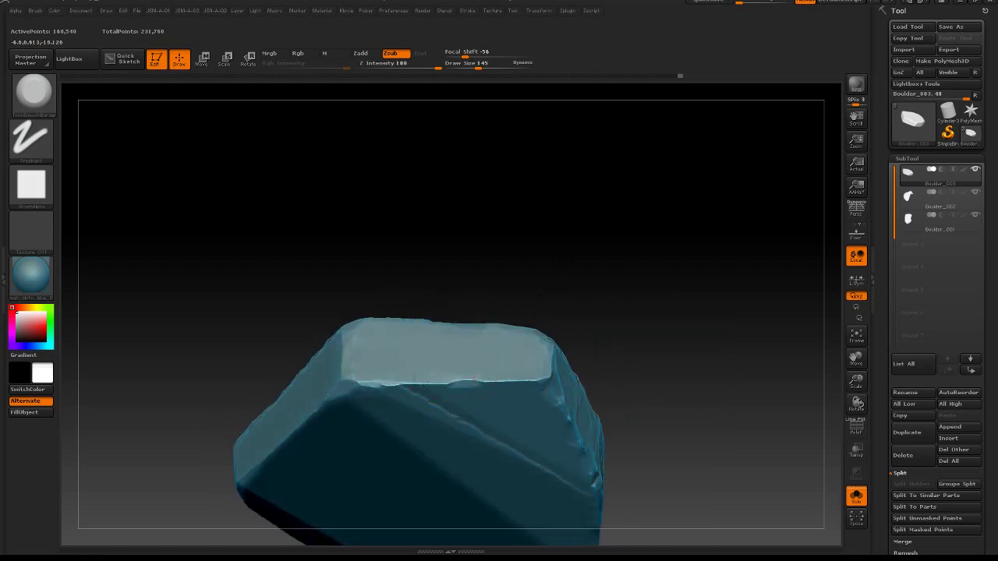
pyautogui.hotkey('ctrl', 'z')
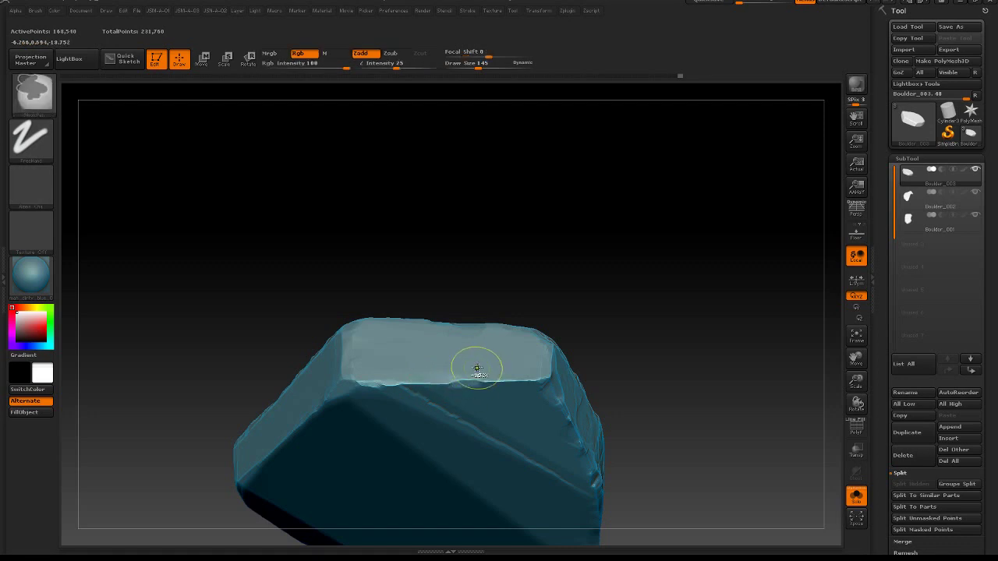
pyautogui.moveTo(373, 382)
pyautogui.mouseDown()
pyautogui.moveTo(446, 383)
pyautogui.moveTo(427, 396)
pyautogui.moveTo(445, 411)
pyautogui.moveTo(682, 434)
pyautogui.moveTo(653, 367)
pyautogui.mouseUp()
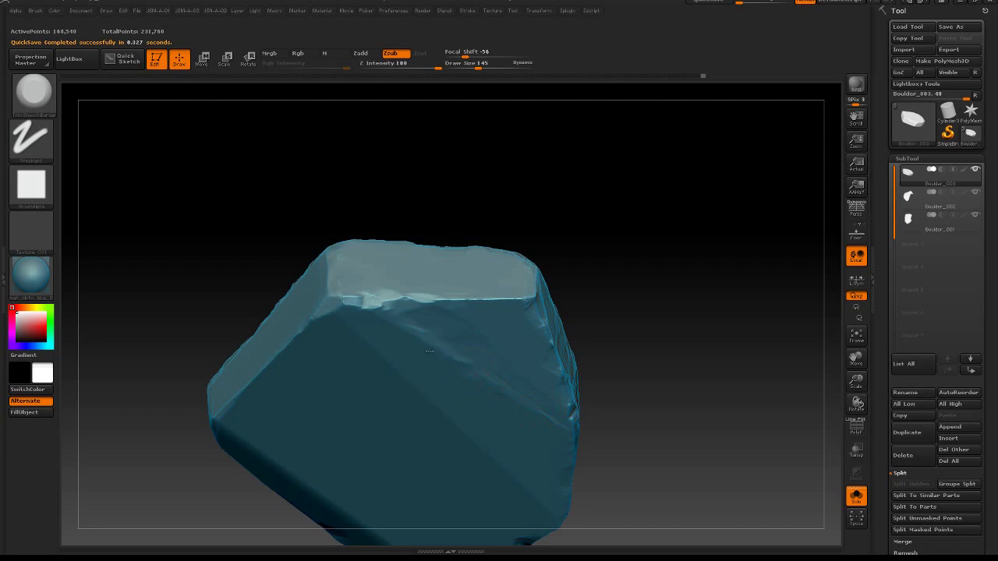
pyautogui.moveTo(637, 241)
pyautogui.mouseDown()
pyautogui.moveTo(613, 255)
pyautogui.moveTo(641, 270)
pyautogui.moveTo(493, 302)
pyautogui.mouseUp()
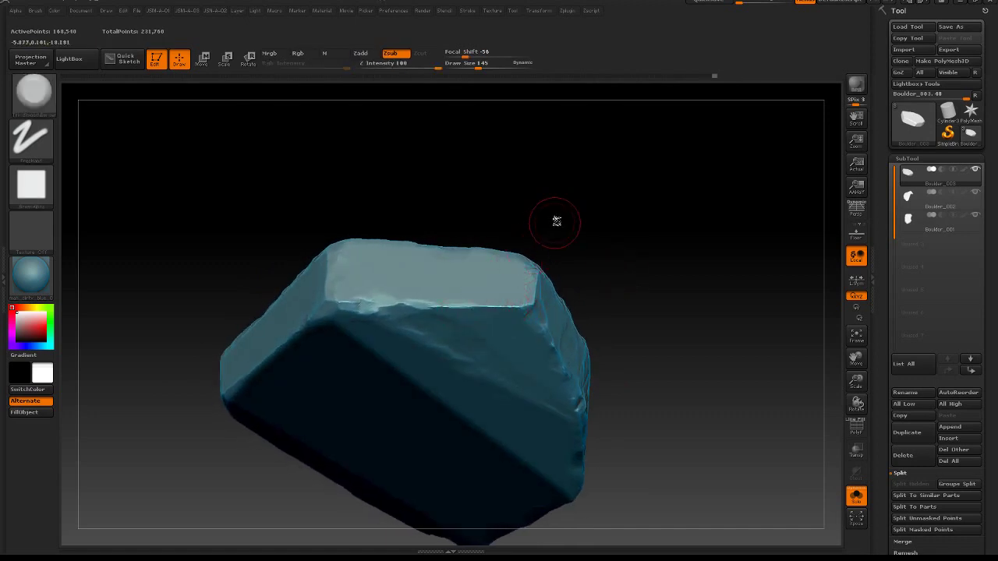
# Step: Cut shallow chips into the middle and lower part of the short side face below its chipped rim
pyautogui.moveTo(557, 221); pyautogui.dragTo(543, 383)
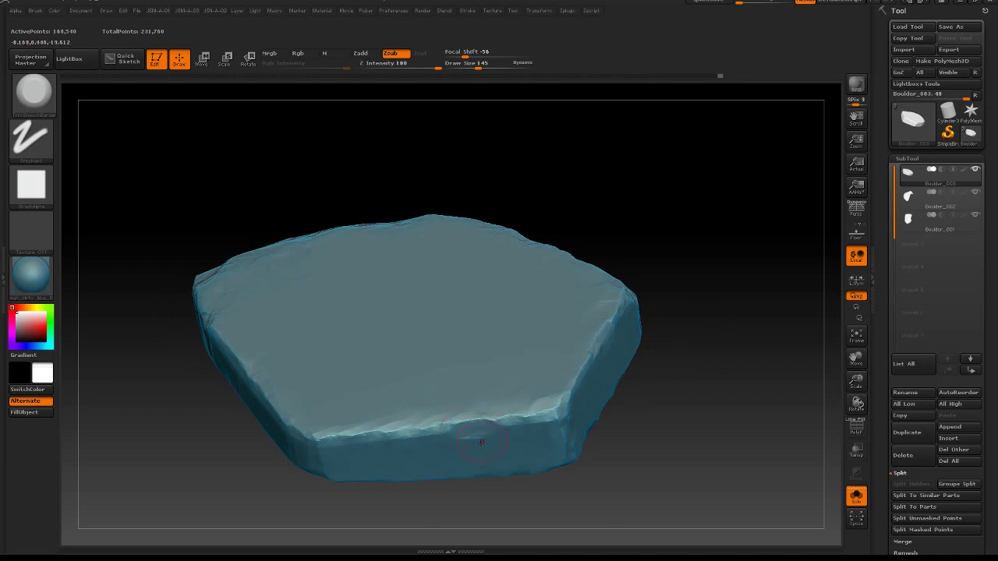
pyautogui.moveTo(471, 448)
pyautogui.mouseDown()
pyautogui.moveTo(448, 442)
pyautogui.moveTo(449, 453)
pyautogui.mouseUp()
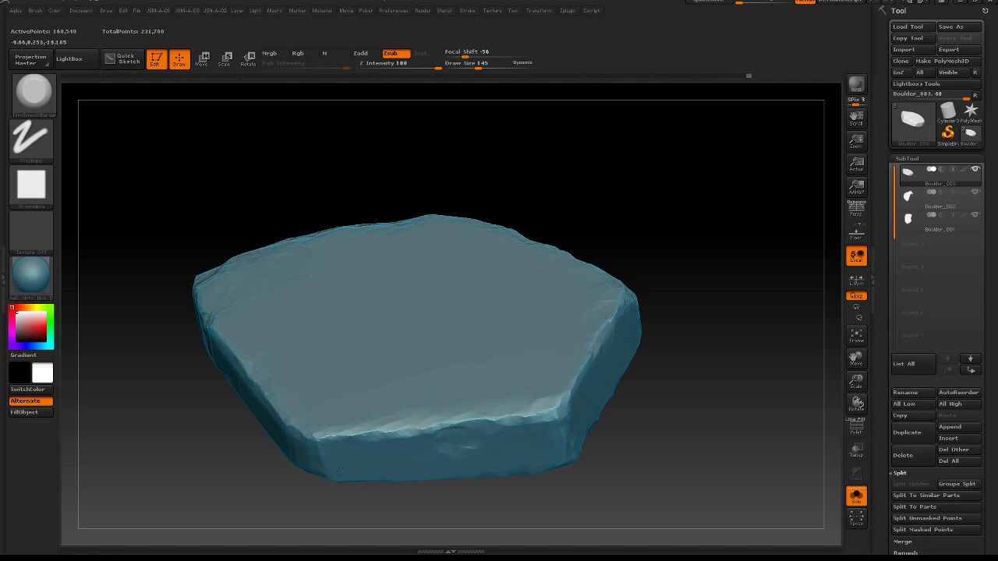
pyautogui.moveTo(403, 499); pyautogui.dragTo(603, 293)
# Step: Carve irregular facets into the slab's flat underside near its upper corner and along the long edge
pyautogui.moveTo(632, 372)
pyautogui.mouseDown()
pyautogui.moveTo(530, 257)
pyautogui.moveTo(587, 338)
pyautogui.moveTo(606, 440)
pyautogui.moveTo(639, 379)
pyautogui.mouseUp()
pyautogui.moveTo(583, 279); pyautogui.dragTo(591, 337)
pyautogui.keyDown('alt'); pyautogui.moveTo(581, 191); pyautogui.dragTo(642, 133); pyautogui.keyUp('alt')
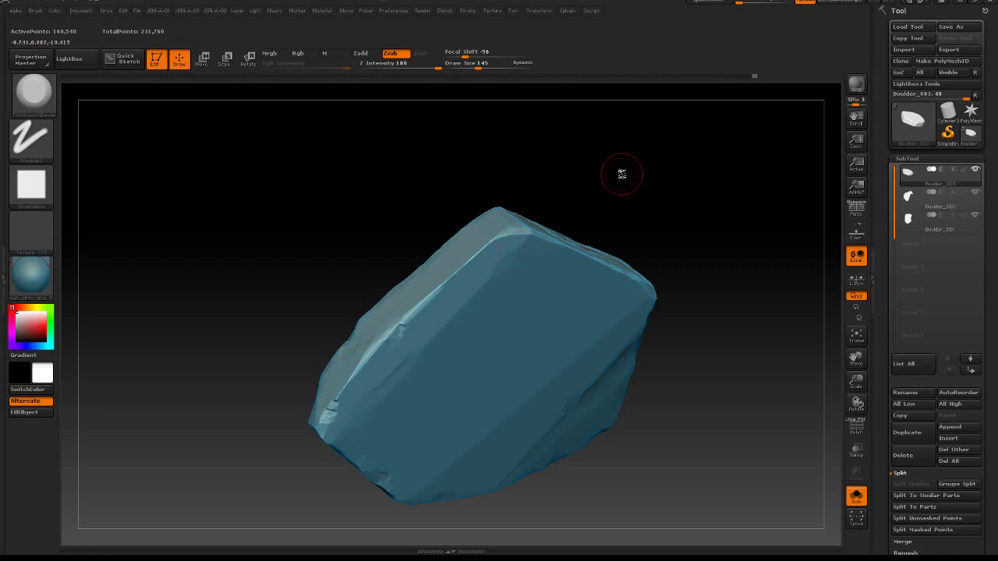
pyautogui.moveTo(621, 171)
pyautogui.mouseDown()
pyautogui.moveTo(621, 159)
pyautogui.moveTo(502, 279)
pyautogui.mouseUp()
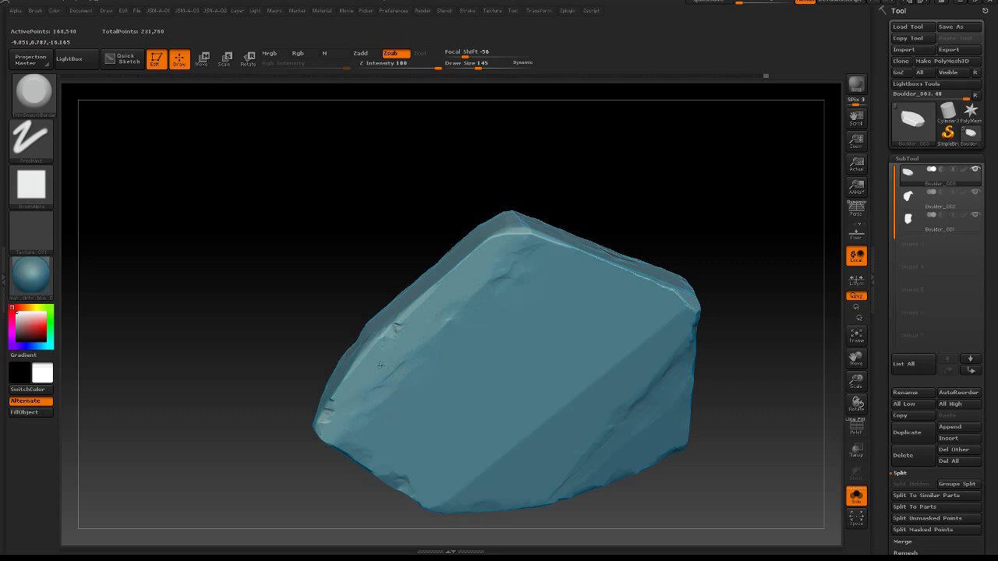
pyautogui.moveTo(621, 139); pyautogui.dragTo(676, 195)
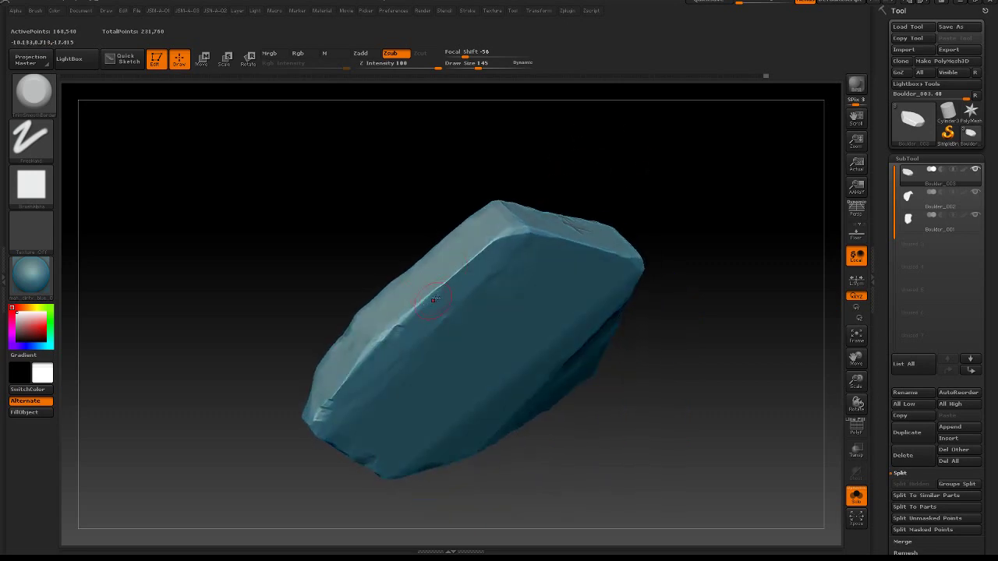
# Step: Chip shallow, elongated gouges into the slab's broad flat face, running alongside the long edge below its upper corner
pyautogui.moveTo(626, 177); pyautogui.dragTo(585, 134)
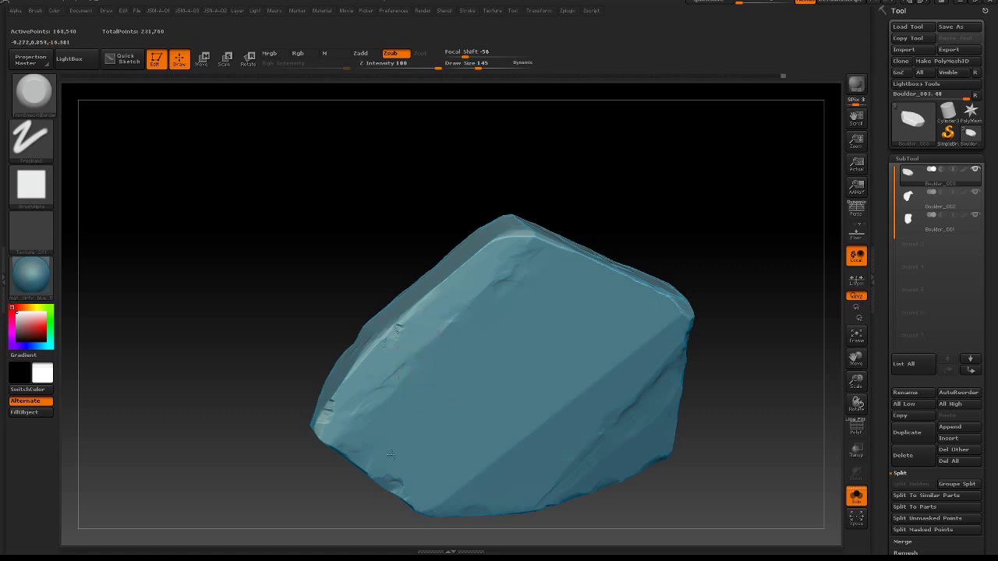
pyautogui.moveTo(741, 406); pyautogui.dragTo(741, 374)
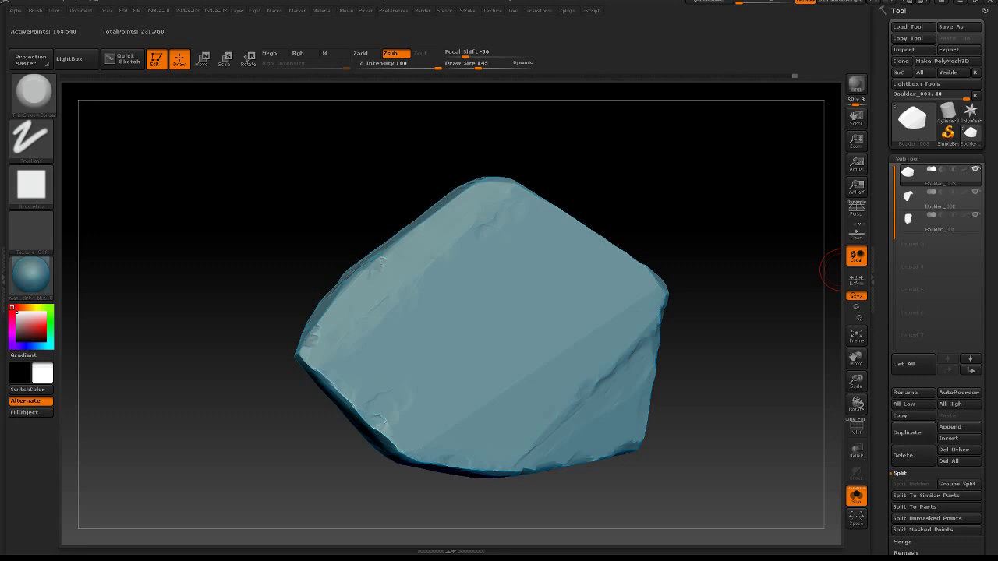
pyautogui.moveTo(565, 196); pyautogui.dragTo(590, 195)
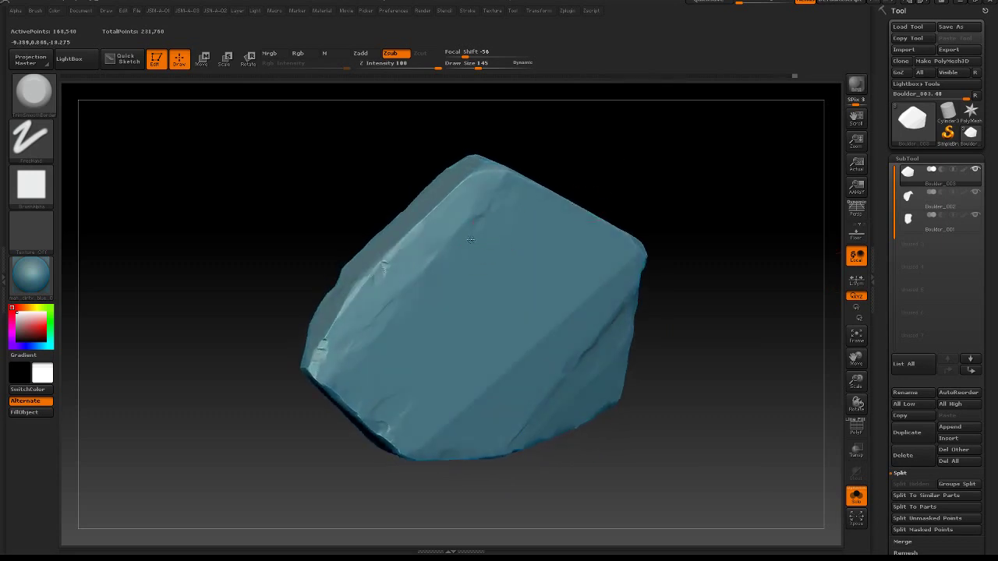
pyautogui.moveTo(428, 269)
pyautogui.mouseDown()
pyautogui.moveTo(452, 226)
pyautogui.moveTo(432, 231)
pyautogui.mouseUp()
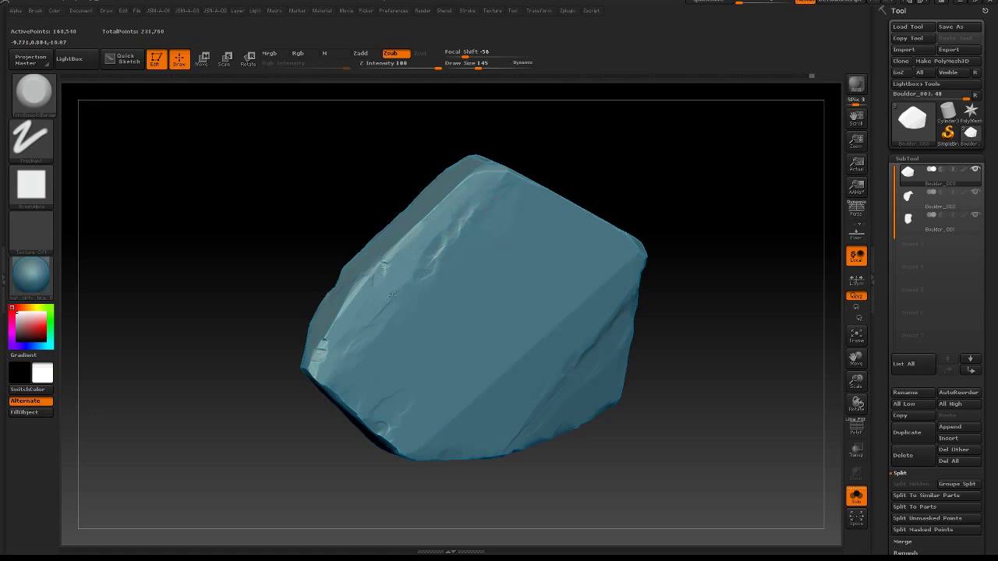
pyautogui.moveTo(655, 122); pyautogui.dragTo(718, 192)
pyautogui.keyDown('alt'); pyautogui.moveTo(635, 234); pyautogui.dragTo(414, 252); pyautogui.keyUp('alt')
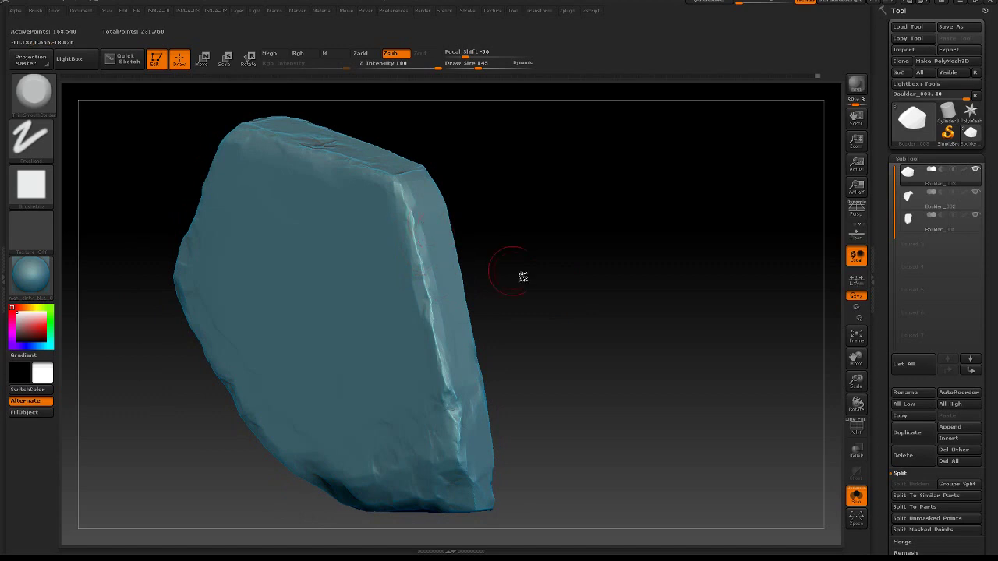
# Step: Show all the boulder subtools together, make Boulder_001 the active subtool, and isolate it
pyautogui.moveTo(519, 276); pyautogui.dragTo(583, 327)
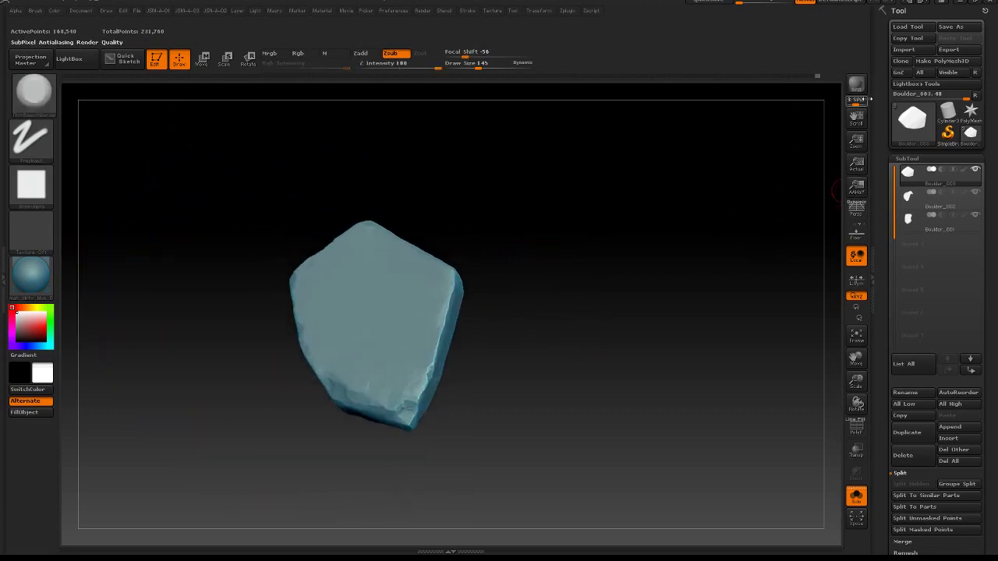
pyautogui.click(856, 496)
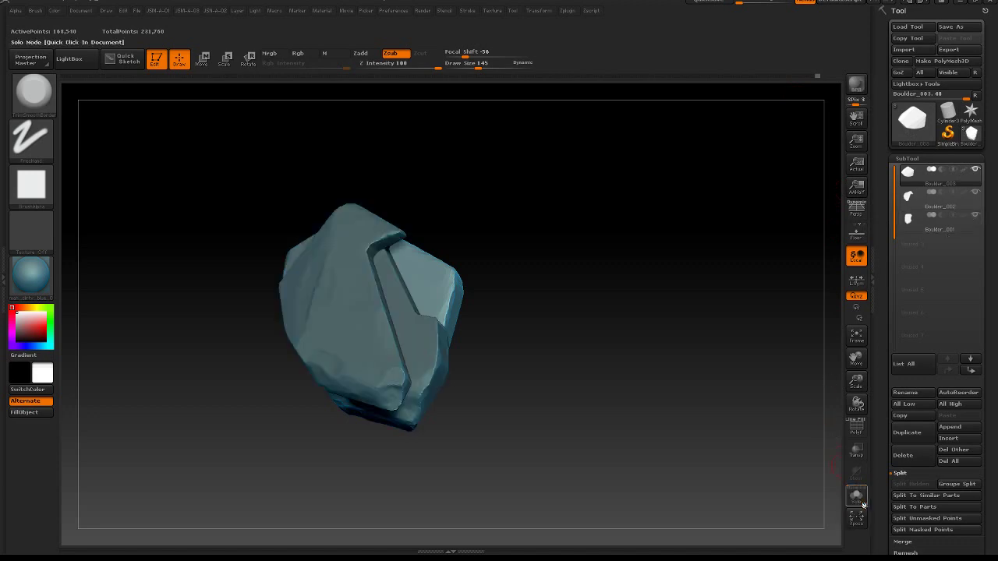
pyautogui.moveTo(629, 311); pyautogui.dragTo(644, 336)
pyautogui.press('f')
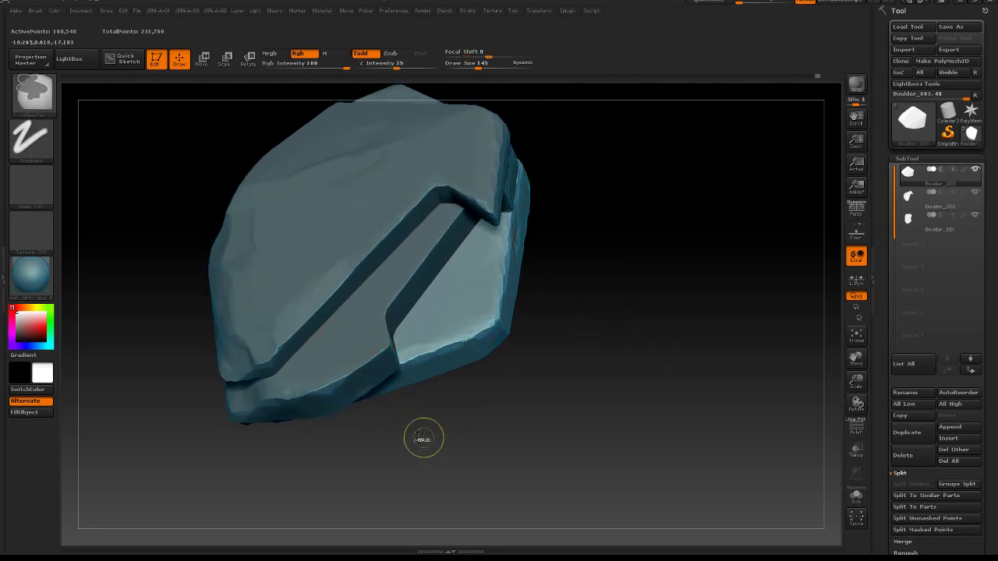
pyautogui.keyDown('alt'); pyautogui.click(365, 352); pyautogui.keyUp('alt')
pyautogui.moveTo(482, 423); pyautogui.dragTo(486, 334)
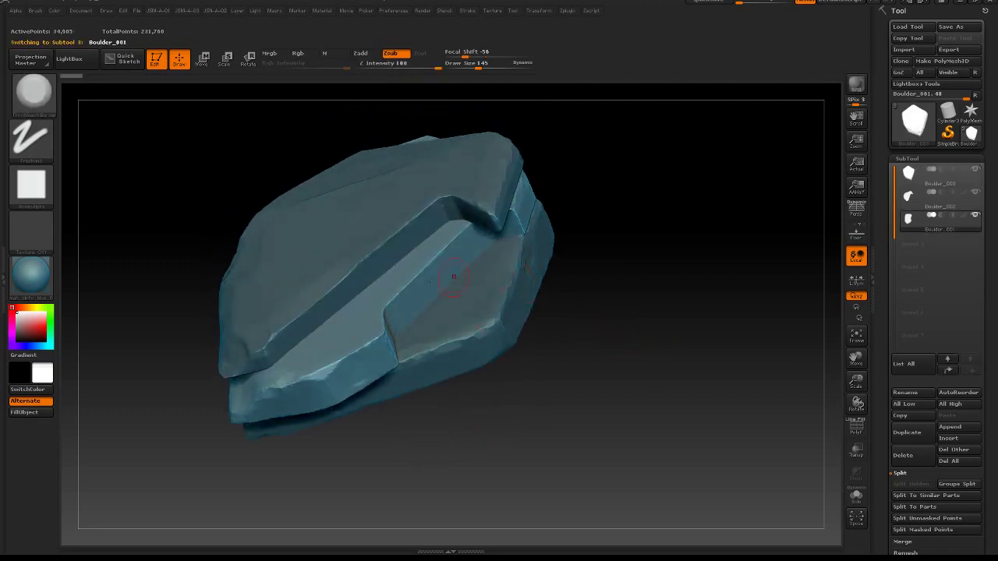
pyautogui.click(858, 496)
pyautogui.moveTo(790, 419); pyautogui.dragTo(461, 302)
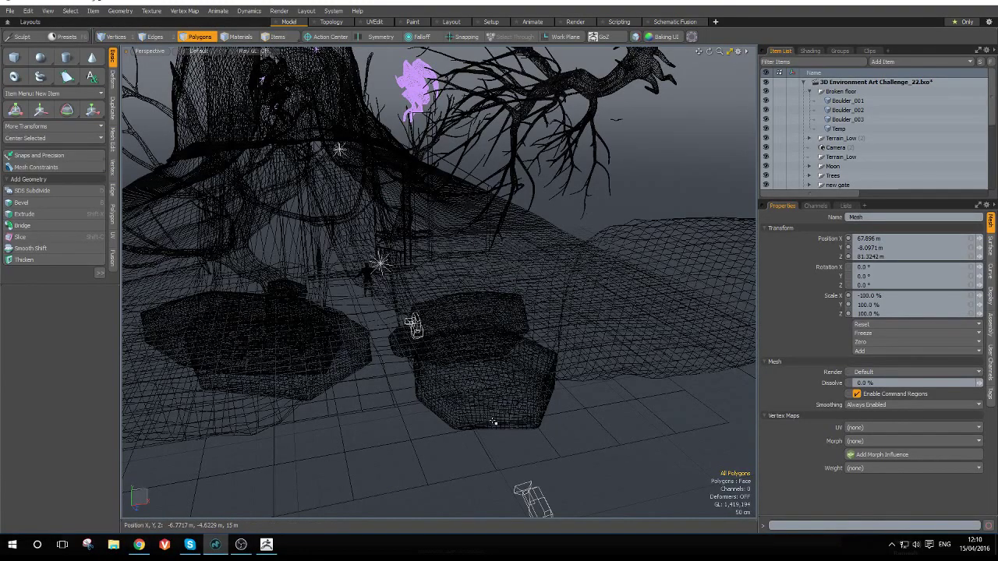
# Step: Switch to MODO, select the Boulder_001 mesh item, and run a preview render to check how the boulders appear in the scene
pyautogui.press('5')
pyautogui.click(494, 406)
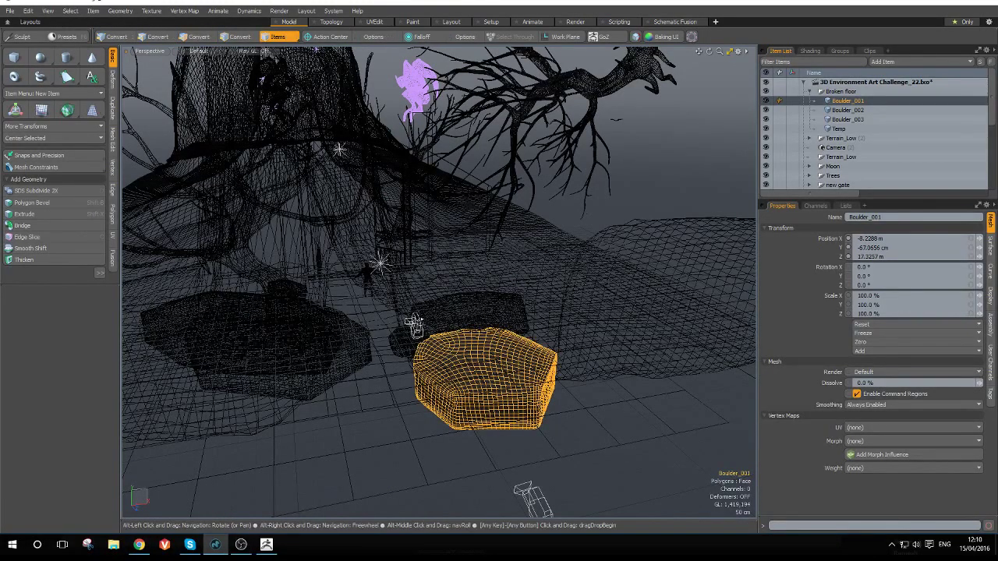
pyautogui.keyDown('alt'); pyautogui.moveTo(494, 405); pyautogui.dragTo(677, 445); pyautogui.keyUp('alt')
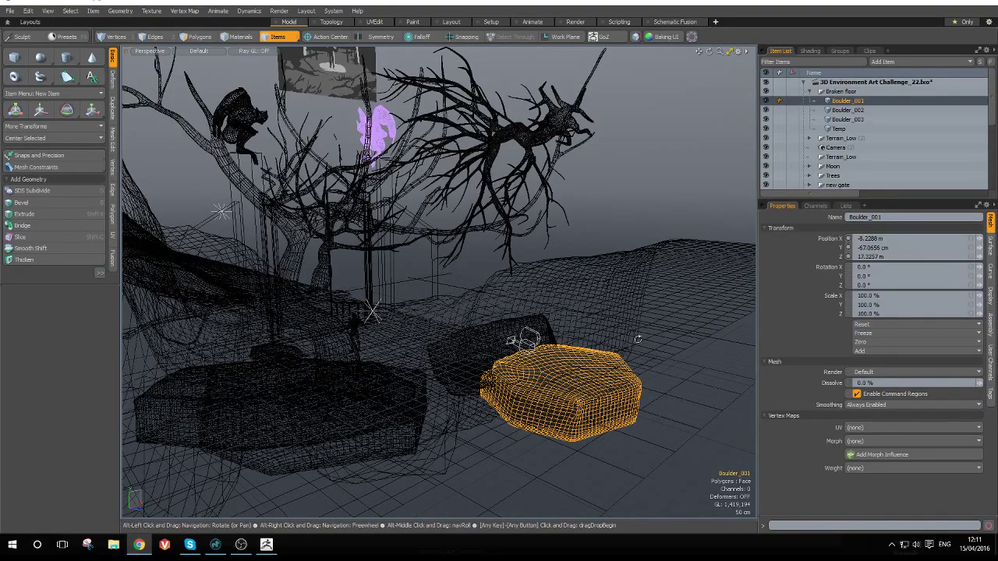
pyautogui.keyDown('alt'); pyautogui.moveTo(637, 339); pyautogui.dragTo(530, 332); pyautogui.keyUp('alt')
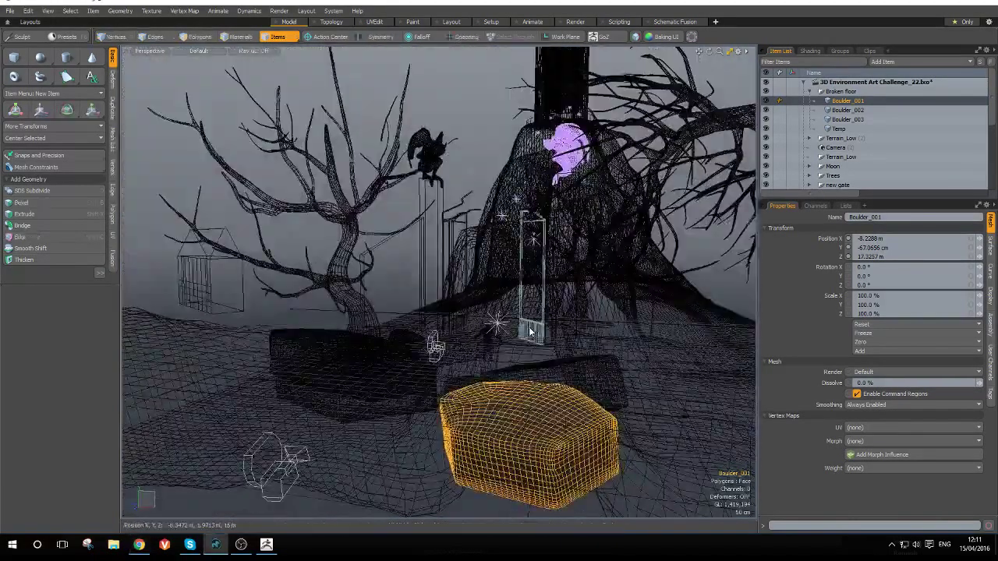
pyautogui.hotkey('ctrl', 'F9')
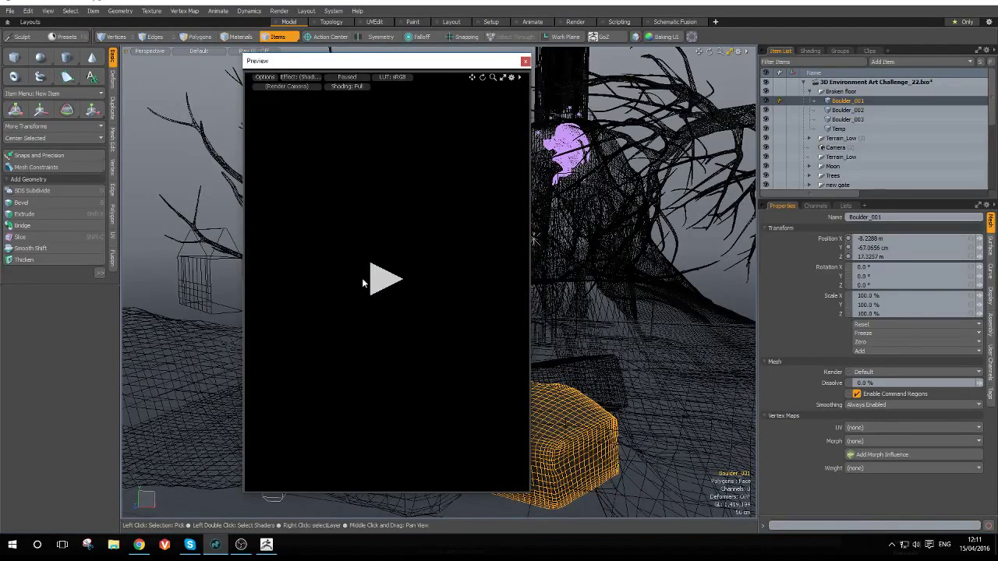
pyautogui.click(386, 282)
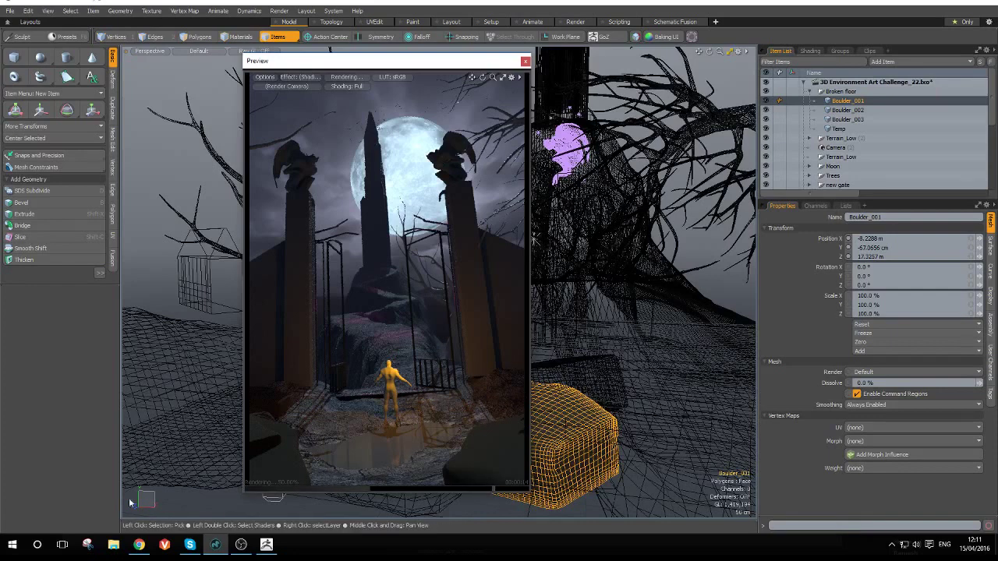
# Step: Switch back to ZBrush and carve a small chip into the middle of Boulder_001's long straight edge between its two notches
pyautogui.moveTo(268, 543)
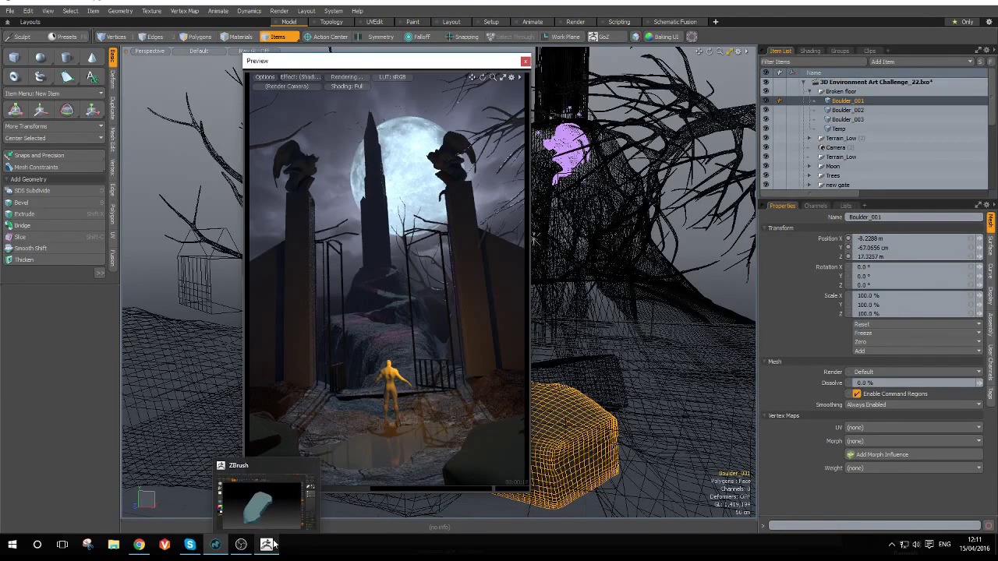
pyautogui.click(271, 544)
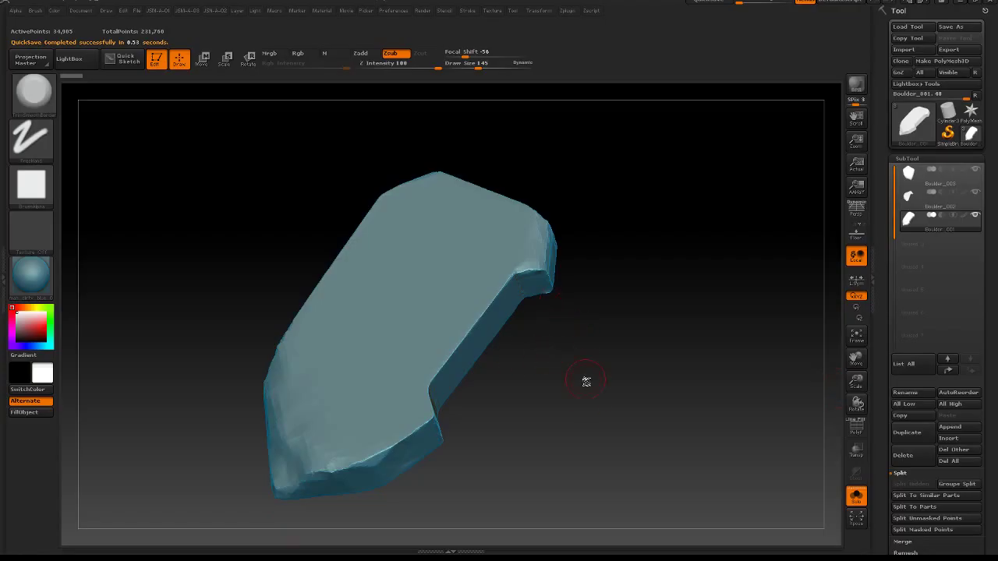
pyautogui.moveTo(579, 397); pyautogui.dragTo(564, 433)
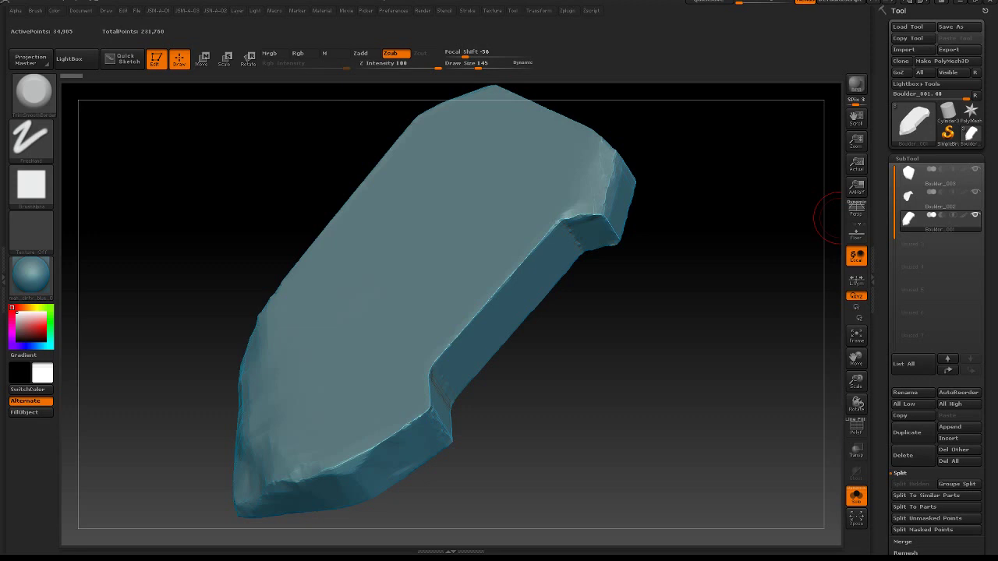
pyautogui.moveTo(555, 424); pyautogui.dragTo(568, 443)
pyautogui.moveTo(485, 302); pyautogui.dragTo(476, 314)
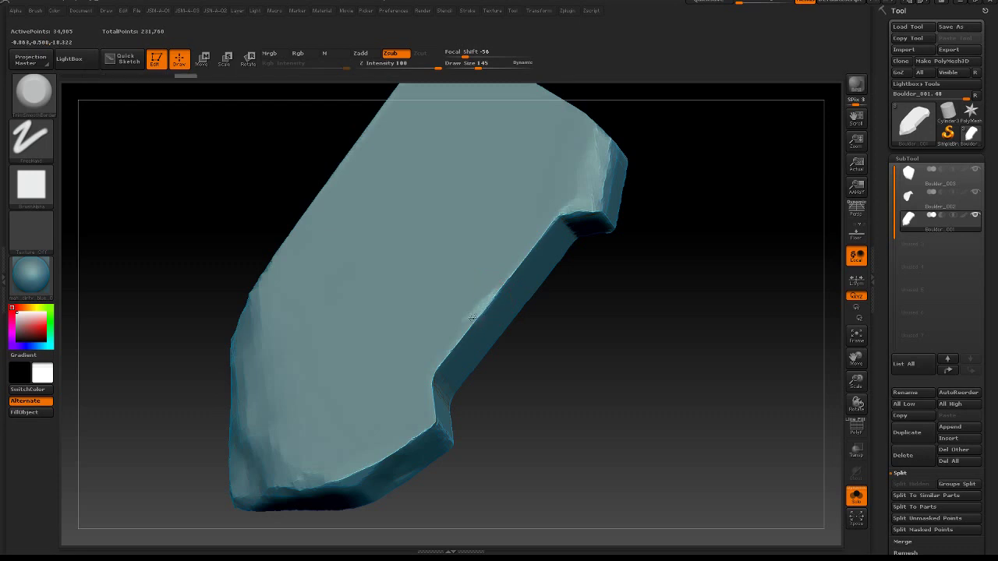
pyautogui.moveTo(591, 300)
pyautogui.mouseDown()
pyautogui.moveTo(523, 381)
pyautogui.moveTo(545, 349)
pyautogui.mouseUp()
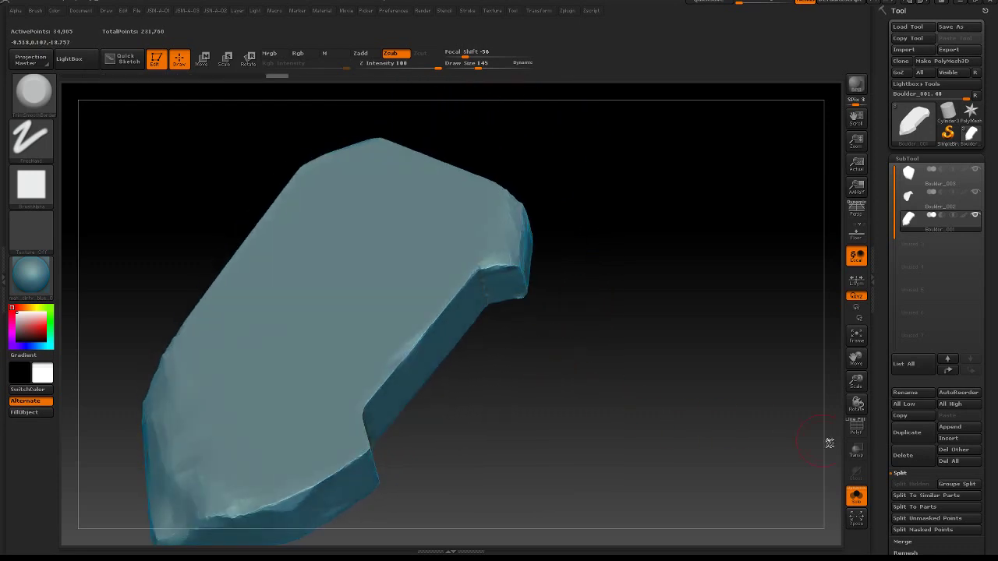
# Step: Check Boulder_001's mesh density with the polygon wireframe and hide the wireframe again
pyautogui.click(856, 425)
pyautogui.click(856, 425)
pyautogui.moveTo(699, 409)
pyautogui.mouseDown()
pyautogui.moveTo(546, 383)
pyautogui.moveTo(577, 392)
pyautogui.moveTo(558, 387)
pyautogui.moveTo(492, 417)
pyautogui.moveTo(533, 377)
pyautogui.mouseUp()
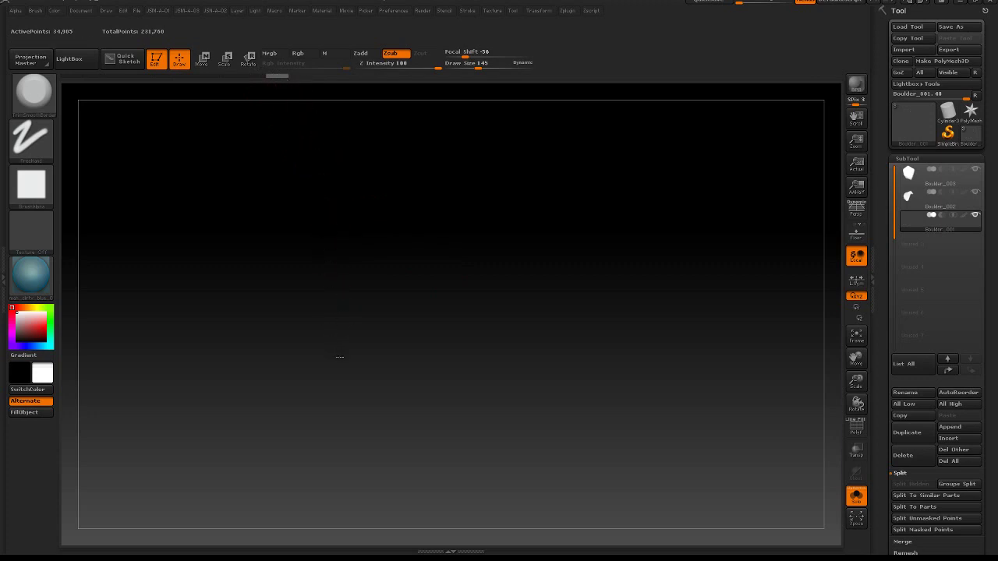
# Step: Try to bring back the missing Boulder_001 mesh by stepping through its undo history and reselecting it after Boulder_002
pyautogui.press('ctrl')
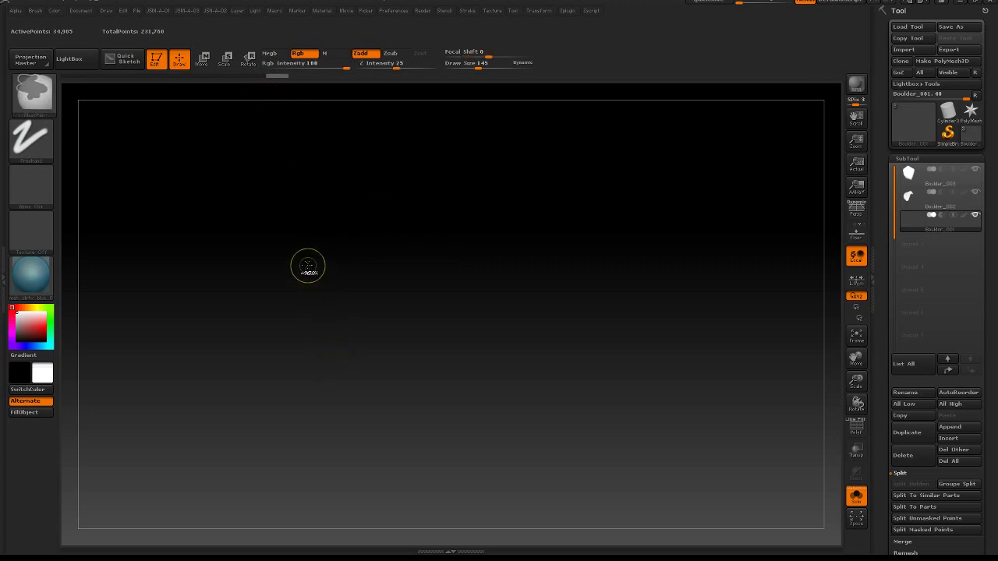
pyautogui.press('shift')
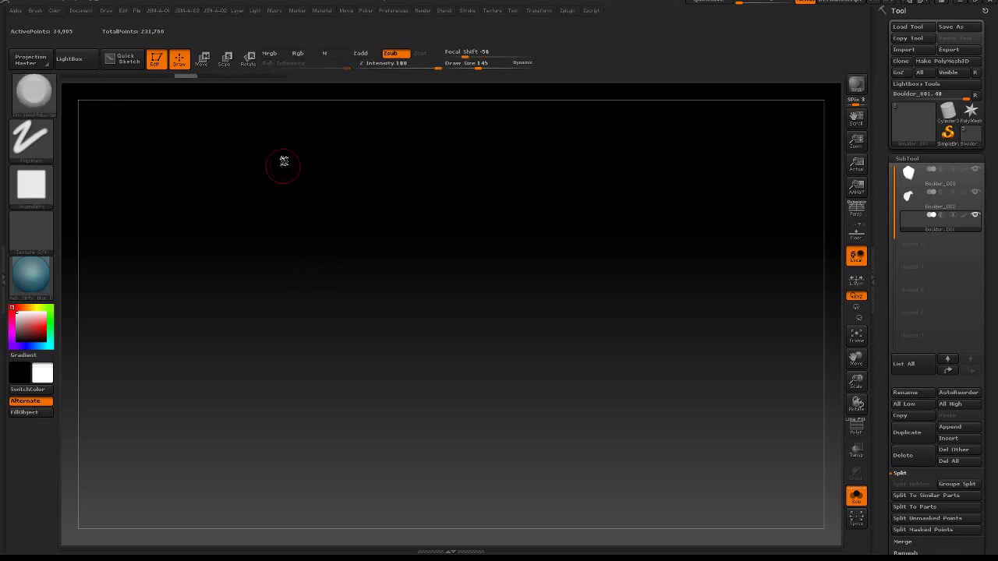
pyautogui.click(282, 75)
pyautogui.click(912, 195)
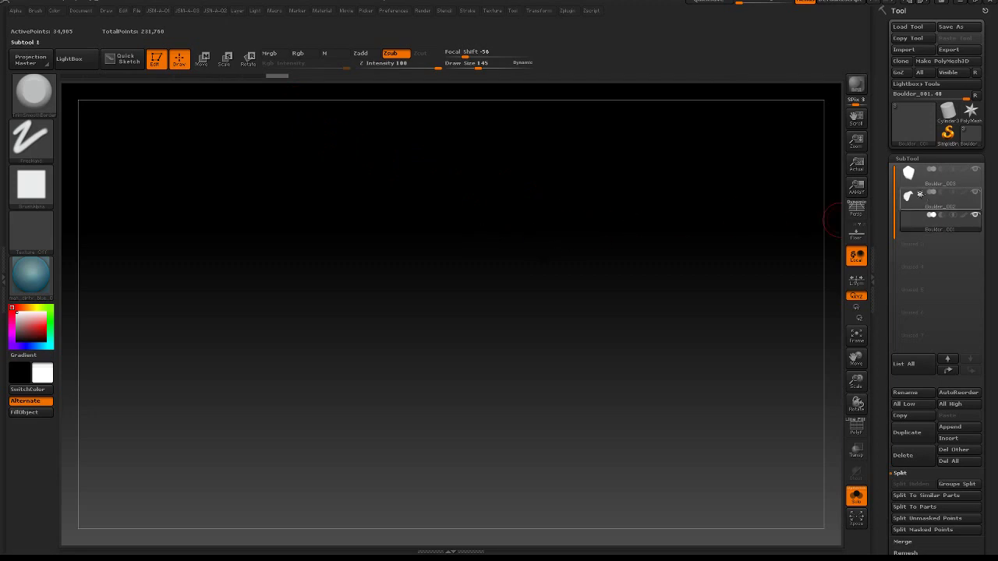
pyautogui.moveTo(908, 176)
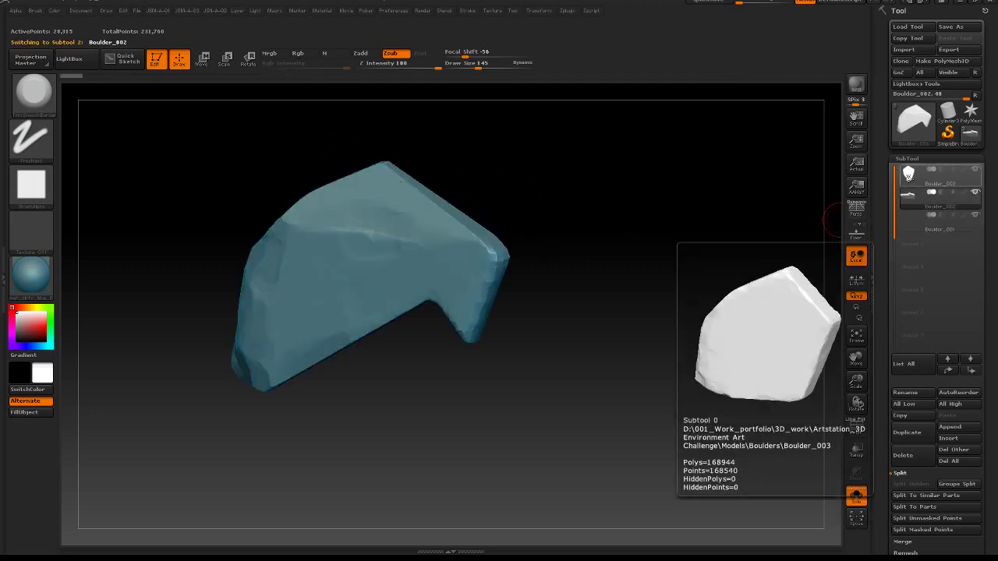
pyautogui.click(912, 220)
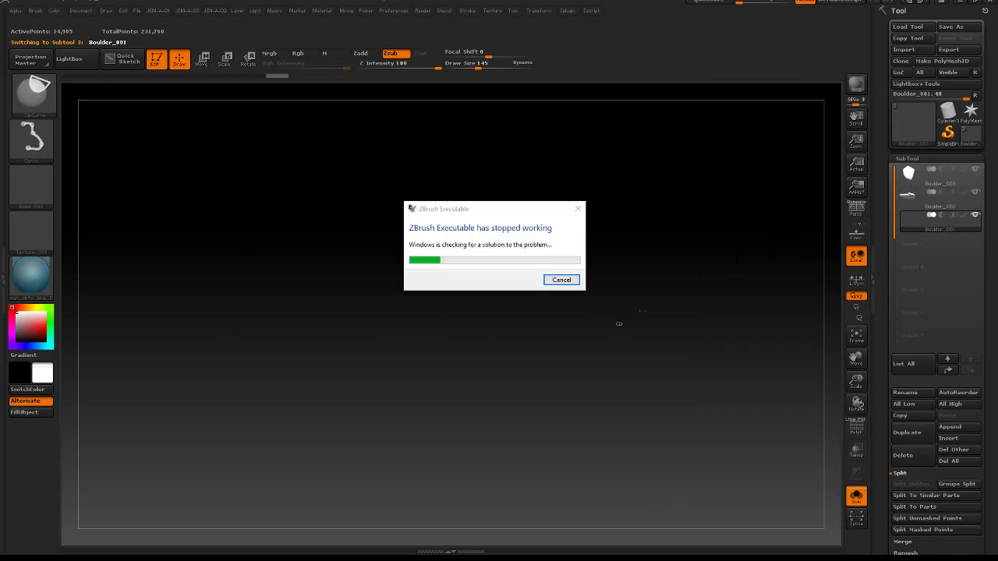